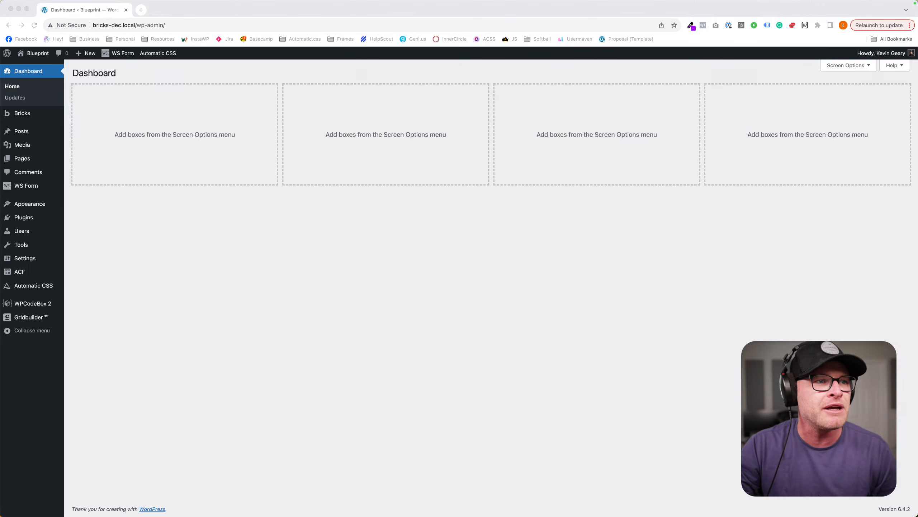
View the flight training section design screenshot at full size, then close it.
{"action": "left_click_drag", "start_coordinate": [917, 121], "coordinate": [426, 40]}
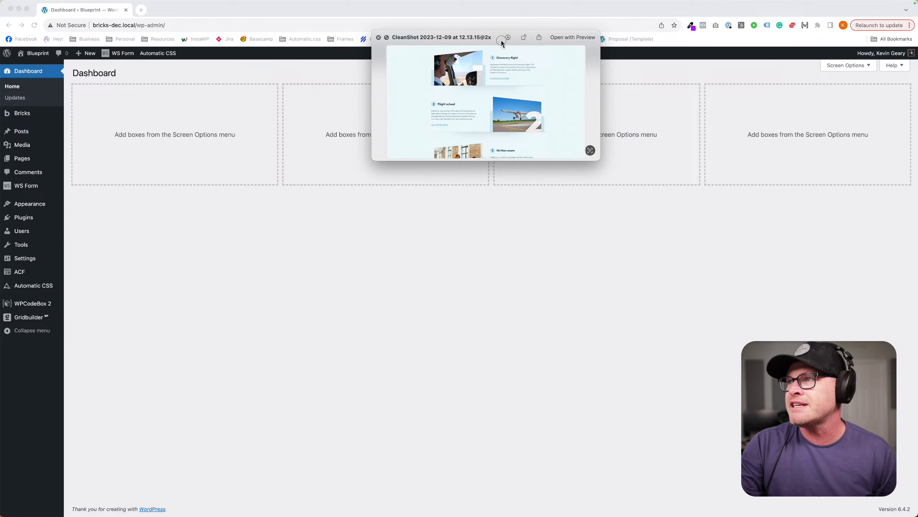
{"action": "left_click", "coordinate": [386, 37]}
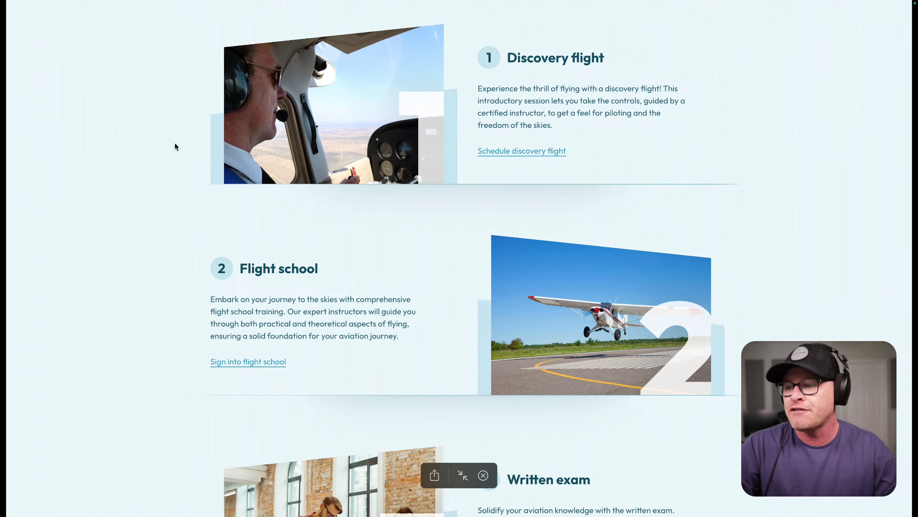
{"action": "key", "text": "Escape"}
{"action": "left_click", "coordinate": [377, 37]}
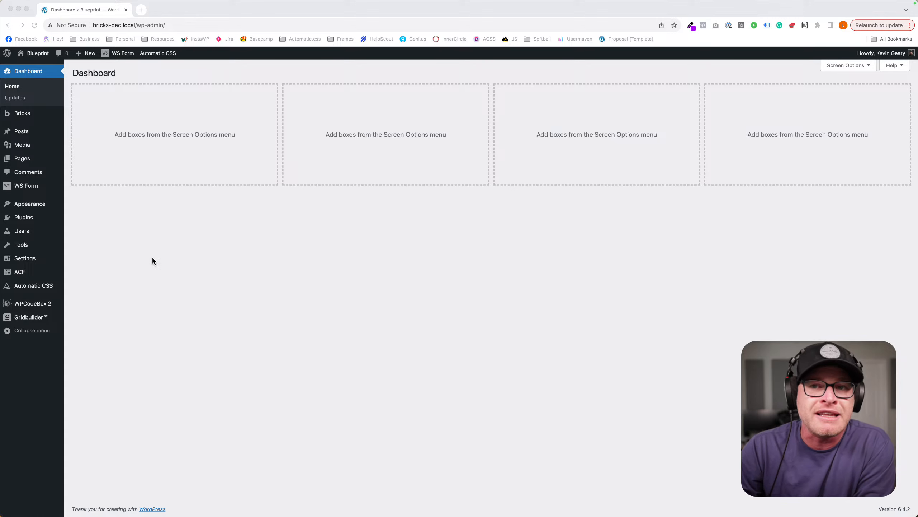
{"action": "left_click", "coordinate": [100, 247]}
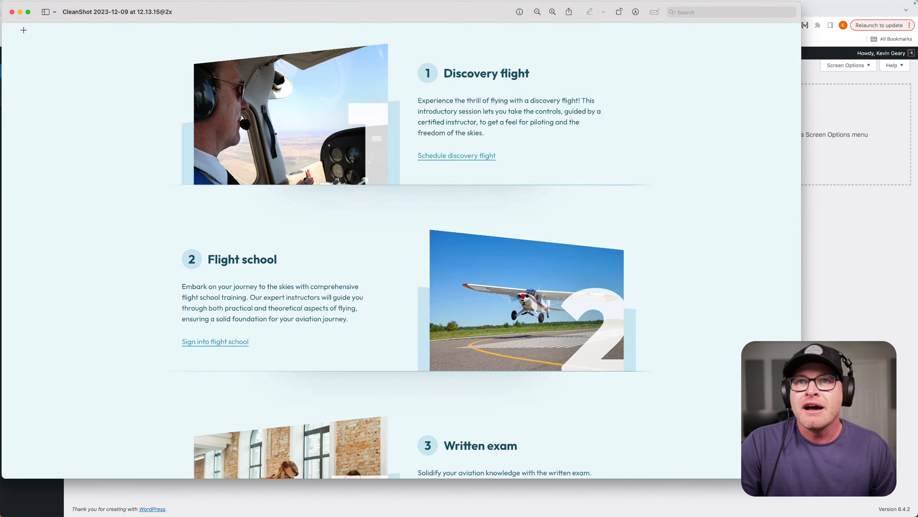
{"action": "left_click", "coordinate": [11, 13]}
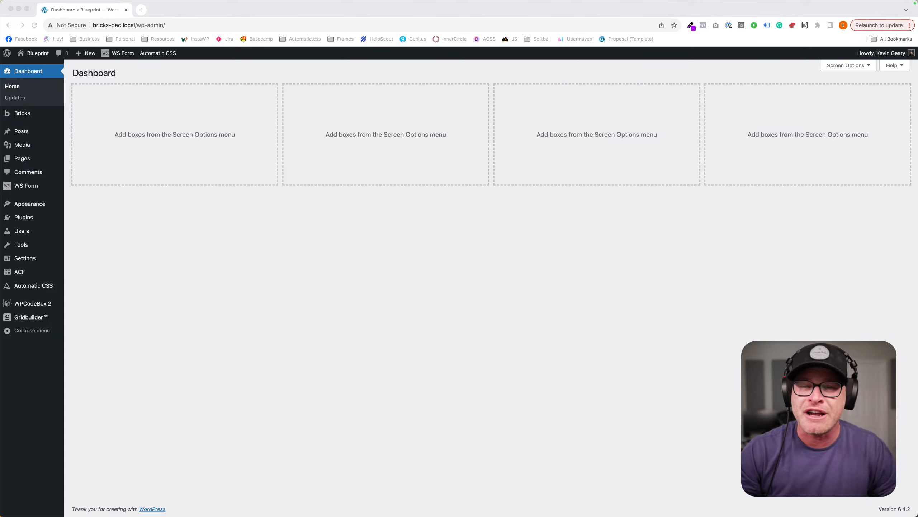
{"action": "left_click", "coordinate": [275, 342]}
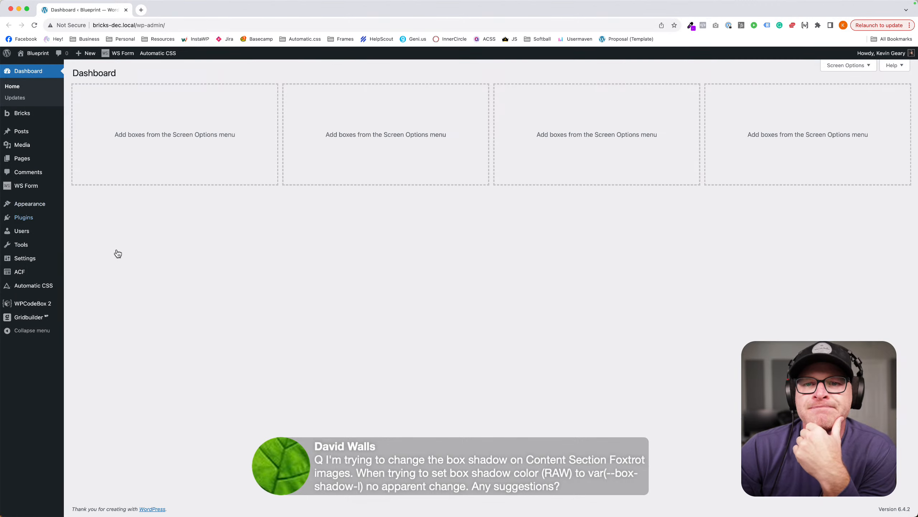
Create a new page titled Playground and publish it.
{"action": "left_click", "coordinate": [33, 159]}
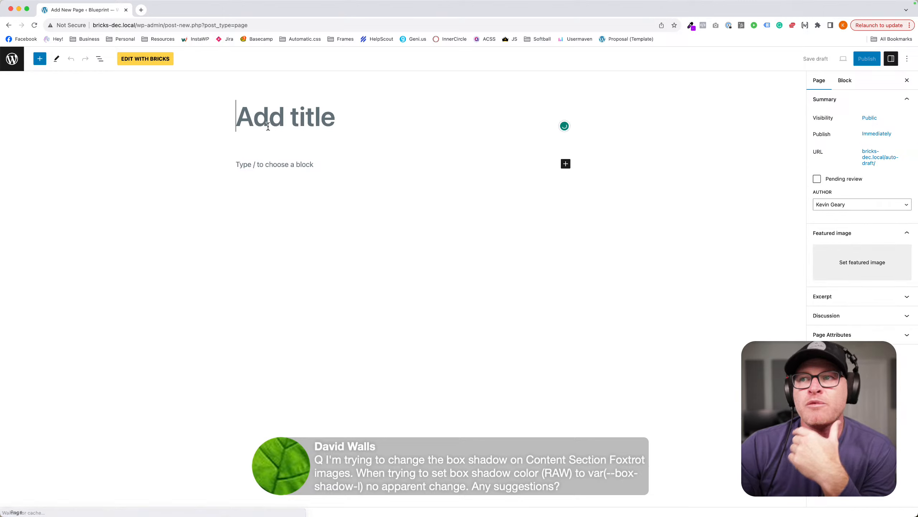
{"action": "type", "text": "Playground"}
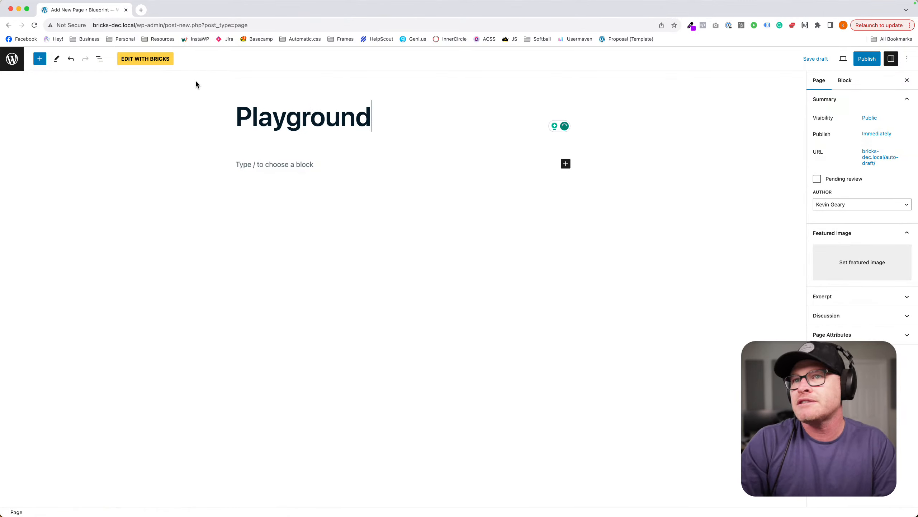
{"action": "left_click", "coordinate": [169, 60]}
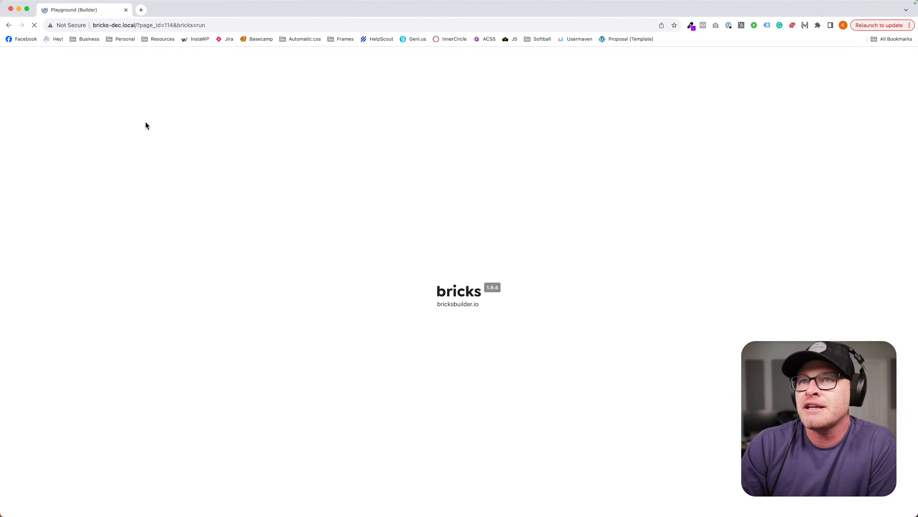
{"action": "left_click", "coordinate": [9, 25]}
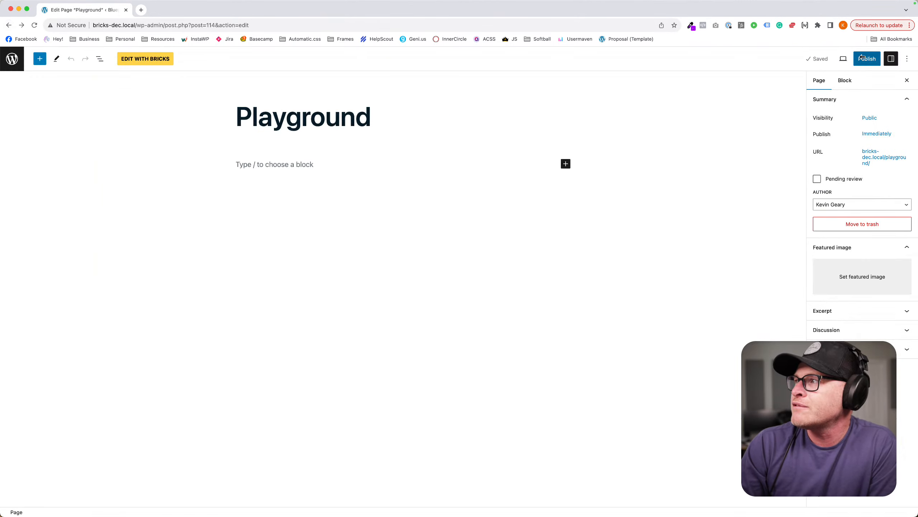
{"action": "left_click", "coordinate": [865, 61]}
{"action": "left_click", "coordinate": [858, 64]}
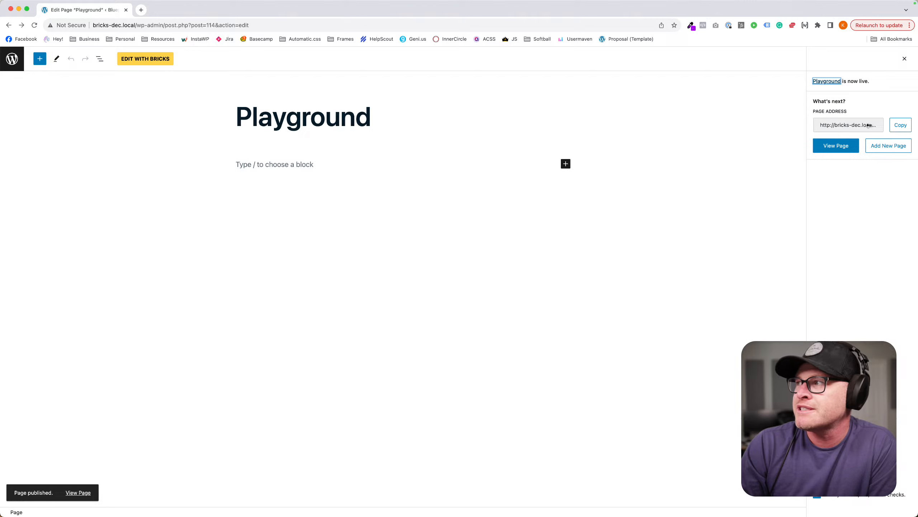
{"action": "left_click", "coordinate": [905, 60]}
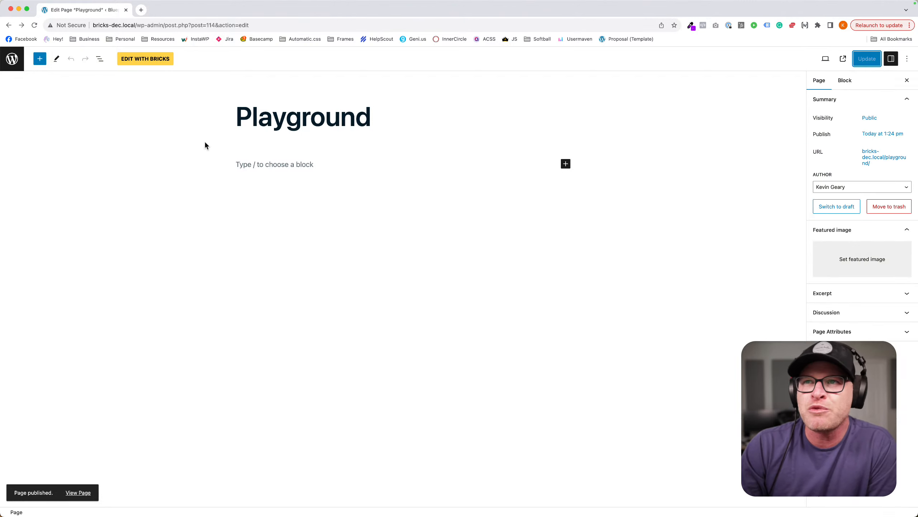
Open the Playground page in the Bricks builder, check its template library, and return to the WordPress pages list.
{"action": "left_click", "coordinate": [158, 59]}
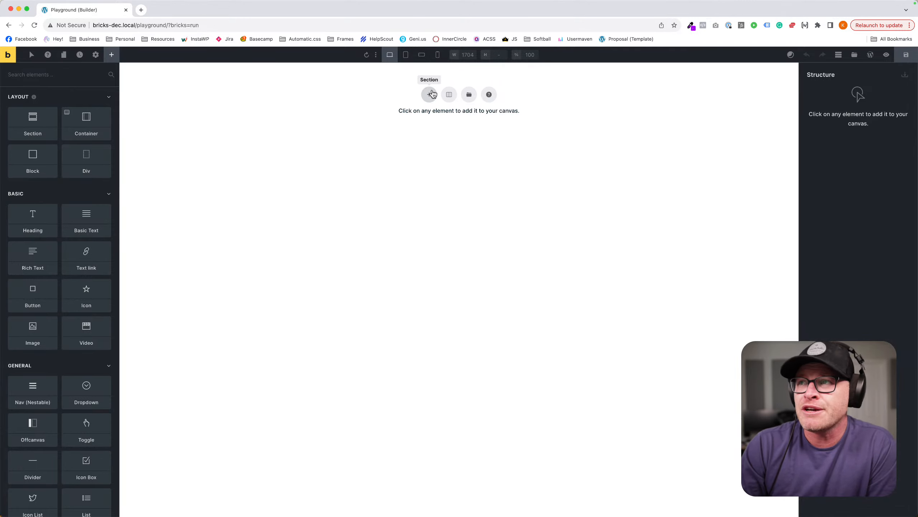
{"action": "left_click", "coordinate": [854, 55]}
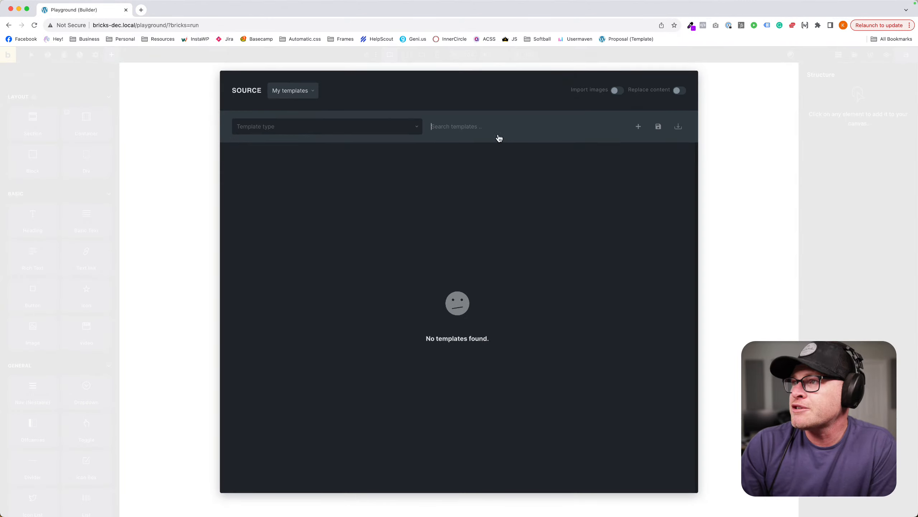
{"action": "left_click", "coordinate": [789, 91]}
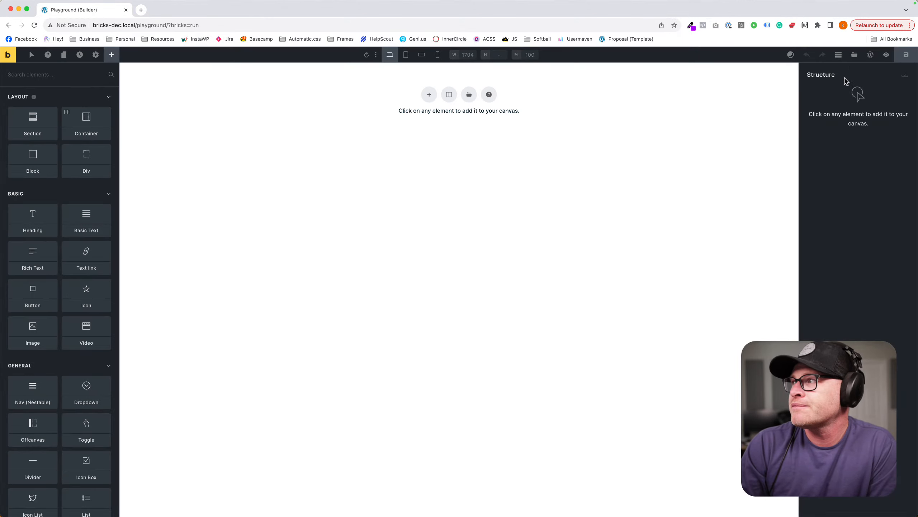
{"action": "left_click", "coordinate": [870, 55]}
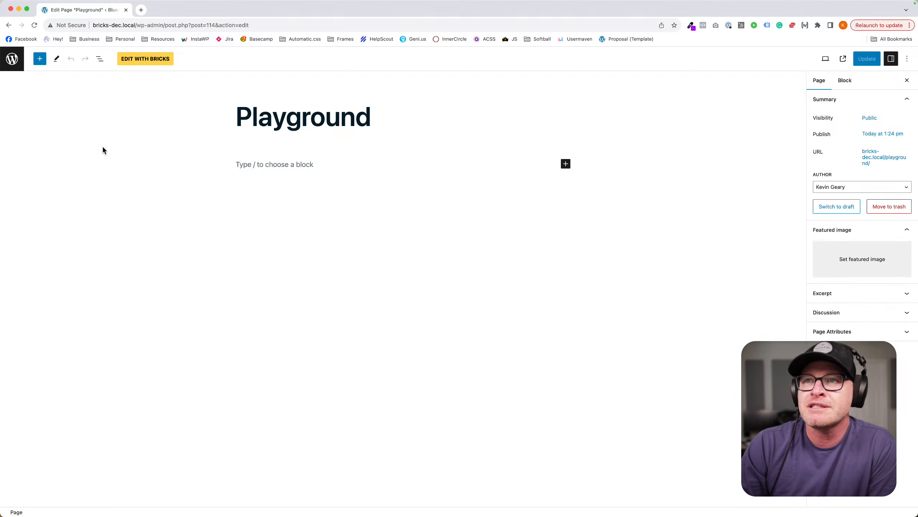
{"action": "left_click", "coordinate": [12, 57]}
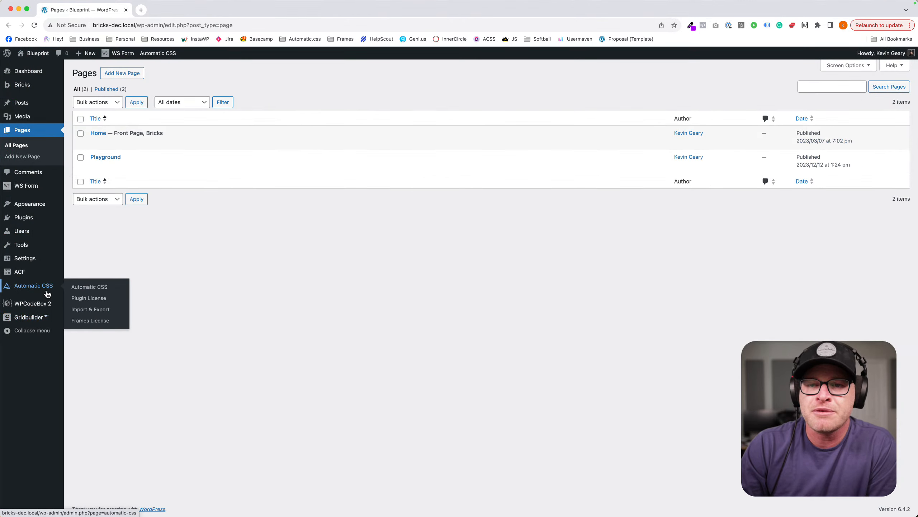
Open the Frames plugin's license page from the installed plugins and reactivate its saved license.
{"action": "mouse_move", "coordinate": [42, 263]}
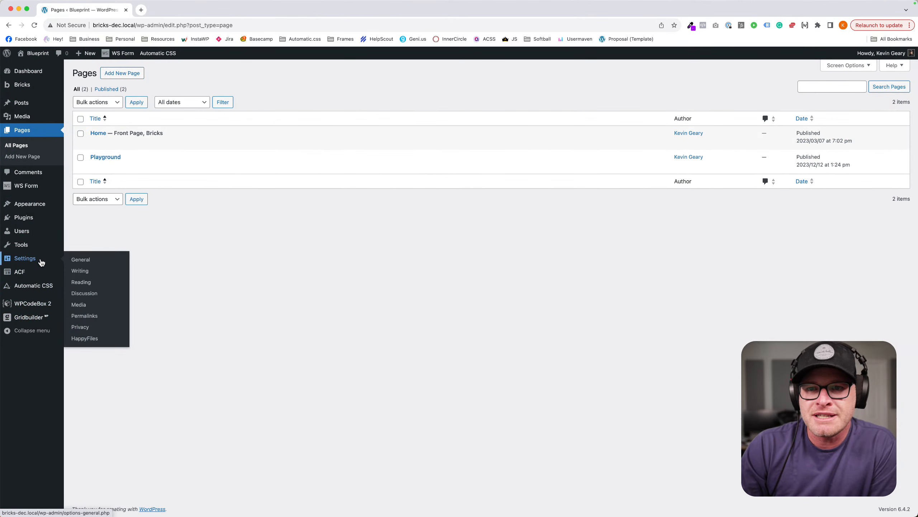
{"action": "left_click", "coordinate": [22, 217]}
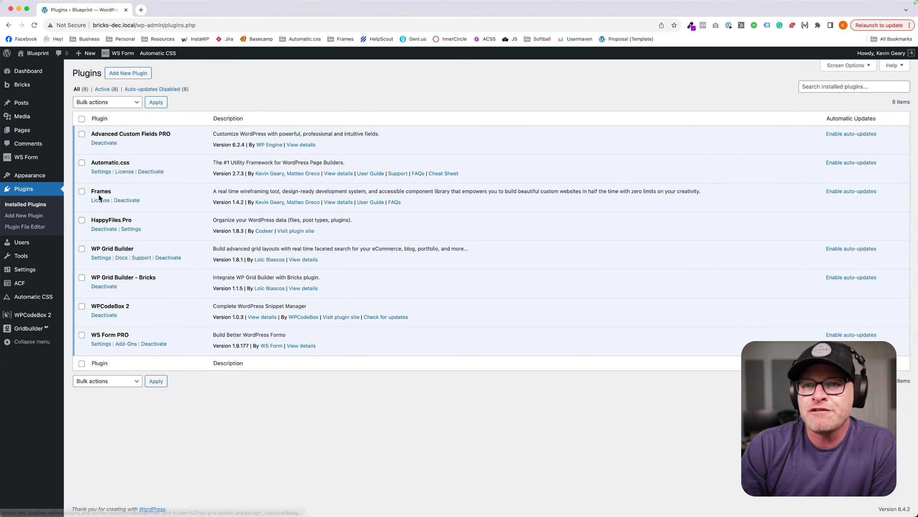
{"action": "left_click", "coordinate": [101, 200]}
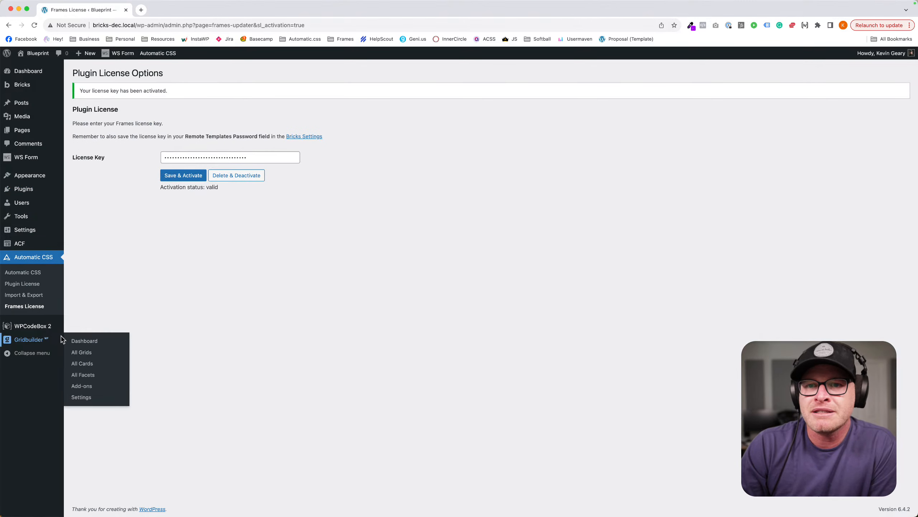
Check the installed themes and view the details of the parent Bricks theme.
{"action": "mouse_move", "coordinate": [35, 236]}
{"action": "mouse_move", "coordinate": [43, 176]}
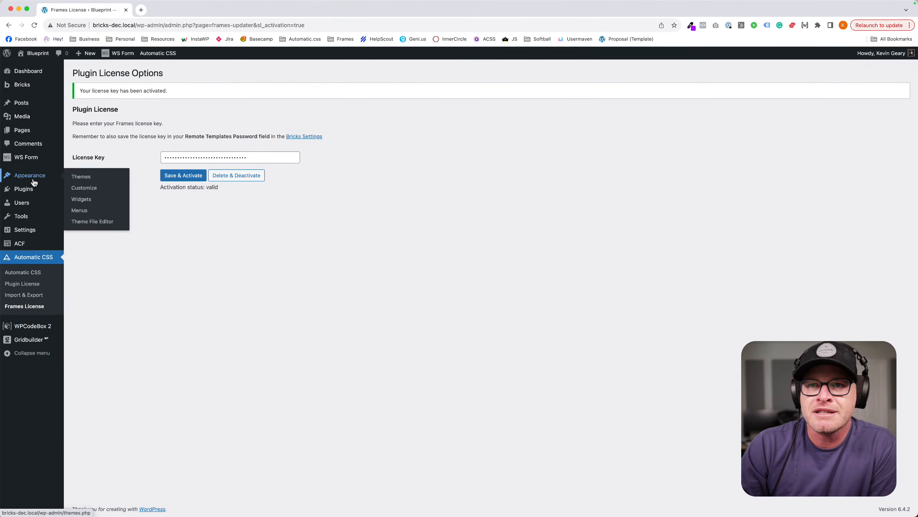
{"action": "left_click", "coordinate": [81, 176]}
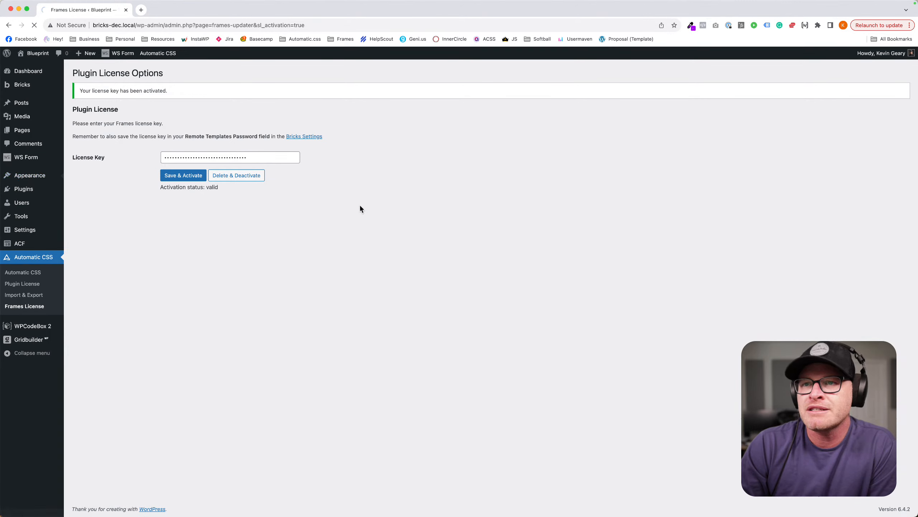
{"action": "left_click", "coordinate": [259, 191]}
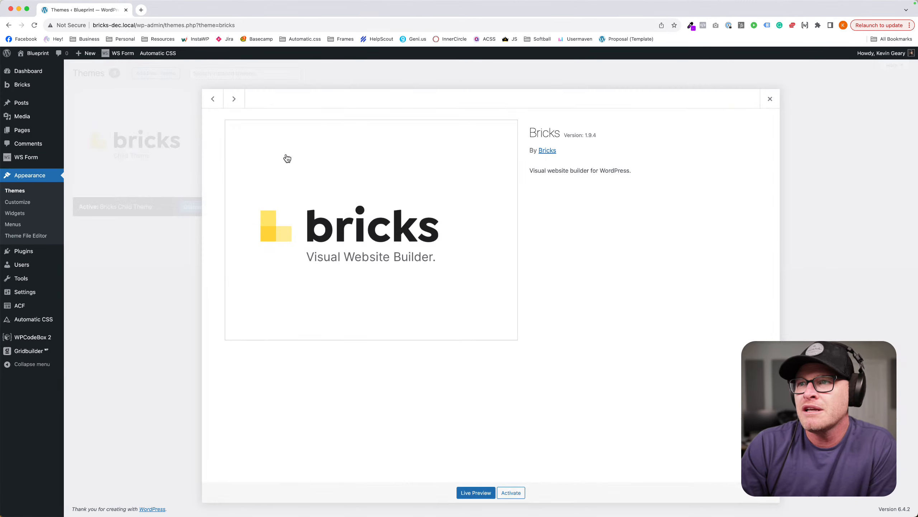
{"action": "left_click", "coordinate": [188, 179]}
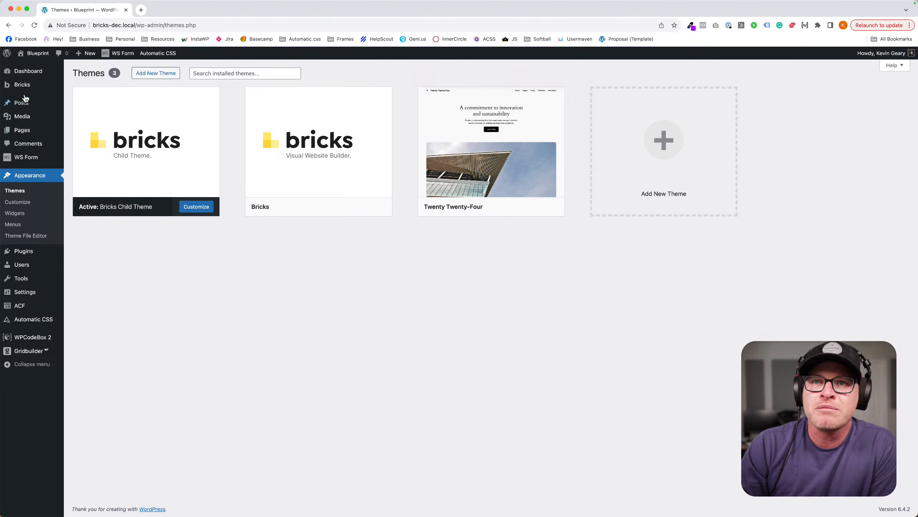
Open the Automatic.css license settings and resubmit the saved license for activation.
{"action": "mouse_move", "coordinate": [47, 325]}
{"action": "left_click", "coordinate": [86, 331]}
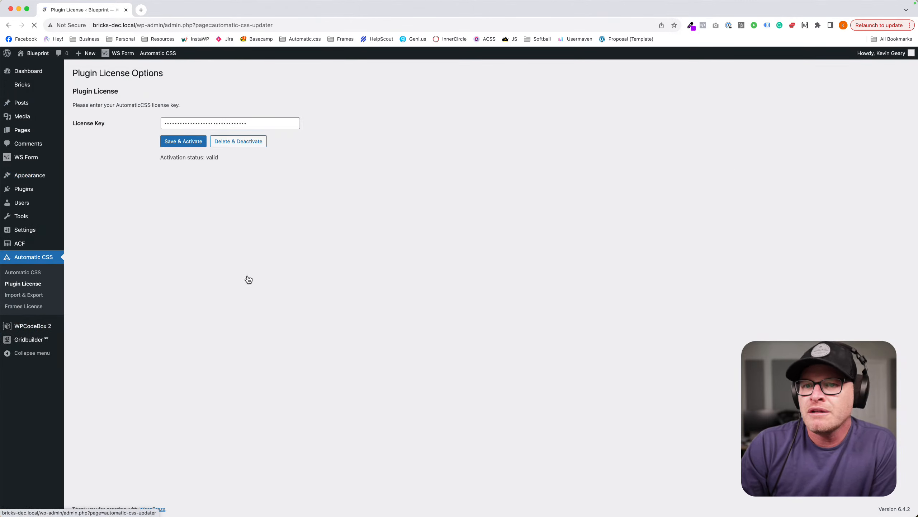
{"action": "left_click", "coordinate": [187, 141]}
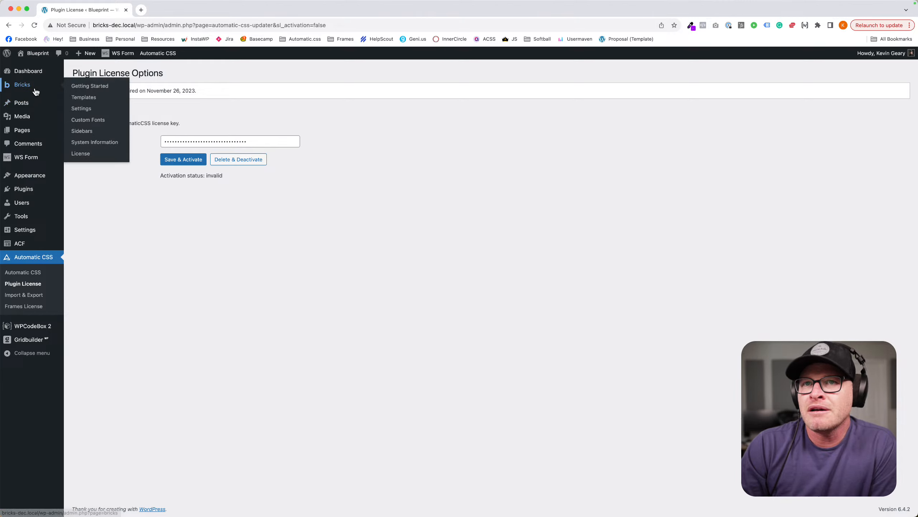
{"action": "key", "text": "super+t"}
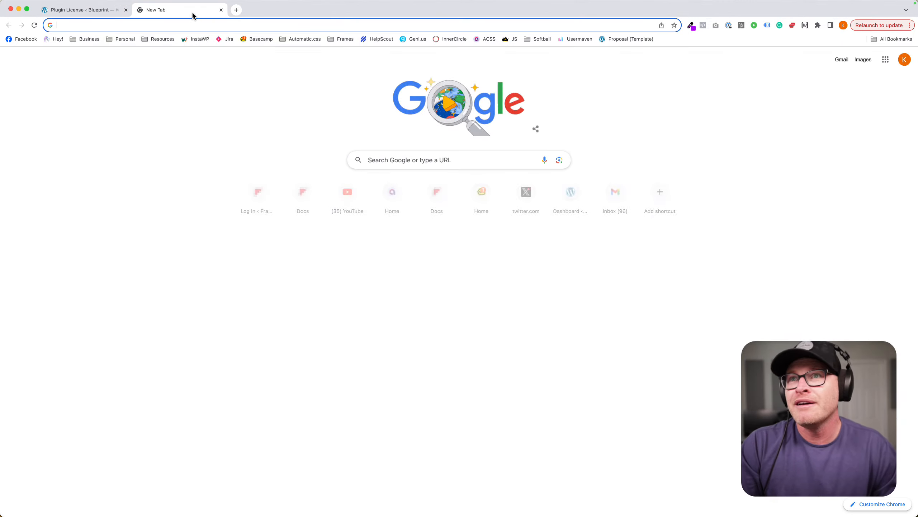
{"action": "left_click_drag", "start_coordinate": [193, 15], "coordinate": [197, 0]}
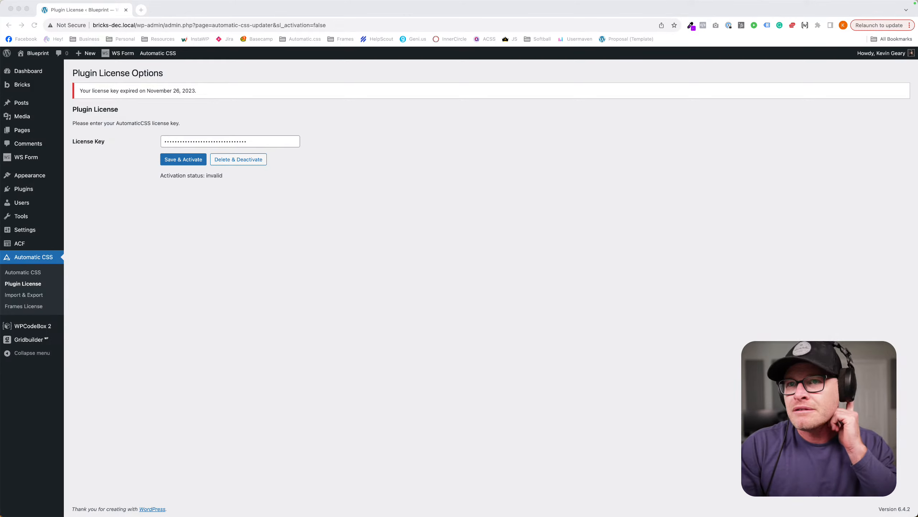
{"action": "left_click", "coordinate": [182, 220]}
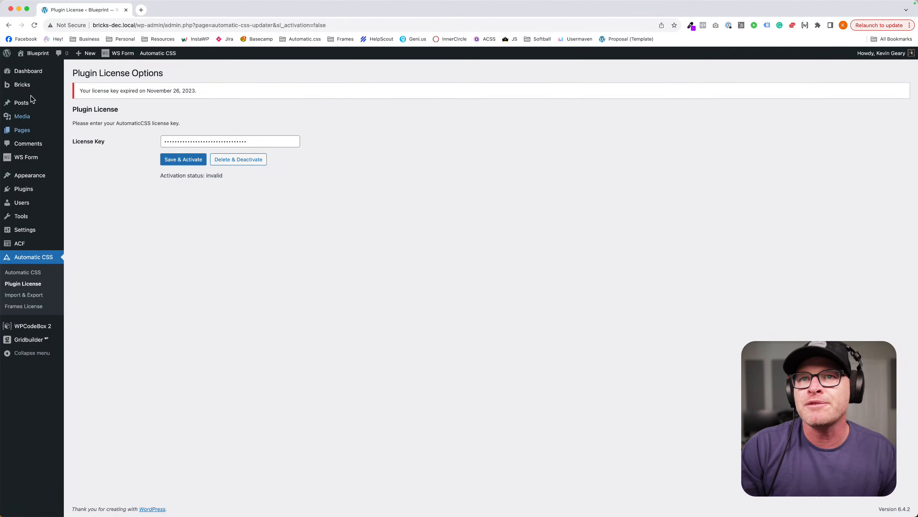
Review the remote template source in the Bricks template settings and save the settings again.
{"action": "mouse_move", "coordinate": [31, 86]}
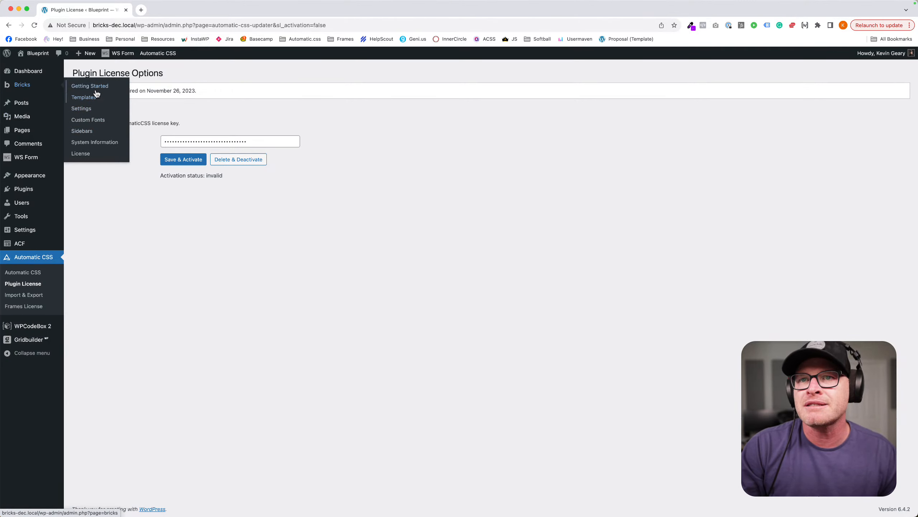
{"action": "left_click", "coordinate": [88, 110]}
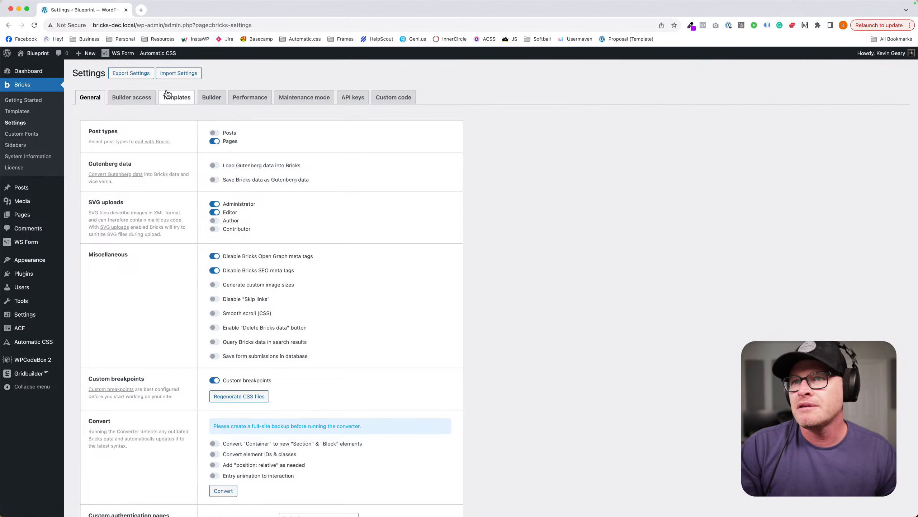
{"action": "left_click", "coordinate": [172, 103]}
{"action": "scroll", "coordinate": [224, 307], "scroll_direction": "down", "scroll_amount": 3}
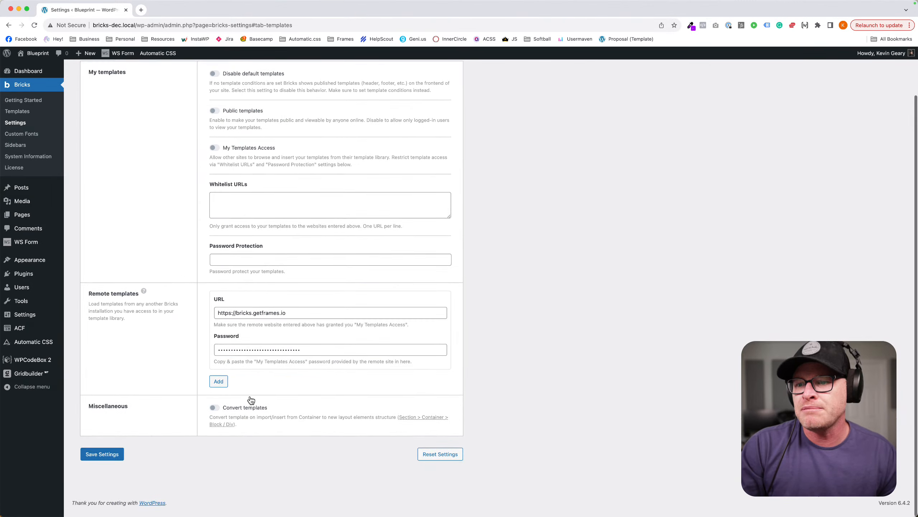
{"action": "left_click", "coordinate": [95, 455]}
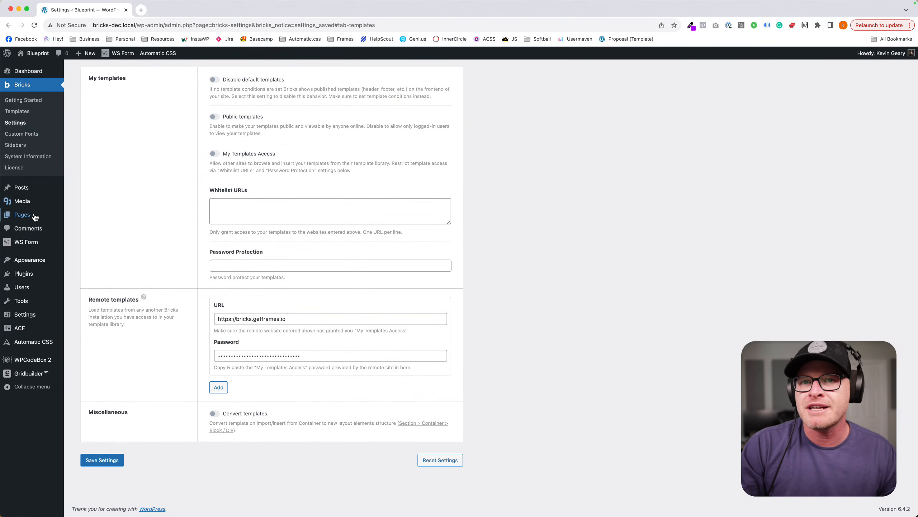
Open the Home page in the Bricks builder.
{"action": "left_click", "coordinate": [22, 214]}
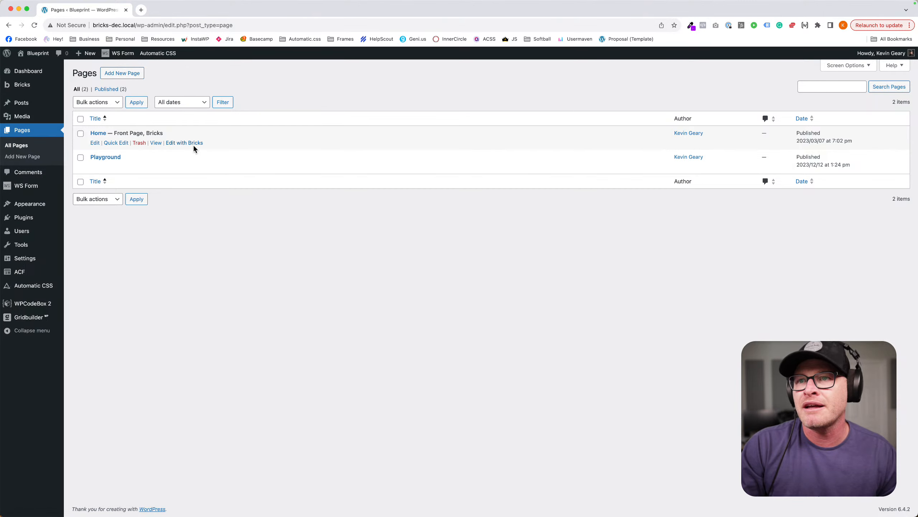
{"action": "left_click", "coordinate": [191, 143]}
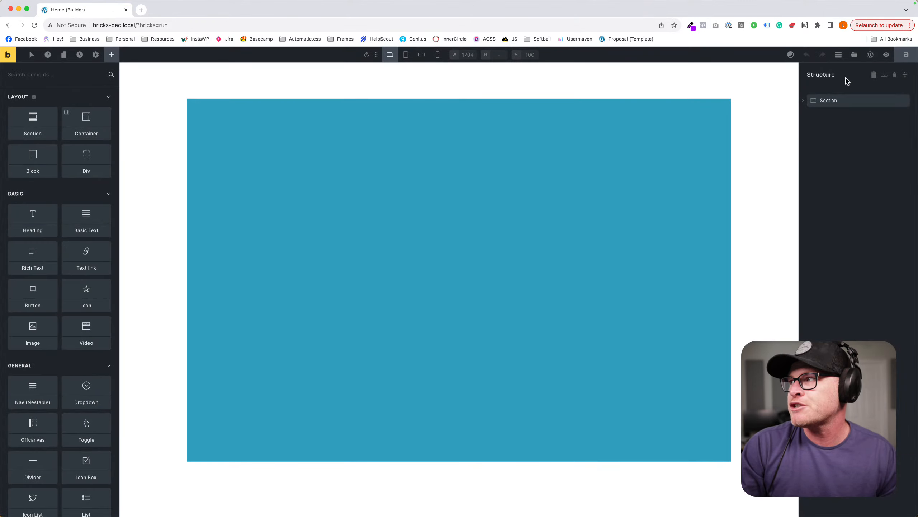
{"action": "left_click", "coordinate": [854, 54]}
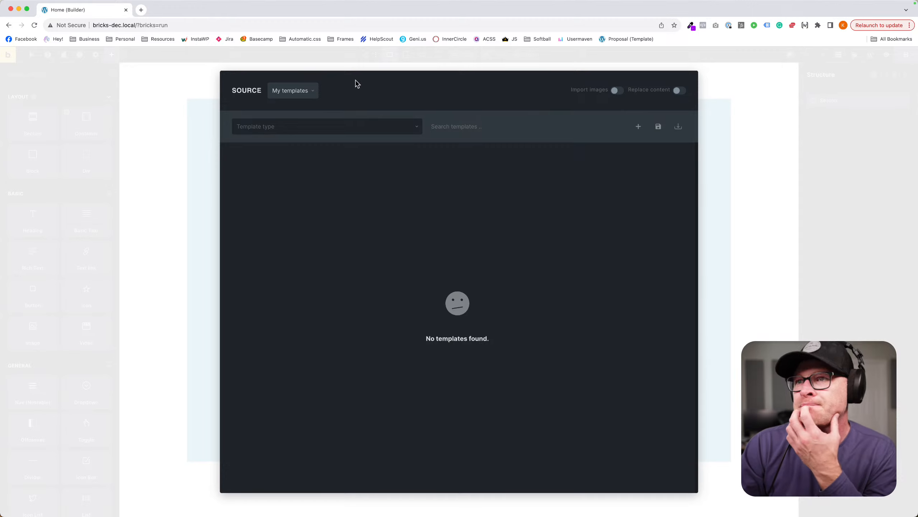
{"action": "left_click", "coordinate": [313, 91]}
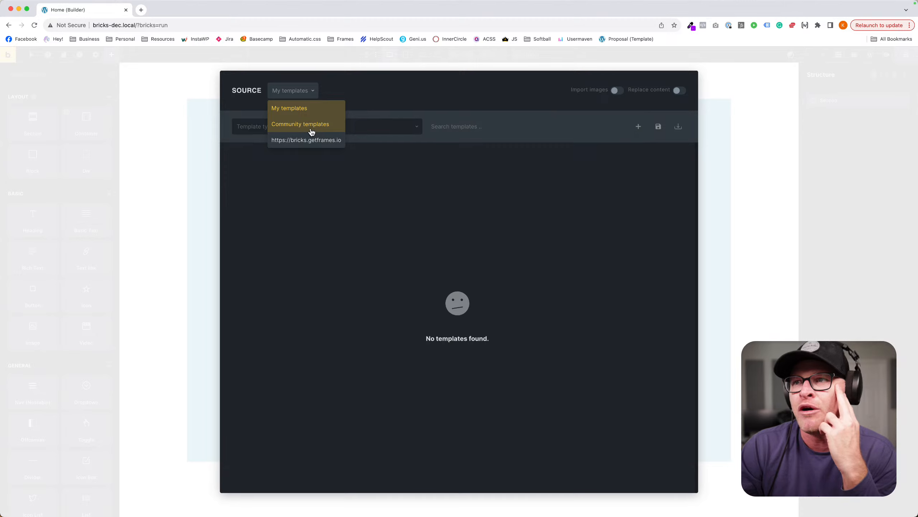
{"action": "left_click", "coordinate": [337, 90]}
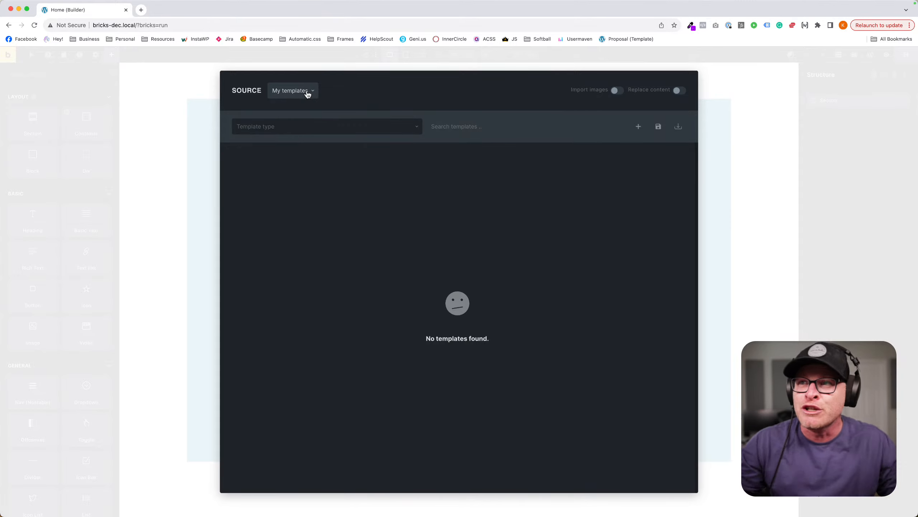
{"action": "left_click", "coordinate": [306, 94]}
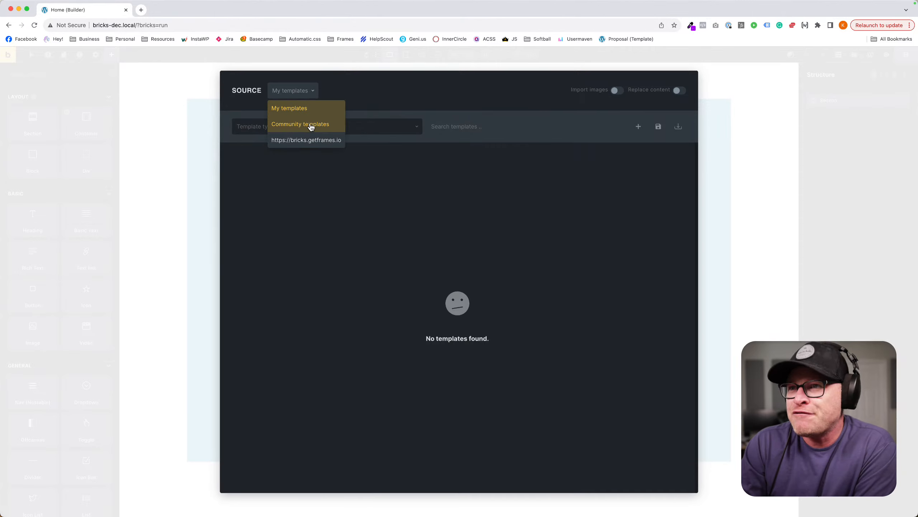
{"action": "left_click", "coordinate": [312, 146]}
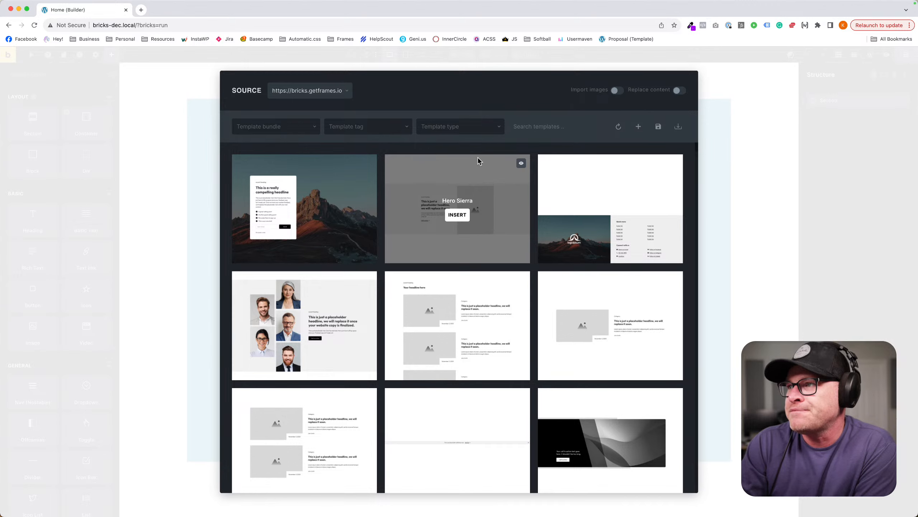
{"action": "left_click", "coordinate": [618, 126]}
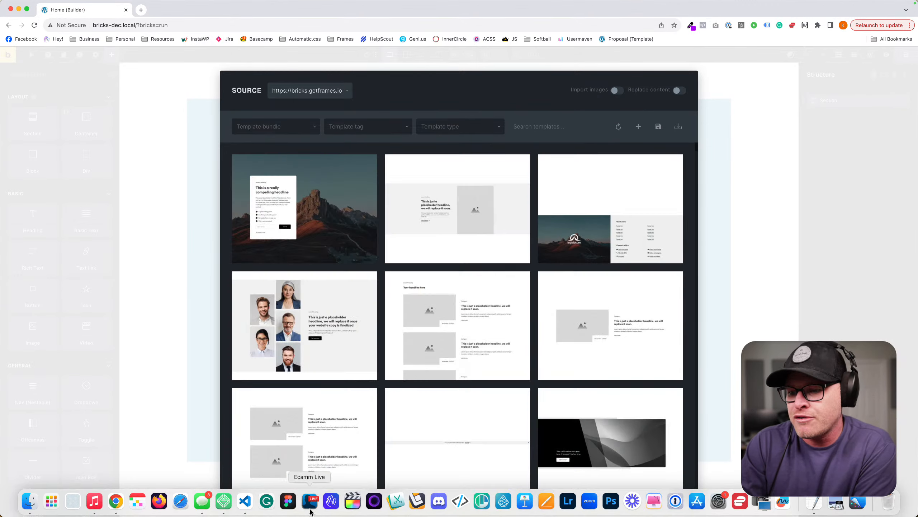
{"action": "left_click", "coordinate": [309, 501]}
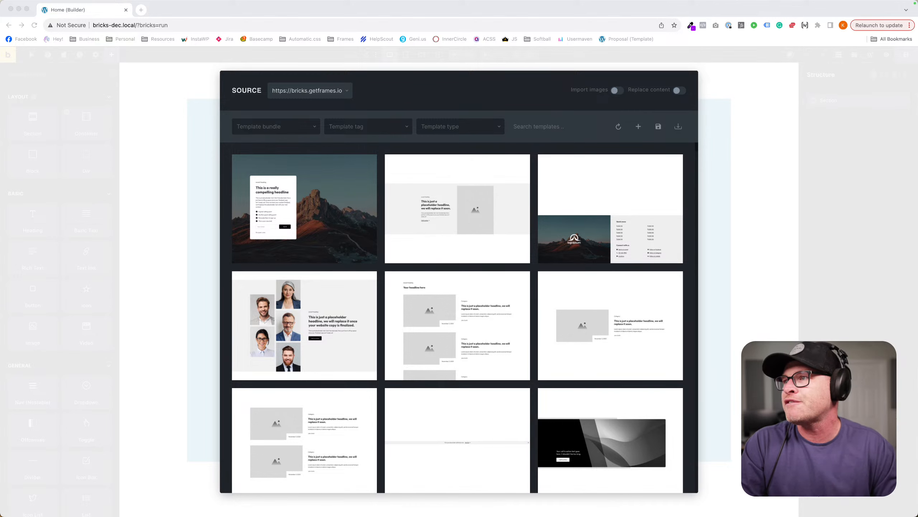
Search the remote templates for "content sec" and insert Content Section Foxtrot into the page.
{"action": "left_click", "coordinate": [554, 128]}
{"action": "type", "text": "content sec"}
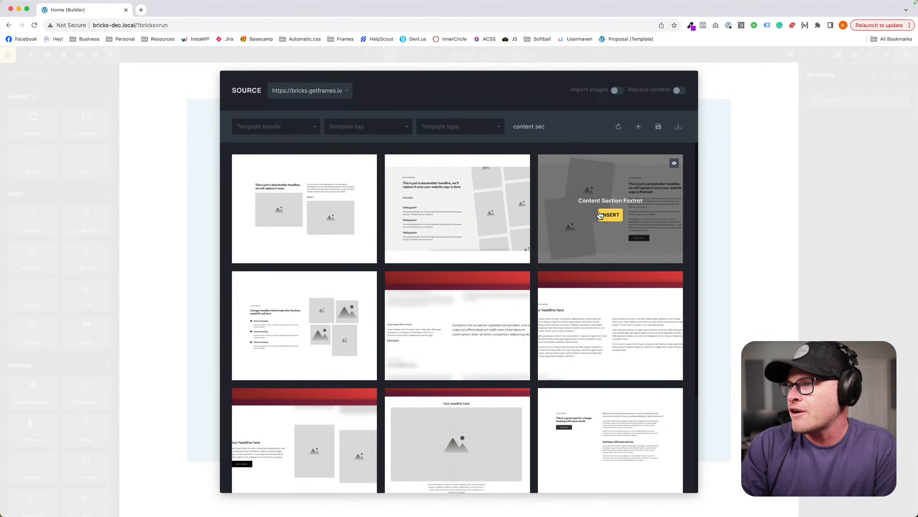
{"action": "mouse_move", "coordinate": [422, 209]}
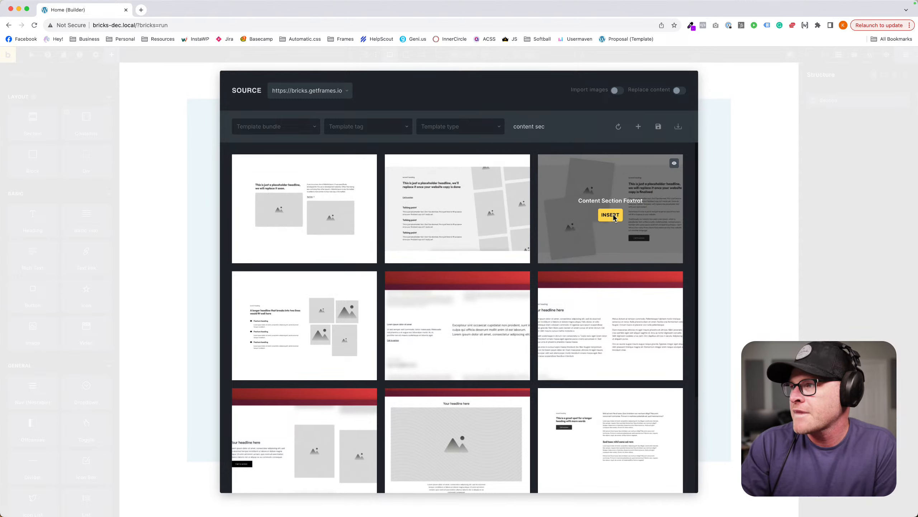
{"action": "left_click", "coordinate": [611, 215]}
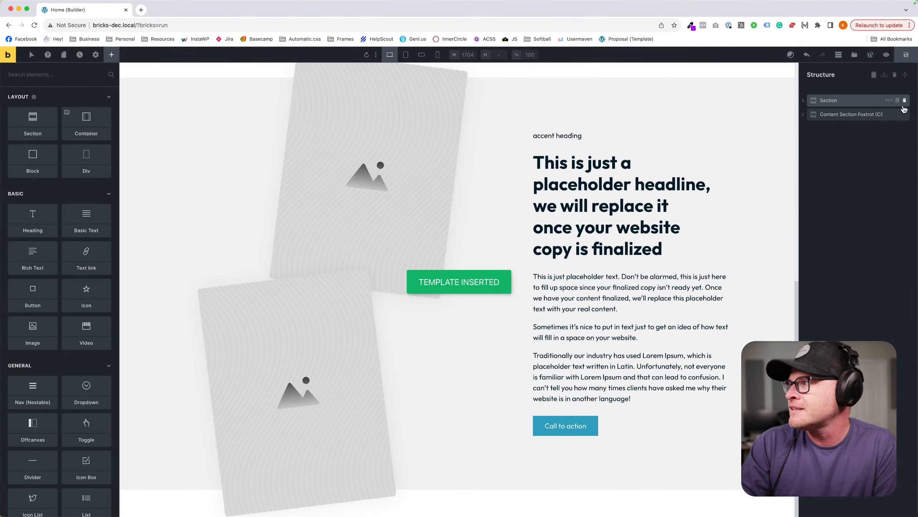
Delete the original section above Content Section Foxtrot and save the page.
{"action": "left_click", "coordinate": [905, 101]}
{"action": "left_click", "coordinate": [906, 55]}
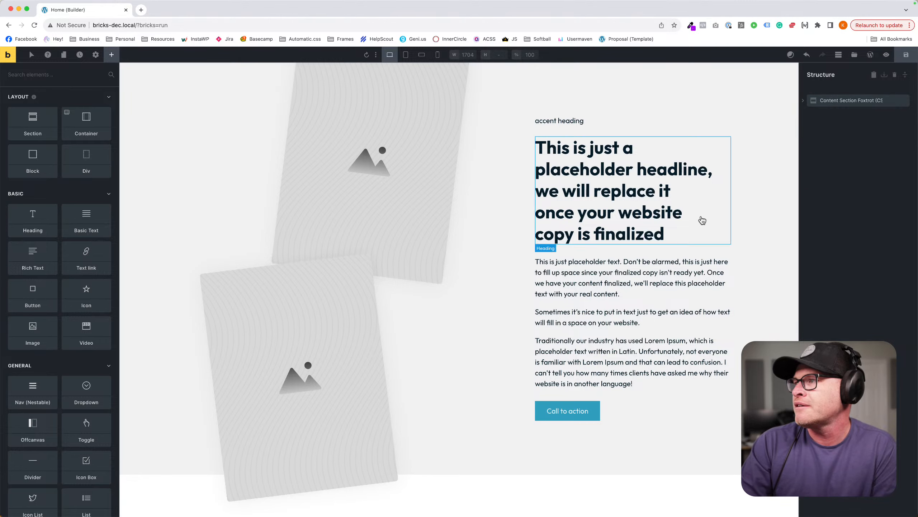
Clear the box shadow offsets, blur, spread and color from the upper image's .fr-content-grid-foxtrot__image class.
{"action": "left_click", "coordinate": [412, 185]}
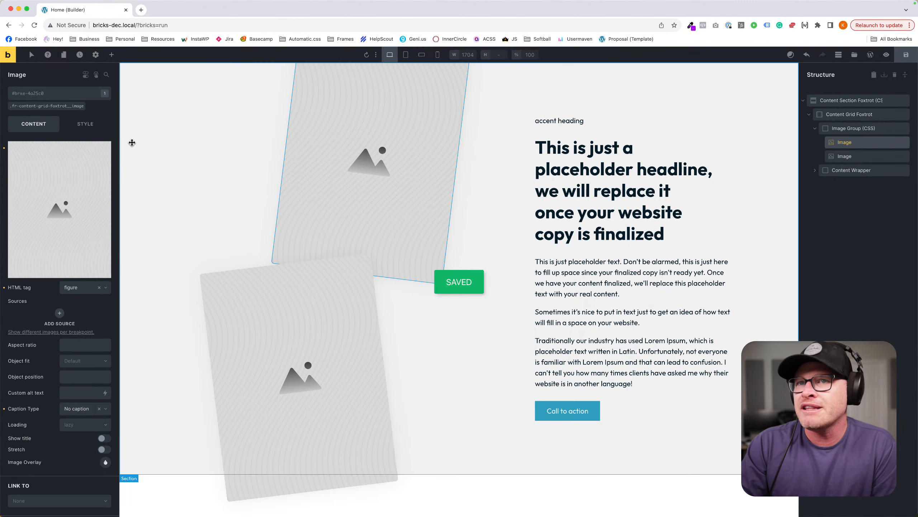
{"action": "left_click", "coordinate": [85, 124]}
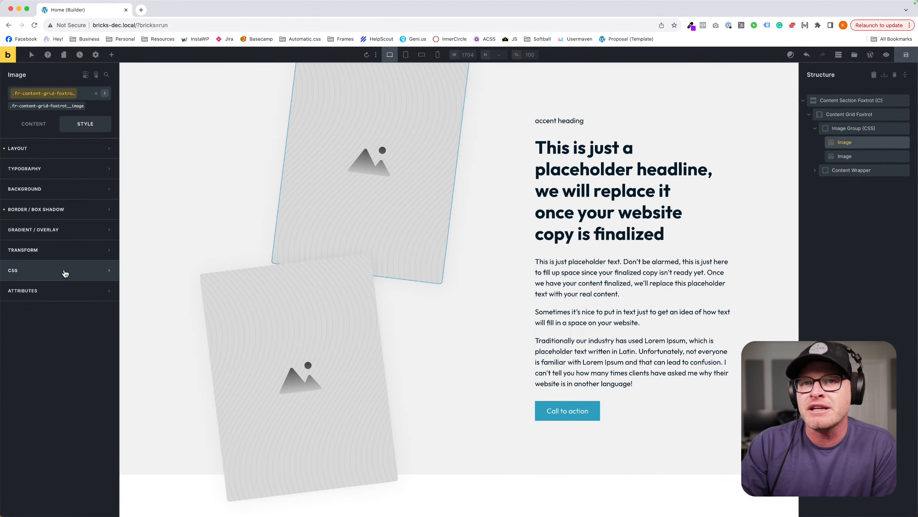
{"action": "left_click", "coordinate": [50, 210]}
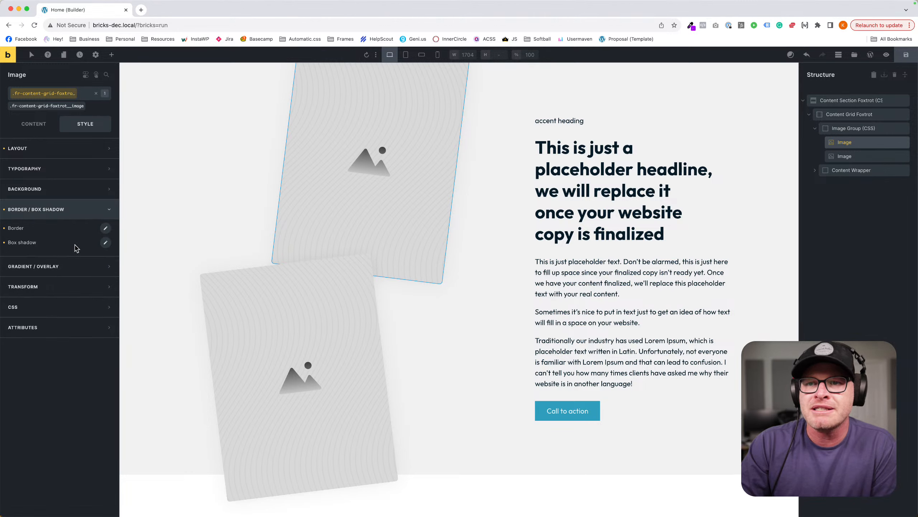
{"action": "left_click", "coordinate": [105, 242]}
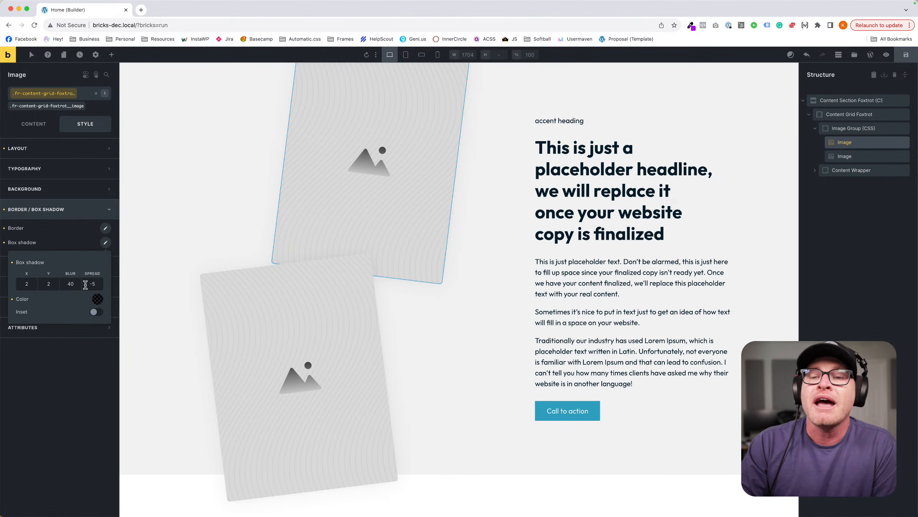
{"action": "left_click", "coordinate": [12, 263]}
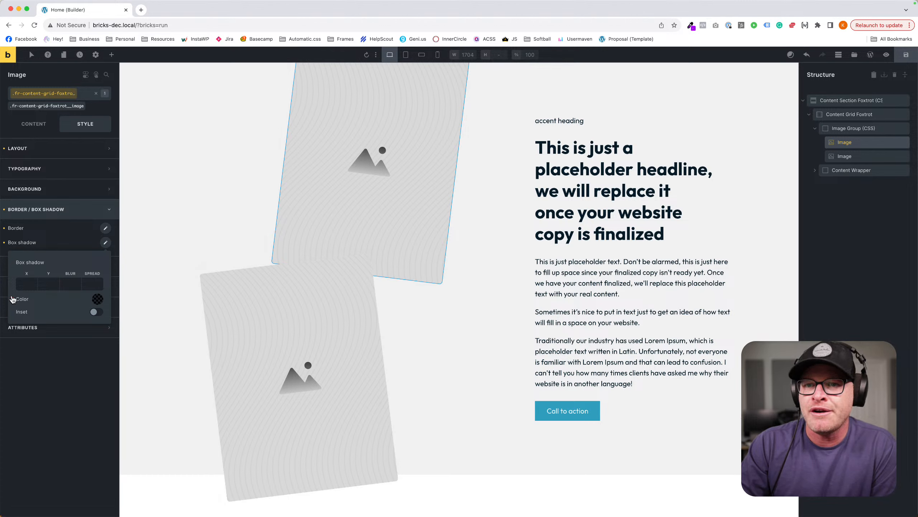
{"action": "left_click", "coordinate": [6, 244]}
{"action": "left_click", "coordinate": [44, 213]}
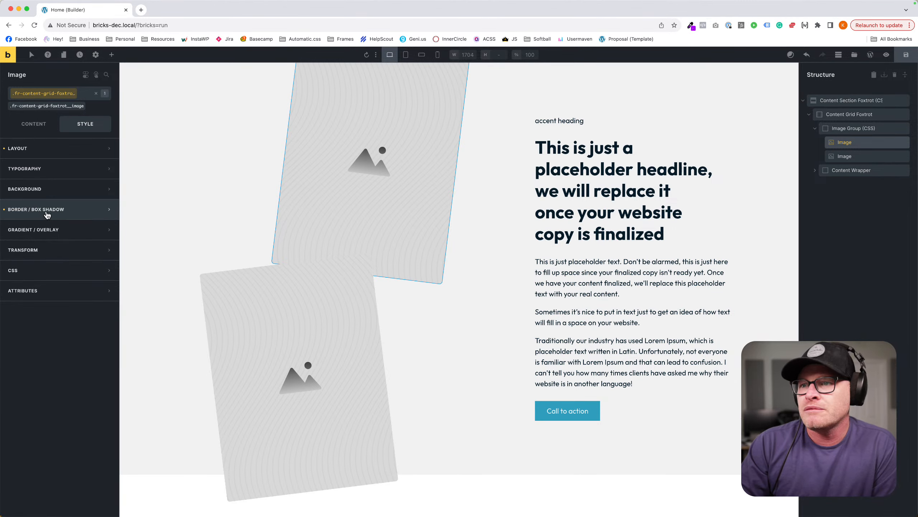
Add custom CSS to the image class with a %root% rule setting box-shadow to var(--box-shadow-m).
{"action": "left_click", "coordinate": [56, 277]}
{"action": "type", "text": "%root% {"}
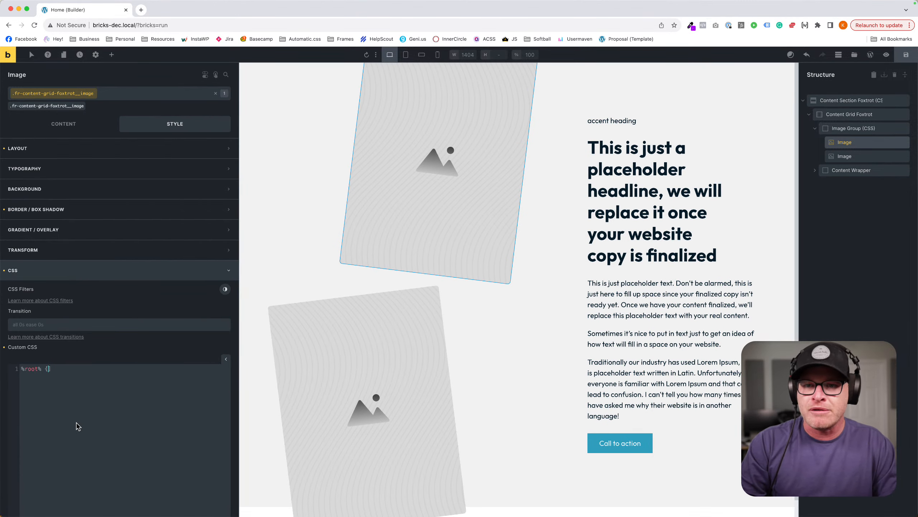
{"action": "key", "text": "Right"}
{"action": "key", "text": "BackSpace"}
{"action": "key", "text": "BackSpace"}
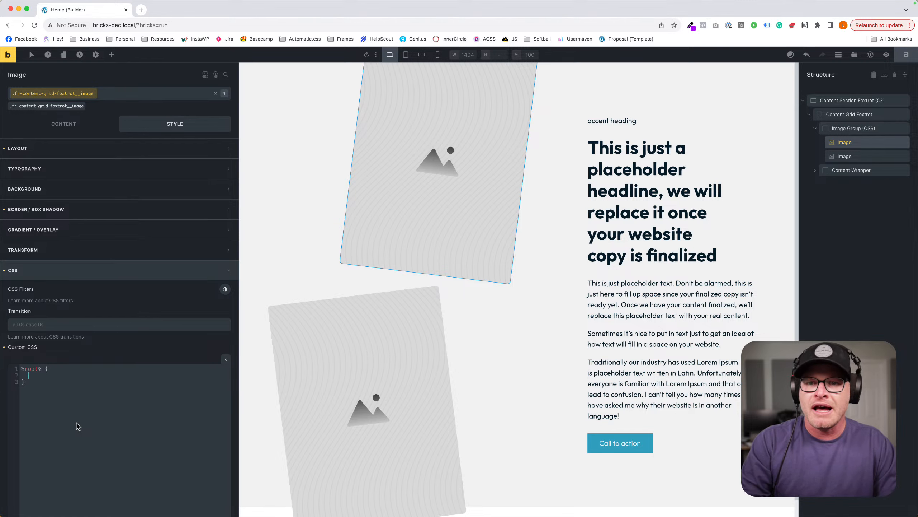
{"action": "type", "text": "box-shadow: var(--"}
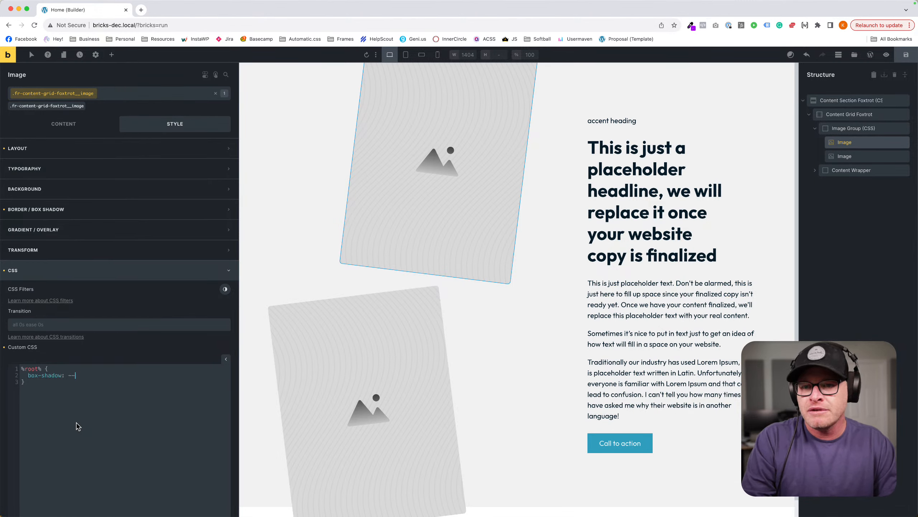
{"action": "type", "text": "box-shadow-m) ;"}
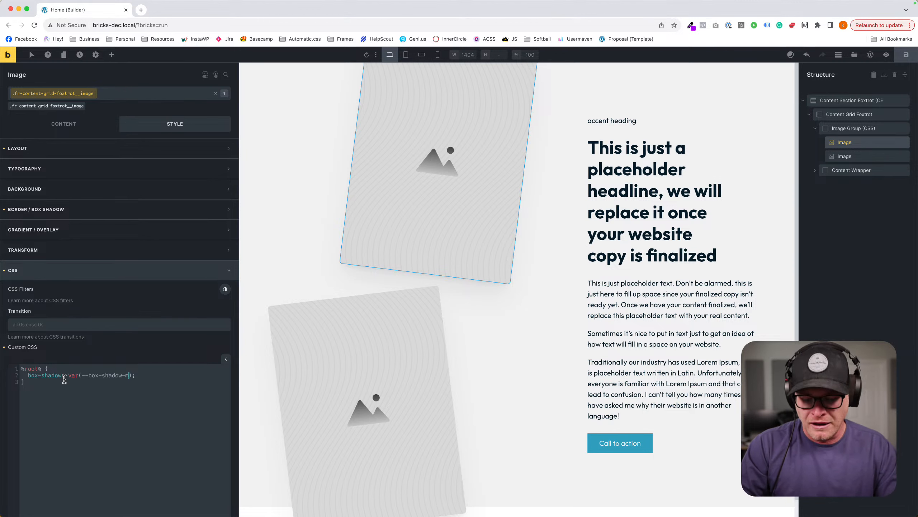
Try the --box-shadow-l and --box-shadow-xl variables in the image's custom CSS, and clear the custom CSS.
{"action": "key", "text": "BackSpace"}
{"action": "type", "text": "l"}
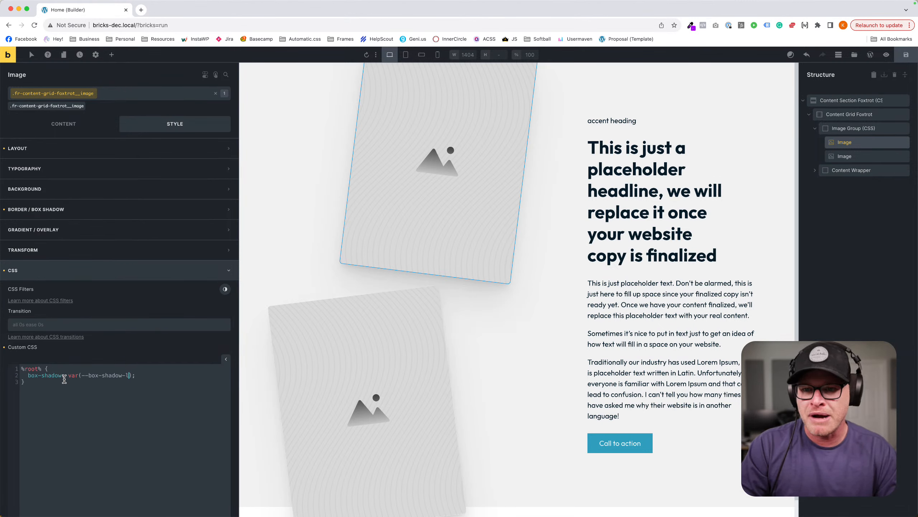
{"action": "key", "text": "Left"}
{"action": "type", "text": "x"}
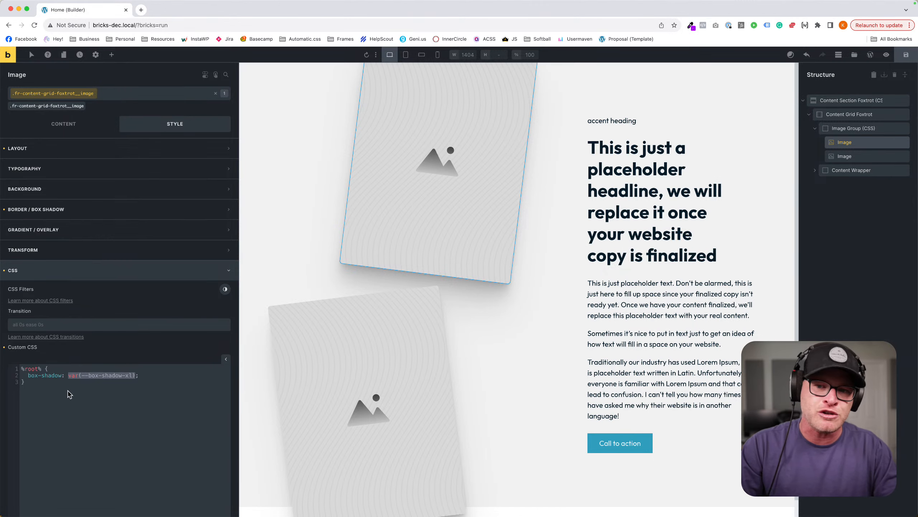
{"action": "key", "text": "super+a"}
{"action": "key", "text": "BackSpace"}
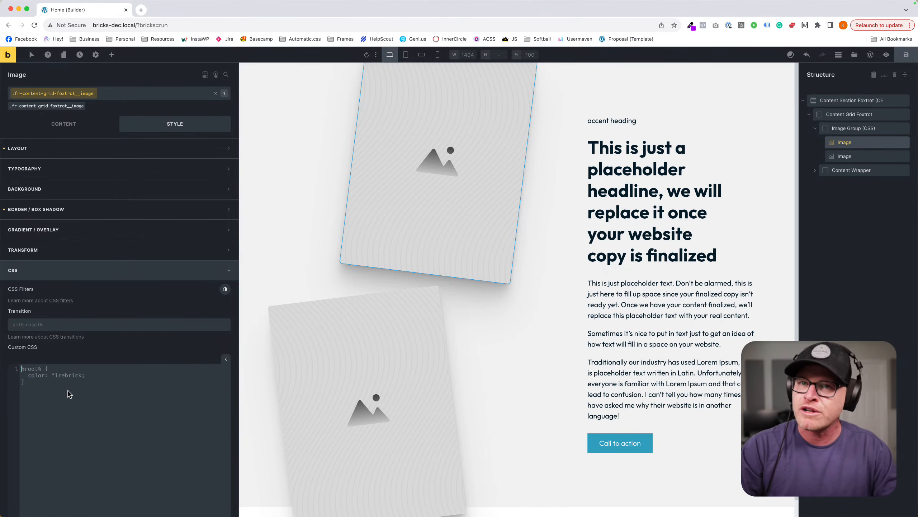
Set the image class's box shadow color to the raw value var(--box-shadow-xl).
{"action": "left_click", "coordinate": [77, 209]}
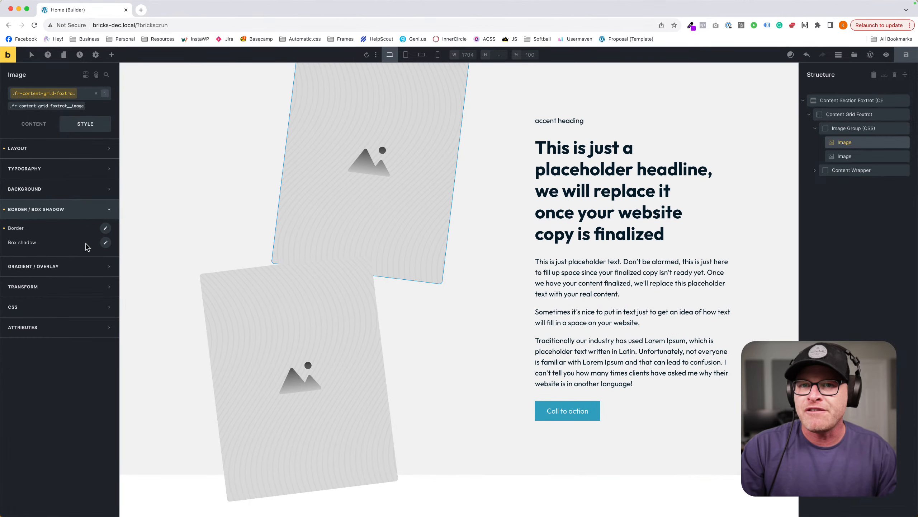
{"action": "left_click", "coordinate": [105, 242]}
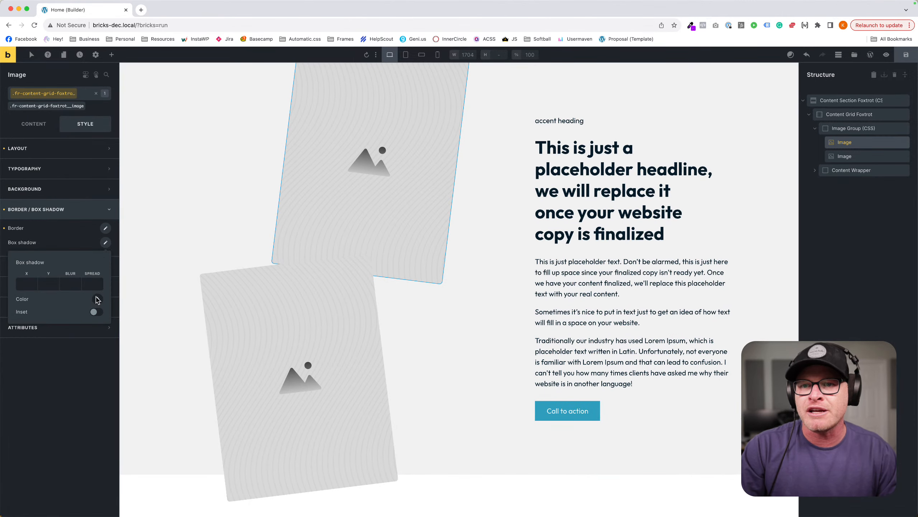
{"action": "left_click", "coordinate": [97, 299]}
{"action": "left_click", "coordinate": [81, 449]}
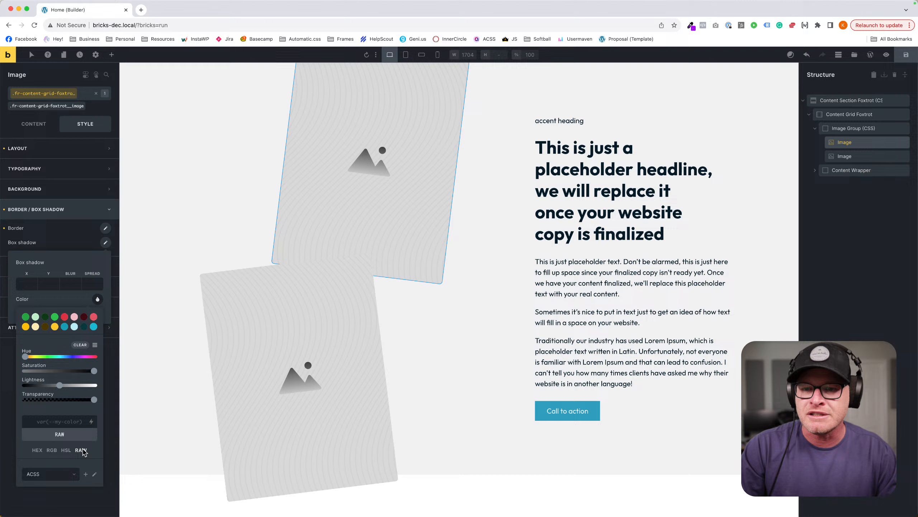
{"action": "left_click", "coordinate": [72, 427]}
{"action": "type", "text": "var(--box-shadow-xl)"}
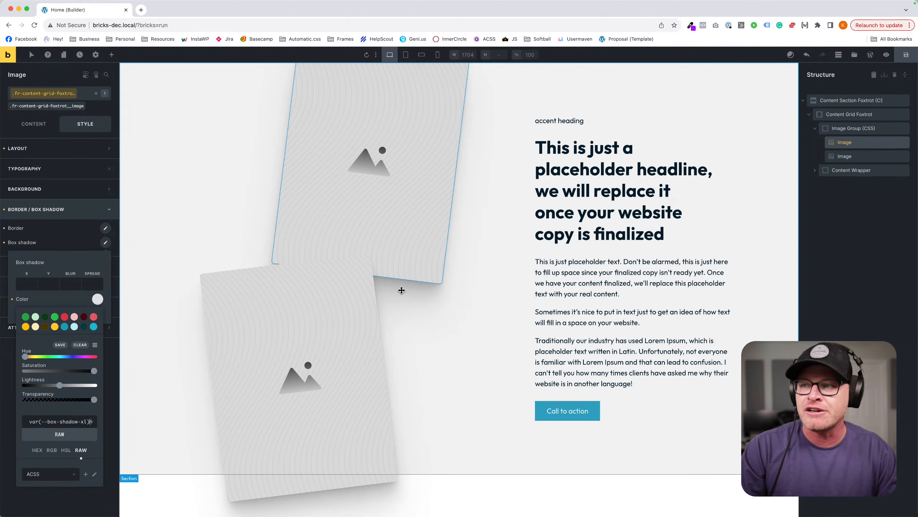
Change the box shadow's raw color value to var(--box-shadow-m).
{"action": "left_click", "coordinate": [84, 423]}
{"action": "key", "text": "BackSpace"}
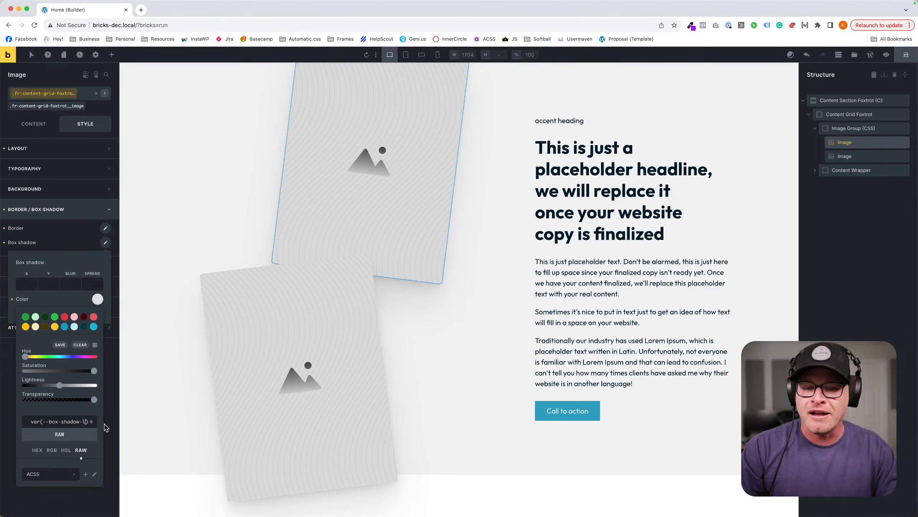
{"action": "key", "text": "BackSpace"}
{"action": "type", "text": "m"}
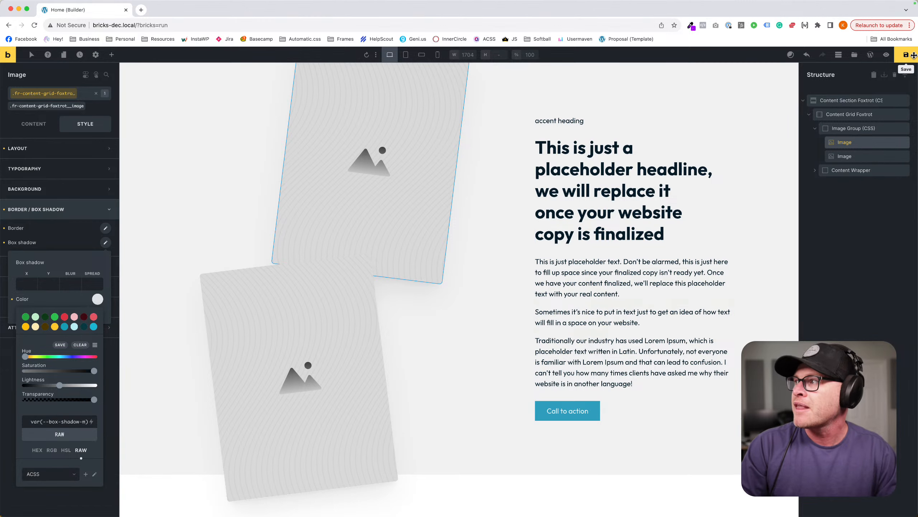
Open the WordPress admin in a separate browser tab and go to the Additional Styling settings of Automatic.css.
{"action": "middle_click", "coordinate": [614, 40]}
{"action": "key", "text": "ctrl+Tab"}
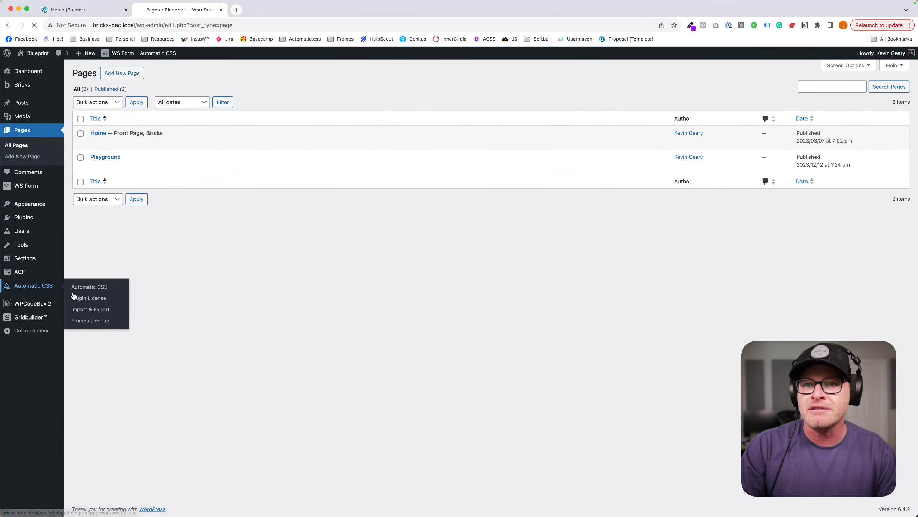
{"action": "left_click", "coordinate": [34, 285]}
{"action": "left_click", "coordinate": [315, 212]}
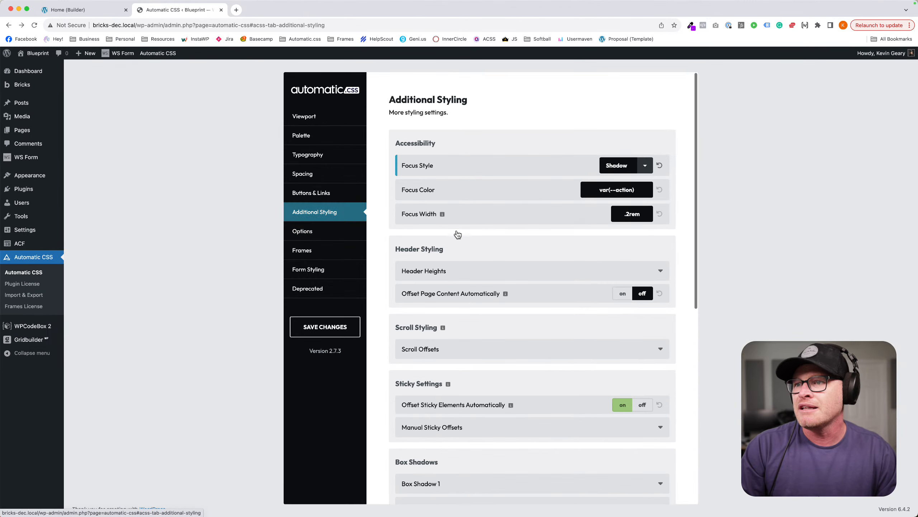
Examine the name and value override settings for Box Shadow 1, Box Shadow 2 and Box Shadow 3.
{"action": "scroll", "coordinate": [480, 236], "scroll_direction": "down", "scroll_amount": 6}
{"action": "scroll", "coordinate": [479, 235], "scroll_direction": "down", "scroll_amount": 1}
{"action": "left_click", "coordinate": [471, 222]}
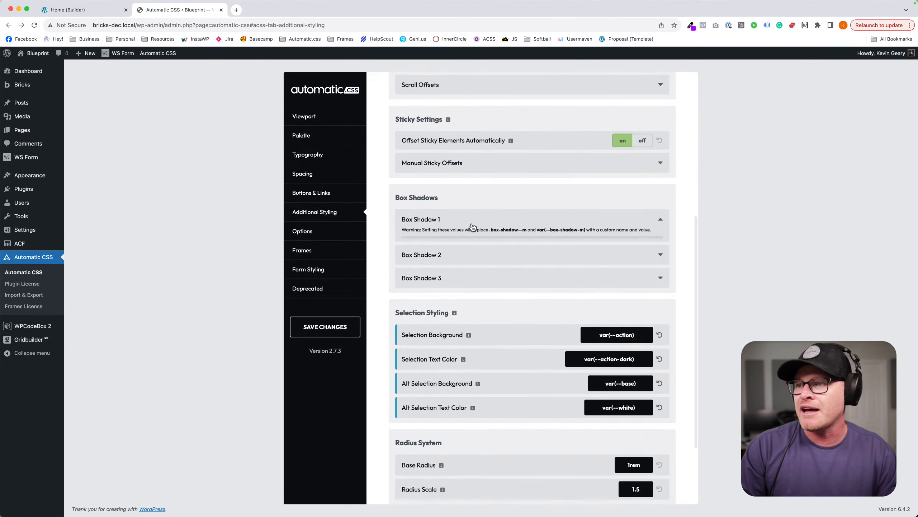
{"action": "left_click", "coordinate": [467, 345]}
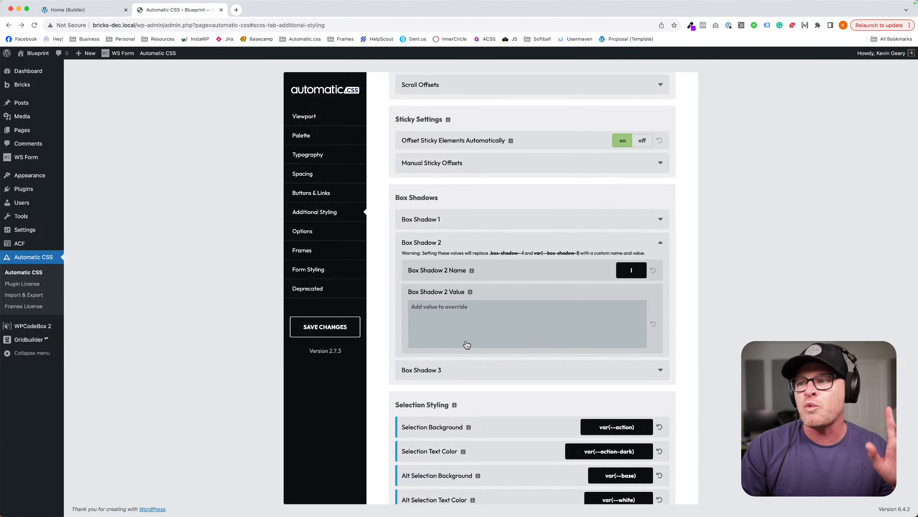
{"action": "left_click", "coordinate": [468, 369]}
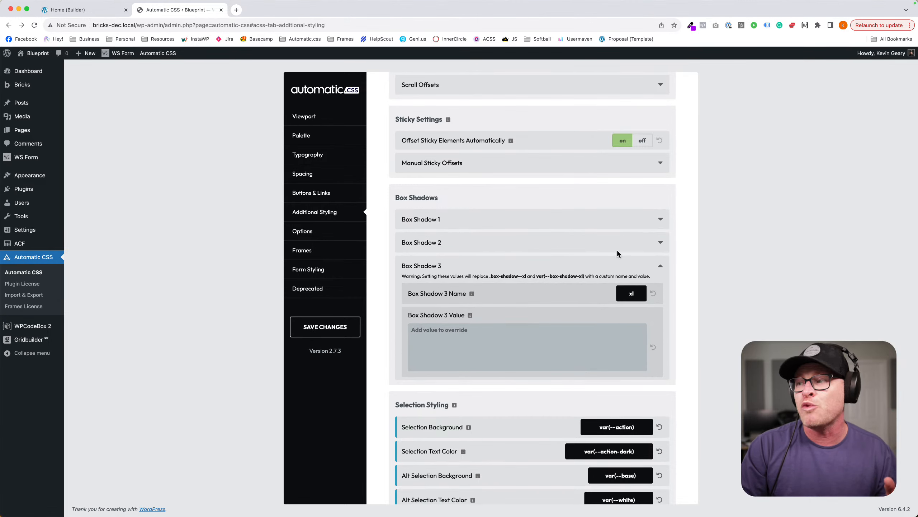
Review the name setting of Box Shadow 1 again, and expand the settings of Box Shadow 2.
{"action": "left_click", "coordinate": [642, 225]}
{"action": "double_click", "coordinate": [629, 248]}
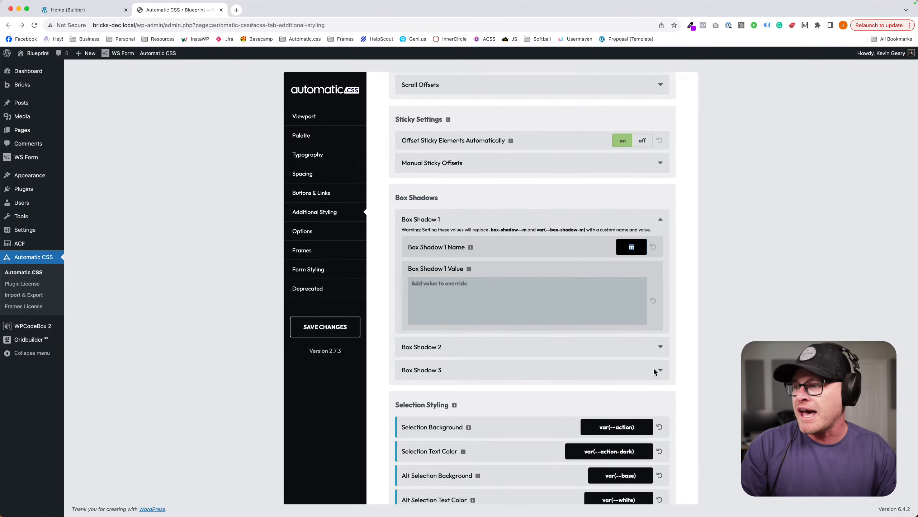
{"action": "left_click", "coordinate": [661, 347]}
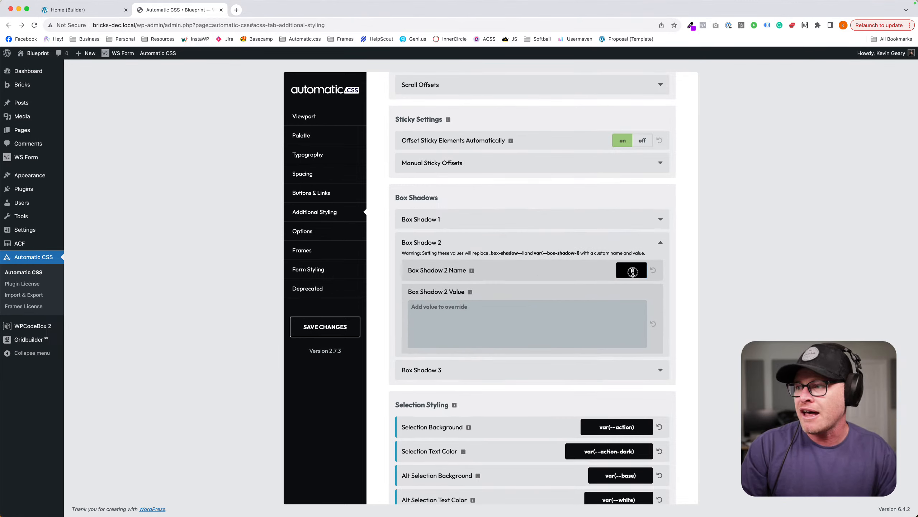
Try the custom name "great" for Box Shadow 2, restore the name to "l" and save the changes.
{"action": "double_click", "coordinate": [632, 271]}
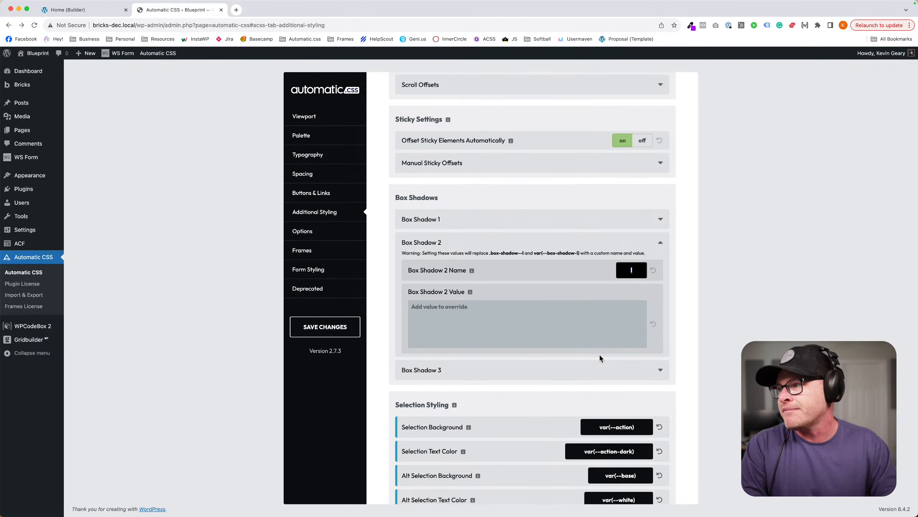
{"action": "type", "text": "great"}
{"action": "key", "text": "BackSpace"}
{"action": "key", "text": "BackSpace"}
{"action": "key", "text": "BackSpace"}
{"action": "key", "text": "BackSpace"}
{"action": "key", "text": "BackSpace"}
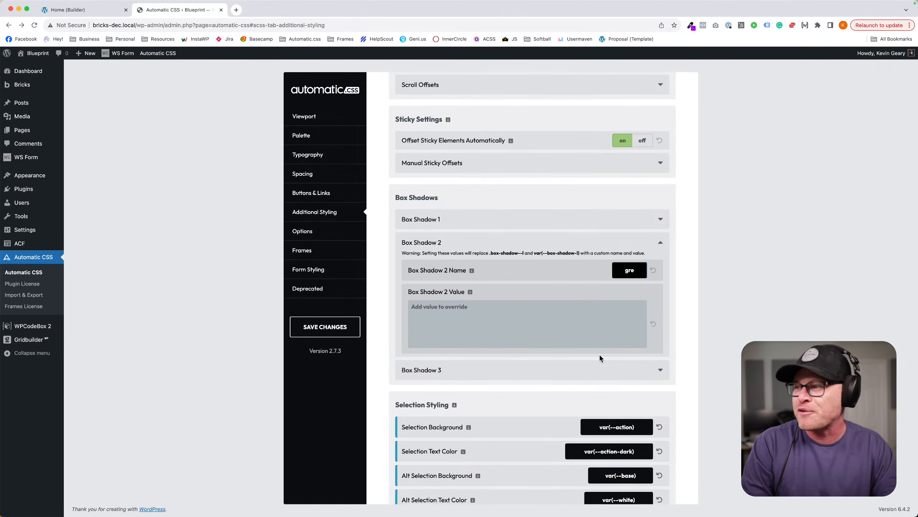
{"action": "type", "text": "l"}
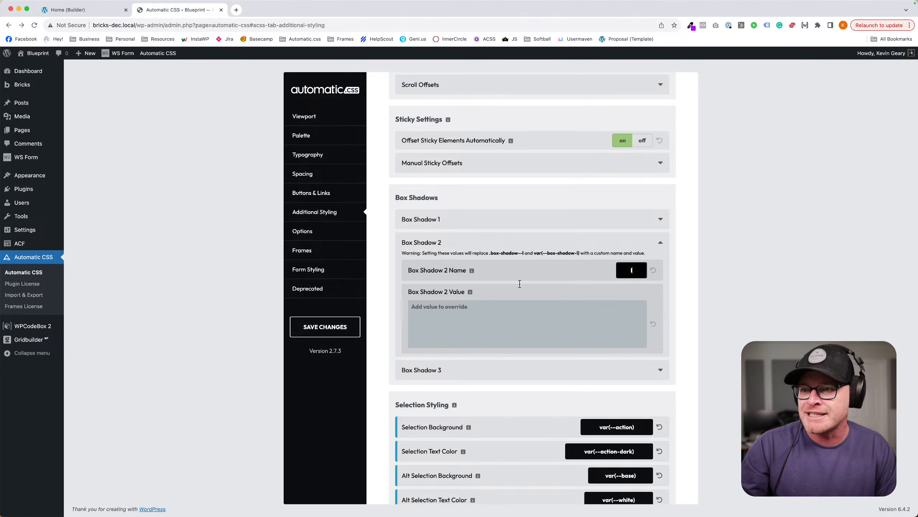
{"action": "left_click", "coordinate": [332, 333]}
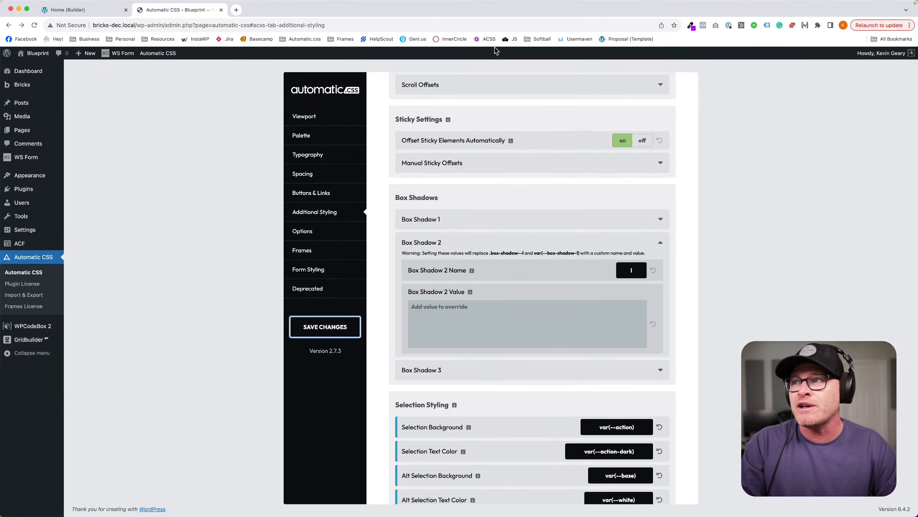
Open the Automatic.css community in a new browser tab and look at its form for creating a post.
{"action": "left_click", "coordinate": [486, 38], "text": "shift+super"}
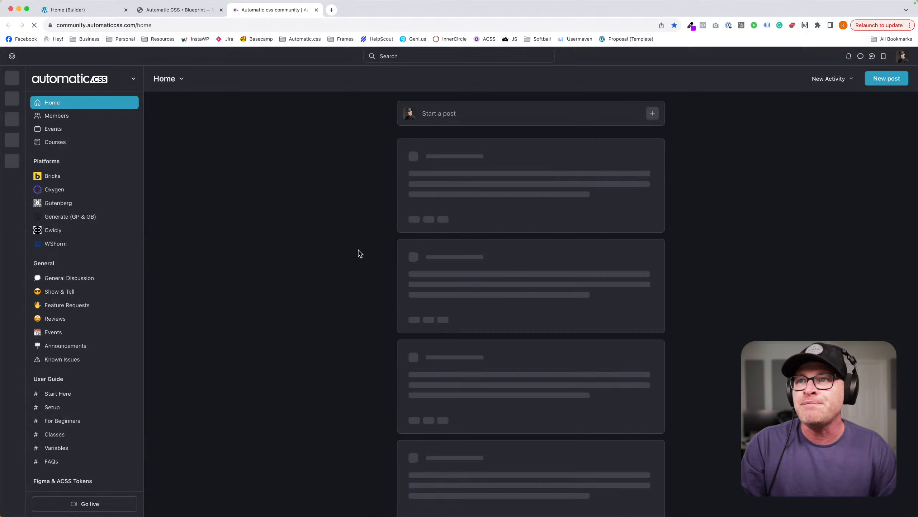
{"action": "left_click", "coordinate": [886, 79]}
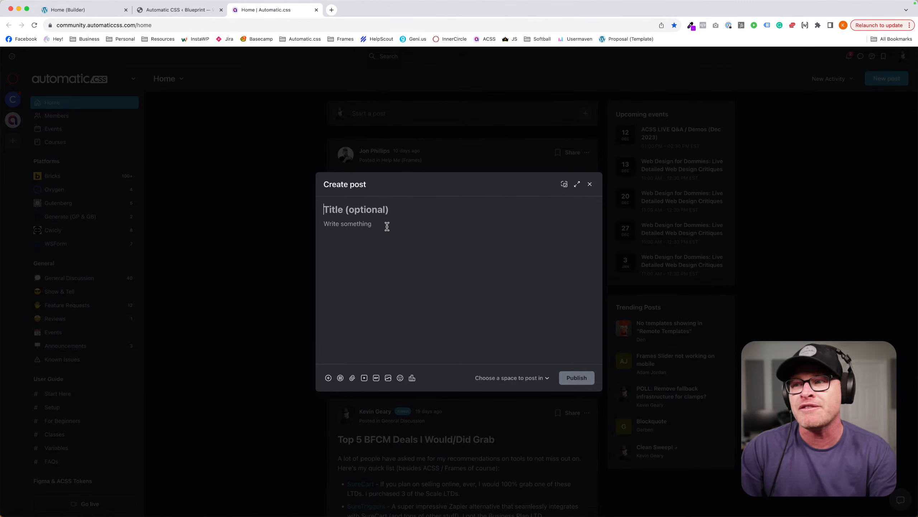
{"action": "left_click", "coordinate": [589, 185]}
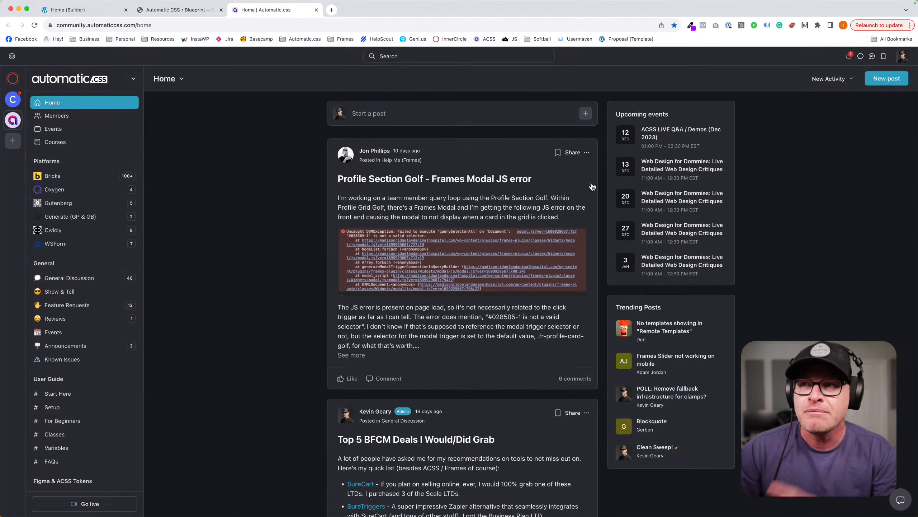
Return to the WordPress admin and open the Home page in Bricks from the Pages list.
{"action": "left_click", "coordinate": [188, 10]}
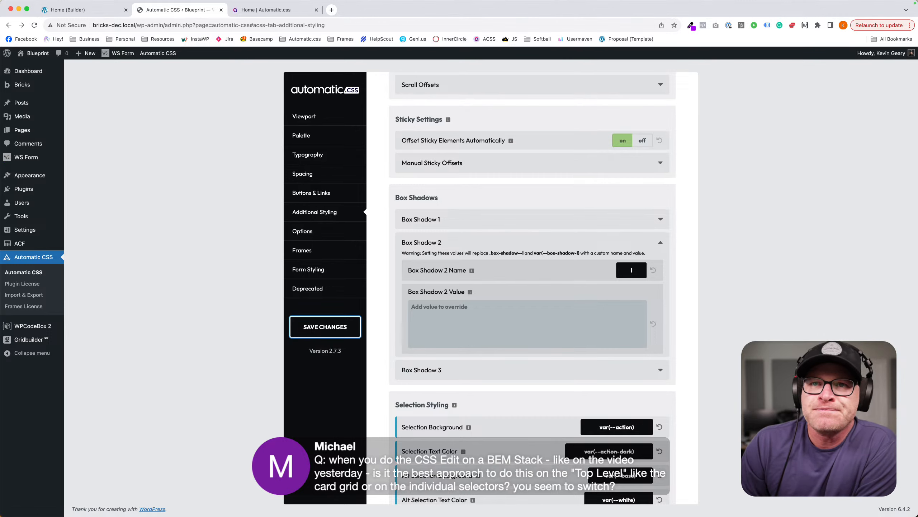
{"action": "left_click", "coordinate": [21, 130]}
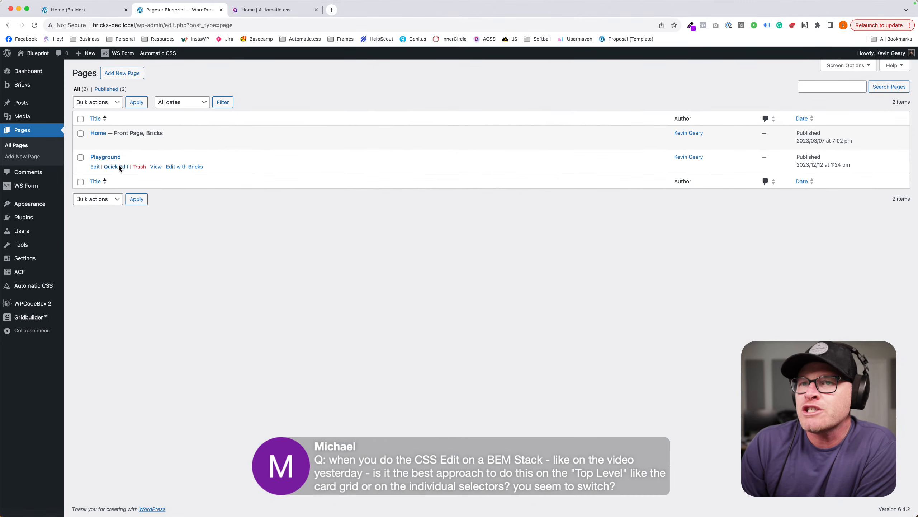
{"action": "left_click", "coordinate": [185, 143]}
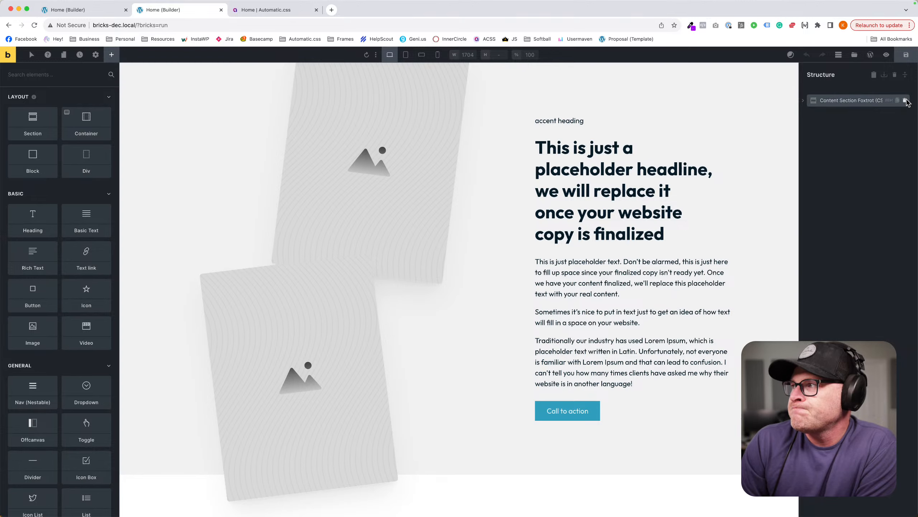
Delete the Content Section Foxtrot and save, and add an empty section with a container to the page.
{"action": "left_click", "coordinate": [906, 100]}
{"action": "left_click", "coordinate": [906, 54]}
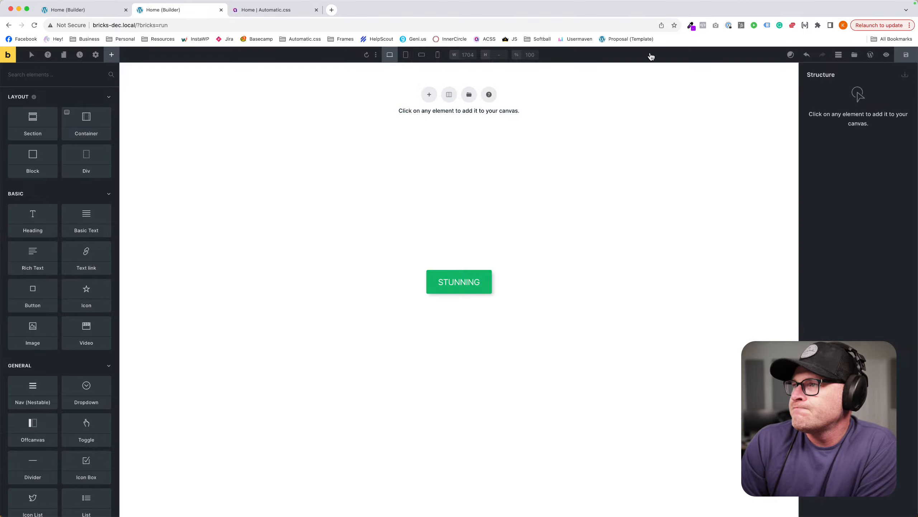
{"action": "left_click", "coordinate": [430, 95]}
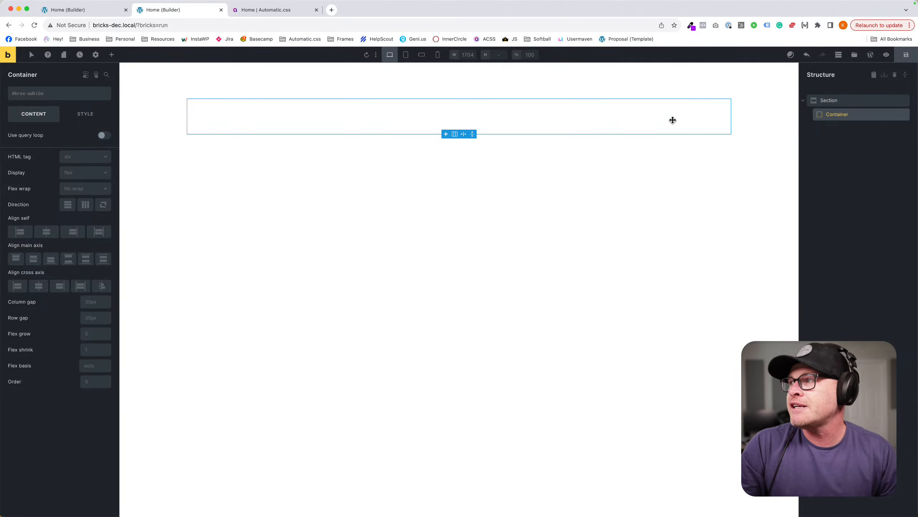
Add a Block element inside the container and rename it "My Card".
{"action": "double_click", "coordinate": [834, 116]}
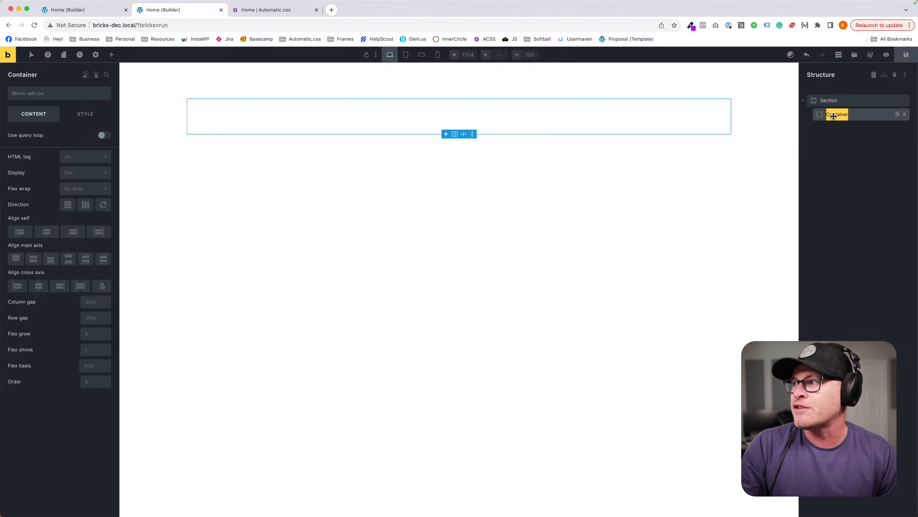
{"action": "left_click", "coordinate": [108, 53]}
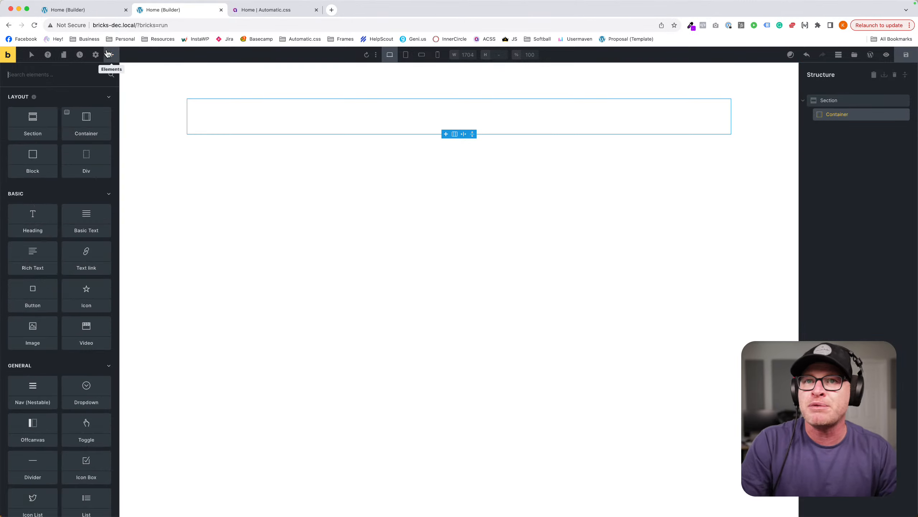
{"action": "type", "text": "block"}
{"action": "left_click_drag", "start_coordinate": [32, 108], "coordinate": [822, 127]}
{"action": "double_click", "coordinate": [837, 129]}
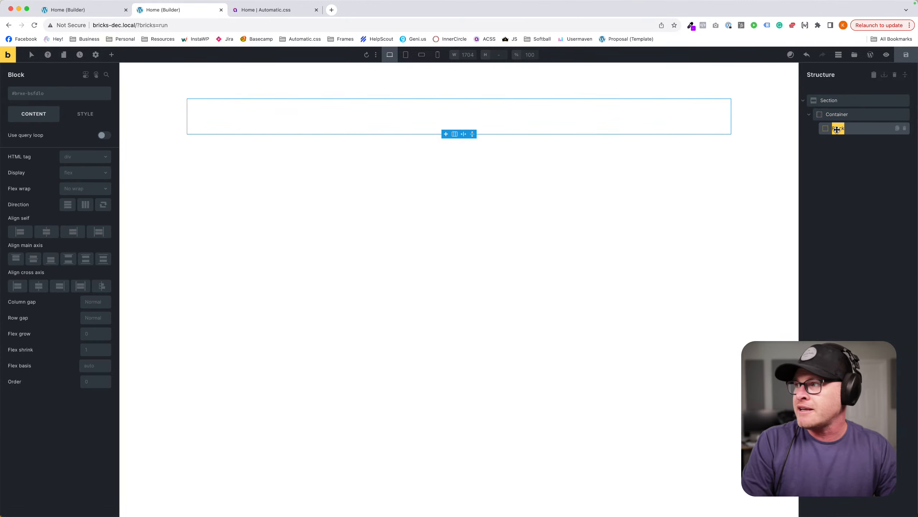
{"action": "type", "text": "My Card"}
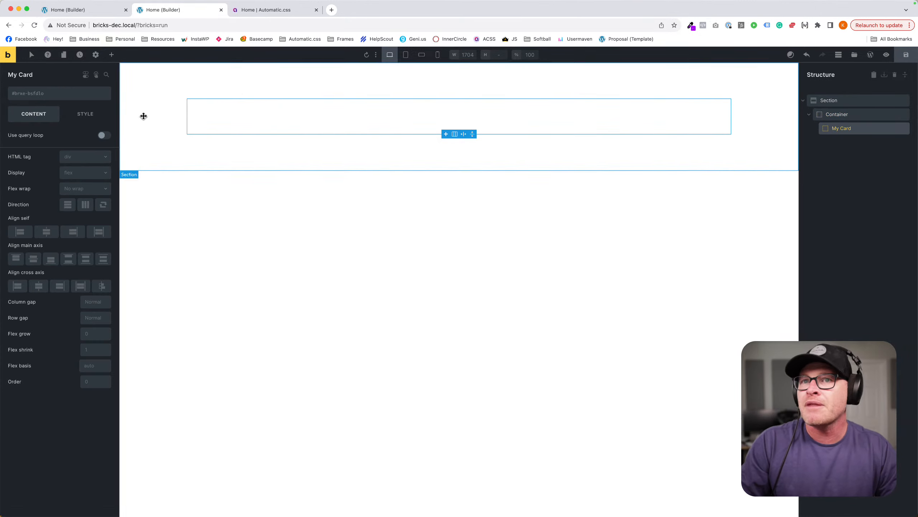
Create the global class my-card on the My Card block.
{"action": "left_click", "coordinate": [42, 93]}
{"action": "type", "text": "my-card"}
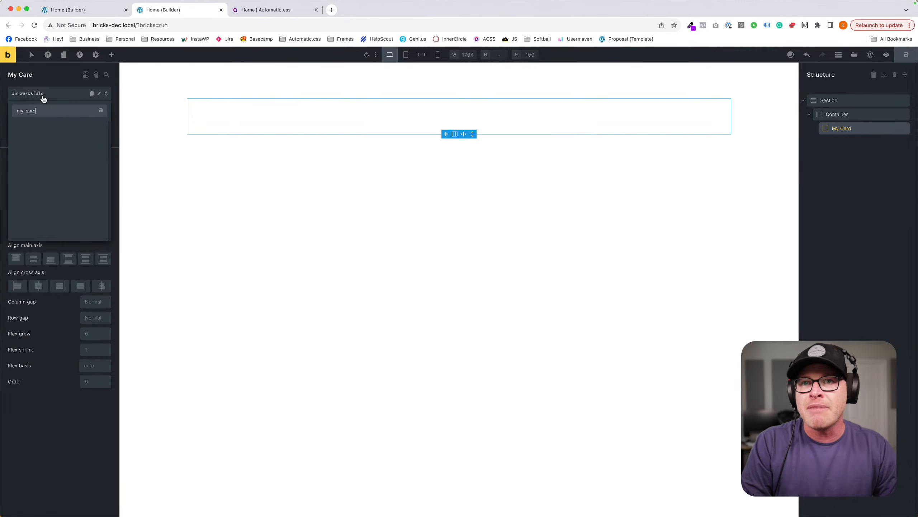
{"action": "key", "text": "Return"}
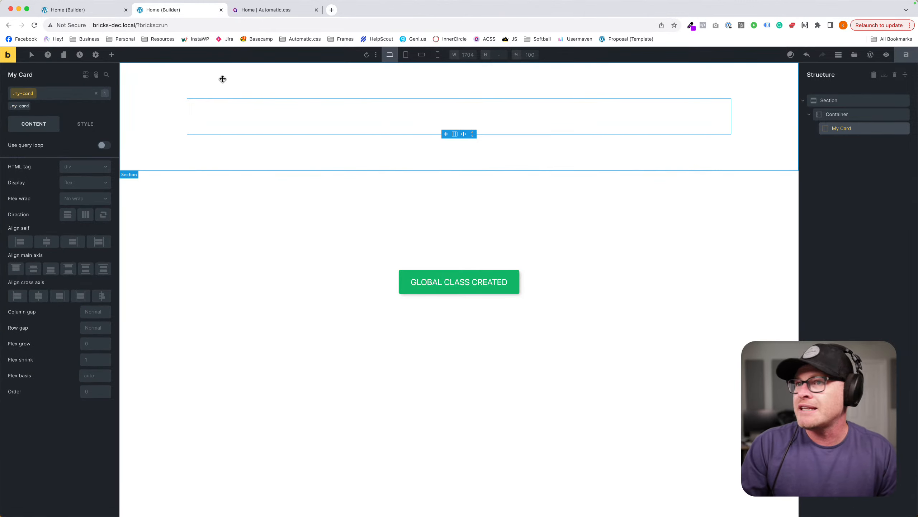
Add a Heading, a Basic Text and a Button element inside the My Card block.
{"action": "left_click", "coordinate": [112, 55]}
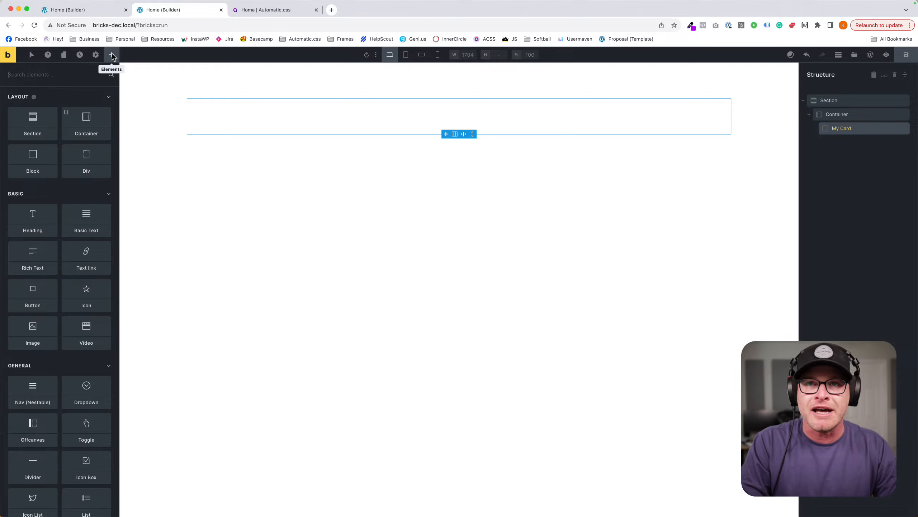
{"action": "type", "text": "head"}
{"action": "key", "text": "Tab"}
{"action": "key", "text": "Return"}
{"action": "key", "text": "shift+Tab"}
{"action": "type", "text": "tex"}
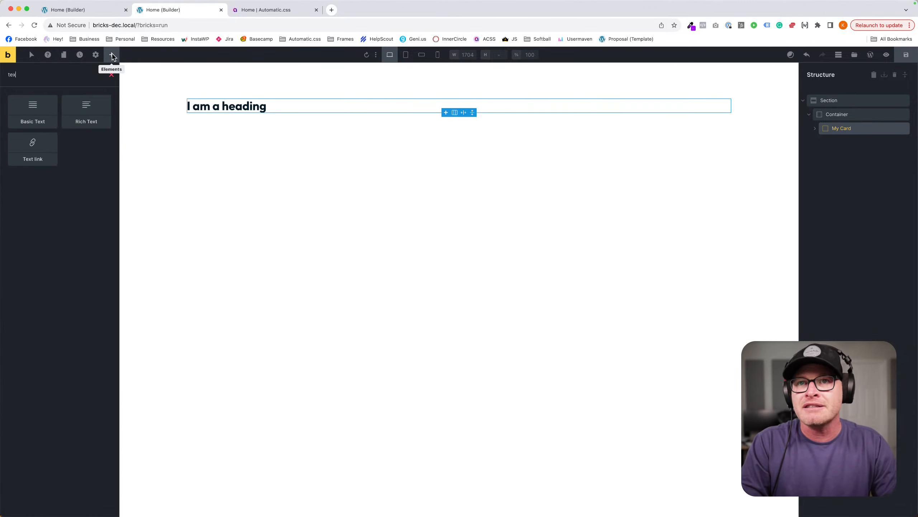
{"action": "type", "text": "t"}
{"action": "key", "text": "Tab"}
{"action": "key", "text": "Return"}
{"action": "key", "text": "shift+Tab"}
{"action": "type", "text": "button"}
{"action": "key", "text": "Tab"}
{"action": "key", "text": "Return"}
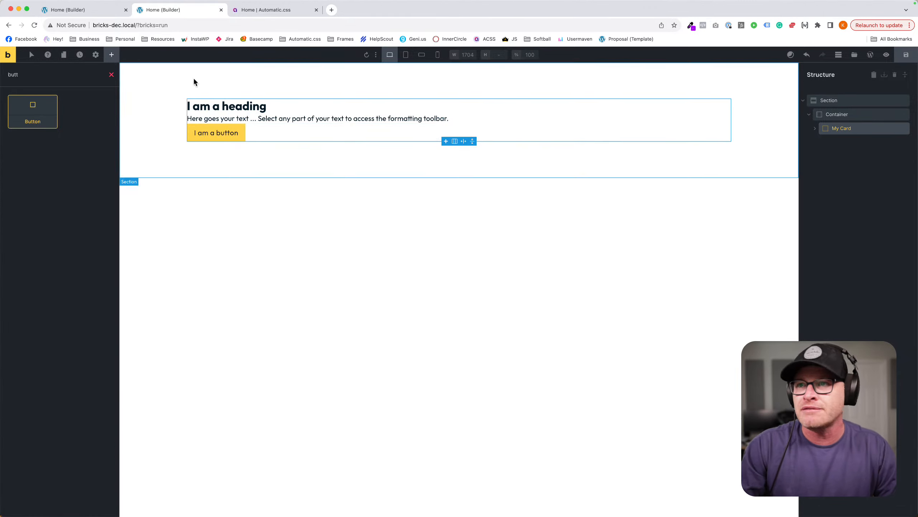
Set the HTML tag of the card's Basic Text element to p.
{"action": "left_click", "coordinate": [430, 119]}
{"action": "left_click", "coordinate": [76, 215]}
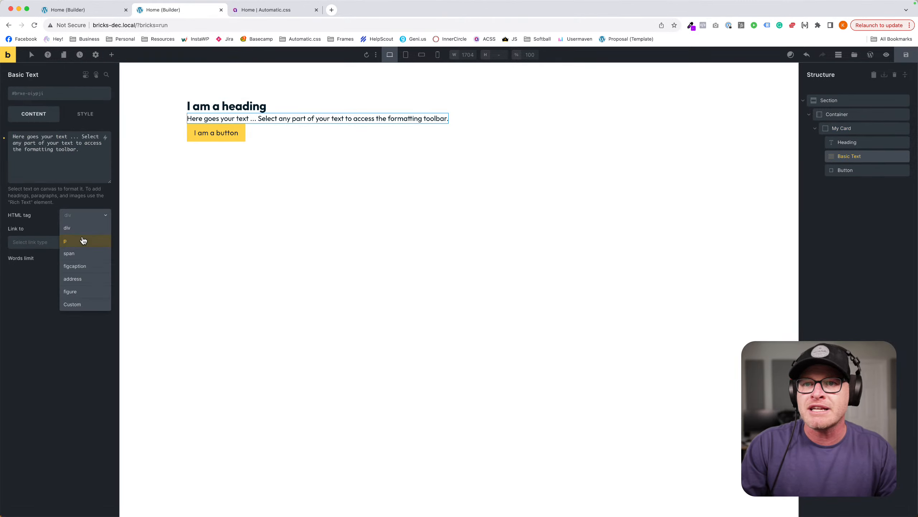
{"action": "left_click", "coordinate": [82, 241]}
{"action": "left_click", "coordinate": [529, 116]}
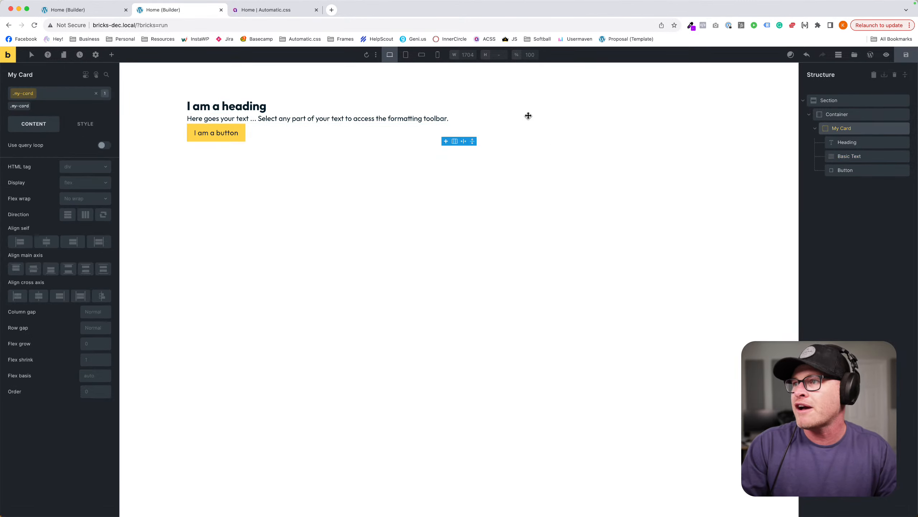
Create the global class my-grid on the Container that holds the My Card block.
{"action": "left_click", "coordinate": [854, 116]}
{"action": "left_click", "coordinate": [816, 128]}
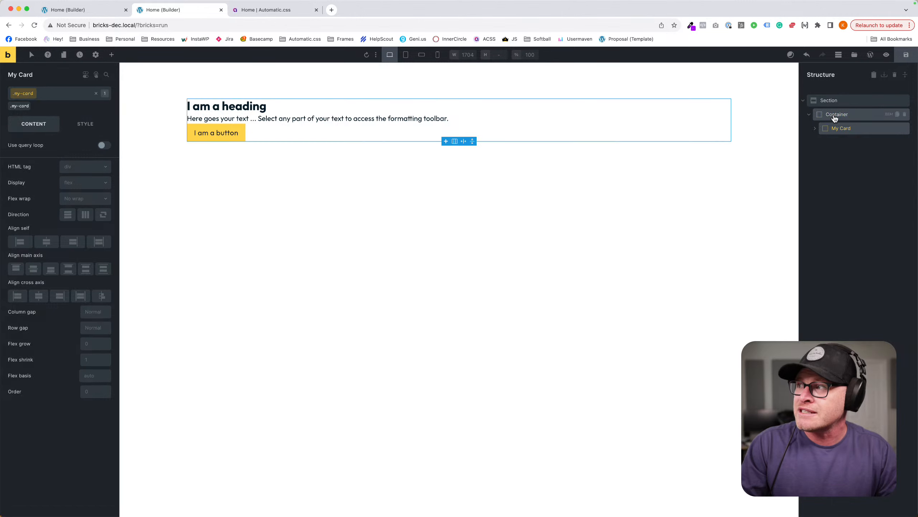
{"action": "left_click", "coordinate": [834, 115]}
{"action": "left_click", "coordinate": [45, 94]}
{"action": "type", "text": "myh-"}
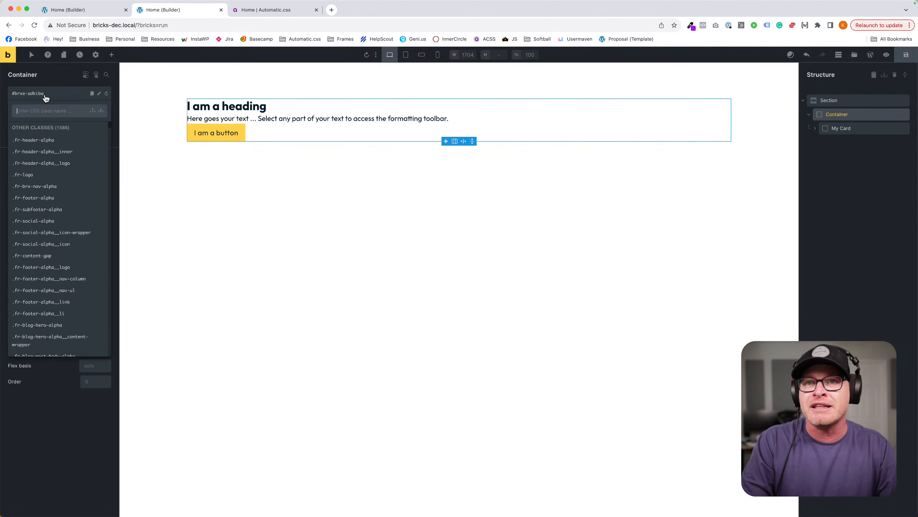
{"action": "key", "text": "BackSpace"}
{"action": "key", "text": "BackSpace"}
{"action": "type", "text": "-grid"}
{"action": "key", "text": "Return"}
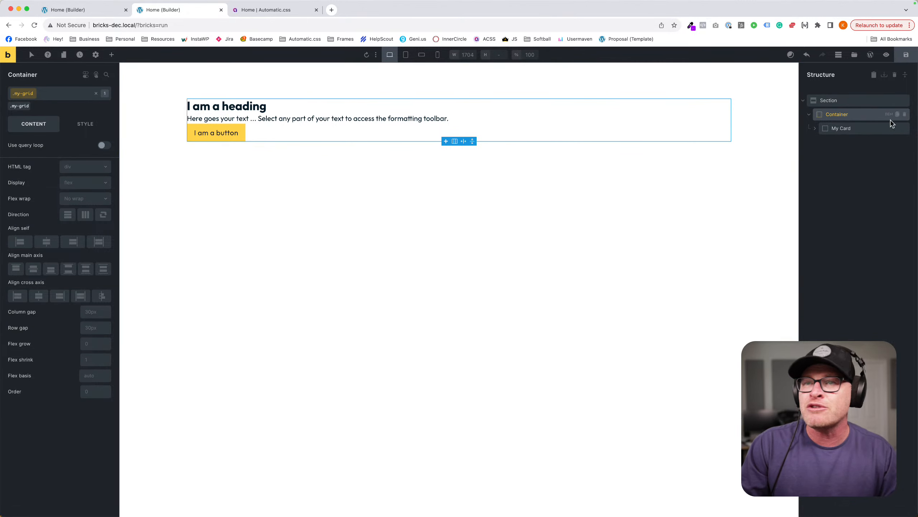
Create the global class my-card__heading on the Heading element inside the My Card block.
{"action": "left_click", "coordinate": [862, 129]}
{"action": "left_click", "coordinate": [815, 128]}
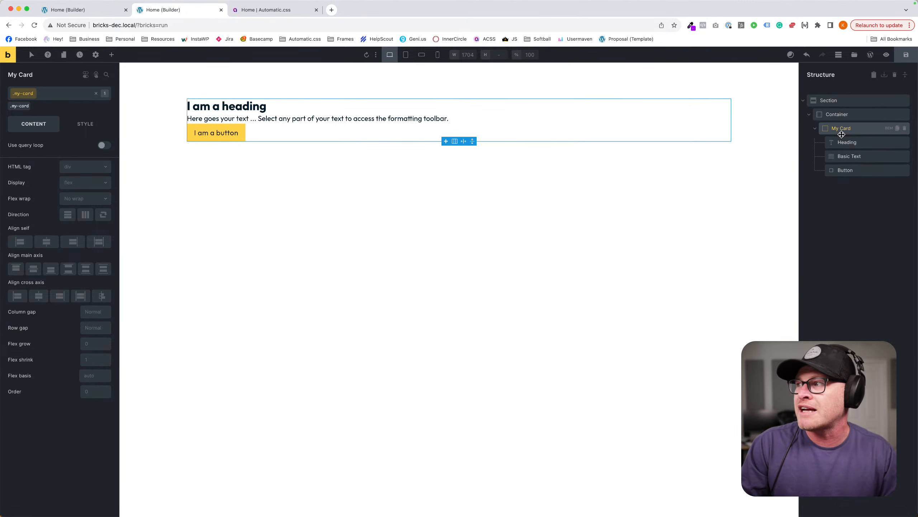
{"action": "left_click", "coordinate": [816, 128]}
{"action": "left_click", "coordinate": [815, 129]}
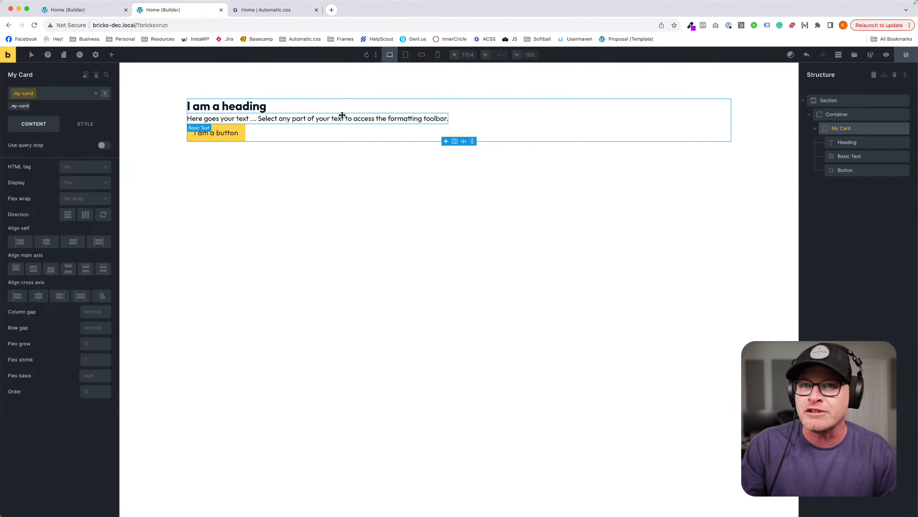
{"action": "left_click", "coordinate": [863, 142]}
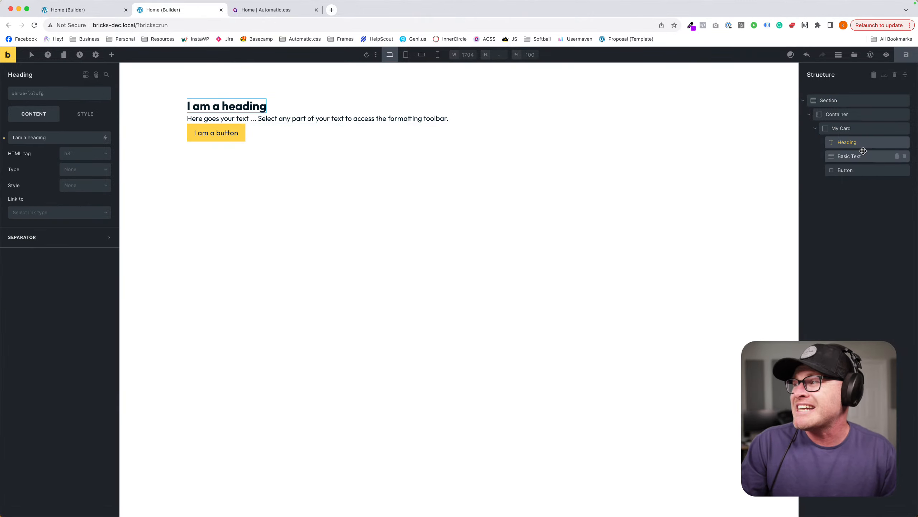
{"action": "left_click", "coordinate": [864, 156]}
{"action": "left_click", "coordinate": [860, 142]}
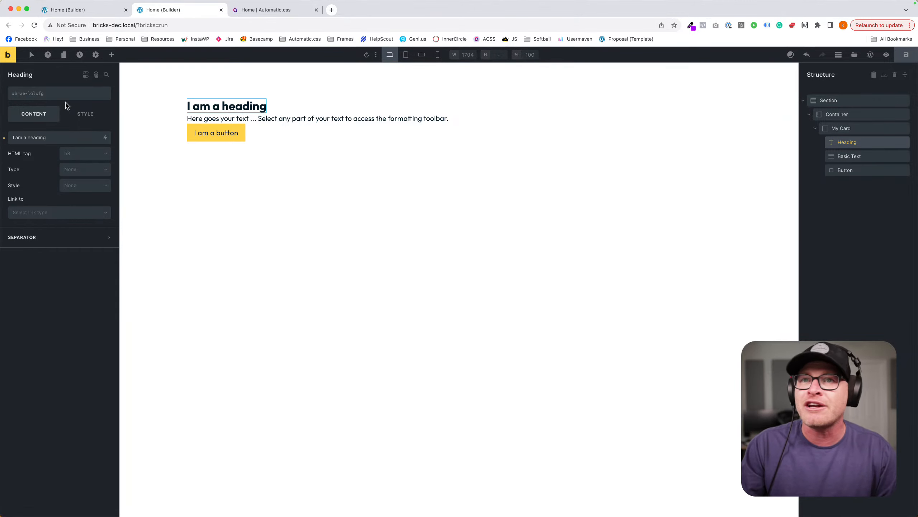
{"action": "left_click", "coordinate": [53, 97]}
{"action": "type", "text": "my-card__heading"}
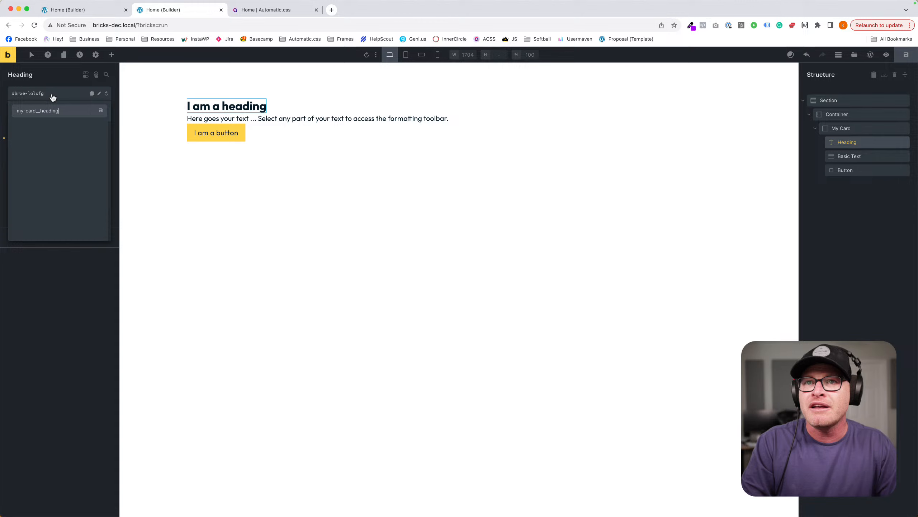
{"action": "key", "text": "Return"}
Create the global class my-card__text on the Basic Text element inside the My Card block.
{"action": "left_click", "coordinate": [850, 156]}
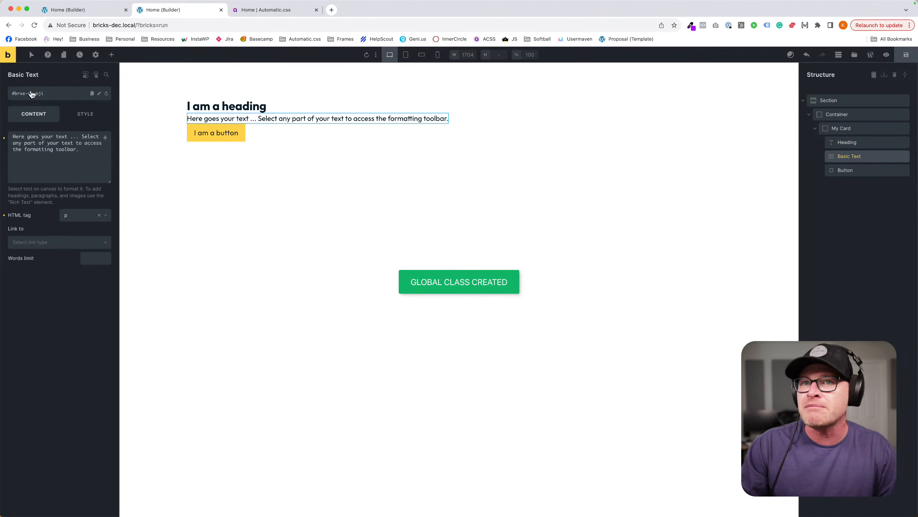
{"action": "left_click", "coordinate": [30, 93]}
{"action": "type", "text": "my-card__text"}
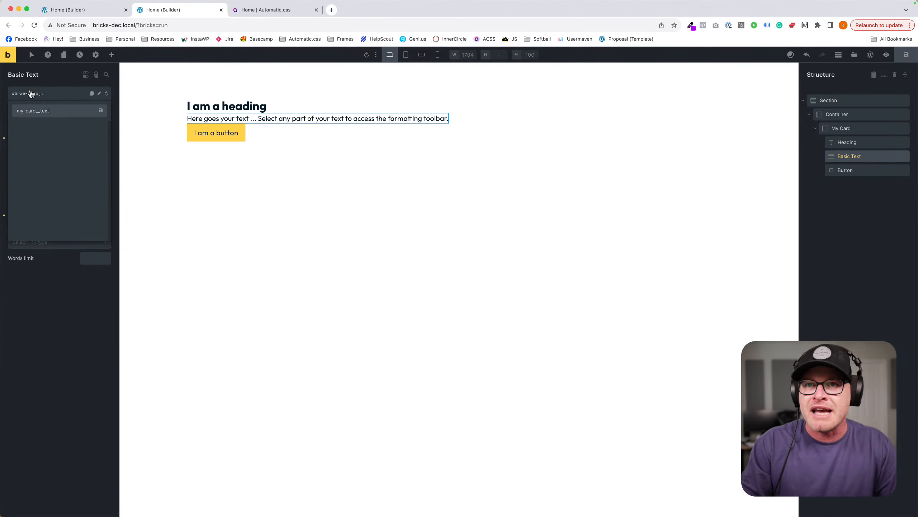
{"action": "key", "text": "Return"}
Create the global class my-card__button on the Button element inside the My Card block.
{"action": "left_click", "coordinate": [857, 170]}
{"action": "left_click", "coordinate": [43, 95]}
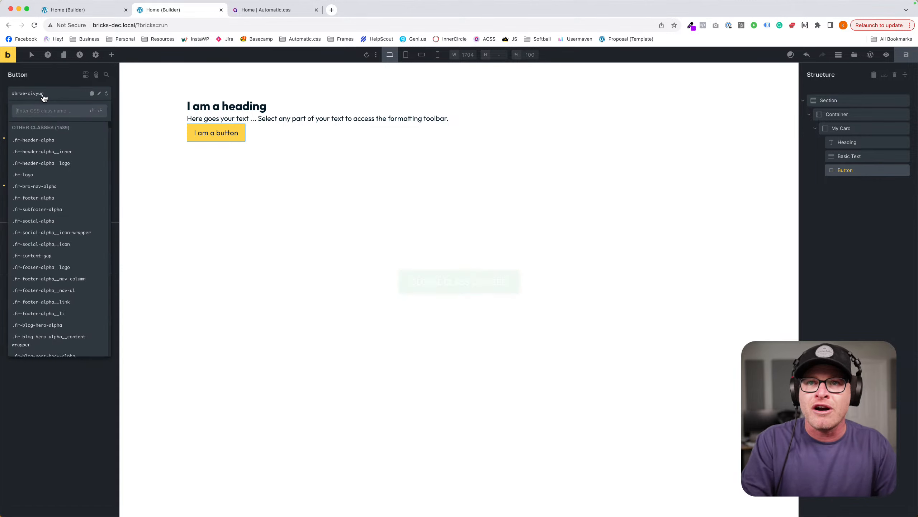
{"action": "type", "text": "my-card__button"}
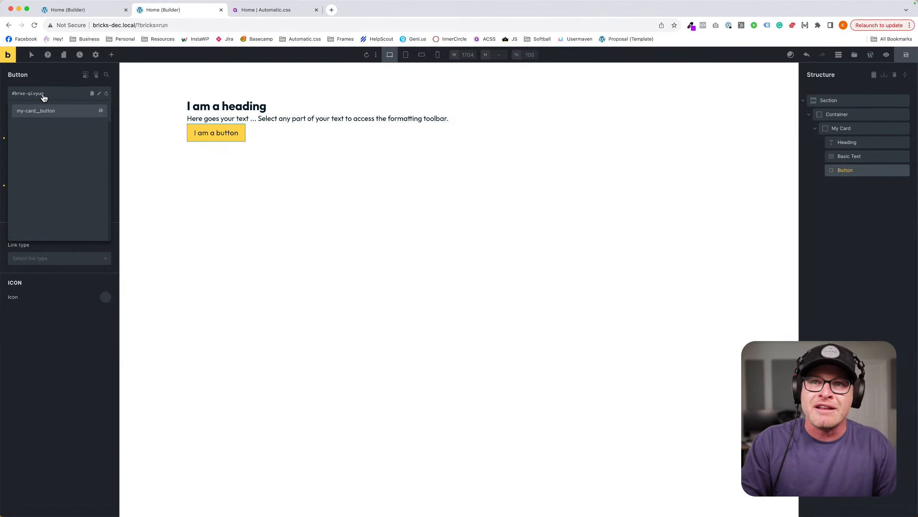
{"action": "key", "text": "Return"}
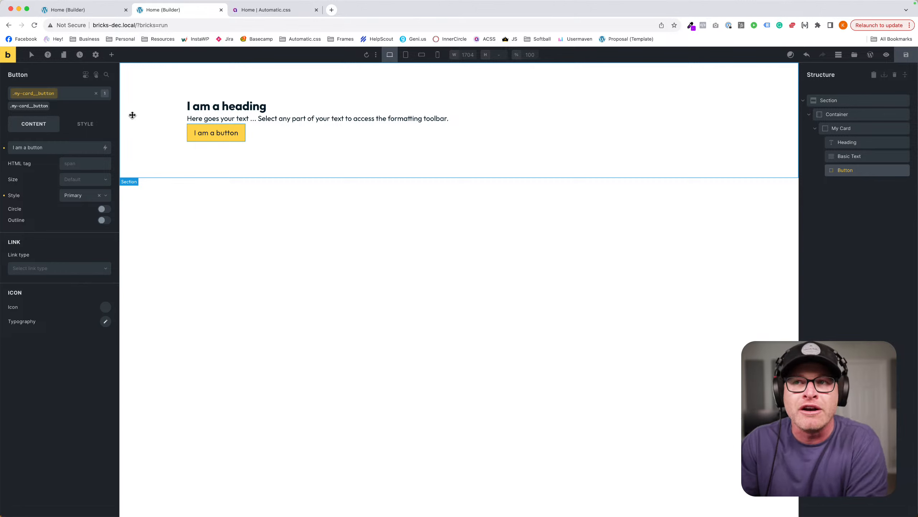
Add the existing class btn--action to the card's Button and make my-card__button the active class for editing.
{"action": "left_click", "coordinate": [75, 98]}
{"action": "type", "text": "btn--action"}
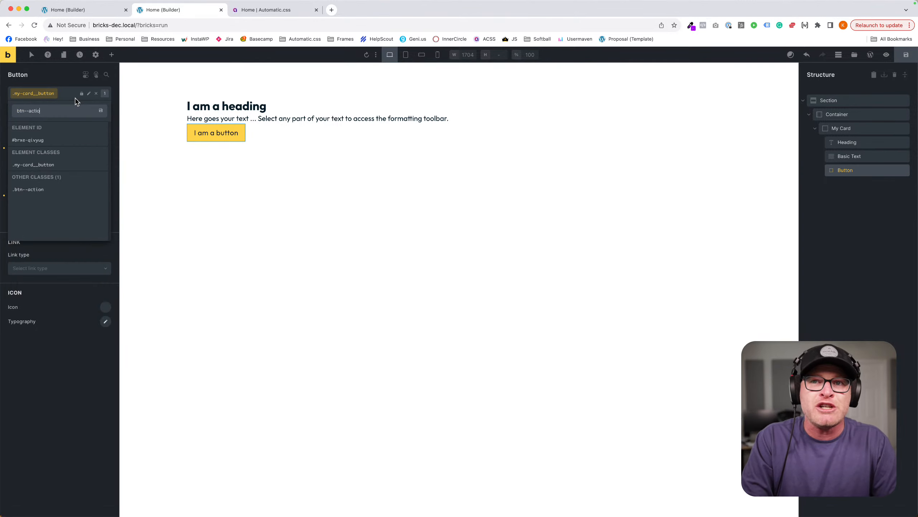
{"action": "key", "text": "Return"}
{"action": "left_click", "coordinate": [75, 99]}
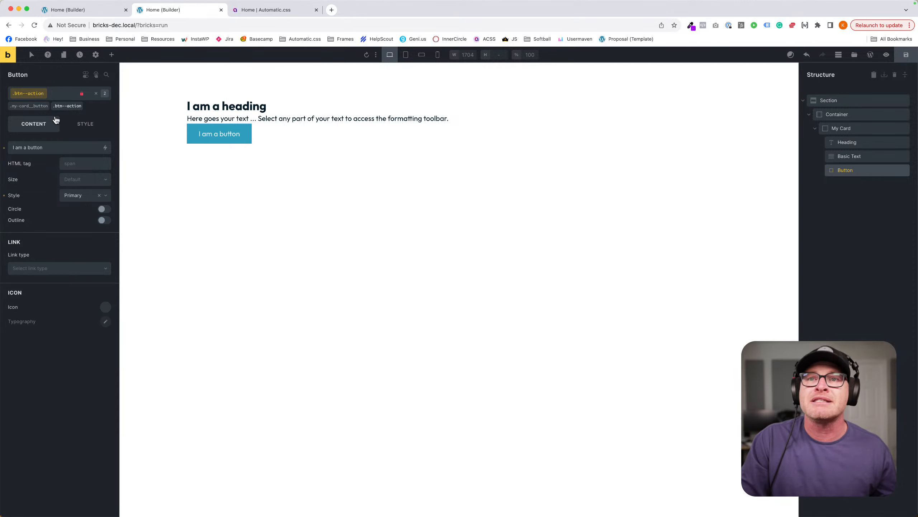
{"action": "left_click", "coordinate": [37, 109]}
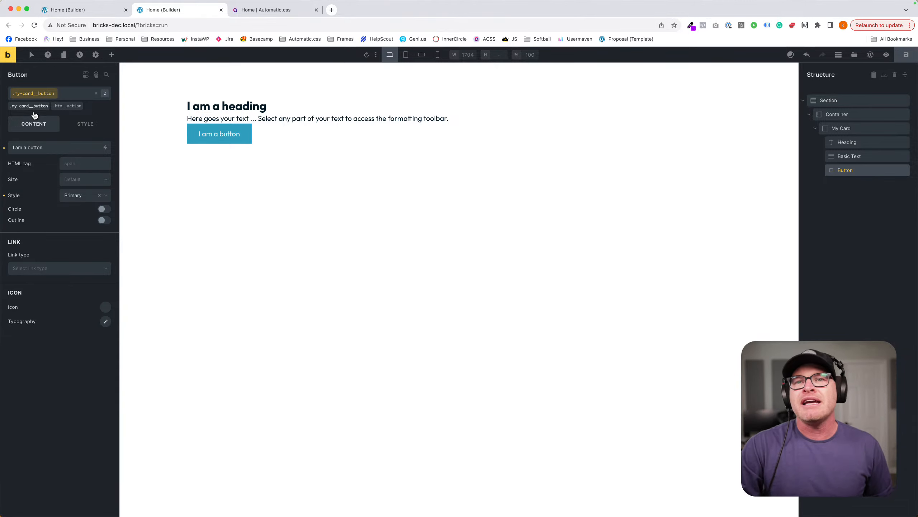
{"action": "left_click", "coordinate": [67, 106]}
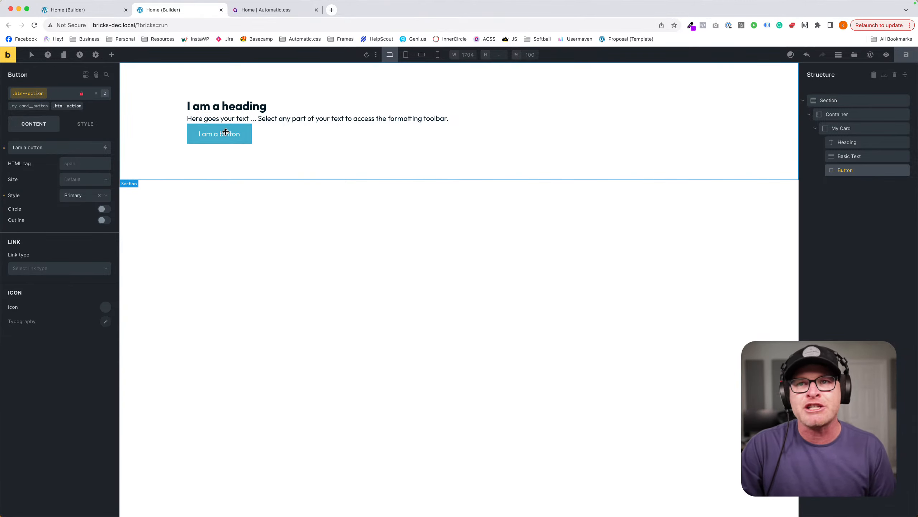
{"action": "left_click", "coordinate": [16, 108]}
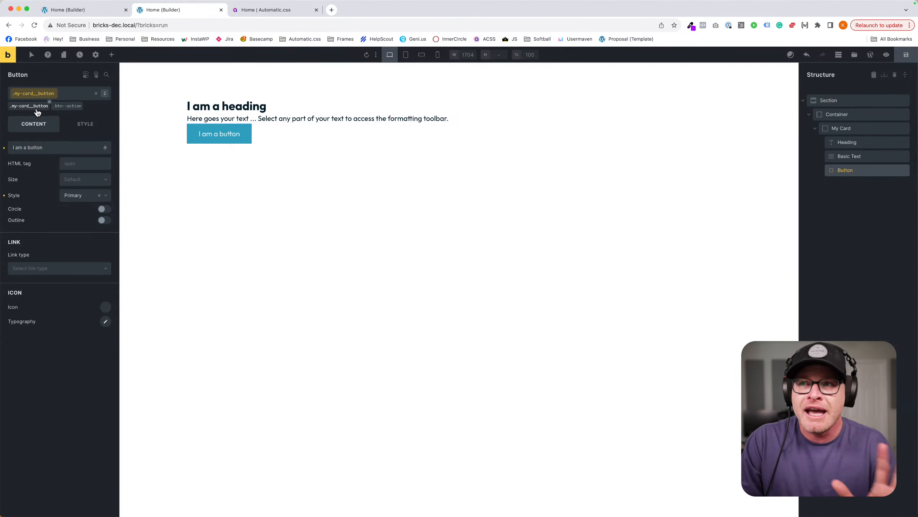
Duplicate the My Card block twice inside the Container.
{"action": "left_click", "coordinate": [855, 129]}
{"action": "key", "text": "super+d"}
{"action": "key", "text": "super+d"}
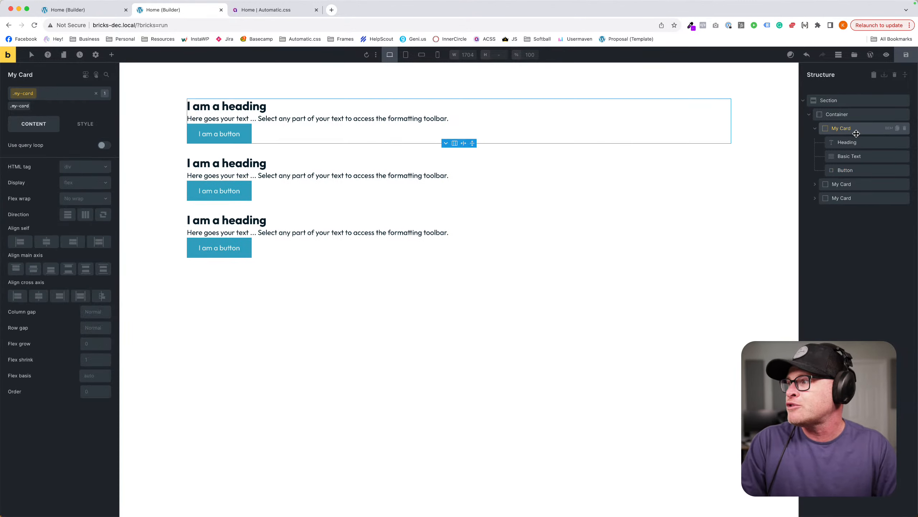
Set the Container's my-grid class to grid display with var(--grid-3) template columns and a var(--grid-gap) gap.
{"action": "left_click", "coordinate": [846, 115]}
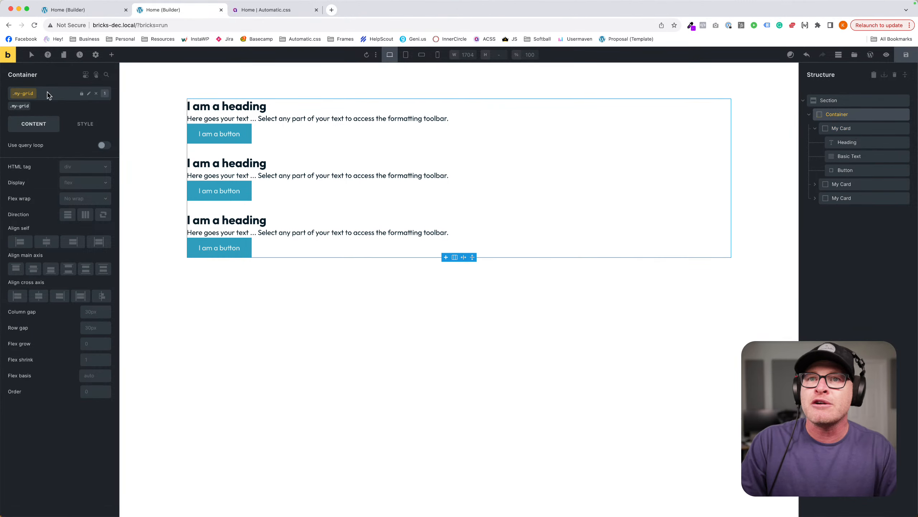
{"action": "left_click", "coordinate": [85, 182]}
{"action": "left_click", "coordinate": [87, 214]}
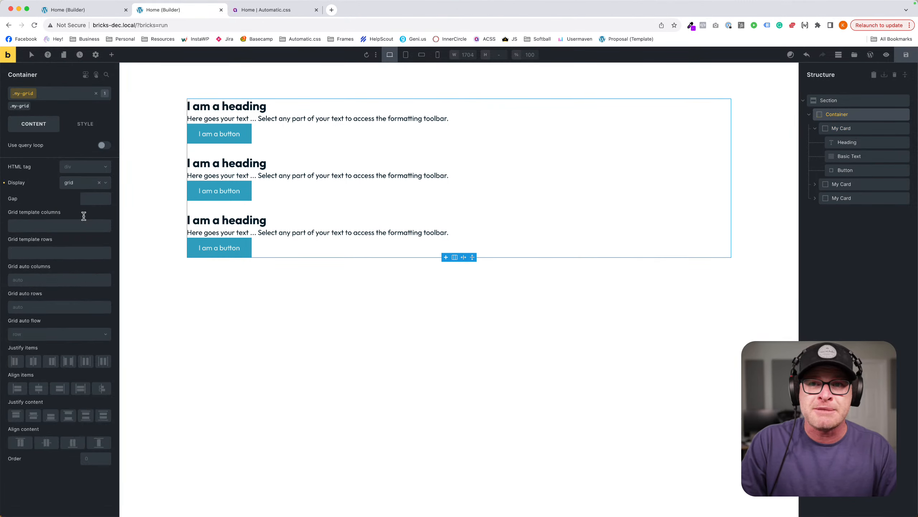
{"action": "left_click", "coordinate": [61, 224]}
{"action": "type", "text": "--grid-3"}
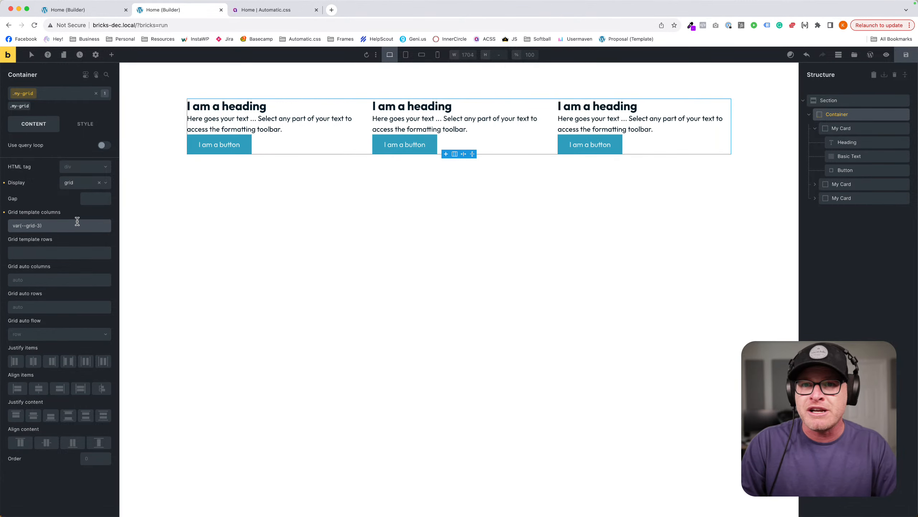
{"action": "left_click", "coordinate": [90, 196]}
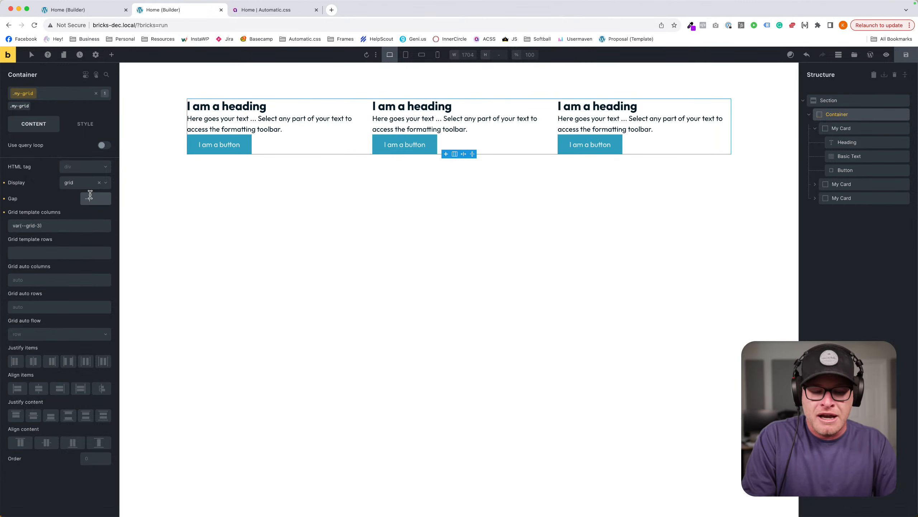
{"action": "type", "text": "--grid-gap"}
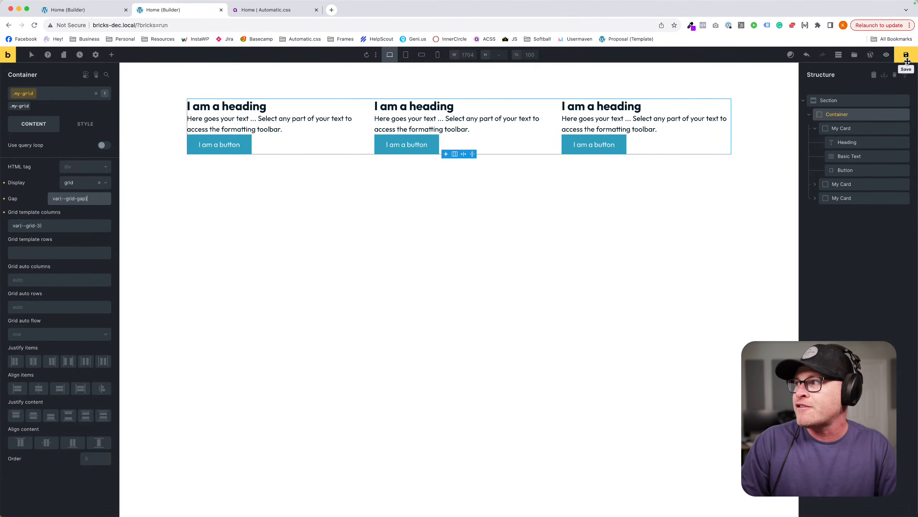
Set the padding of the my-card class to var(--space-m) on all four sides.
{"action": "left_click", "coordinate": [295, 115]}
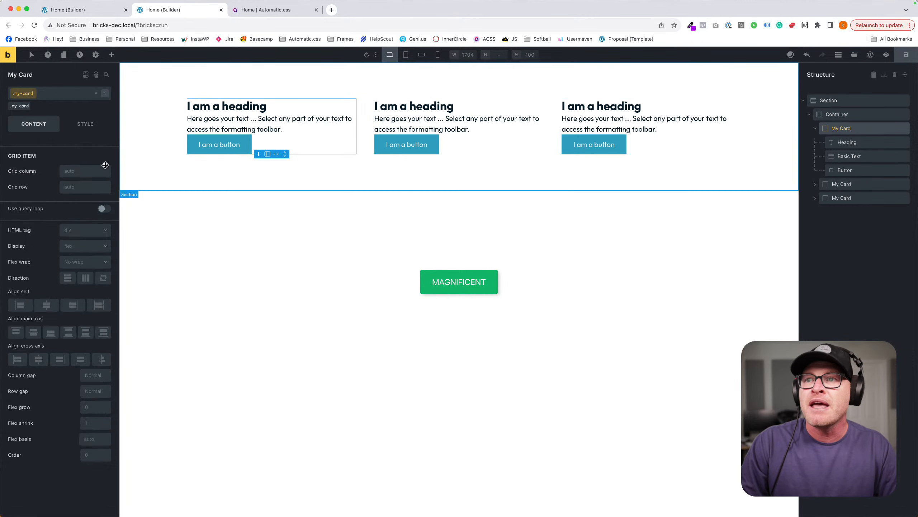
{"action": "left_click", "coordinate": [86, 124]}
{"action": "left_click", "coordinate": [65, 148]}
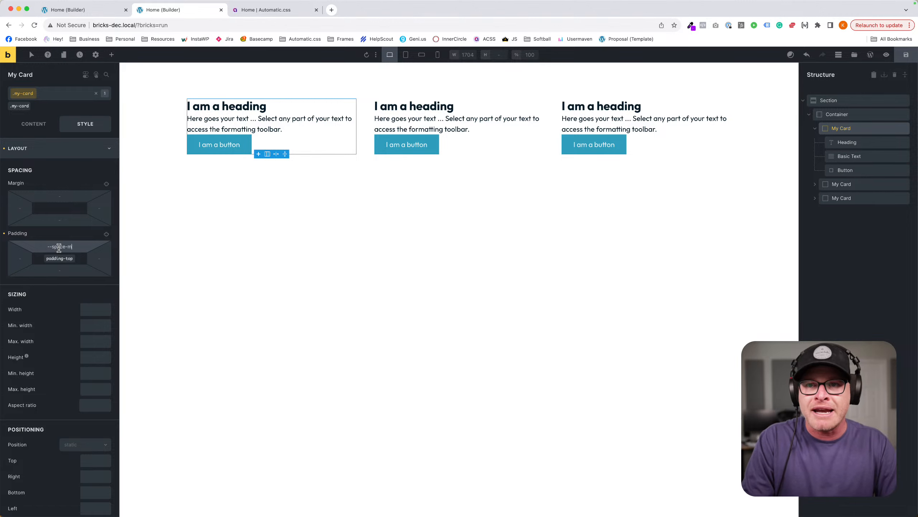
{"action": "left_click", "coordinate": [106, 234]}
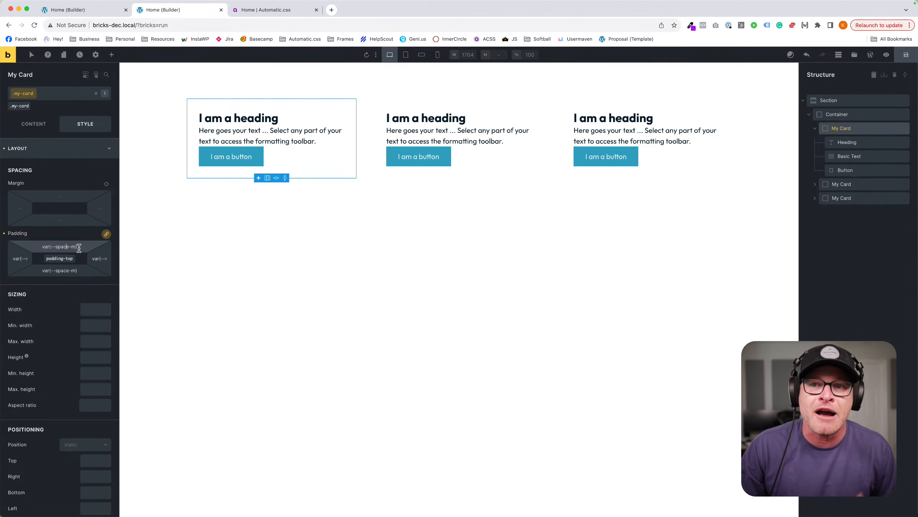
Try the padding value var(--space-m) as the top margin of the my-card class and undo it.
{"action": "key", "text": "super+a"}
{"action": "key", "text": "super+c"}
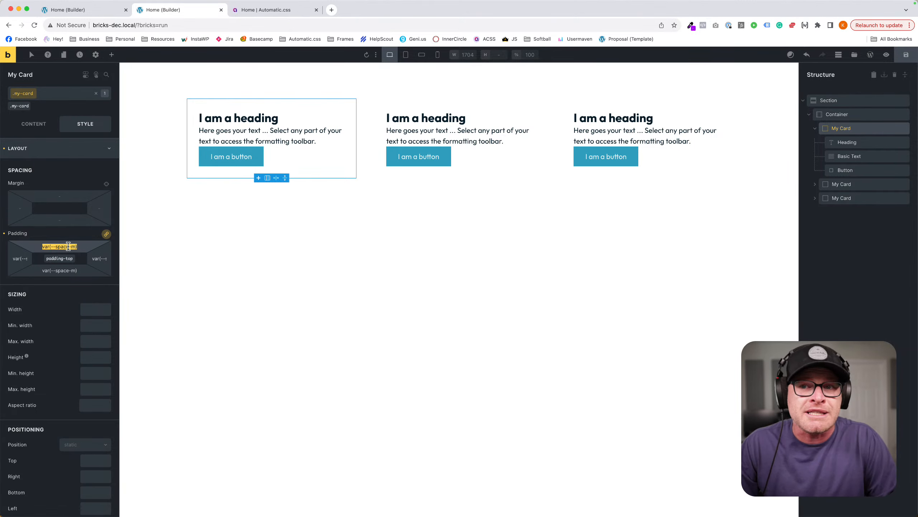
{"action": "left_click", "coordinate": [68, 196]}
{"action": "key", "text": "super+v"}
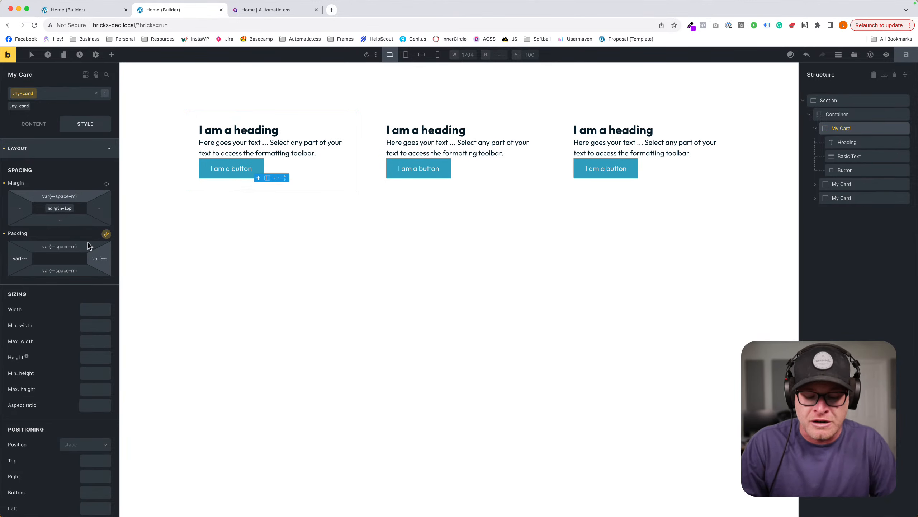
{"action": "key", "text": "super+z"}
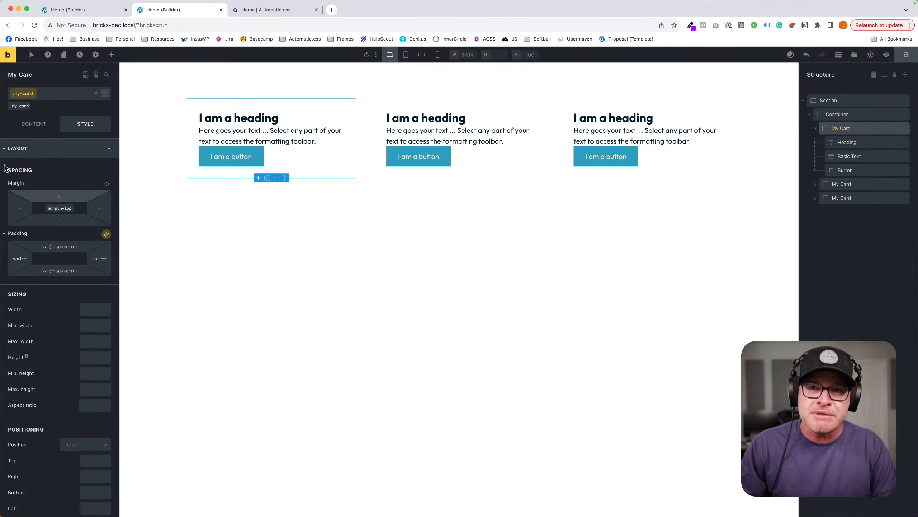
{"action": "left_click_drag", "start_coordinate": [30, 184], "coordinate": [8, 183]}
{"action": "left_click_drag", "start_coordinate": [31, 237], "coordinate": [9, 234]}
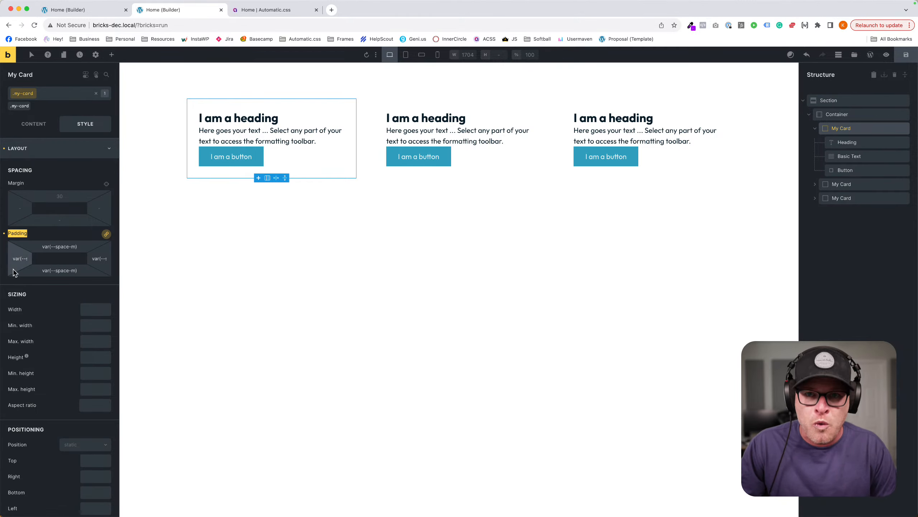
{"action": "triple_click", "coordinate": [71, 249]}
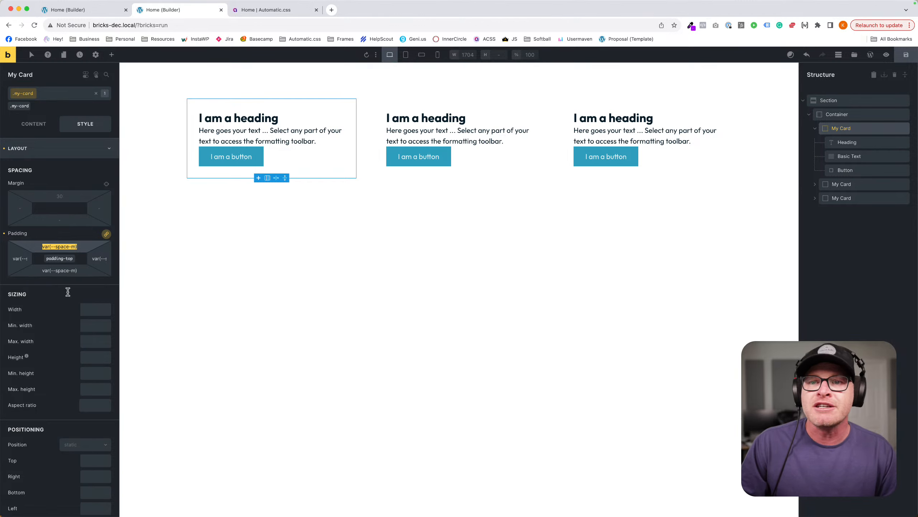
Set the row gap of the my-card class to var(--content-gap).
{"action": "left_click", "coordinate": [33, 123]}
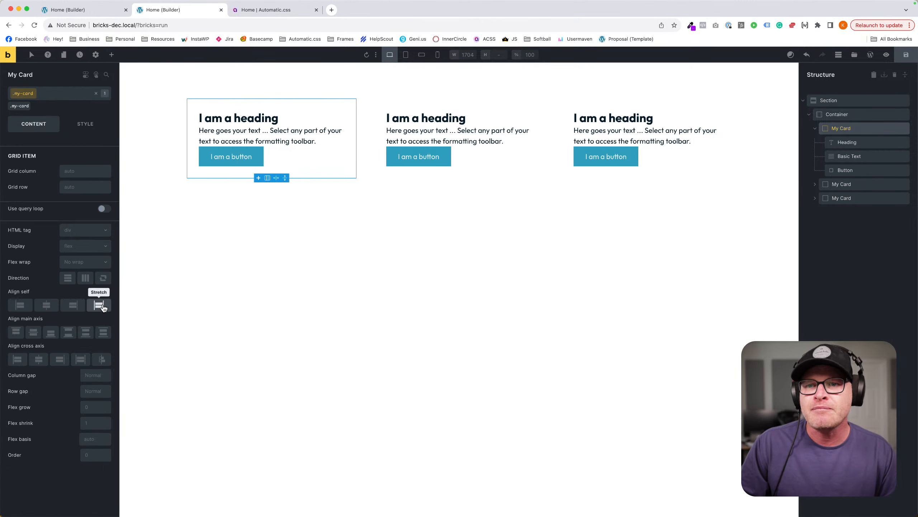
{"action": "left_click", "coordinate": [104, 389]}
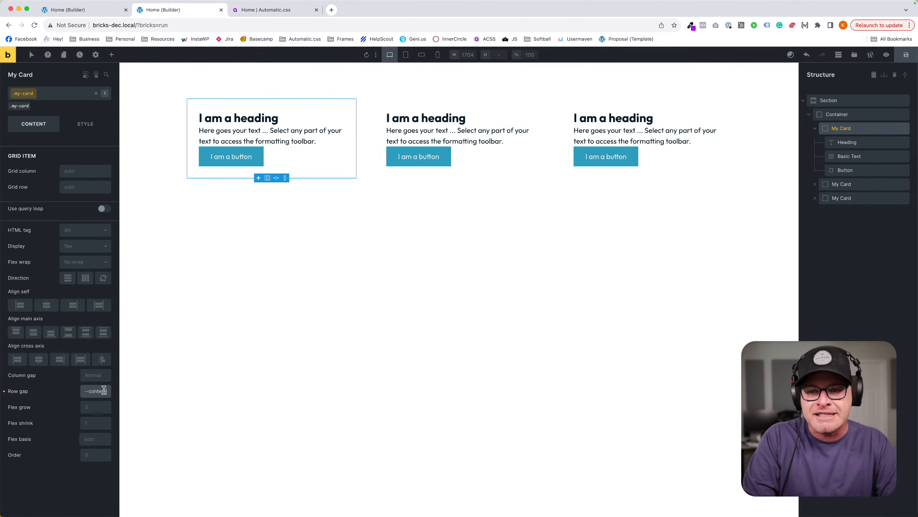
{"action": "type", "text": "var(--content-gap)"}
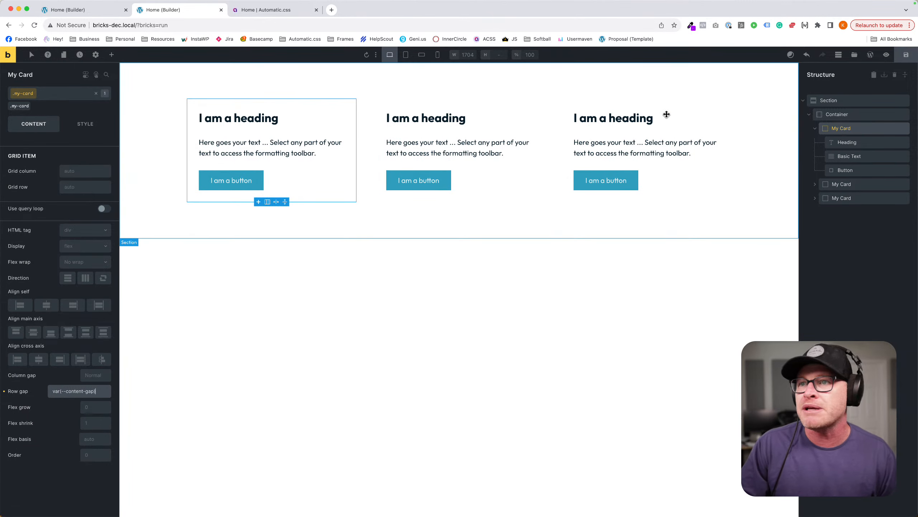
Halve the my-card row gap by wrapping its value as calc(var(--content-gap) / 2).
{"action": "triple_click", "coordinate": [99, 393]}
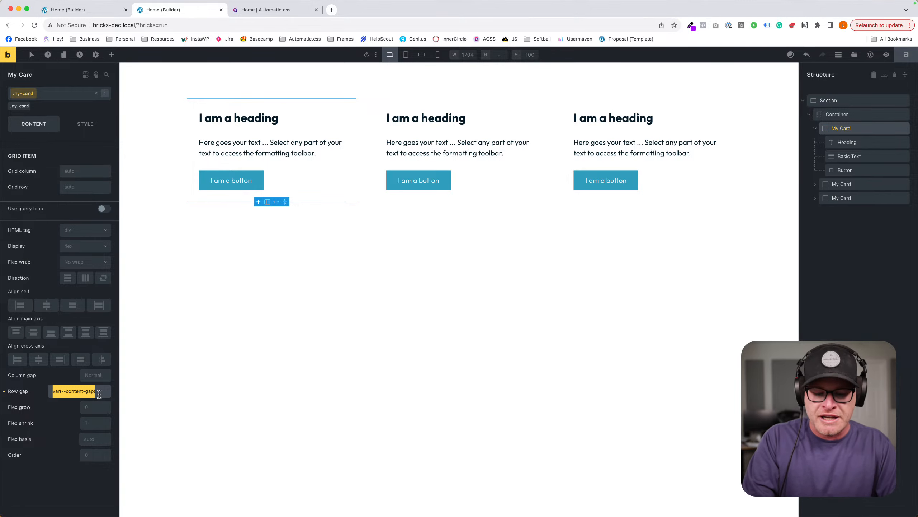
{"action": "key", "text": "super+x"}
{"action": "type", "text": "calc("}
{"action": "key", "text": "super+v"}
{"action": "type", "text": "/ 2)"}
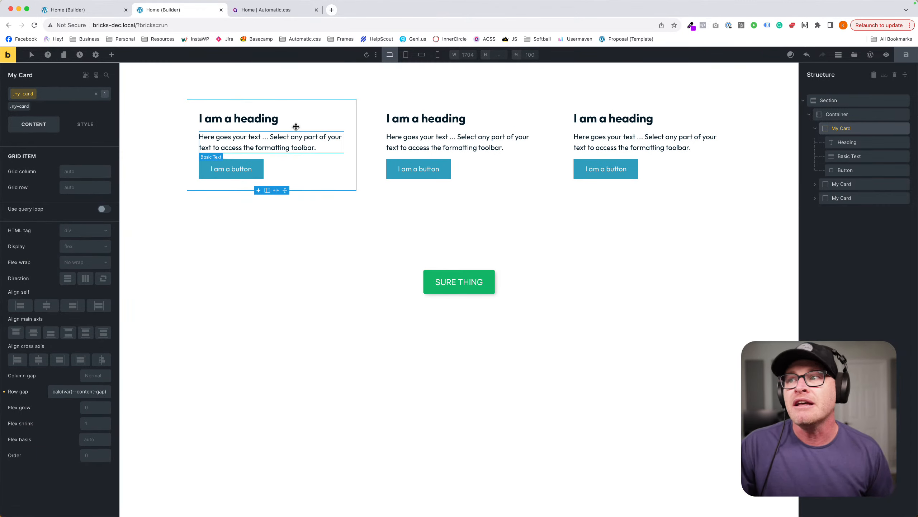
Set the background color of the my-card class to the light blue shade of the Action color.
{"action": "left_click", "coordinate": [86, 123]}
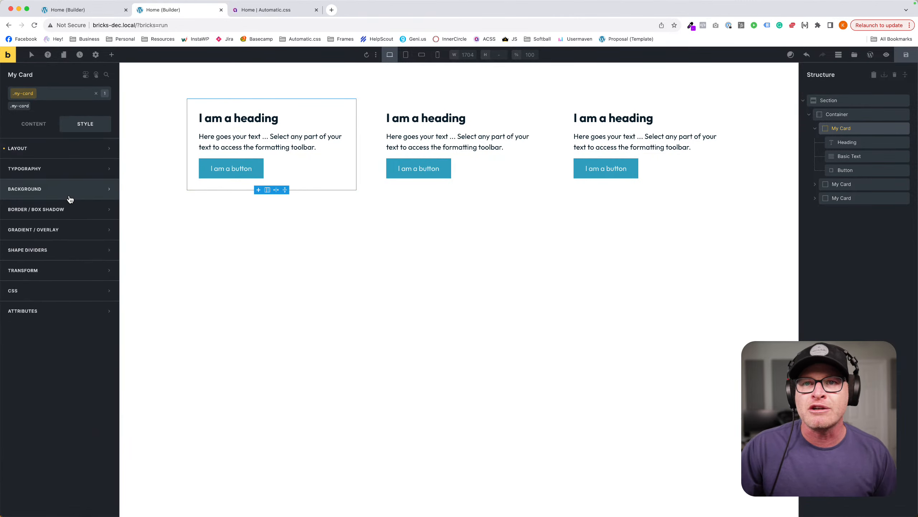
{"action": "left_click", "coordinate": [70, 198]}
{"action": "left_click", "coordinate": [105, 207]}
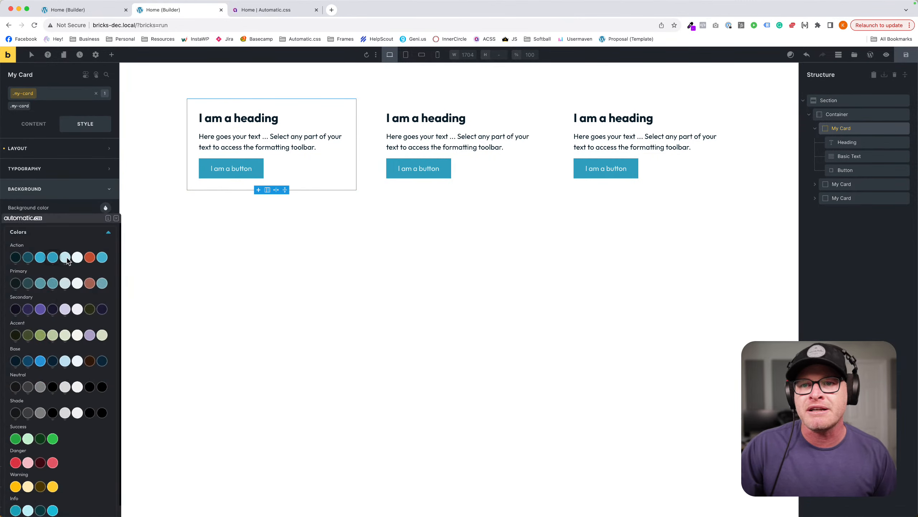
{"action": "left_click", "coordinate": [66, 259]}
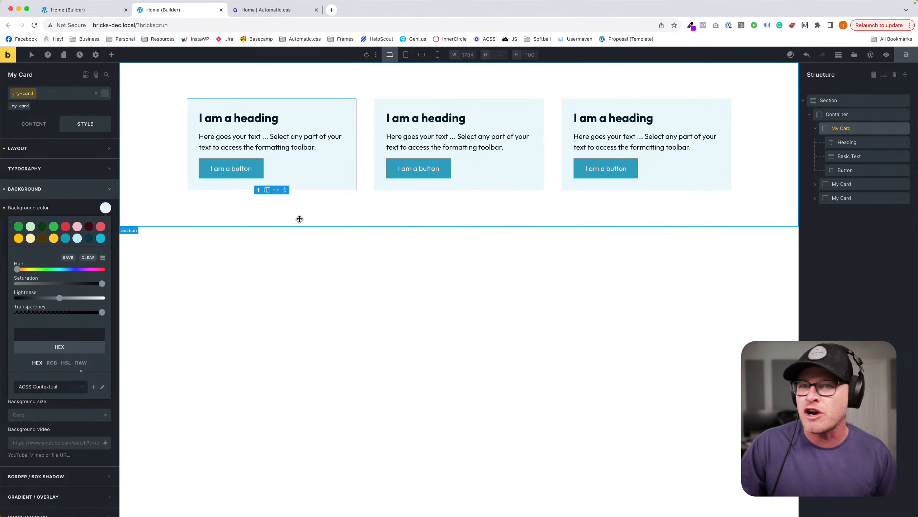
{"action": "right_click", "coordinate": [105, 207]}
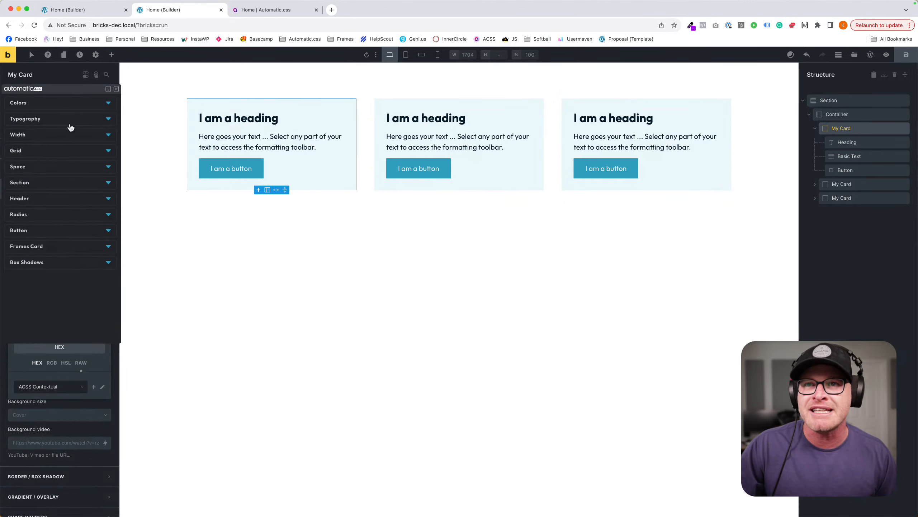
{"action": "left_click", "coordinate": [76, 104]}
{"action": "left_click", "coordinate": [88, 141]}
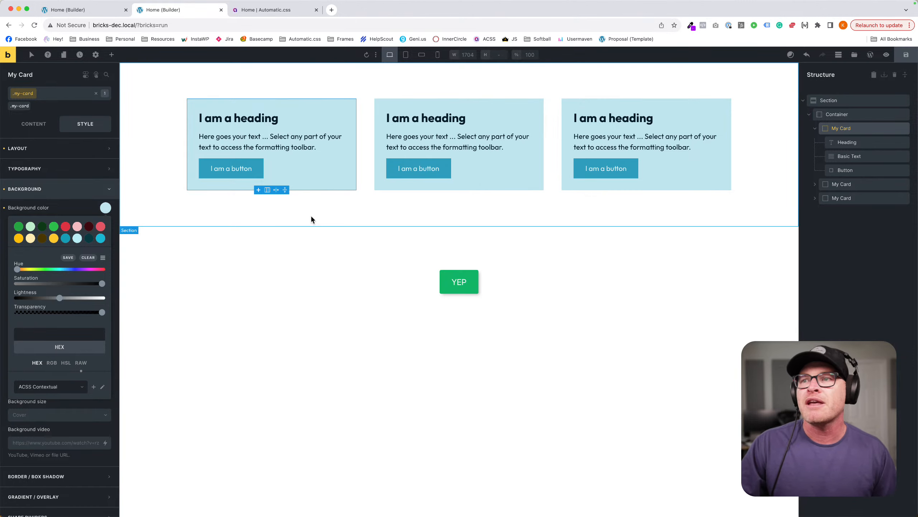
{"action": "left_click", "coordinate": [306, 99]}
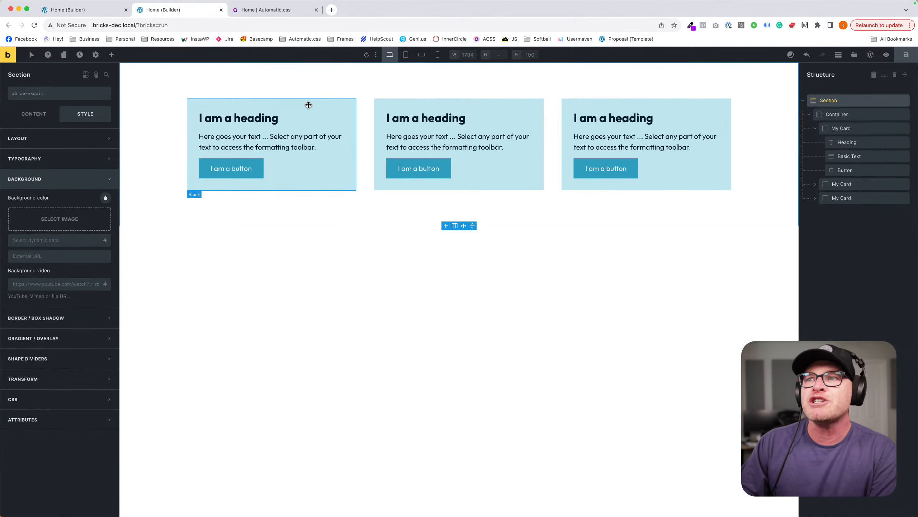
Open the custom CSS editor of the my-card__heading class on the first card's heading.
{"action": "left_click", "coordinate": [308, 104]}
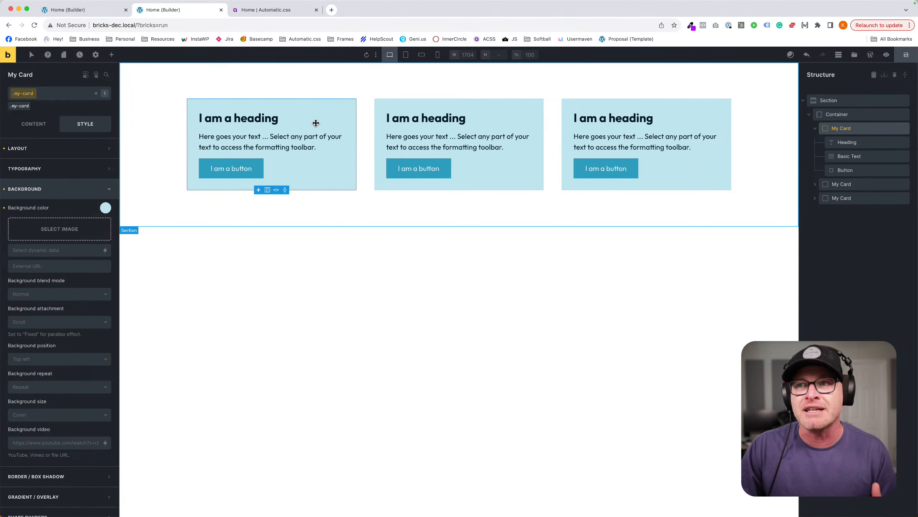
{"action": "left_click", "coordinate": [250, 119]}
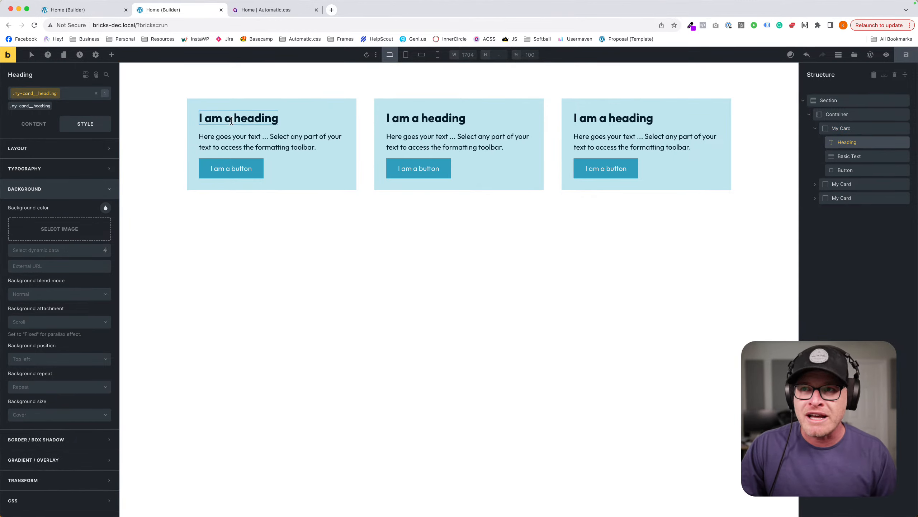
{"action": "left_click", "coordinate": [54, 189]}
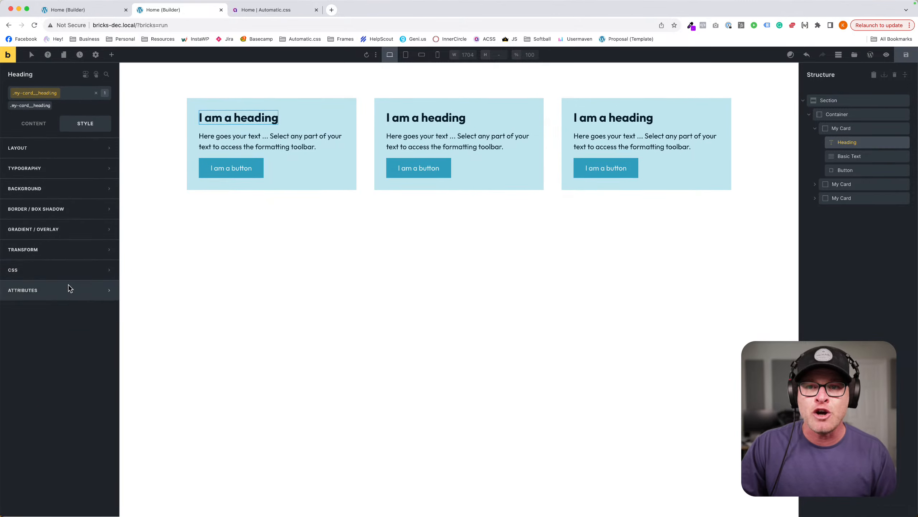
{"action": "left_click", "coordinate": [61, 270]}
{"action": "scroll", "coordinate": [101, 379], "scroll_direction": "down", "scroll_amount": 3}
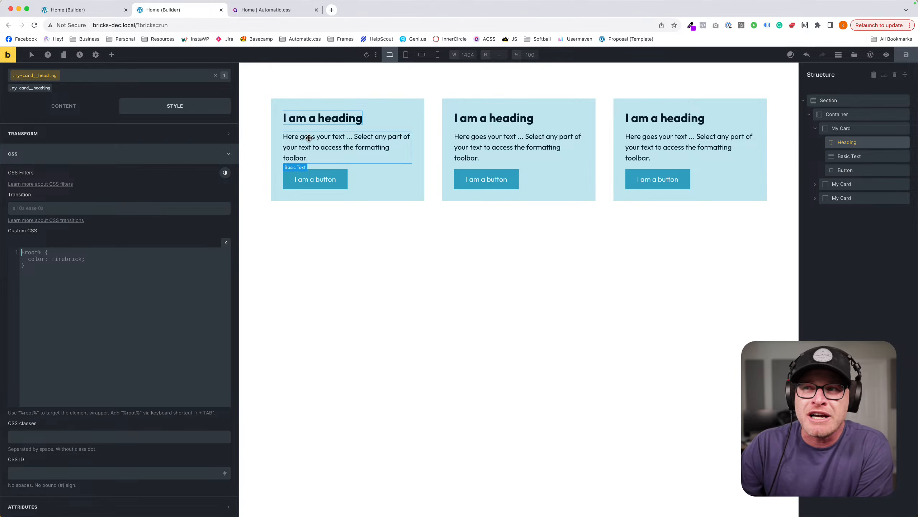
Examine the custom CSS editors of the first card's text, button and heading classes one by one.
{"action": "left_click", "coordinate": [309, 138]}
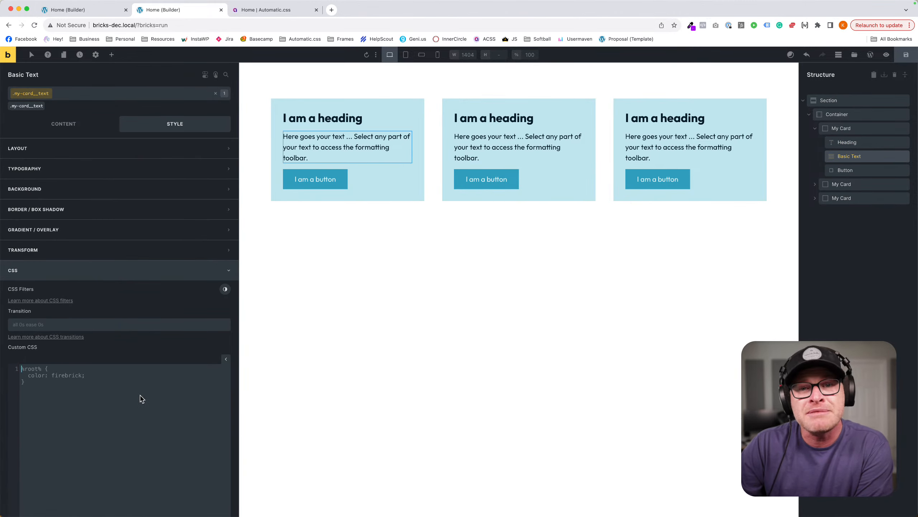
{"action": "left_click", "coordinate": [310, 178]}
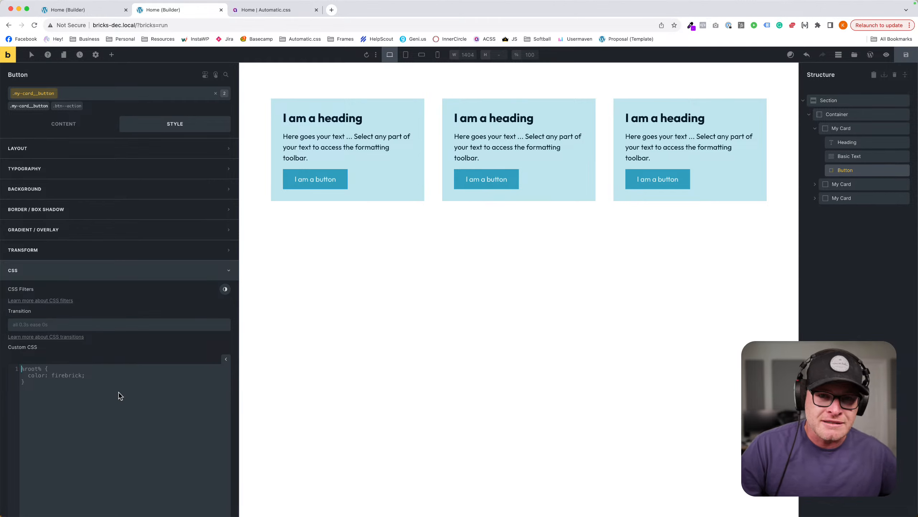
{"action": "left_click", "coordinate": [311, 120]}
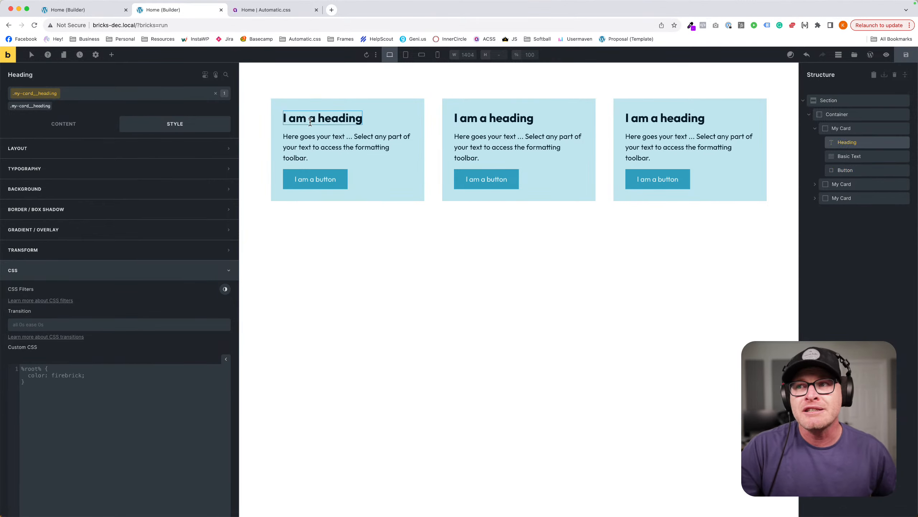
{"action": "left_click", "coordinate": [320, 179]}
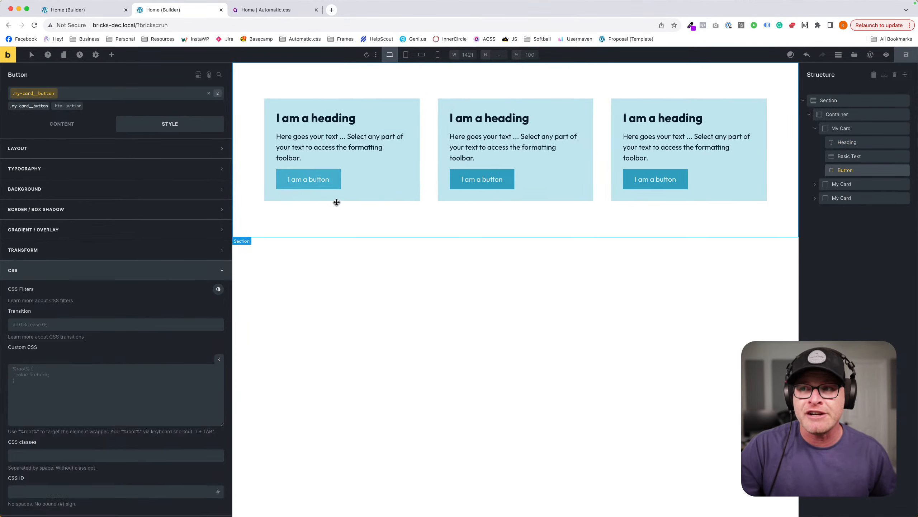
{"action": "left_click", "coordinate": [343, 118]}
{"action": "left_click", "coordinate": [115, 415]}
{"action": "scroll", "coordinate": [116, 413], "scroll_direction": "down", "scroll_amount": 1}
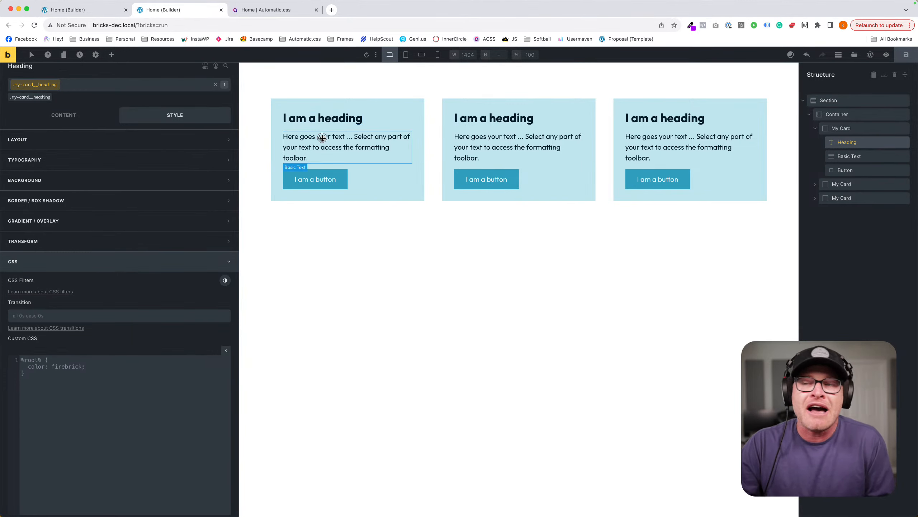
{"action": "left_click", "coordinate": [322, 137]}
{"action": "left_click", "coordinate": [302, 115]}
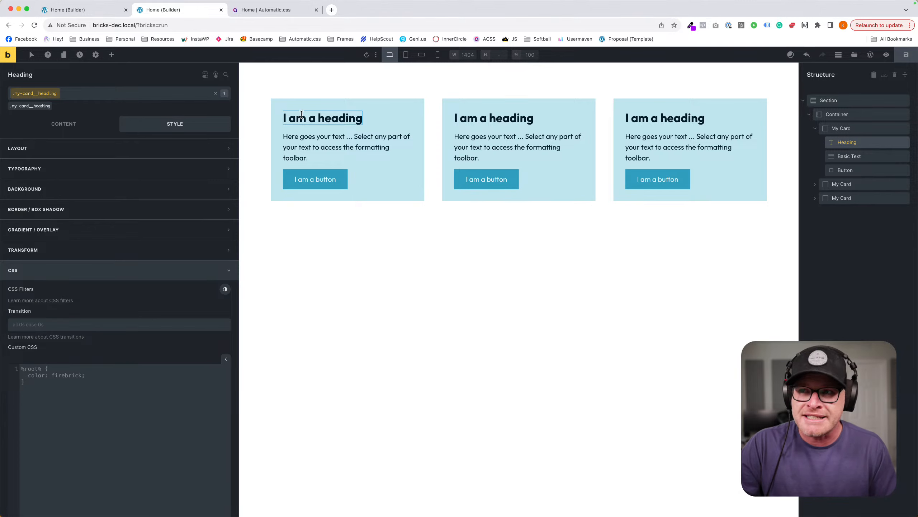
{"action": "left_click", "coordinate": [303, 146]}
{"action": "left_click", "coordinate": [305, 175]}
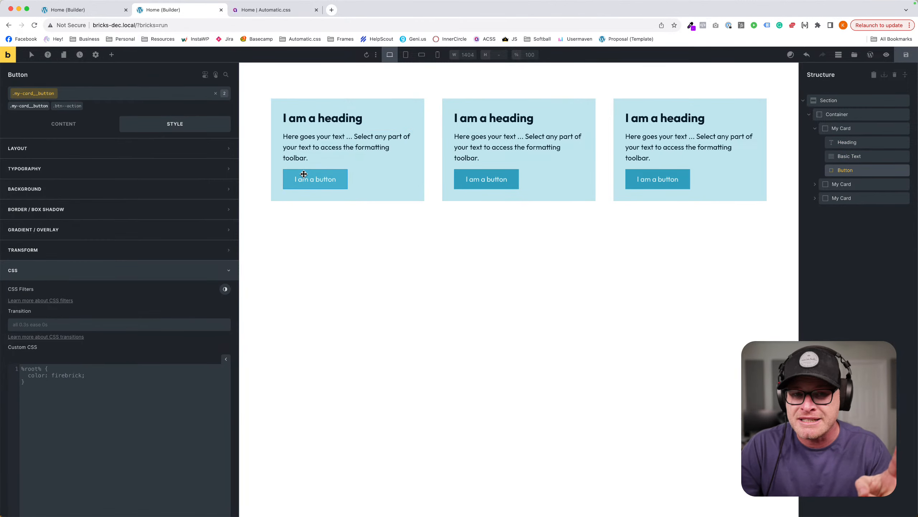
{"action": "left_click", "coordinate": [337, 123]}
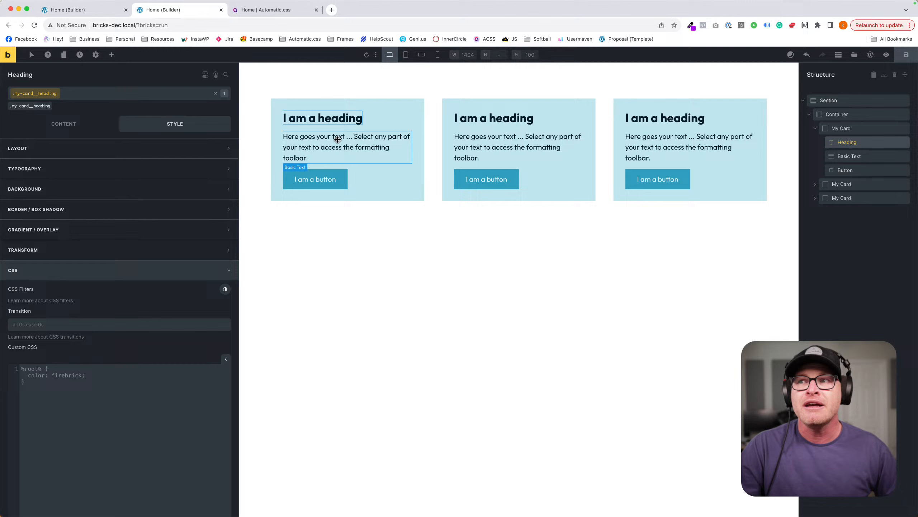
Try a %root% rule with padding: 8em in the custom CSS of the my-card class.
{"action": "left_click", "coordinate": [329, 105]}
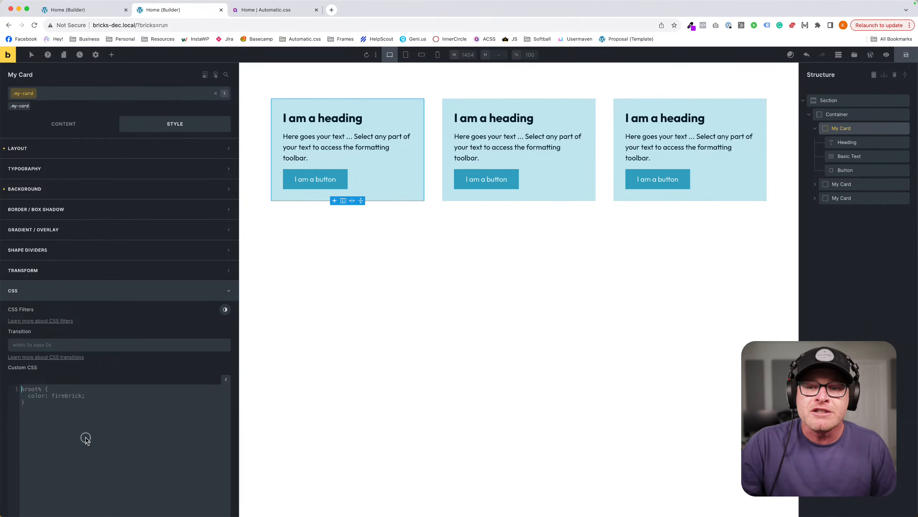
{"action": "type", "text": "%root% {   "}
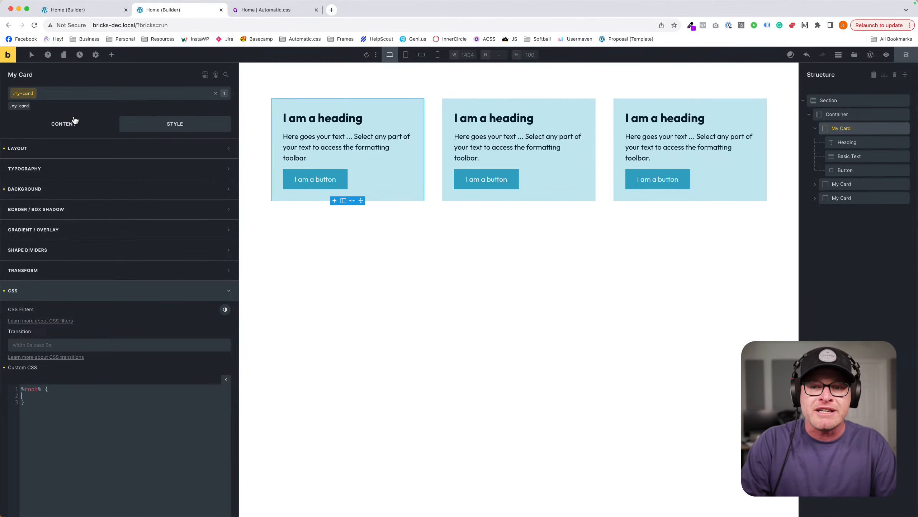
{"action": "type", "text": "padding: "}
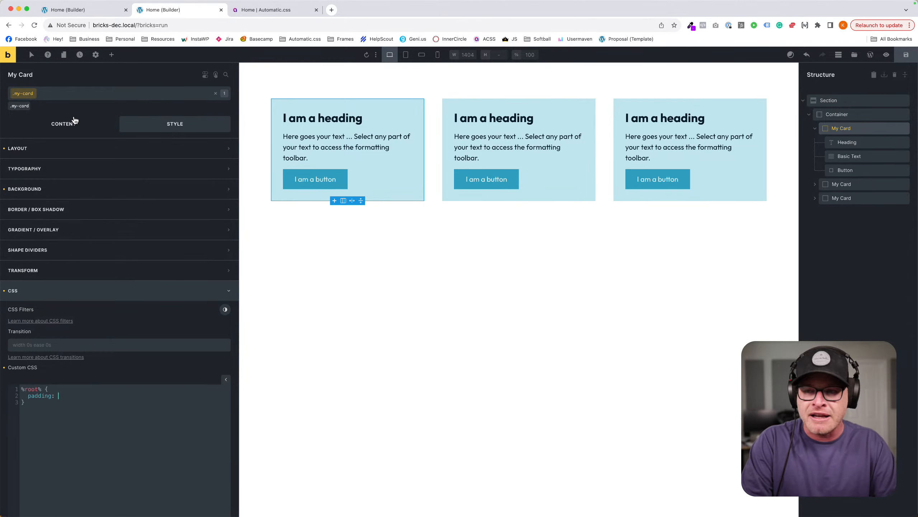
{"action": "type", "text": "8em"}
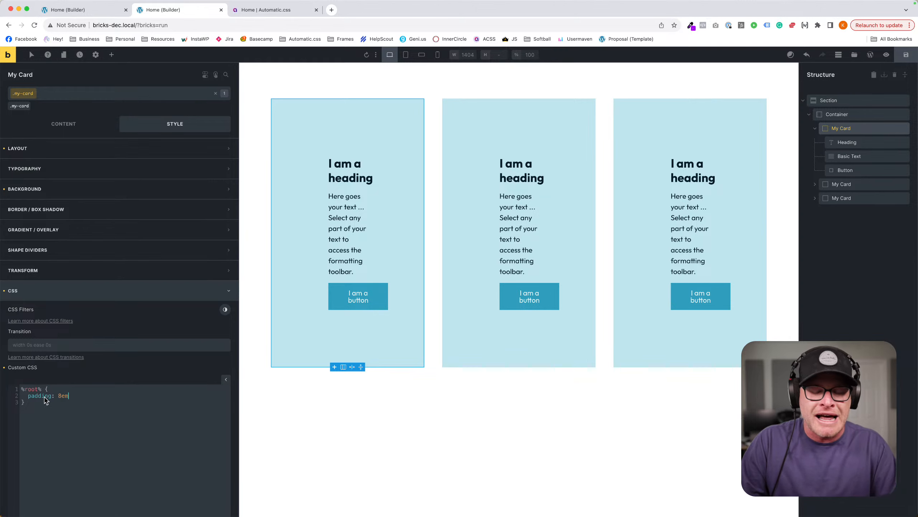
{"action": "left_click_drag", "start_coordinate": [41, 389], "coordinate": [21, 389]}
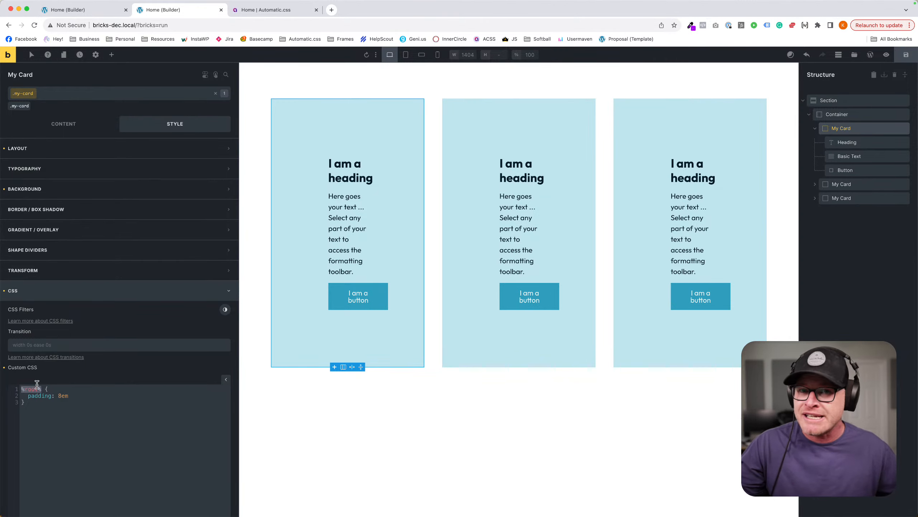
Replace the my-card custom CSS with a %root%__heading rule that sets font-size: 8em.
{"action": "left_click_drag", "start_coordinate": [48, 405], "coordinate": [4, 385]}
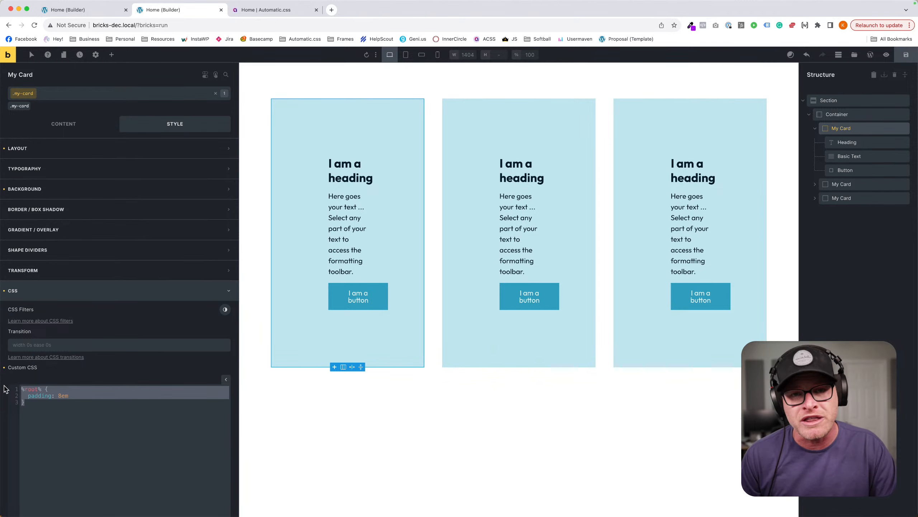
{"action": "type", "text": "%root%__"}
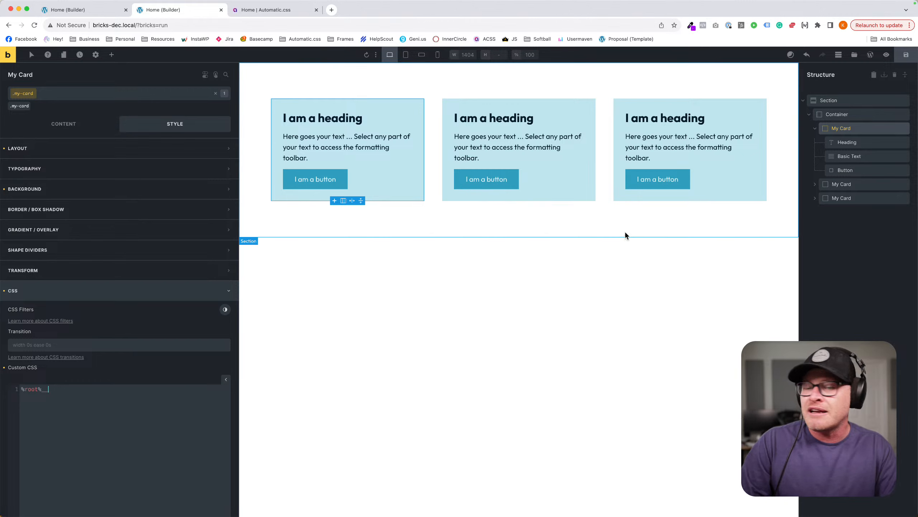
{"action": "type", "text": "heading {   "}
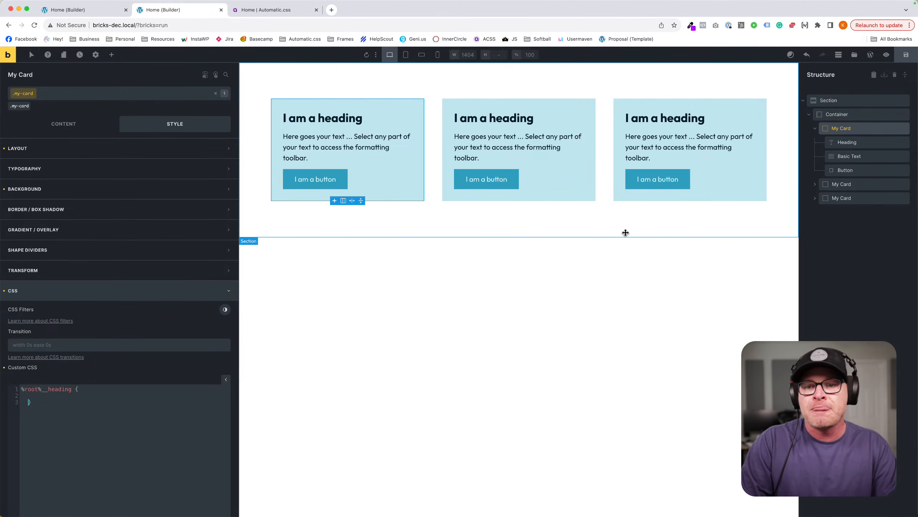
{"action": "type", "text": "font-siz"}
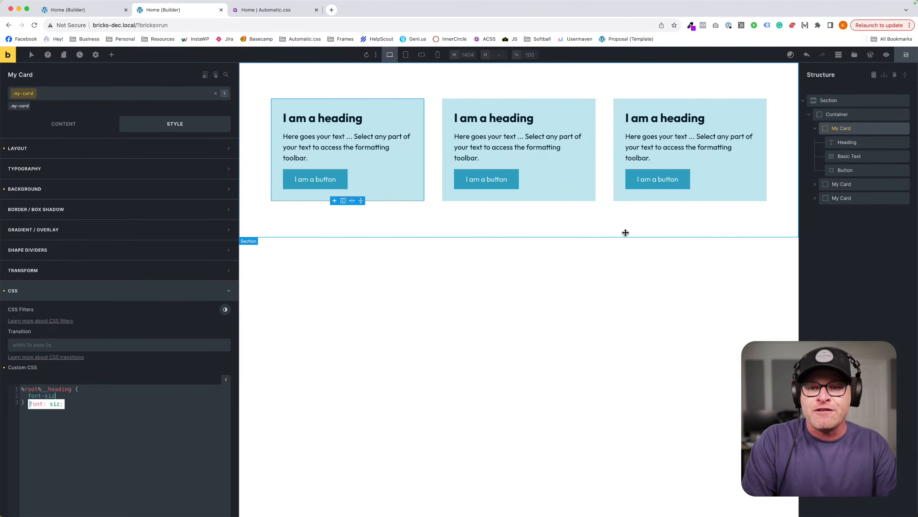
{"action": "type", "text": "e: 8em"}
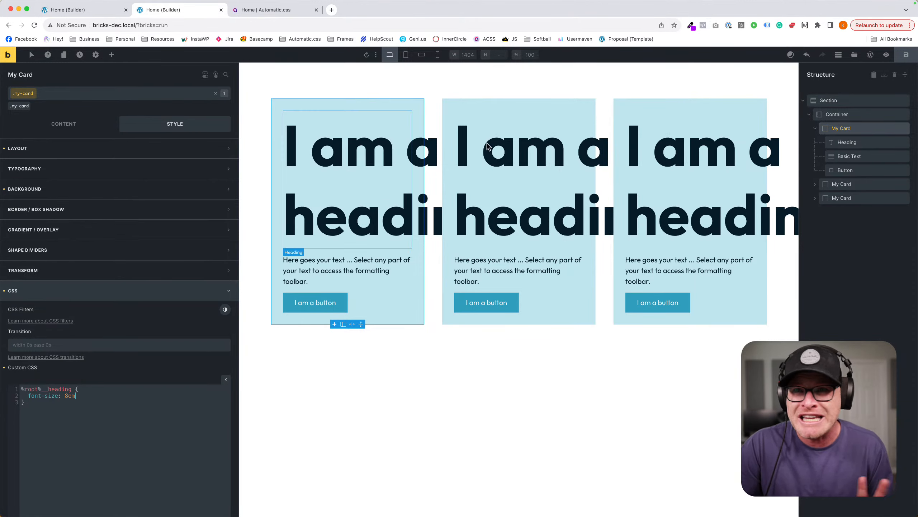
Check the custom CSS of the heading, text and button elements inside the first card.
{"action": "left_click", "coordinate": [853, 145]}
{"action": "left_click", "coordinate": [851, 158]}
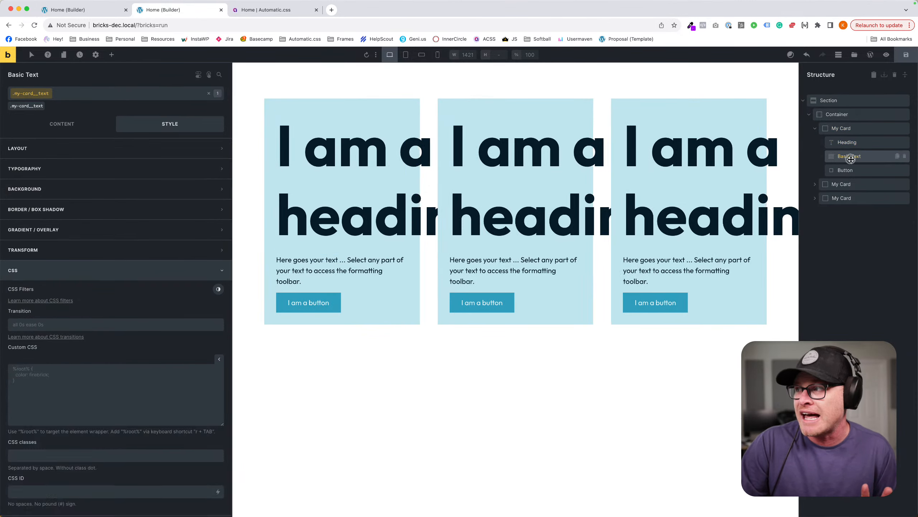
{"action": "left_click", "coordinate": [850, 169]}
{"action": "left_click", "coordinate": [852, 159]}
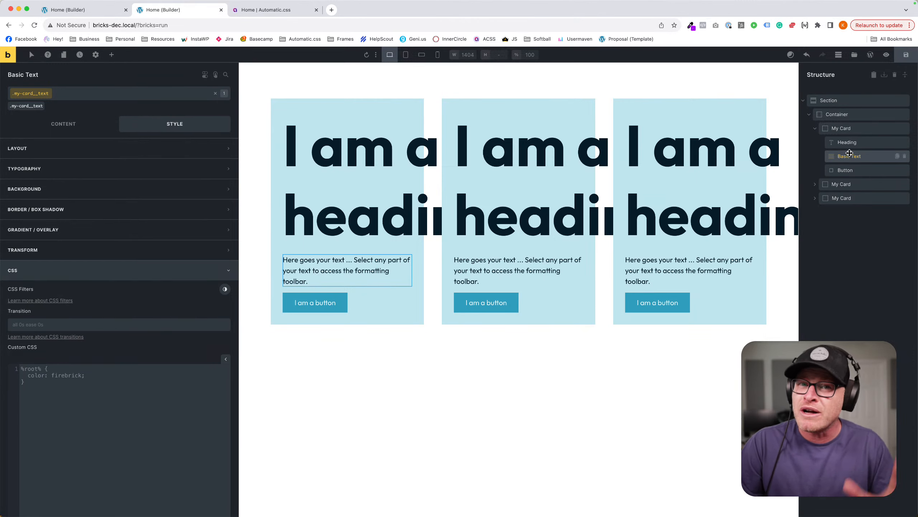
Try starting a %root% rule in the custom CSS of the my-card__heading class and clear it.
{"action": "left_click", "coordinate": [847, 143]}
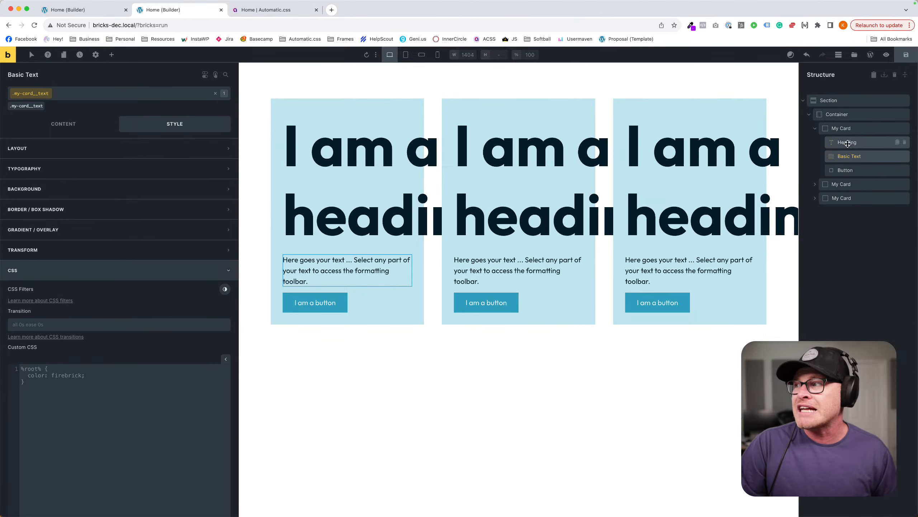
{"action": "left_click", "coordinate": [62, 409]}
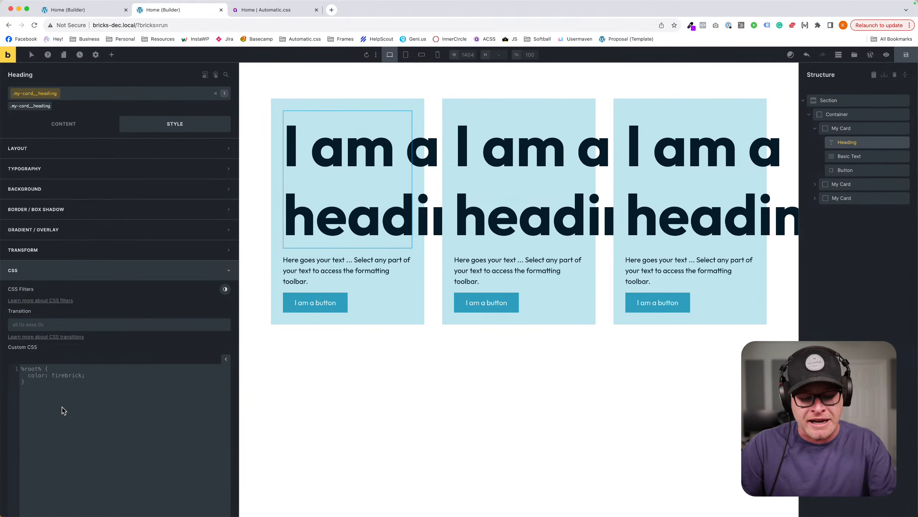
{"action": "type", "text": "%root% {"}
{"action": "key", "text": "Return"}
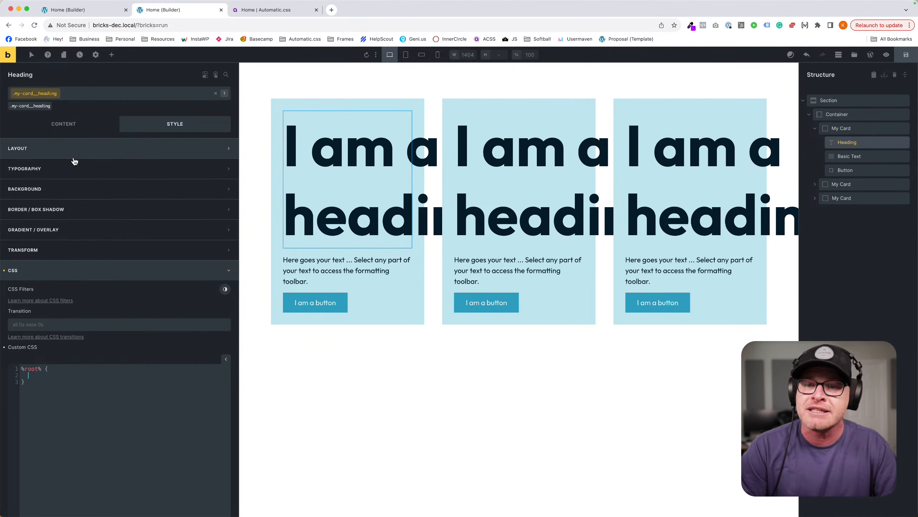
{"action": "key", "text": "super+a"}
{"action": "key", "text": "BackSpace"}
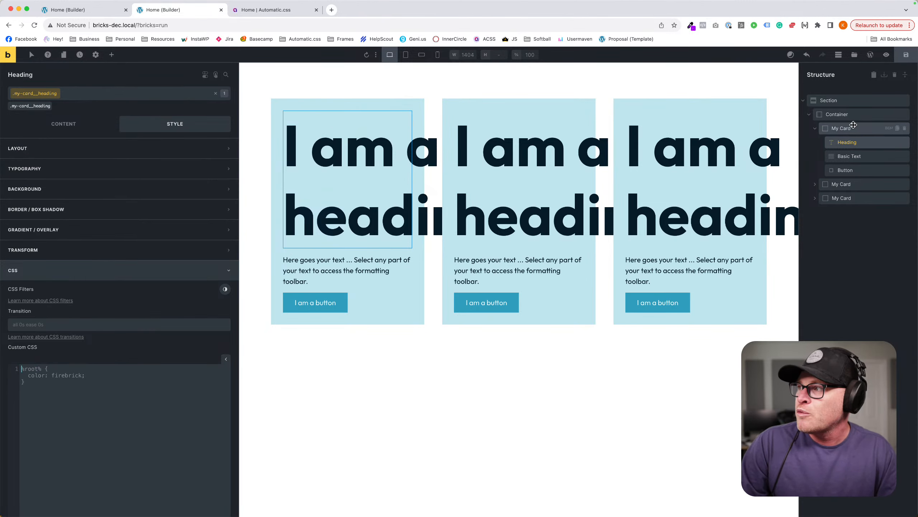
Delete the %root%__heading rule from the my-card class's custom CSS and save the page.
{"action": "left_click", "coordinate": [854, 126]}
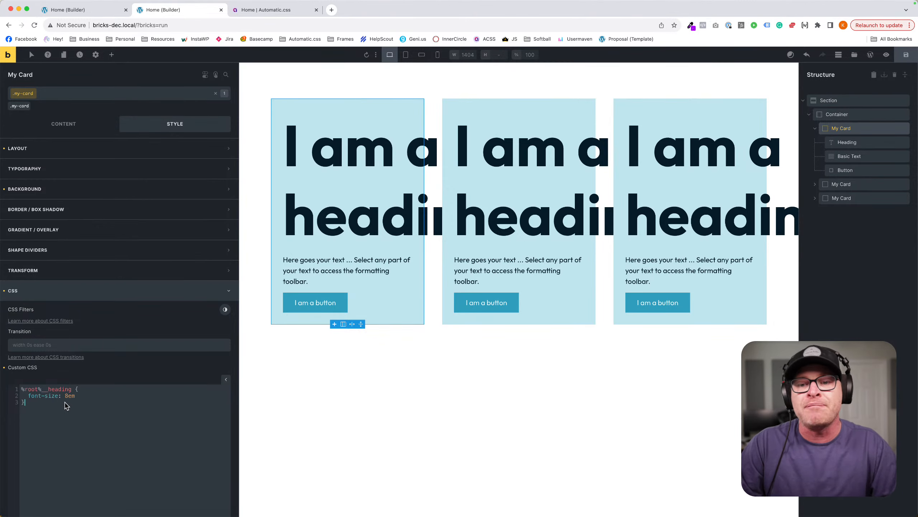
{"action": "key", "text": "ctrl+a"}
{"action": "key", "text": "BackSpace"}
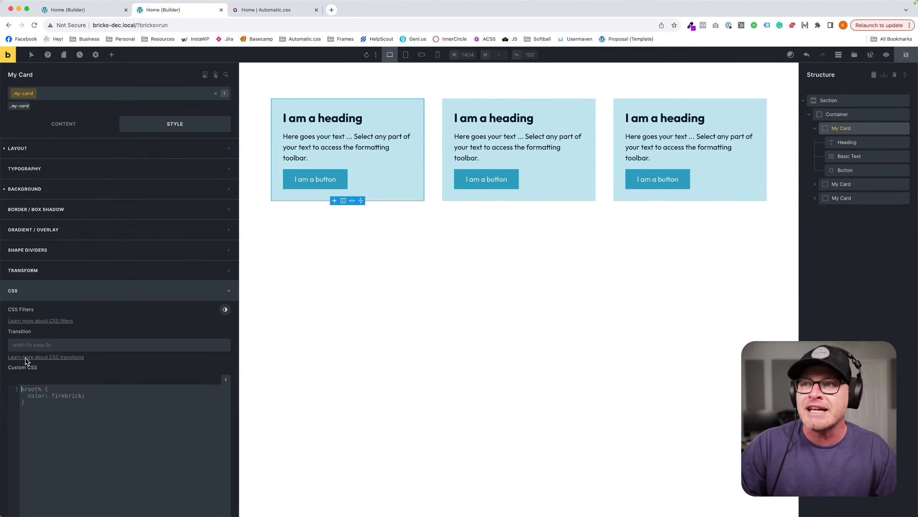
{"action": "left_click", "coordinate": [906, 54]}
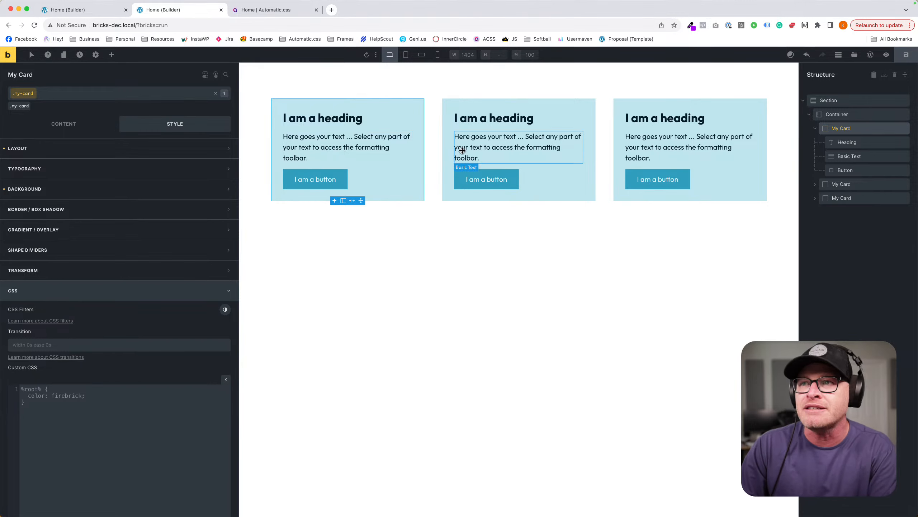
Compare the my-card__button and btn--action classes on the first card's button.
{"action": "left_click", "coordinate": [316, 180]}
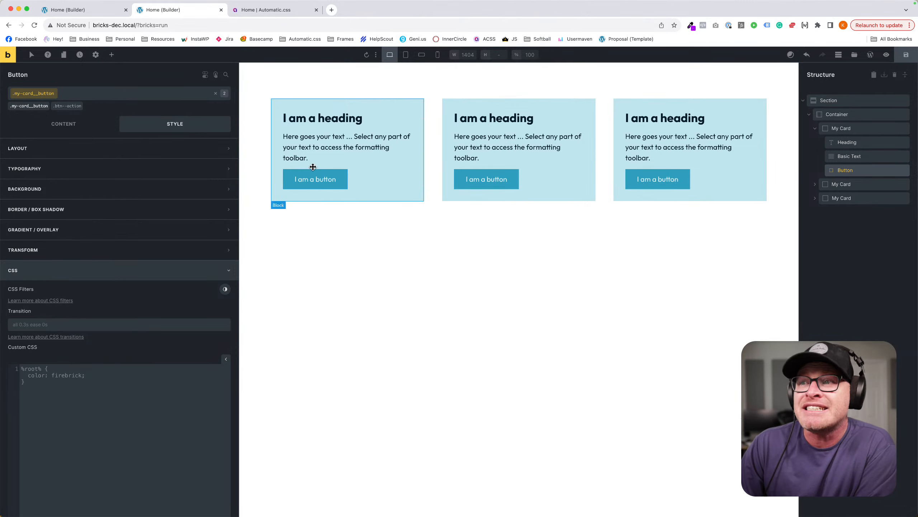
{"action": "left_click", "coordinate": [68, 106]}
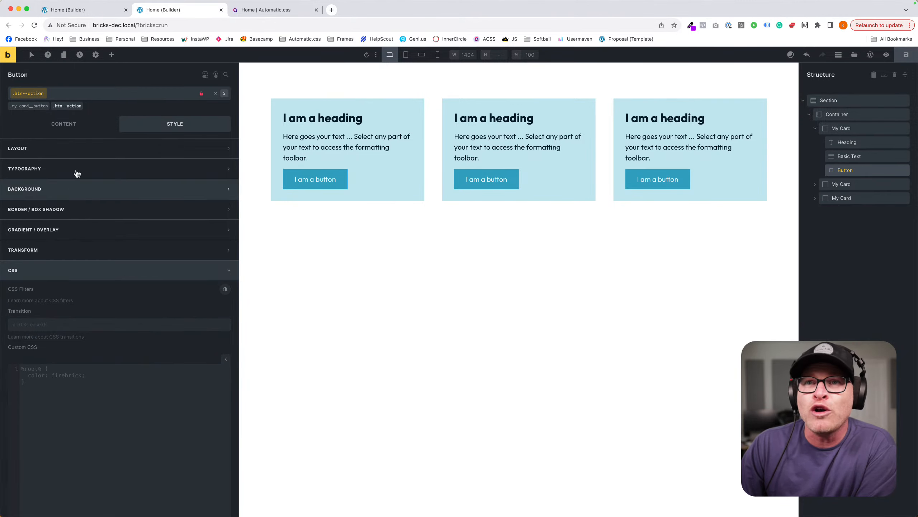
{"action": "left_click", "coordinate": [26, 106]}
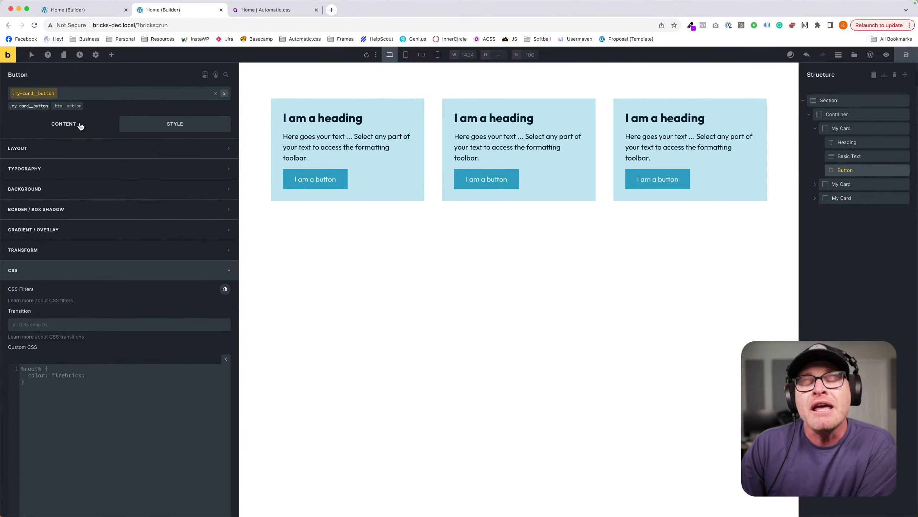
{"action": "left_click", "coordinate": [68, 106]}
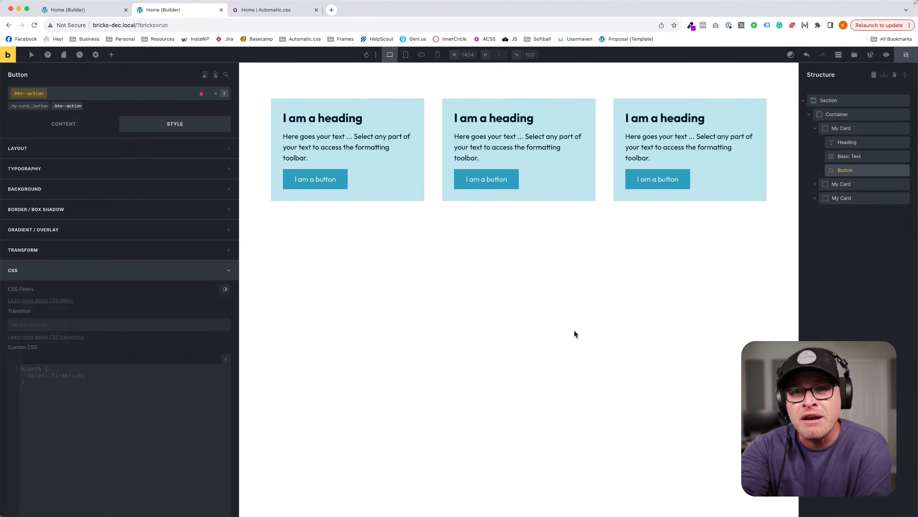
Check the button in each of the three cards and compare its my-card__button and btn--action classes.
{"action": "left_click", "coordinate": [498, 180]}
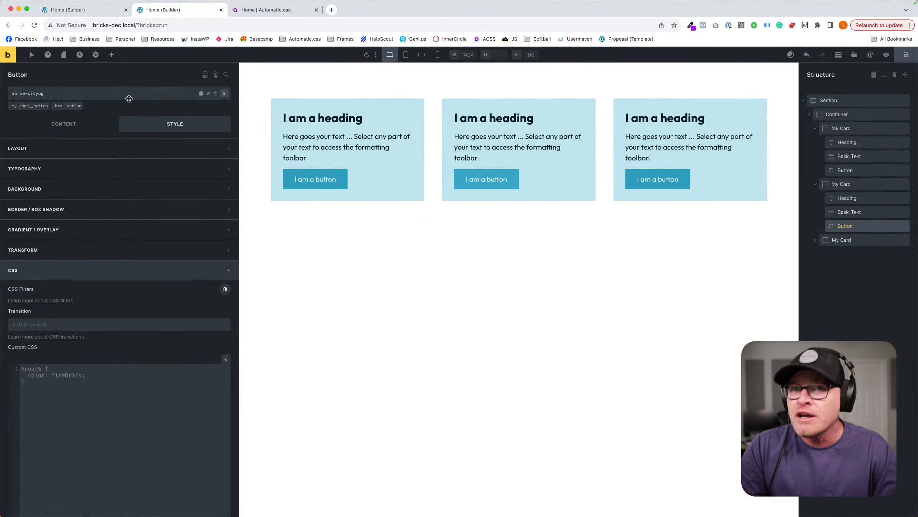
{"action": "left_click", "coordinate": [129, 98]}
{"action": "left_click", "coordinate": [652, 186]}
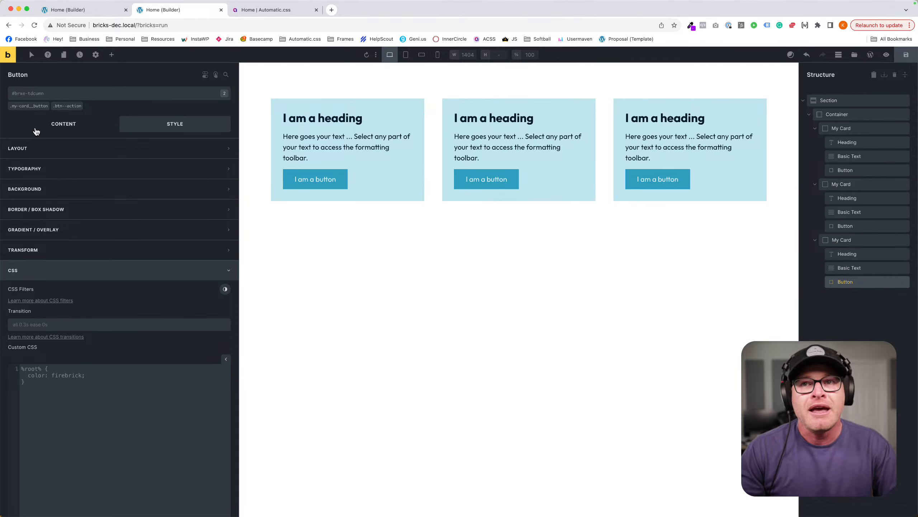
{"action": "left_click", "coordinate": [295, 186]}
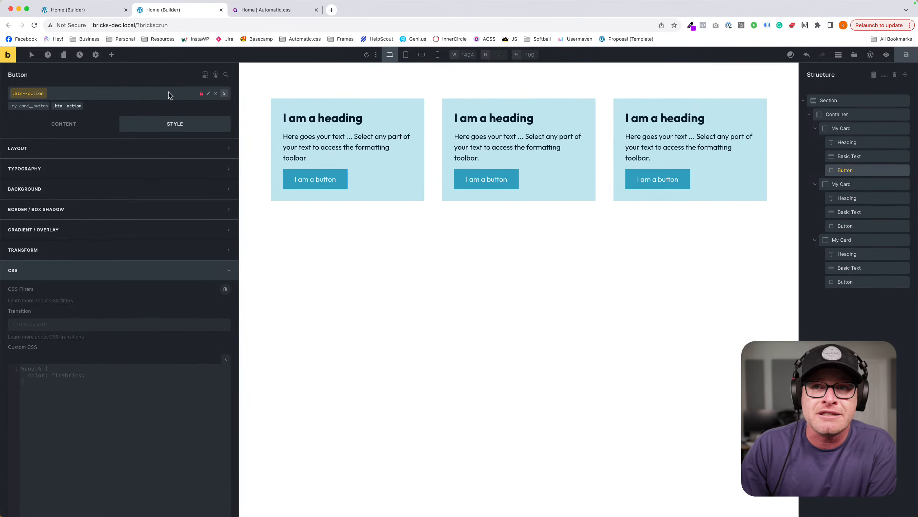
{"action": "left_click", "coordinate": [36, 107]}
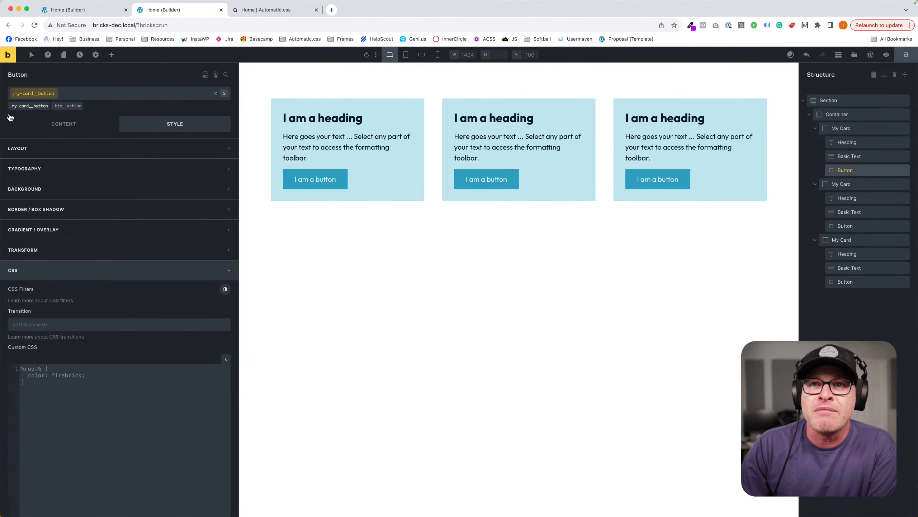
{"action": "left_click", "coordinate": [75, 106]}
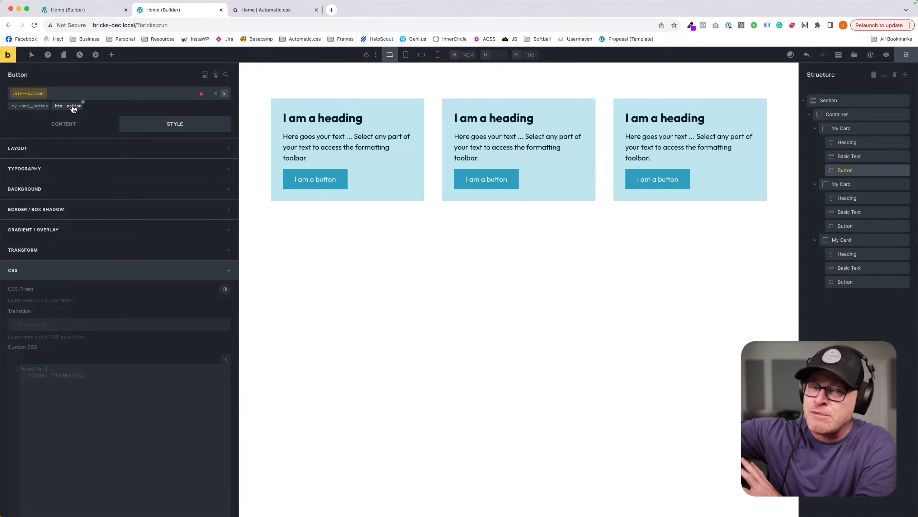
Try a typography font size of var(--text-s) !important on the my-card__button class and clear it.
{"action": "left_click", "coordinate": [29, 106]}
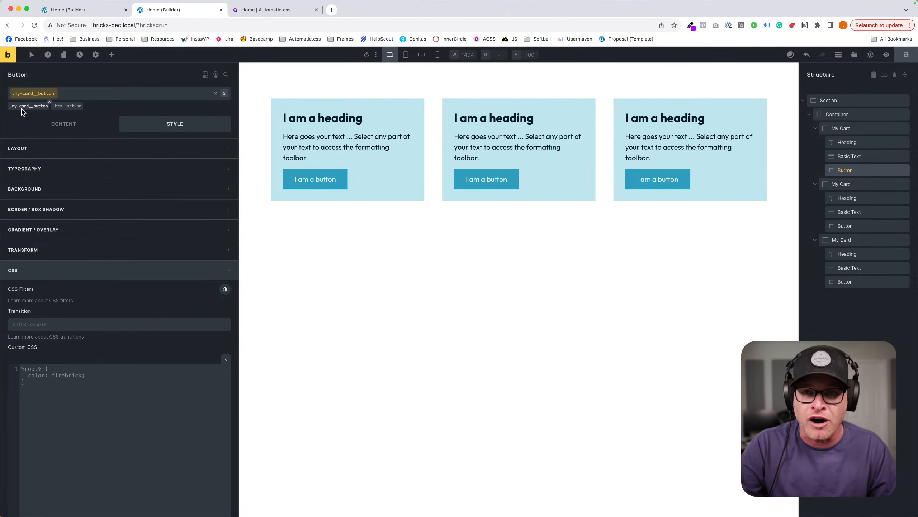
{"action": "left_click", "coordinate": [63, 177]}
{"action": "left_click", "coordinate": [93, 205]}
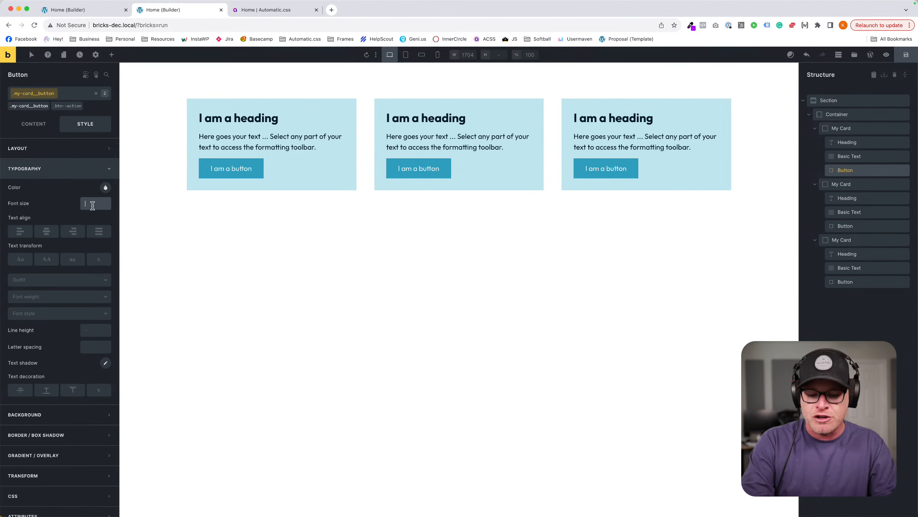
{"action": "type", "text": "--text-s"}
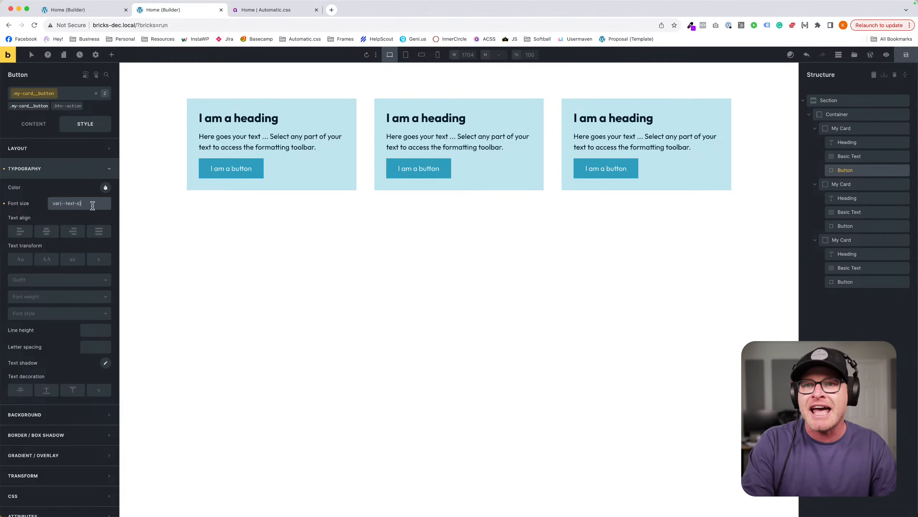
{"action": "type", "text": ") !"}
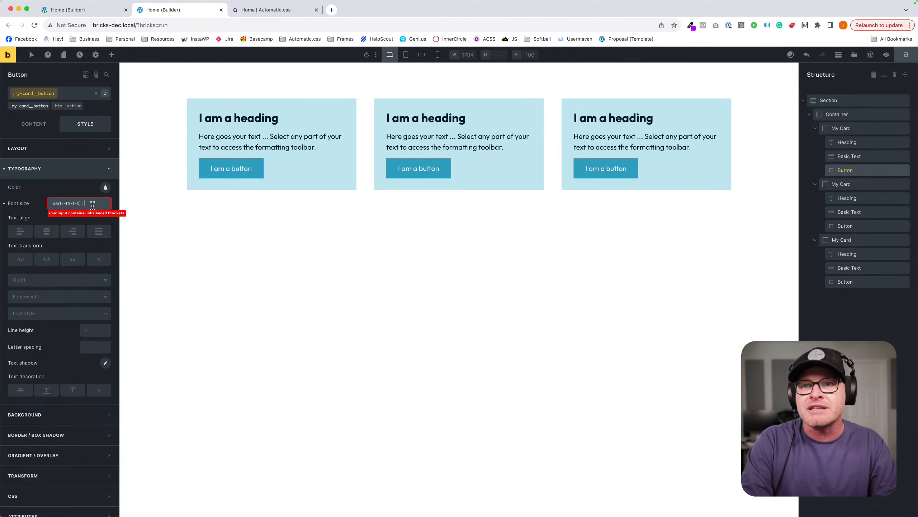
{"action": "type", "text": "important"}
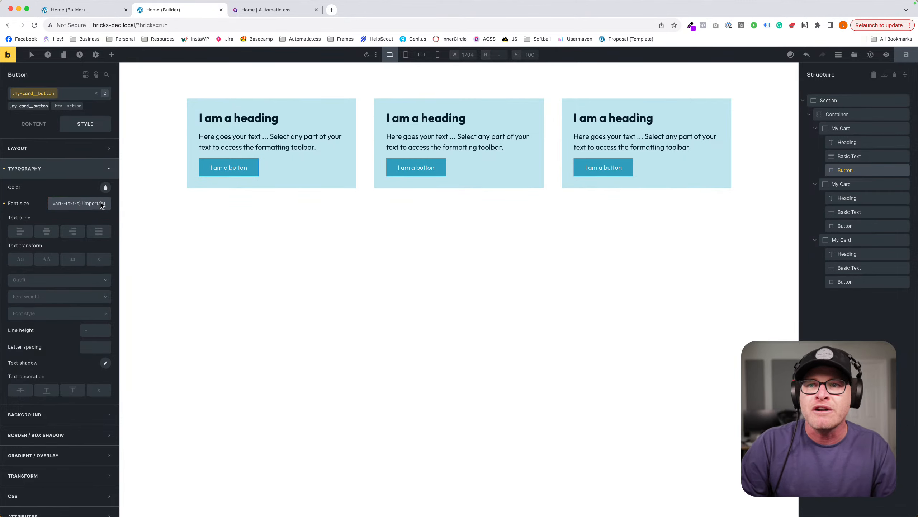
{"action": "double_click", "coordinate": [102, 203]}
{"action": "key", "text": "super+a"}
{"action": "key", "text": "BackSpace"}
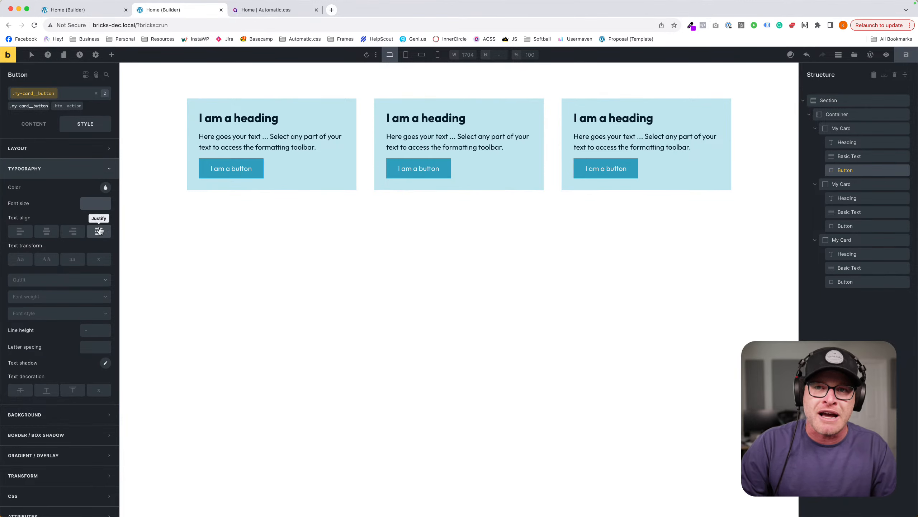
Write a %root%.%root% rule with font-size: var(--text-s); in the my-card__button class's custom CSS.
{"action": "scroll", "coordinate": [95, 250], "scroll_direction": "down", "scroll_amount": 2}
{"action": "left_click", "coordinate": [34, 488]}
{"action": "left_click", "coordinate": [104, 413]}
{"action": "type", "text": "root"}
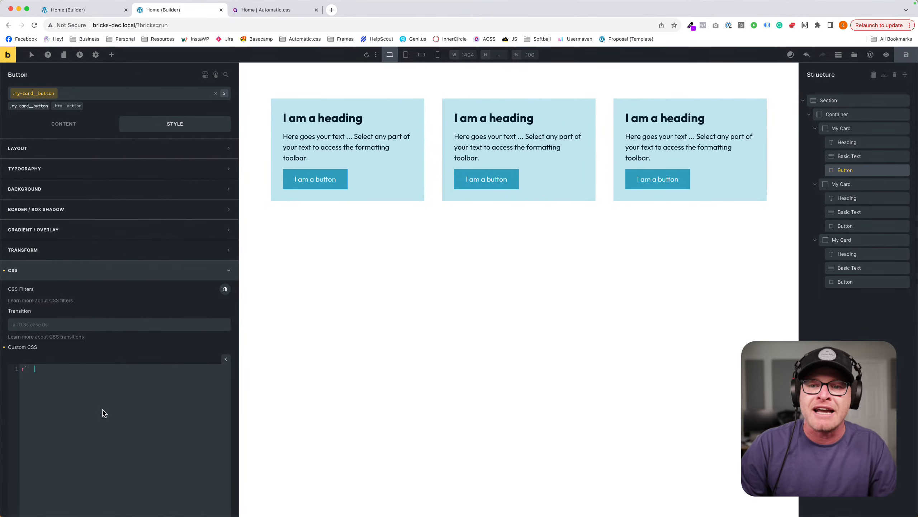
{"action": "key", "text": "super+a"}
{"action": "key", "text": "BackSpace"}
{"action": "type", "text": "%root%"}
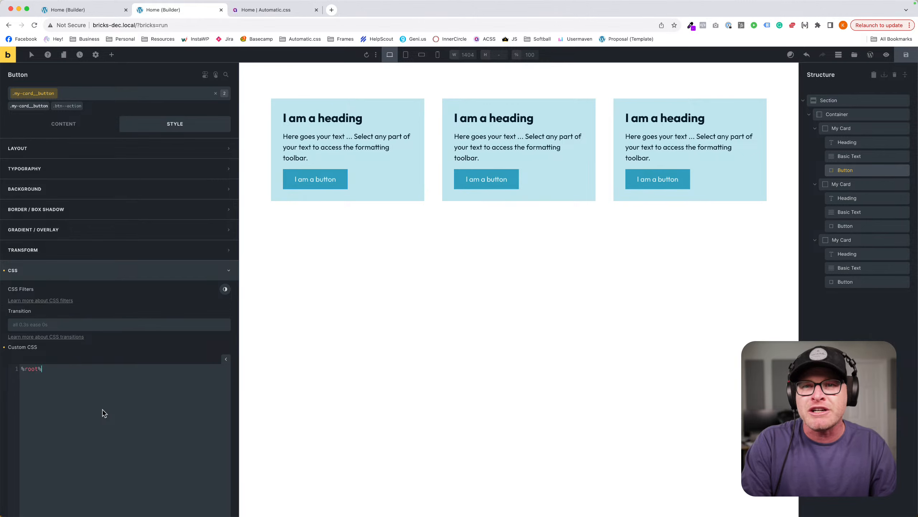
{"action": "type", "text": "%root%"}
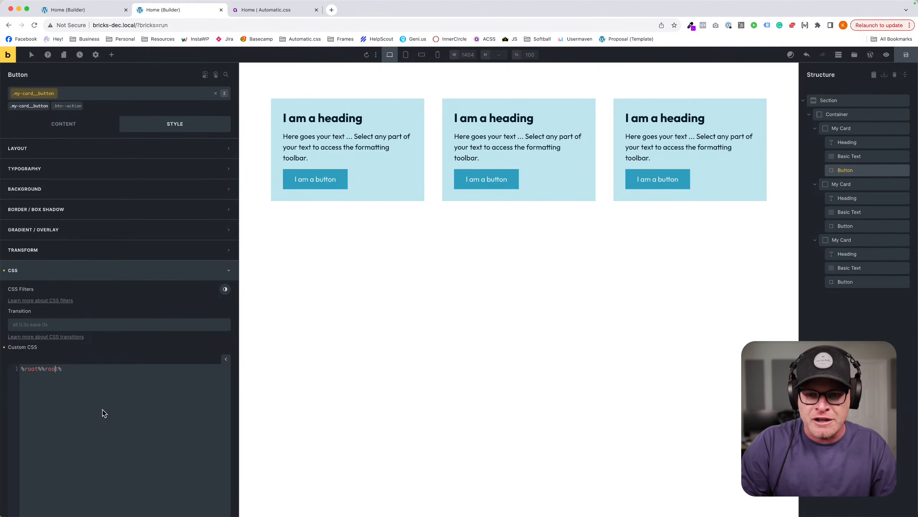
{"action": "type", "text": ".%root%"}
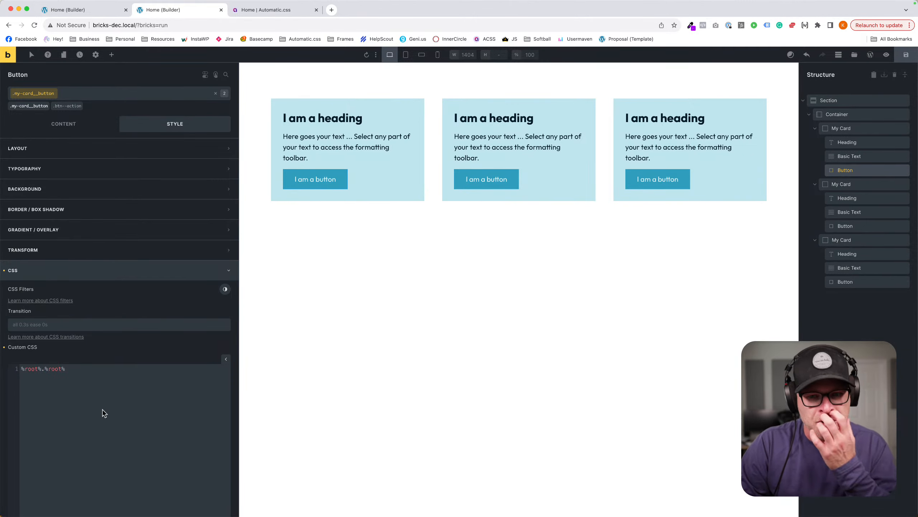
{"action": "type", "text": " {   "}
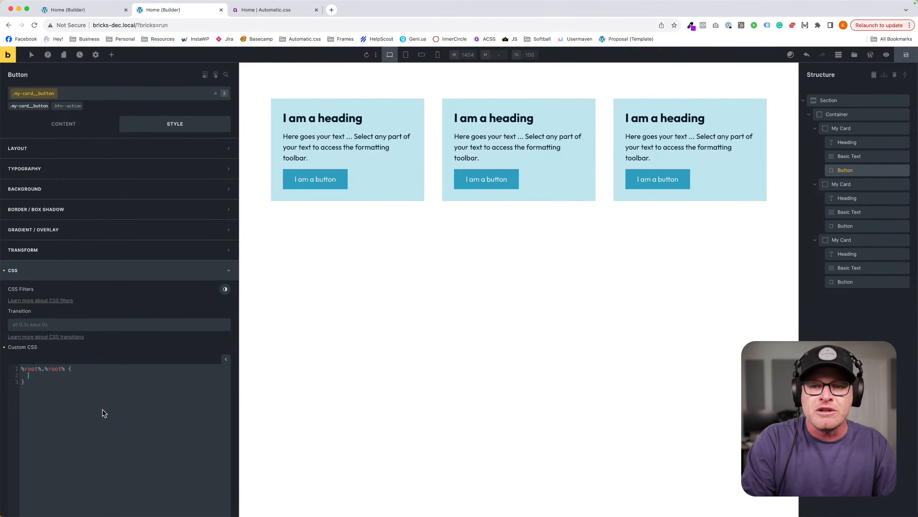
{"action": "type", "text": "font-size: var(--te"}
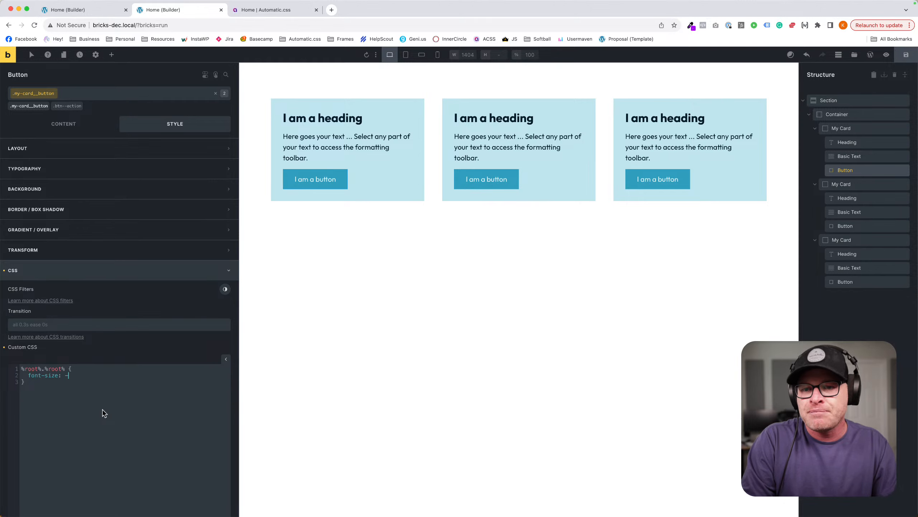
{"action": "type", "text": "xt-s);"}
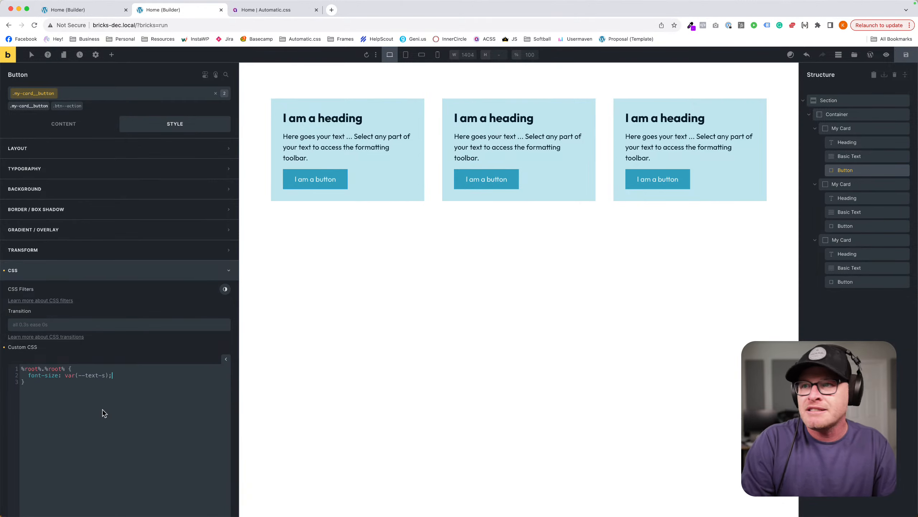
Remove the dot from the rule's selector so that it reads %root%%root%.
{"action": "left_click", "coordinate": [44, 368]}
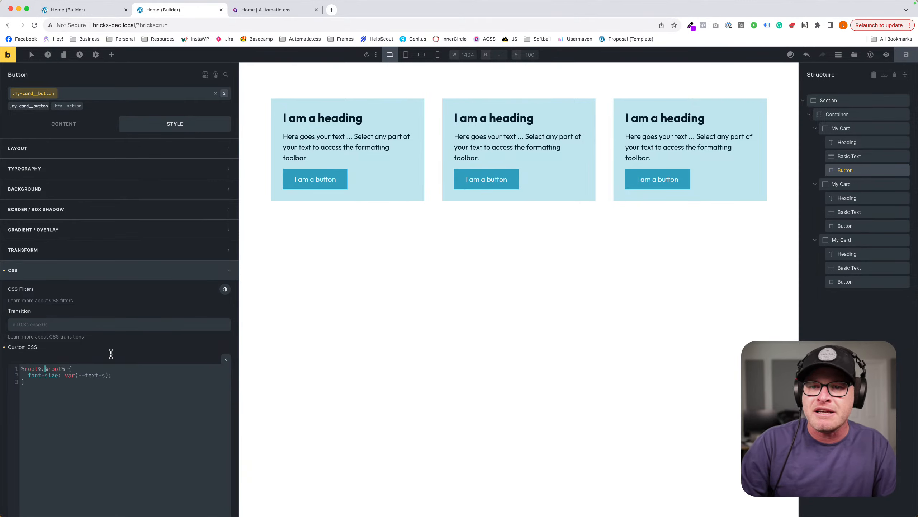
{"action": "key", "text": "BackSpace"}
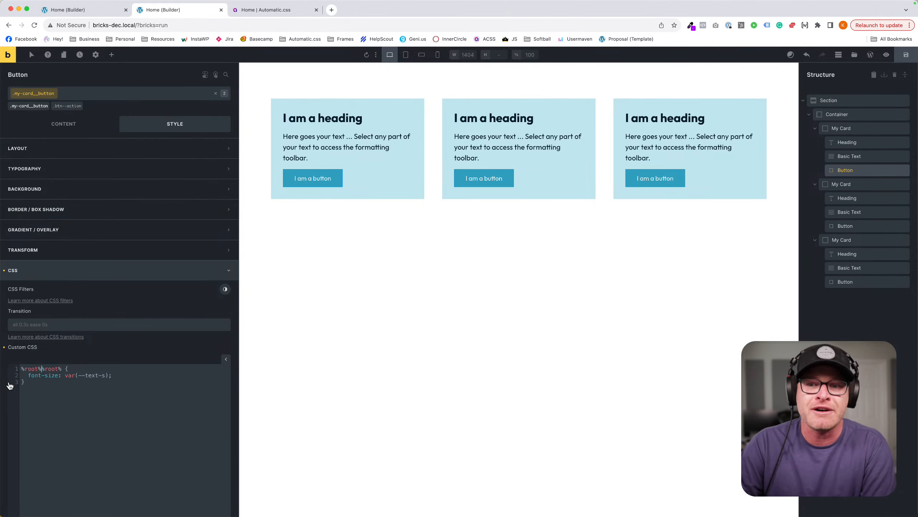
{"action": "left_click_drag", "start_coordinate": [62, 369], "coordinate": [18, 368]}
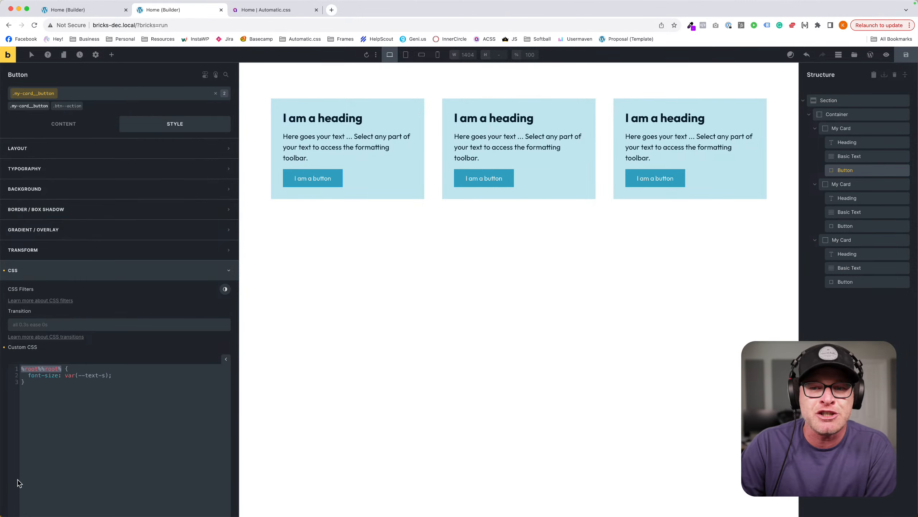
{"action": "left_click", "coordinate": [41, 374]}
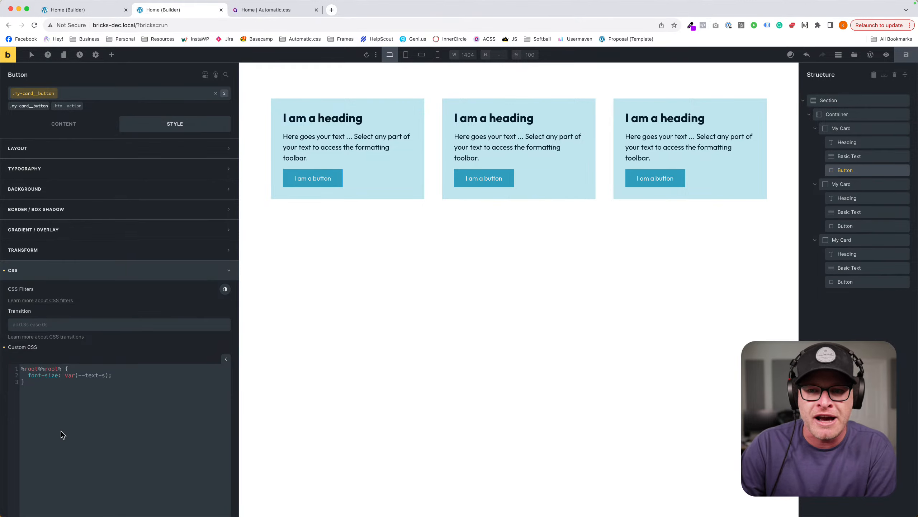
{"action": "left_click_drag", "start_coordinate": [61, 369], "coordinate": [27, 369]}
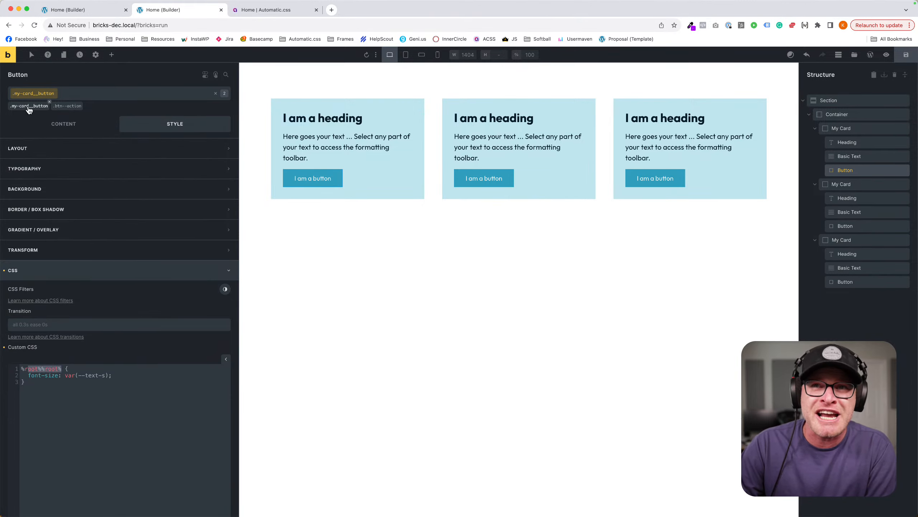
{"action": "left_click", "coordinate": [74, 390]}
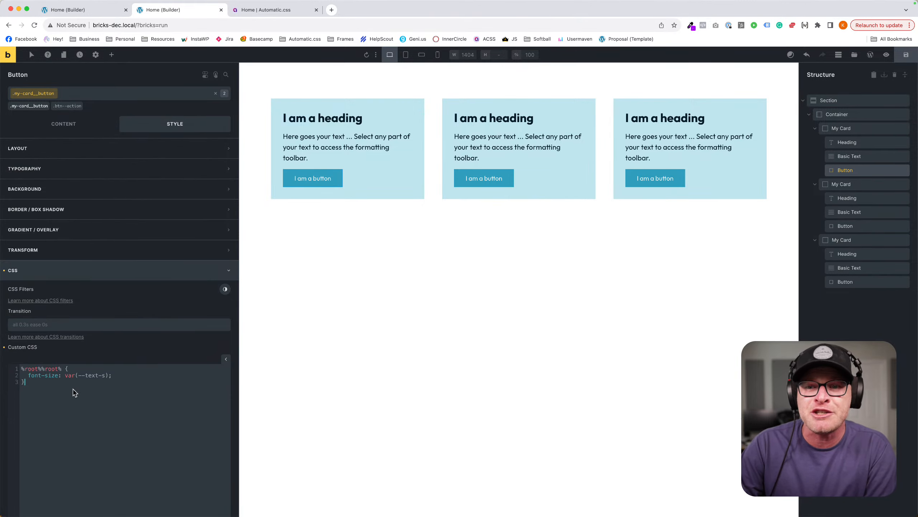
Try appending !important to the font-size declaration in the %root%%root% rule and remove it.
{"action": "left_click", "coordinate": [110, 376]}
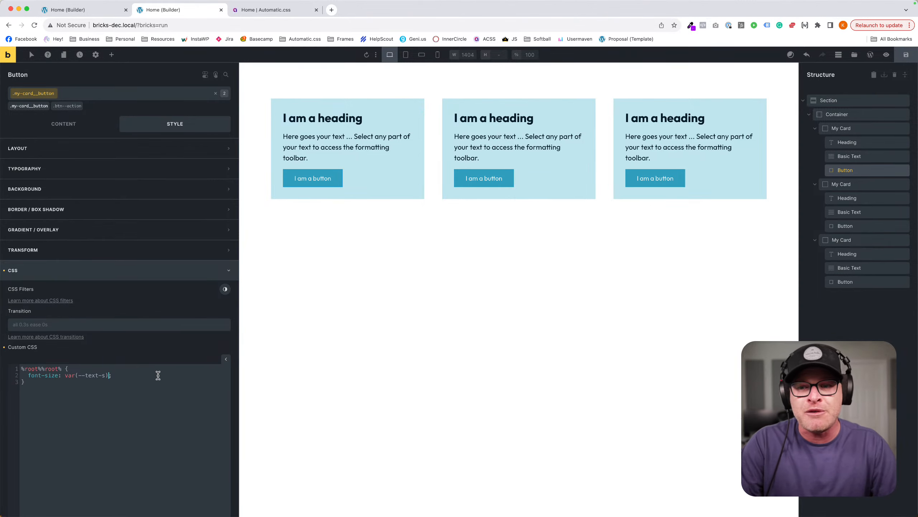
{"action": "type", "text": "!important"}
{"action": "key", "text": "BackSpace"}
{"action": "key", "text": "BackSpace"}
{"action": "key", "text": "BackSpace"}
{"action": "key", "text": "BackSpace"}
{"action": "key", "text": "BackSpace"}
{"action": "key", "text": "BackSpace"}
{"action": "key", "text": "BackSpace"}
{"action": "key", "text": "BackSpace"}
{"action": "key", "text": "BackSpace"}
{"action": "key", "text": "BackSpace"}
{"action": "key", "text": "BackSpace"}
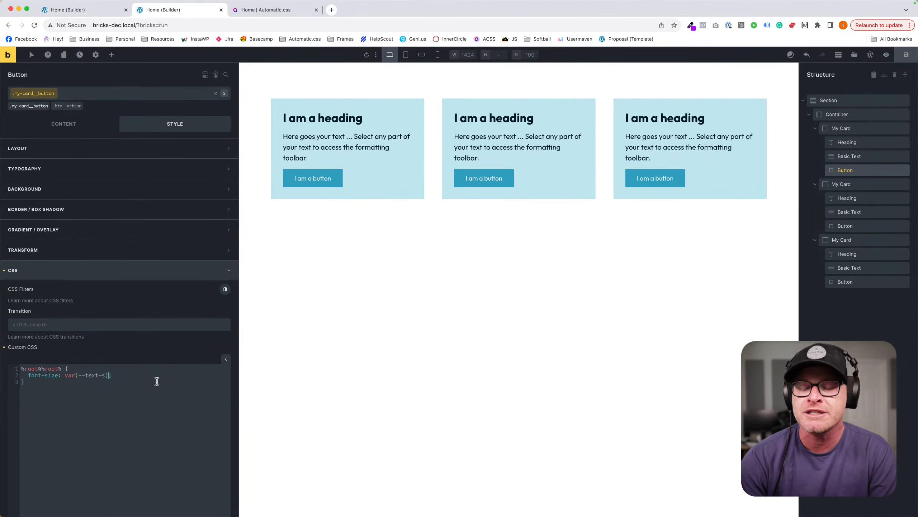
Examine the %root%%root% selector on the my-card__button class and compare it with the btn--action class.
{"action": "left_click_drag", "start_coordinate": [61, 368], "coordinate": [21, 368]}
{"action": "key", "text": "super+equal"}
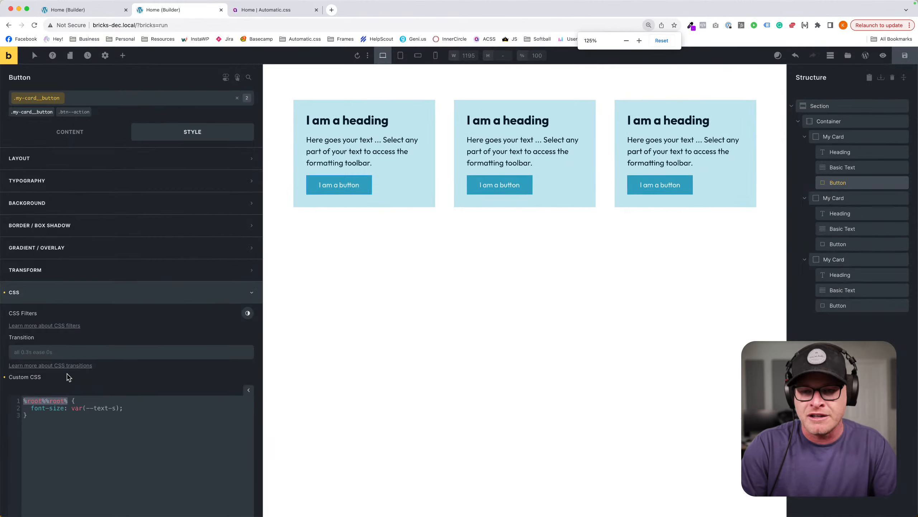
{"action": "key", "text": "super+equal"}
{"action": "scroll", "coordinate": [164, 307], "scroll_direction": "down", "scroll_amount": 3}
{"action": "left_click", "coordinate": [131, 352]}
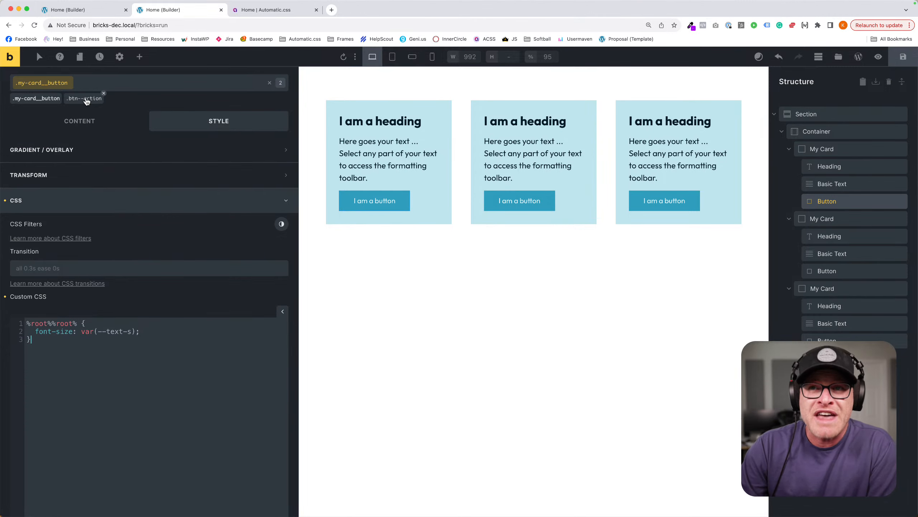
{"action": "left_click", "coordinate": [87, 99]}
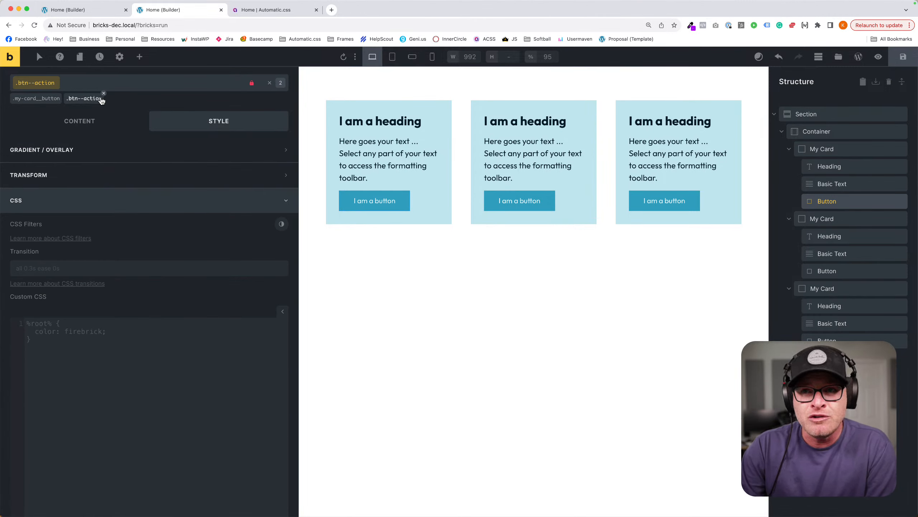
Delete the %root%%root% rule from the my-card__button class's custom CSS.
{"action": "left_click", "coordinate": [47, 104]}
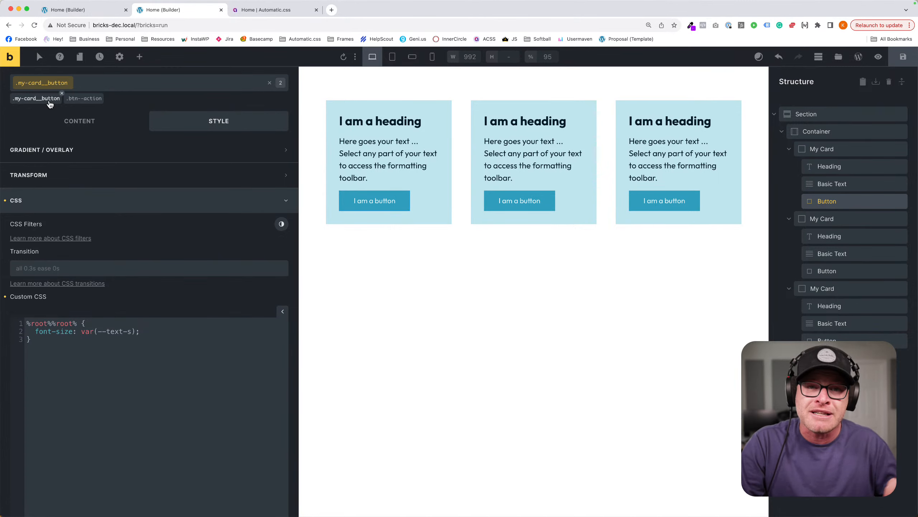
{"action": "left_click", "coordinate": [79, 401]}
{"action": "key", "text": "super+a"}
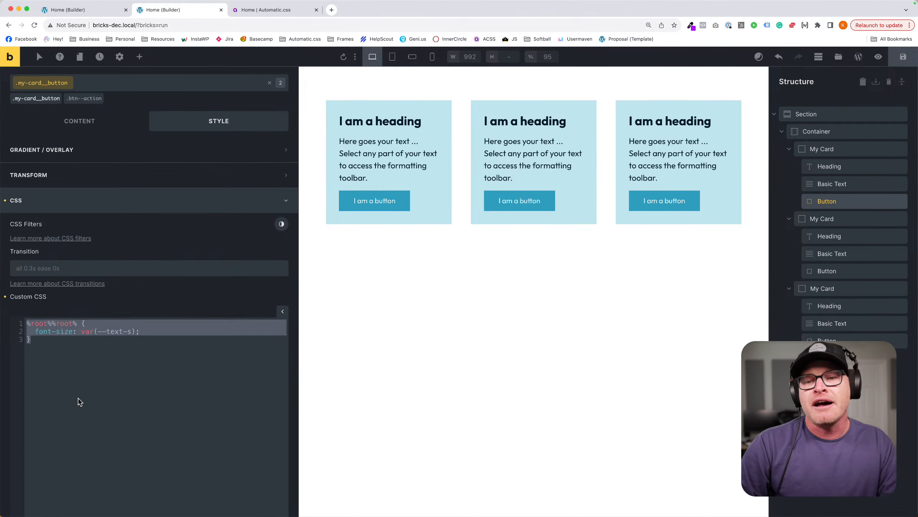
{"action": "key", "text": "BackSpace"}
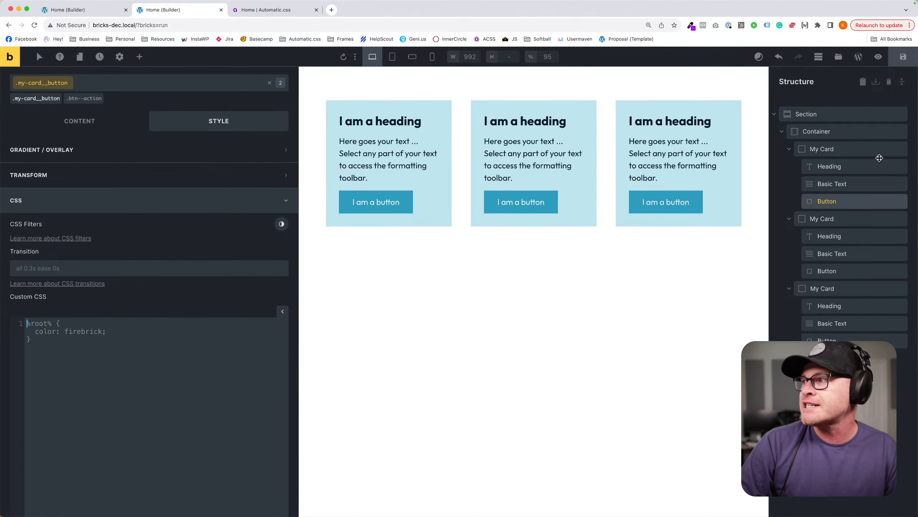
Delete the entire section containing the card grid and save the page.
{"action": "left_click", "coordinate": [902, 115]}
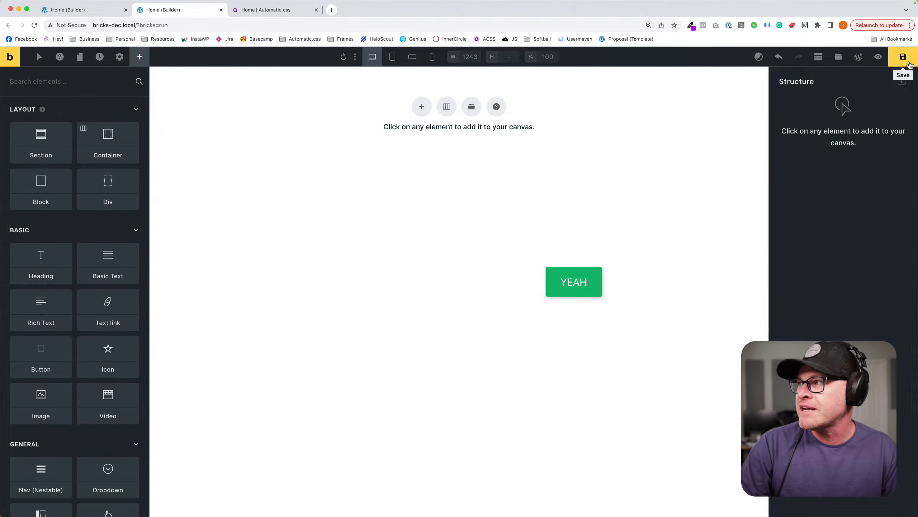
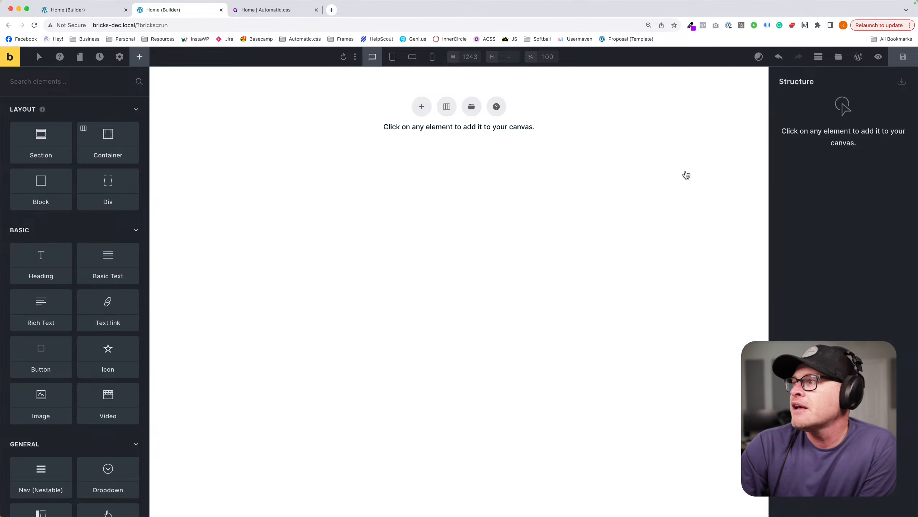
{"action": "left_click", "coordinate": [838, 57]}
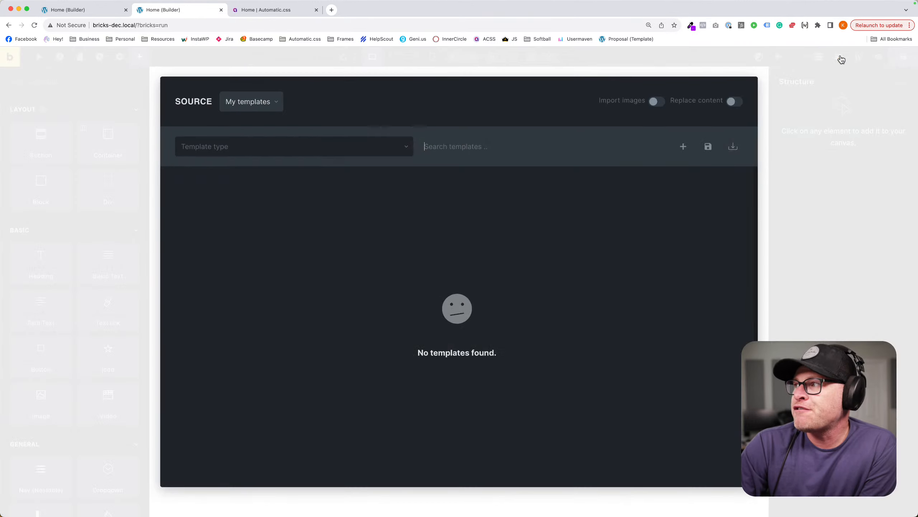
{"action": "left_click", "coordinate": [255, 101]}
{"action": "left_click", "coordinate": [256, 168]}
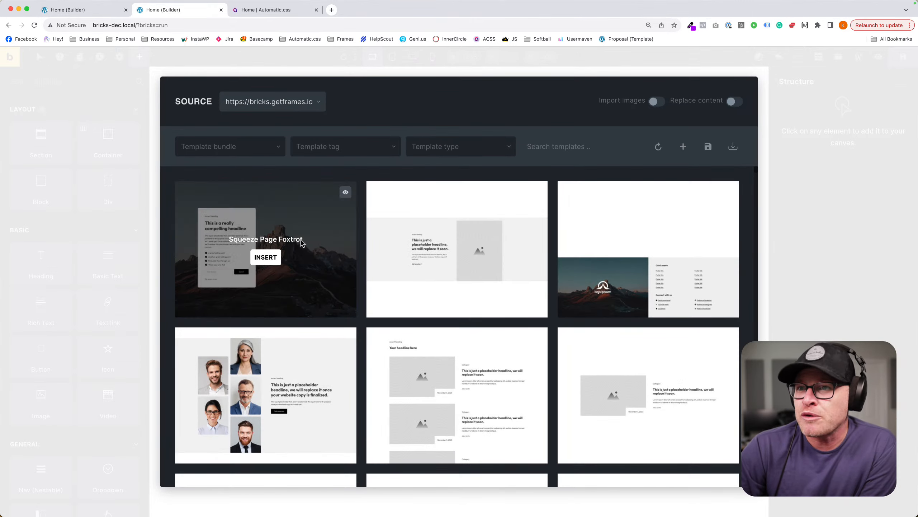
{"action": "mouse_move", "coordinate": [375, 293]}
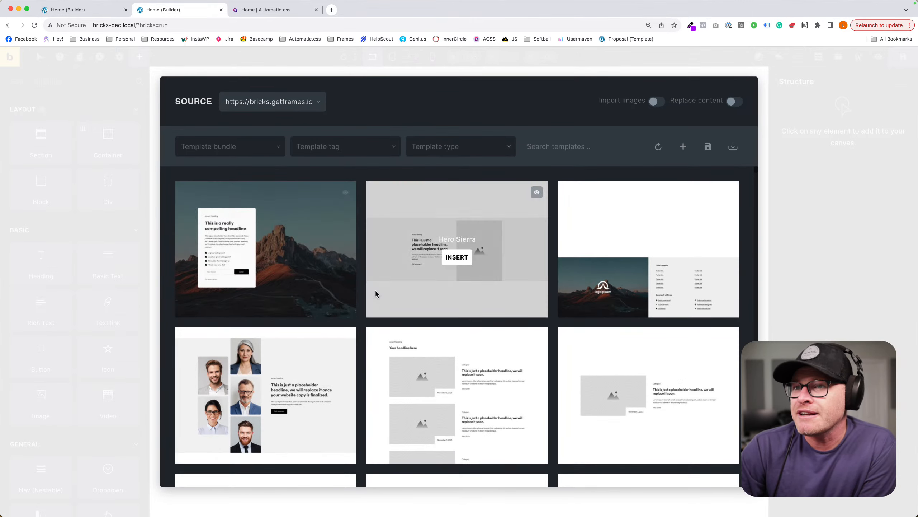
{"action": "scroll", "coordinate": [530, 310], "scroll_direction": "down", "scroll_amount": 5}
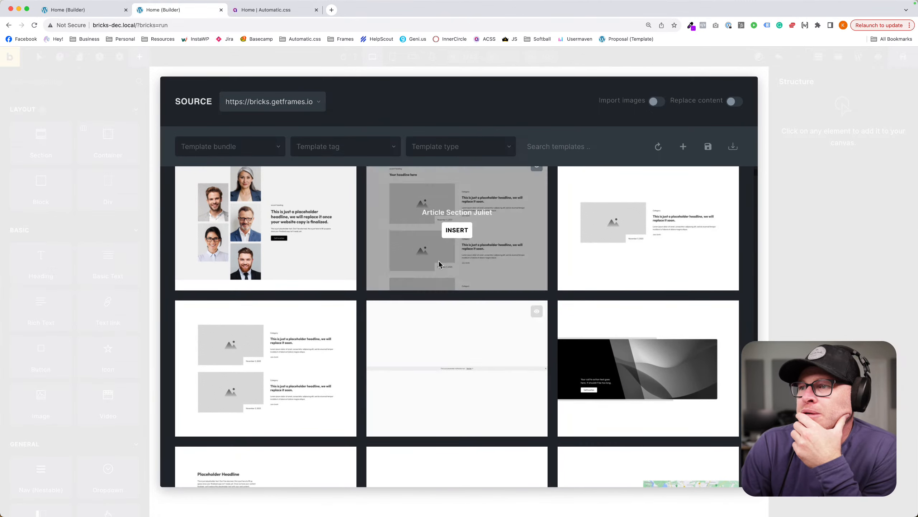
{"action": "left_click", "coordinate": [448, 230]}
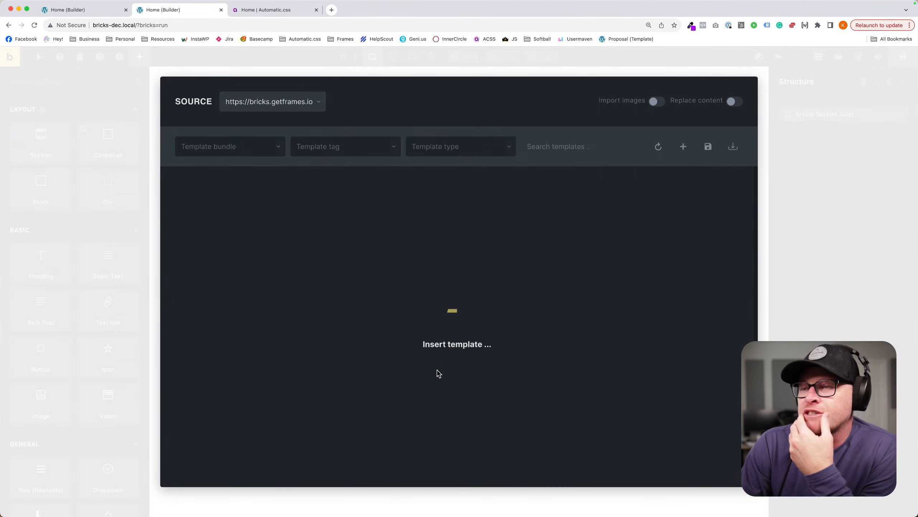
{"action": "scroll", "coordinate": [529, 218], "scroll_direction": "down", "scroll_amount": 5}
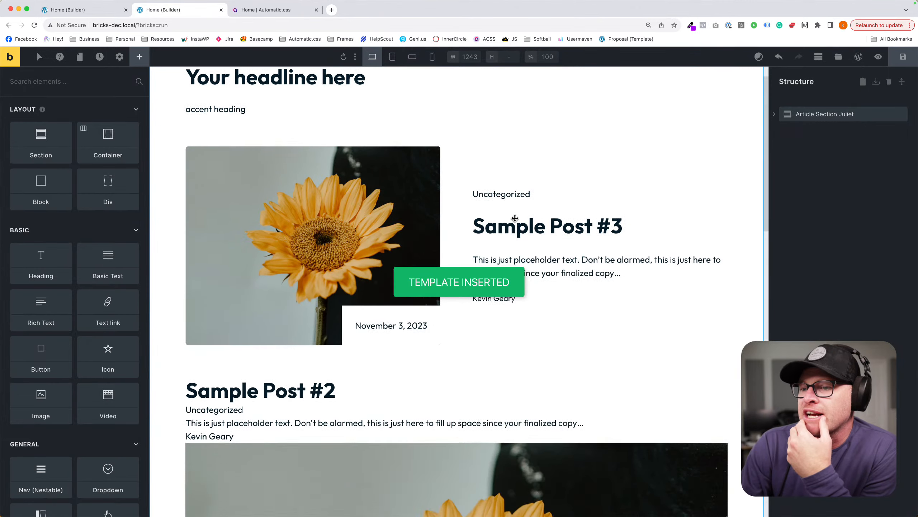
{"action": "scroll", "coordinate": [510, 221], "scroll_direction": "up", "scroll_amount": 5}
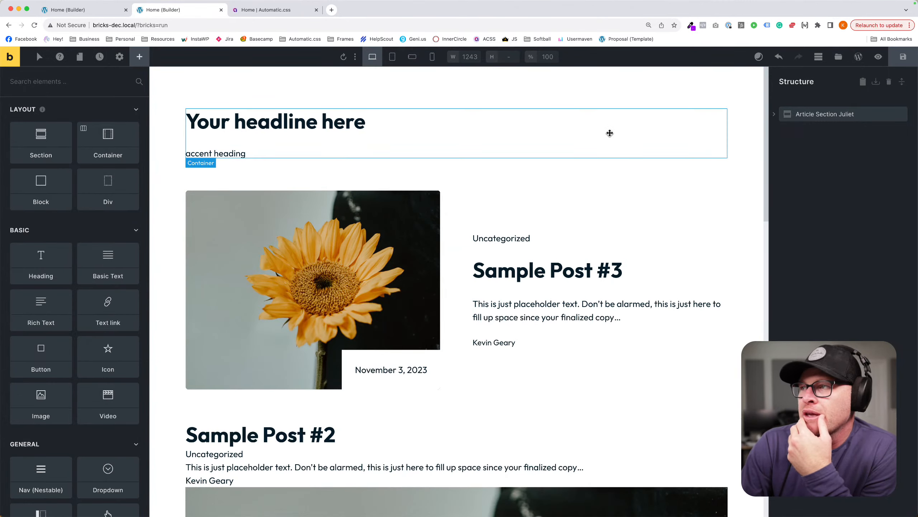
{"action": "key", "text": "super+minus"}
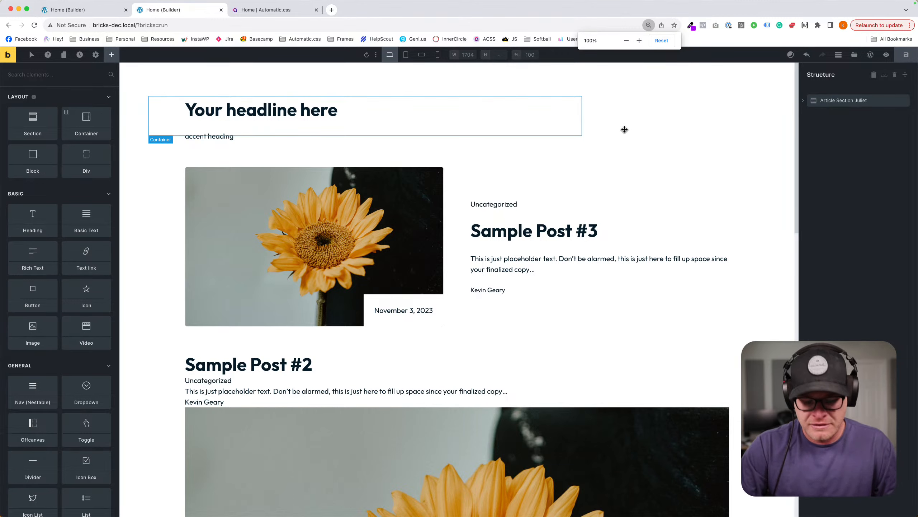
Examine the layout settings and classes of Article Section Juliet and its child elements Intro Bravo and Article Grid Juliet.
{"action": "left_click", "coordinate": [478, 154]}
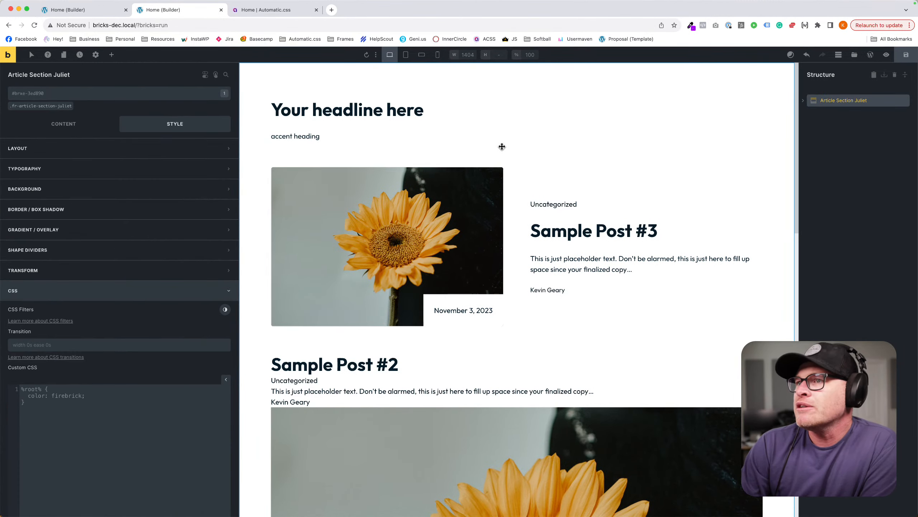
{"action": "left_click", "coordinate": [135, 149]}
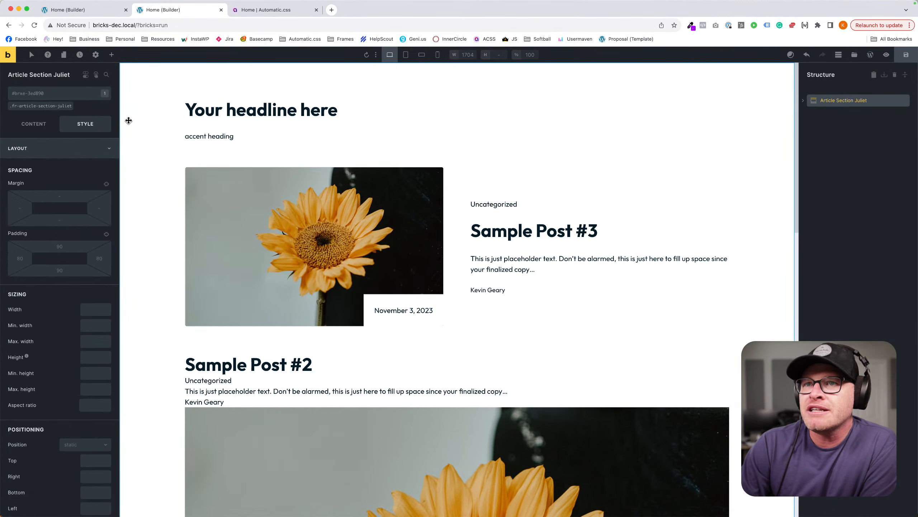
{"action": "left_click", "coordinate": [802, 100]}
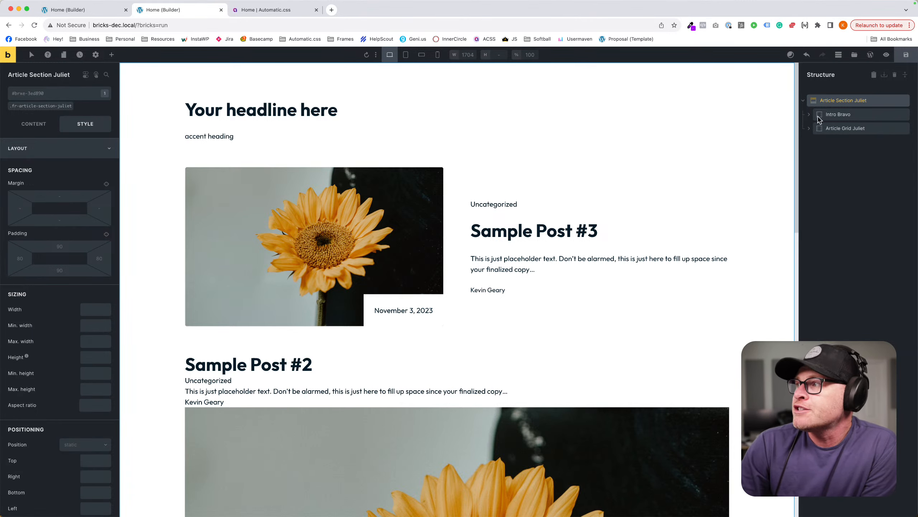
{"action": "left_click", "coordinate": [803, 101]}
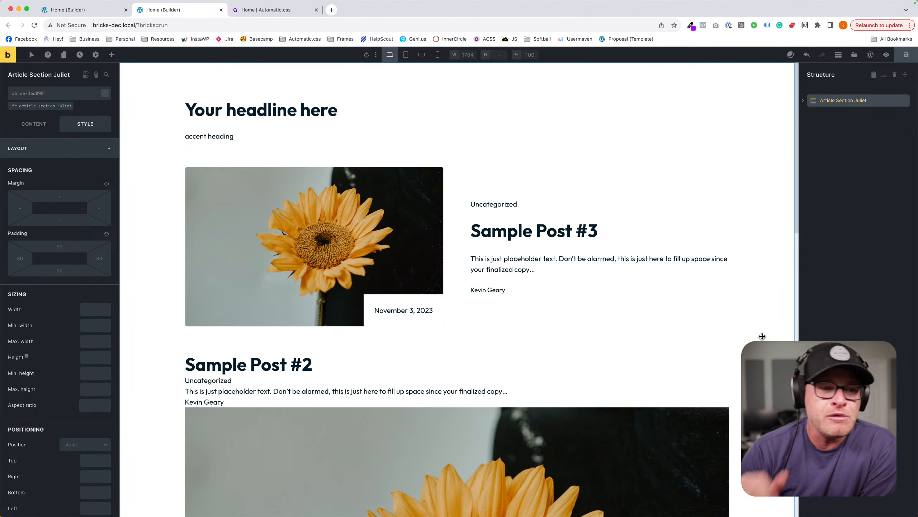
{"action": "left_click", "coordinate": [802, 103]}
{"action": "left_click", "coordinate": [844, 115]}
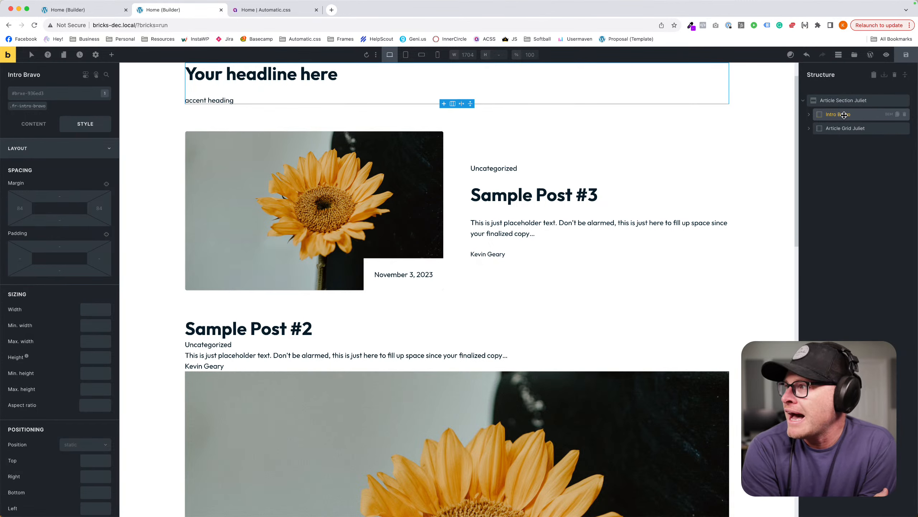
{"action": "left_click", "coordinate": [847, 128]}
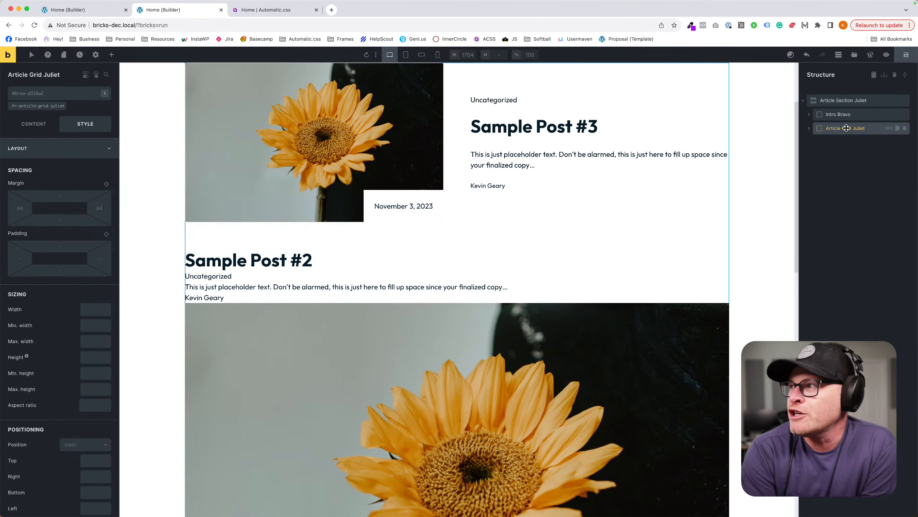
{"action": "left_click", "coordinate": [842, 101]}
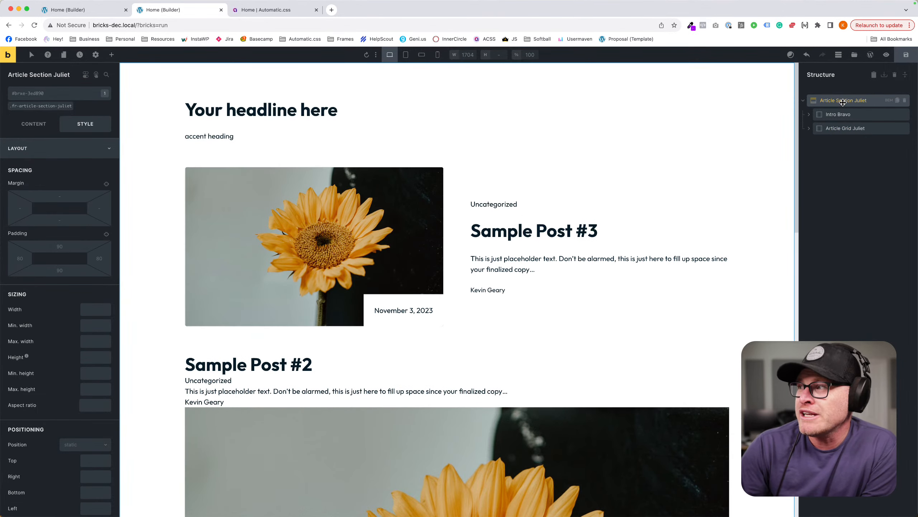
{"action": "left_click", "coordinate": [842, 129]}
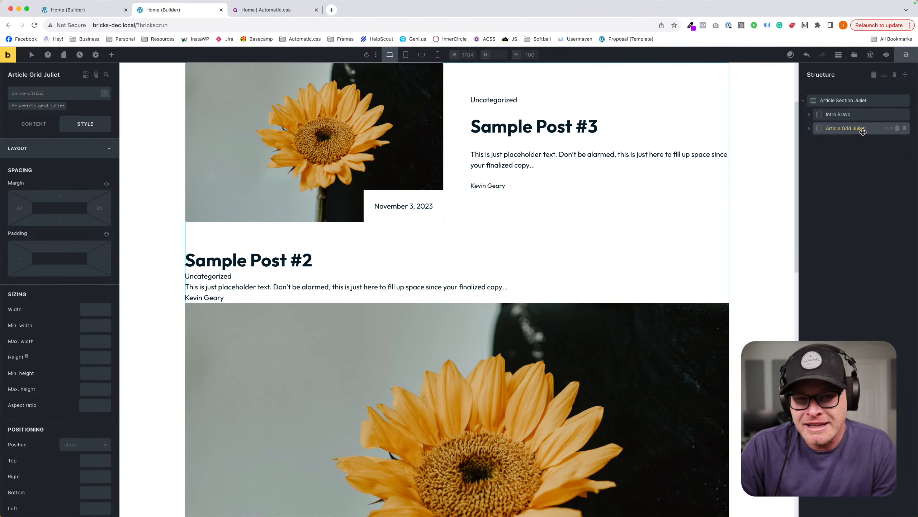
{"action": "left_click", "coordinate": [857, 102]}
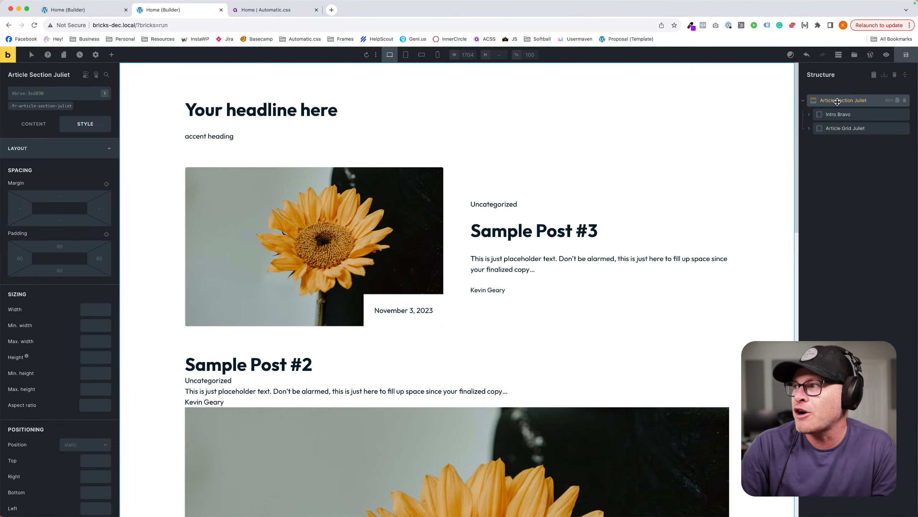
Review the BEM class names proposed for every element in Article Section Juliet and close the generator without applying them.
{"action": "left_click", "coordinate": [888, 101]}
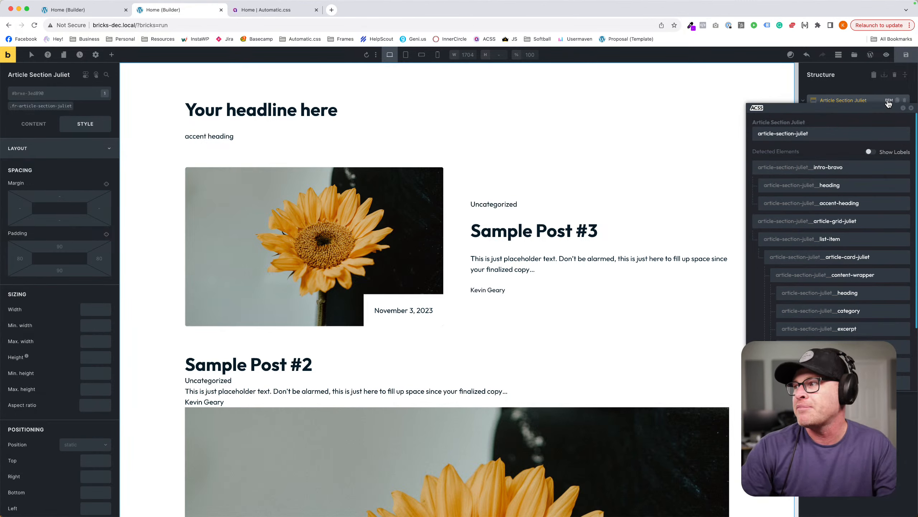
{"action": "scroll", "coordinate": [864, 215], "scroll_direction": "down", "scroll_amount": 3}
{"action": "scroll", "coordinate": [864, 214], "scroll_direction": "up", "scroll_amount": 3}
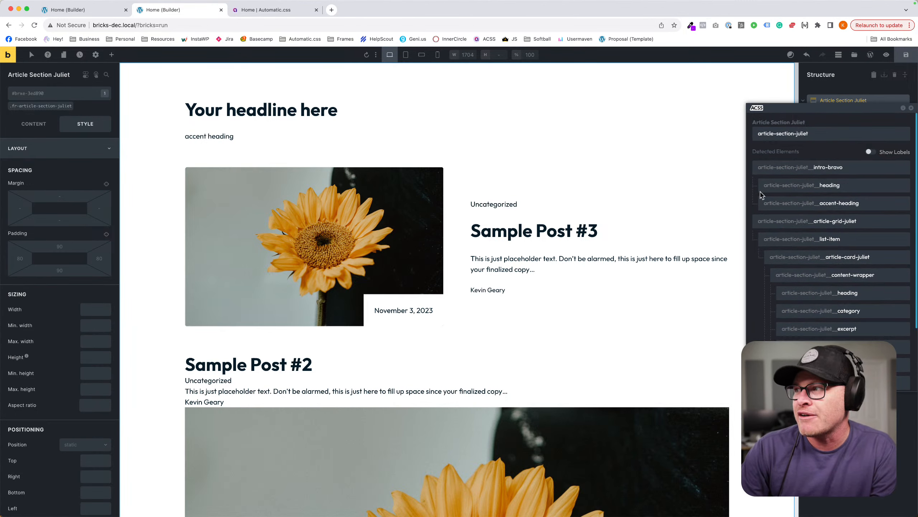
{"action": "scroll", "coordinate": [808, 213], "scroll_direction": "down", "scroll_amount": 2}
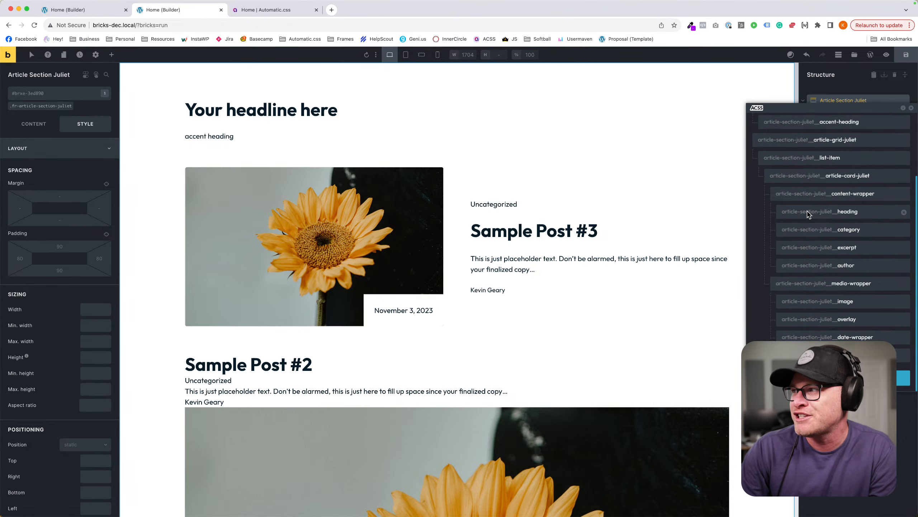
{"action": "scroll", "coordinate": [807, 213], "scroll_direction": "up", "scroll_amount": 3}
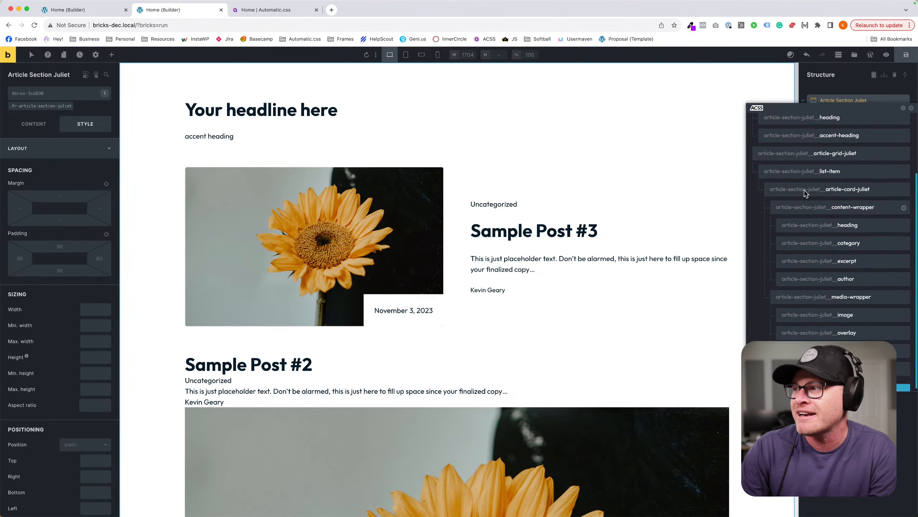
{"action": "left_click", "coordinate": [911, 108]}
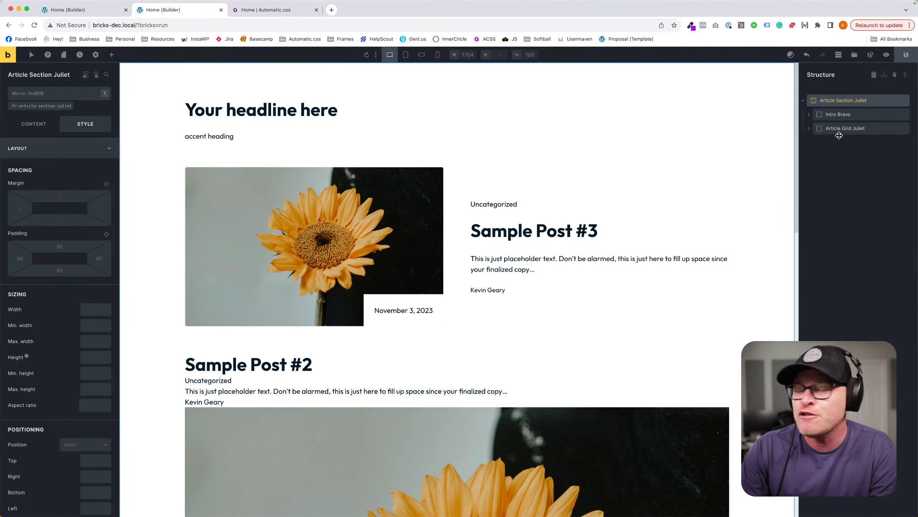
Inspect the classes on the list item, Article Card Juliet, Content Wrapper and Media Wrapper nested inside Article Grid Juliet.
{"action": "left_click", "coordinate": [808, 130]}
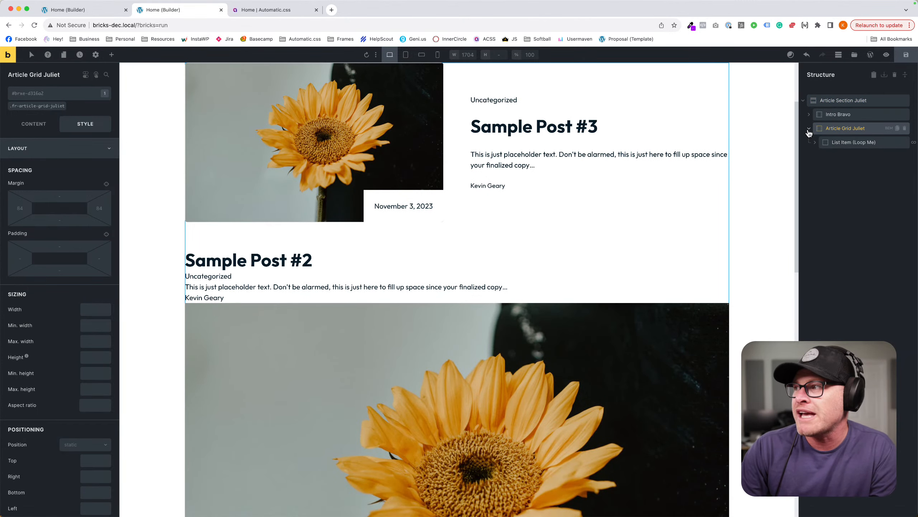
{"action": "left_click", "coordinate": [844, 143]}
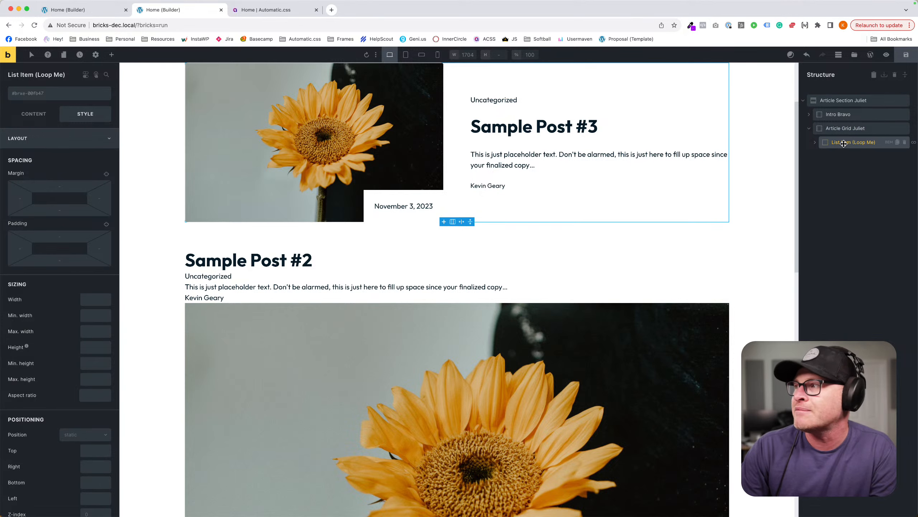
{"action": "left_click", "coordinate": [815, 142]}
{"action": "left_click", "coordinate": [848, 158]}
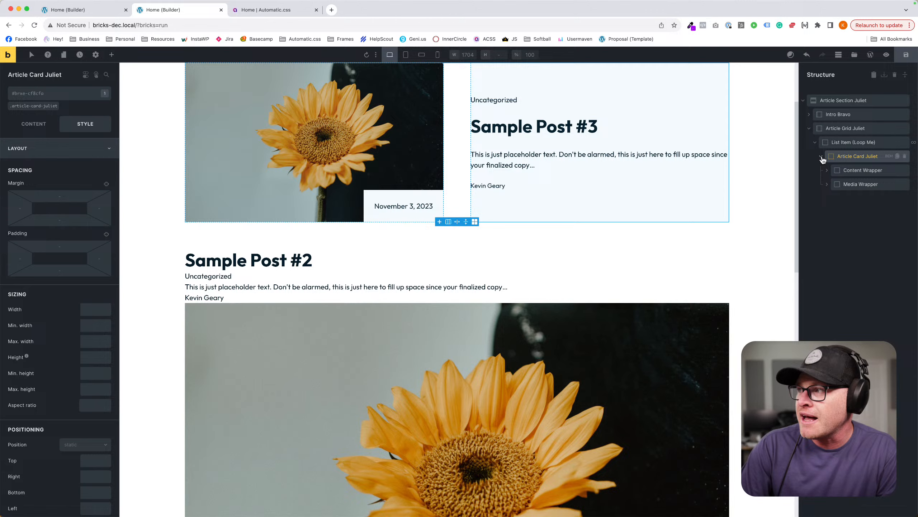
{"action": "left_click", "coordinate": [863, 170]}
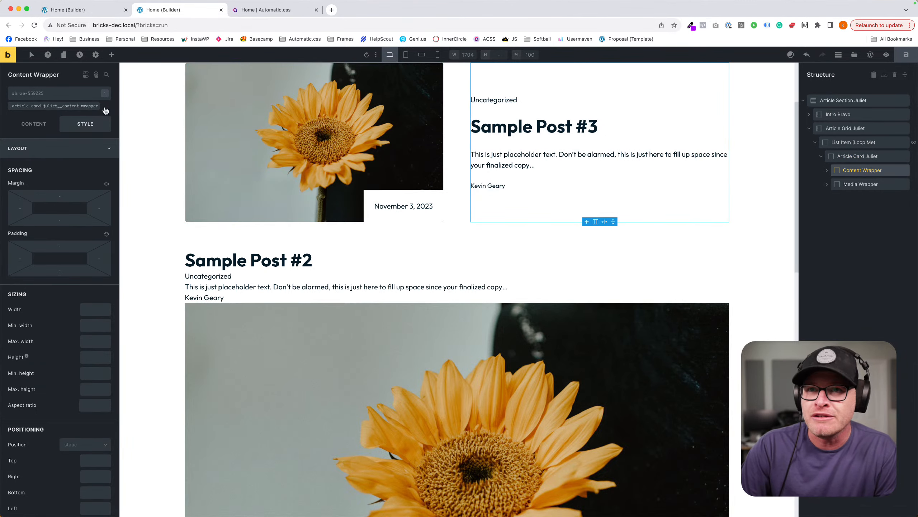
{"action": "left_click", "coordinate": [868, 184]}
{"action": "left_click", "coordinate": [865, 171]}
{"action": "left_click", "coordinate": [863, 184]}
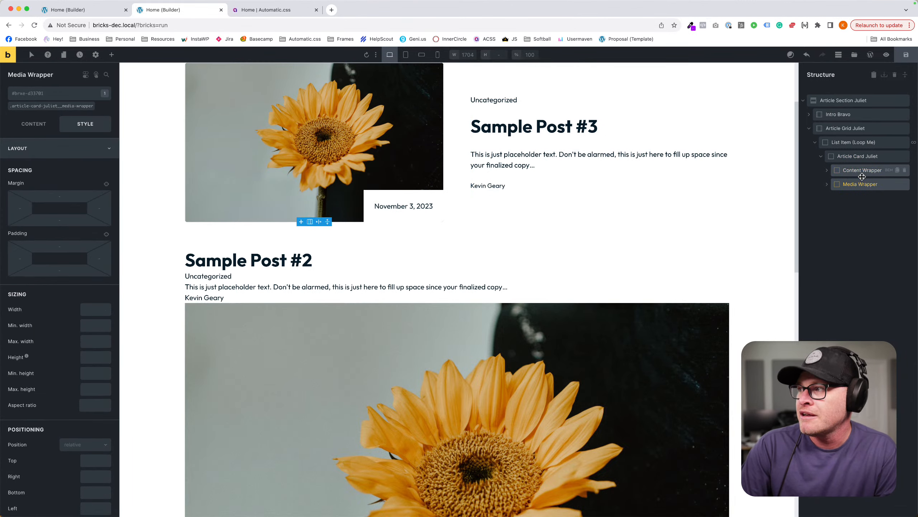
{"action": "left_click", "coordinate": [863, 170]}
{"action": "left_click", "coordinate": [862, 157]}
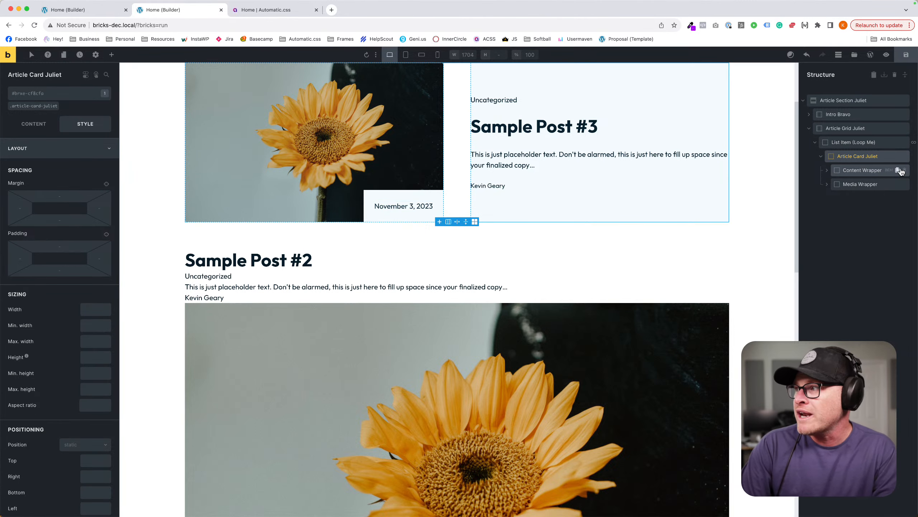
Check the BEM class generator's Rename Classes mode for Article Card Juliet and close it without changes.
{"action": "left_click", "coordinate": [885, 156]}
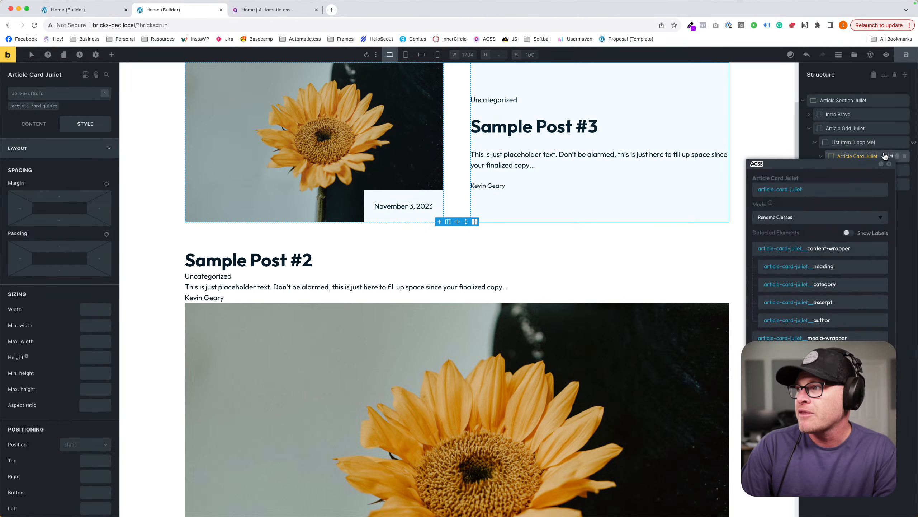
{"action": "left_click", "coordinate": [783, 218]}
{"action": "left_click", "coordinate": [789, 218]}
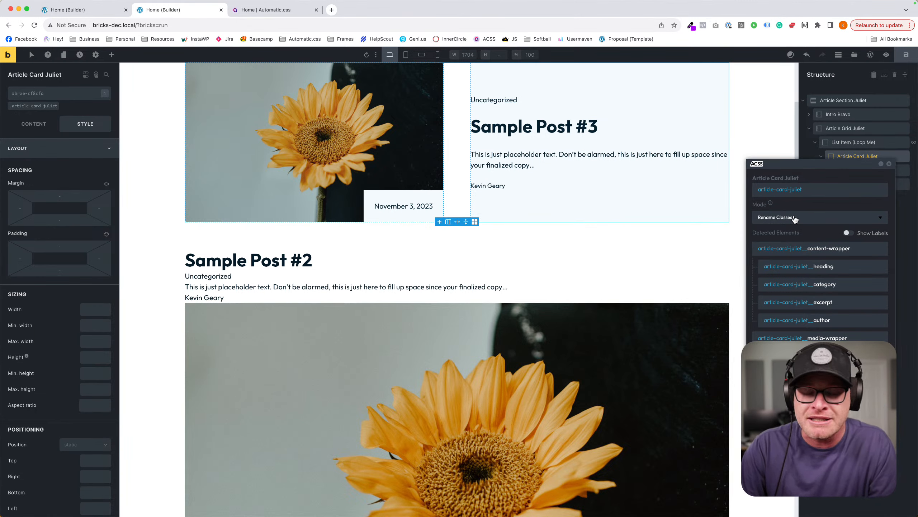
{"action": "left_click", "coordinate": [889, 164]}
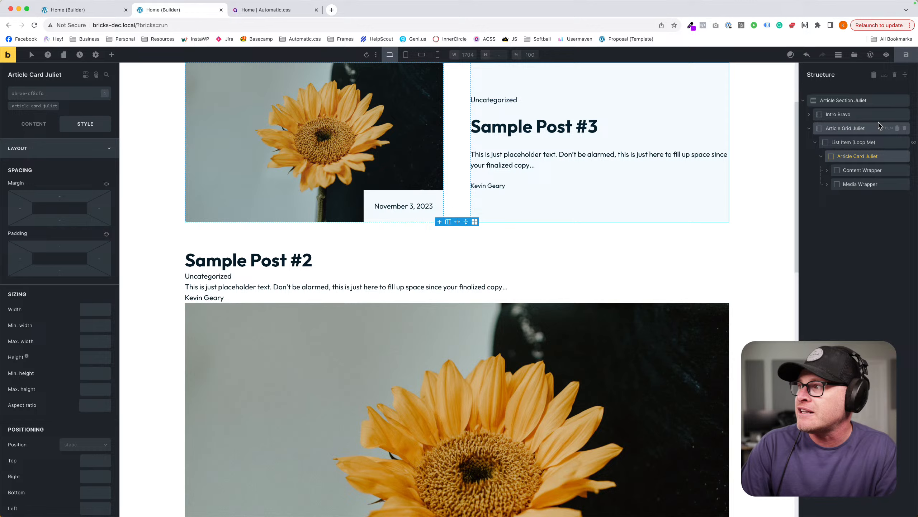
Compare the BEM names proposed from Article Section Juliet for its nested intro, grid and card, leaving the classes unapplied.
{"action": "left_click", "coordinate": [874, 101]}
{"action": "left_click", "coordinate": [890, 101]}
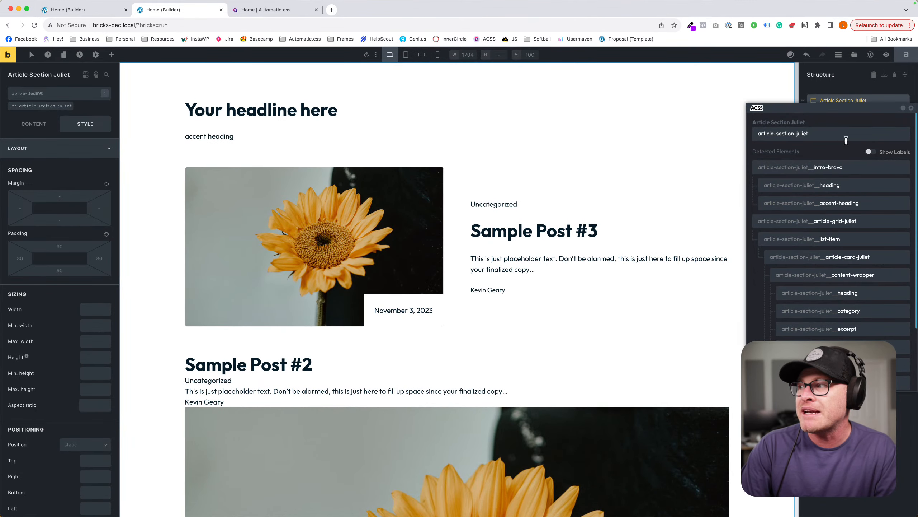
{"action": "scroll", "coordinate": [812, 183], "scroll_direction": "down", "scroll_amount": 3}
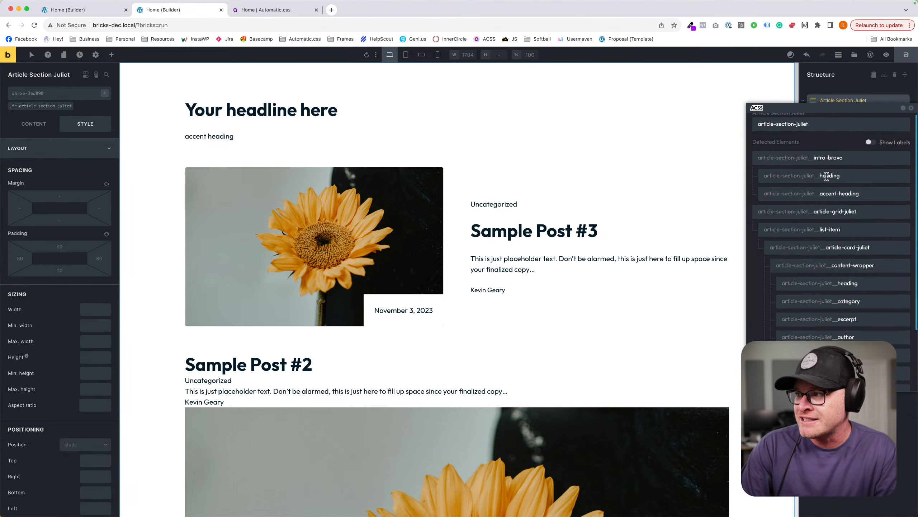
{"action": "scroll", "coordinate": [818, 220], "scroll_direction": "up", "scroll_amount": 3}
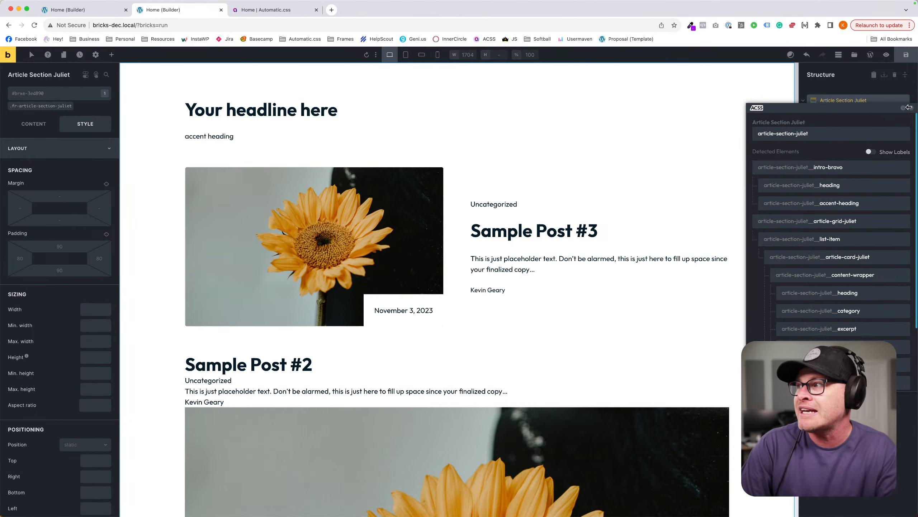
{"action": "left_click", "coordinate": [908, 108]}
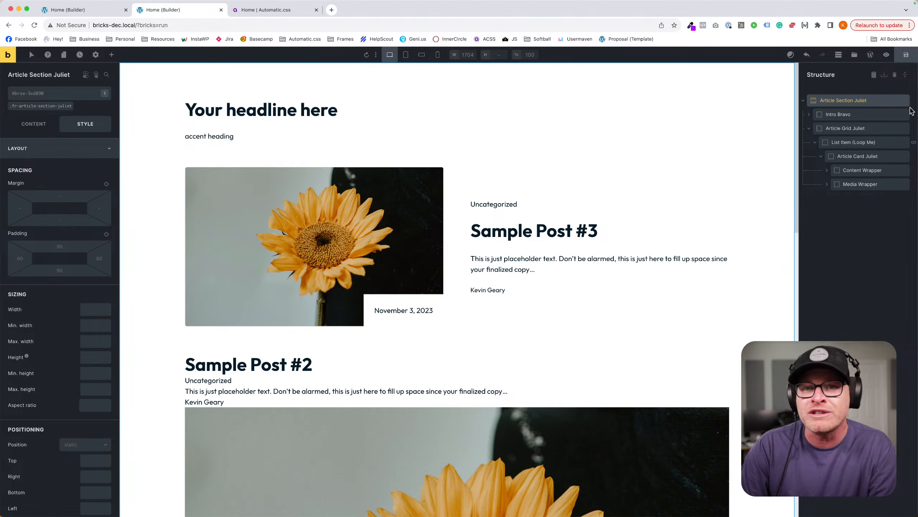
Open the BEM class generator for Article Card Juliet and compare the Create New & Keep Old mode with Create New & Delete Old.
{"action": "left_click", "coordinate": [889, 157]}
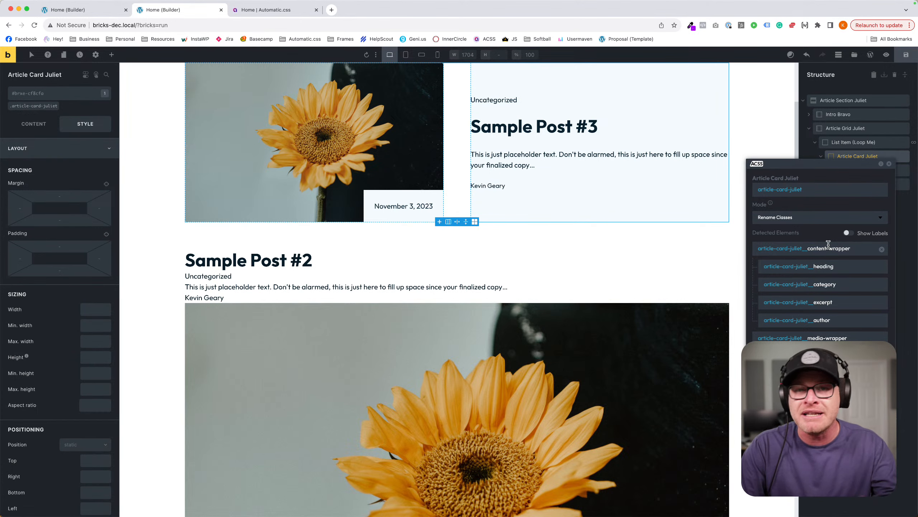
{"action": "left_click", "coordinate": [792, 218]}
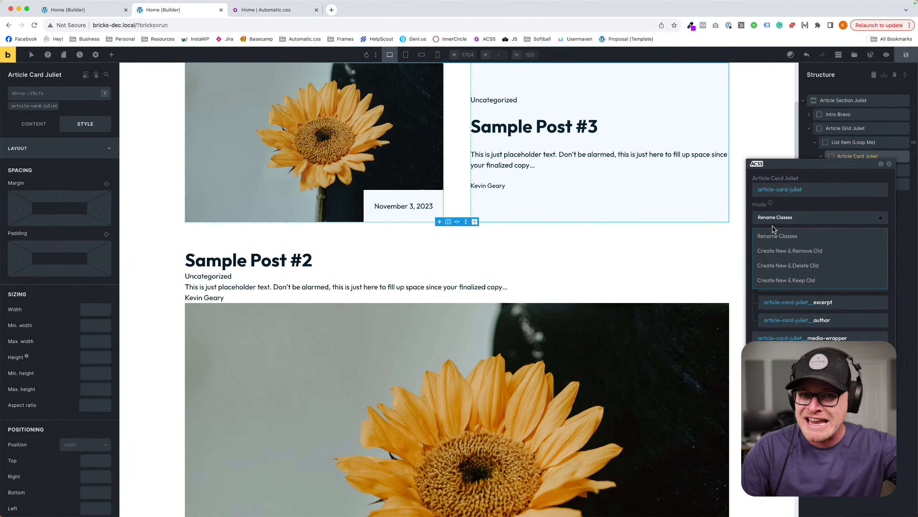
{"action": "left_click", "coordinate": [794, 279]}
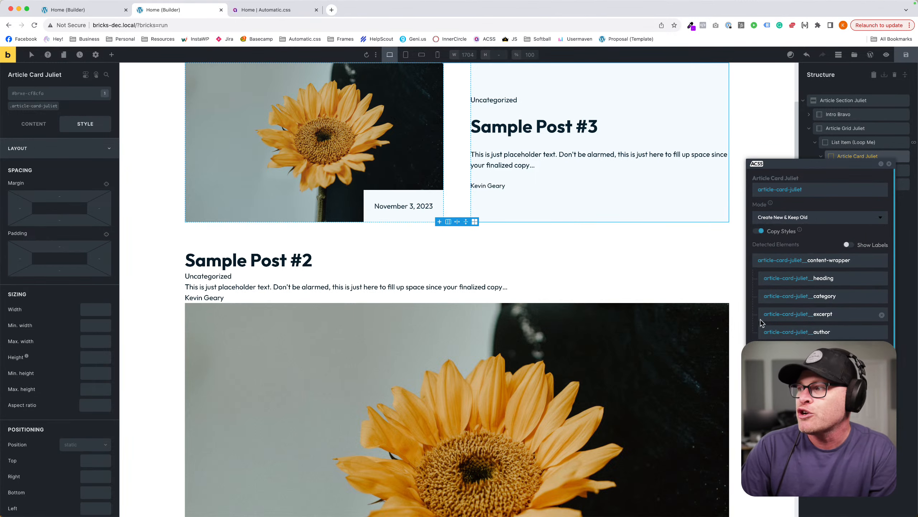
{"action": "left_click", "coordinate": [797, 219]}
{"action": "left_click", "coordinate": [799, 268]}
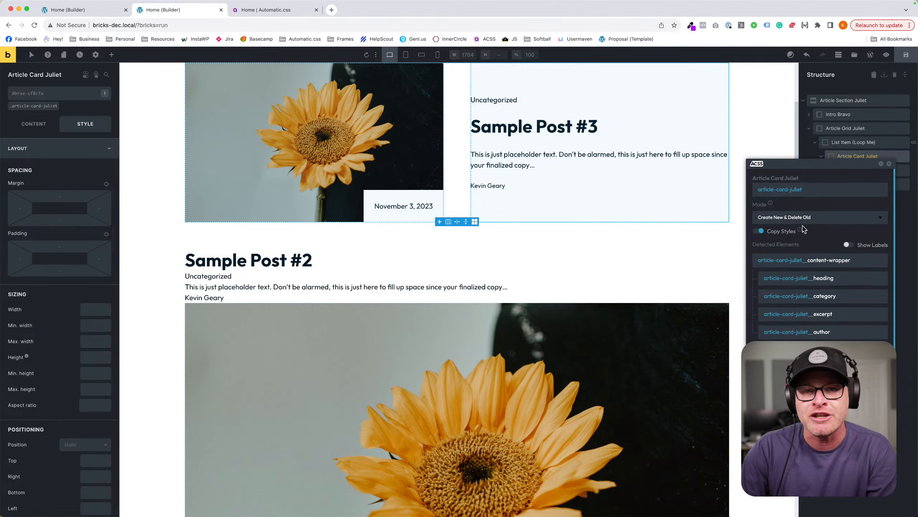
Compare the generator's Rename Classes and Create New & Delete Old modes for Article Card Juliet, and close it without applying.
{"action": "left_click", "coordinate": [810, 218]}
{"action": "left_click", "coordinate": [777, 231]}
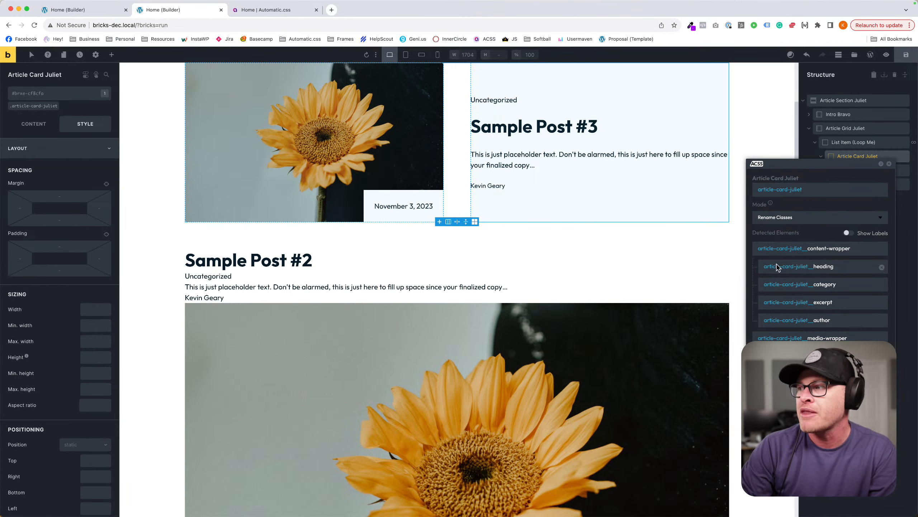
{"action": "left_click", "coordinate": [803, 225]}
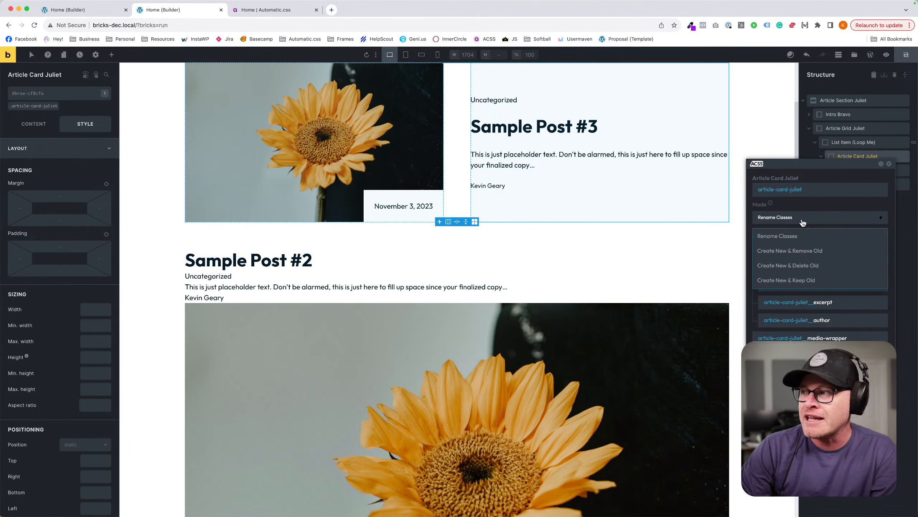
{"action": "left_click", "coordinate": [800, 267]}
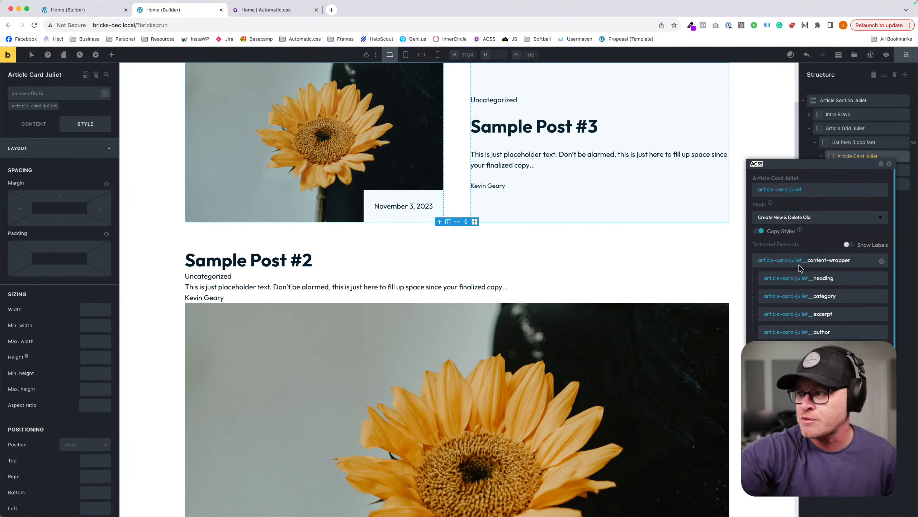
{"action": "left_click", "coordinate": [804, 224]}
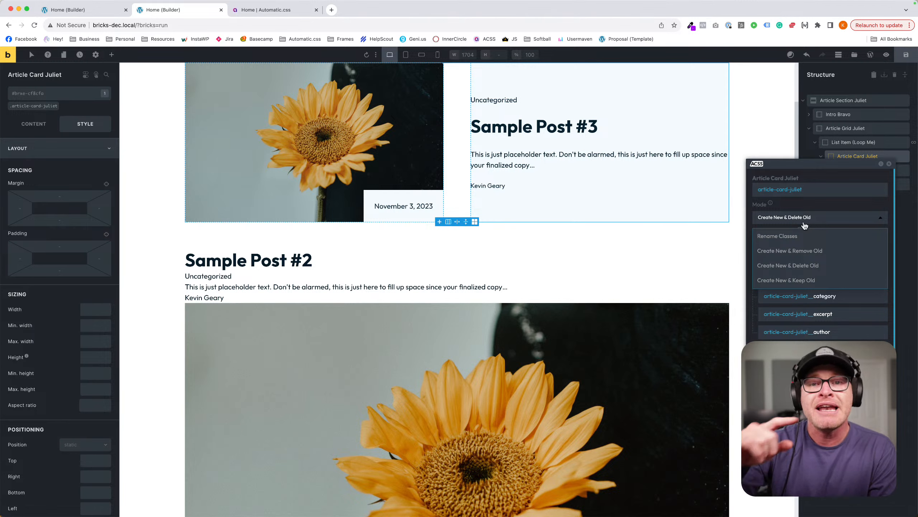
{"action": "left_click", "coordinate": [770, 238]}
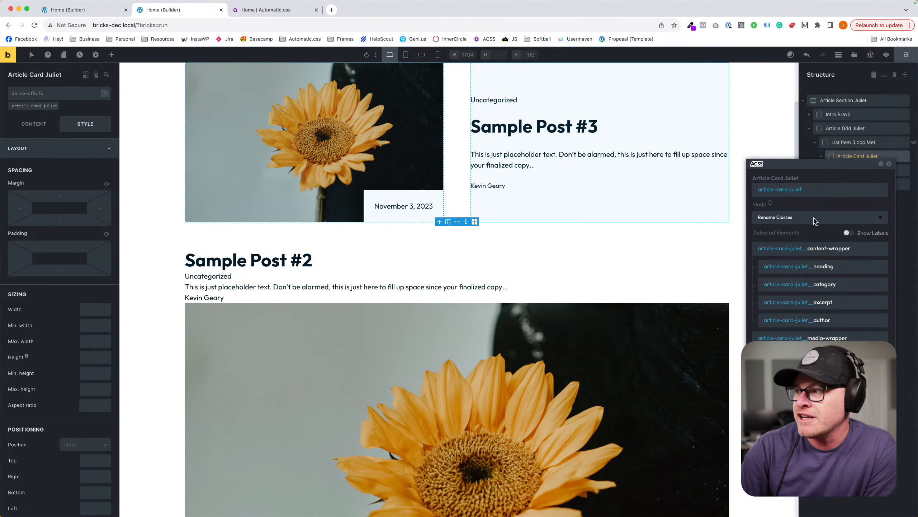
{"action": "left_click", "coordinate": [889, 165]}
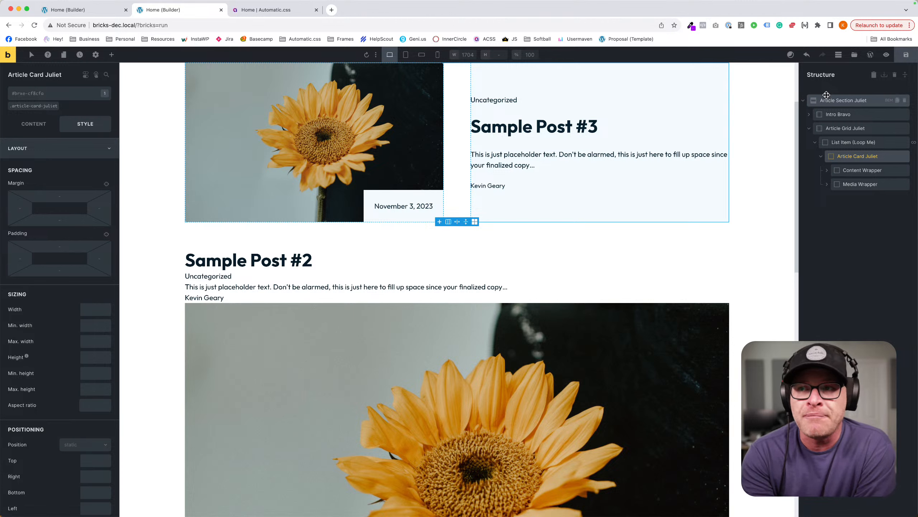
Delete Article Section Juliet and add a new section whose container uses the grid--3 utility class.
{"action": "left_click", "coordinate": [905, 100]}
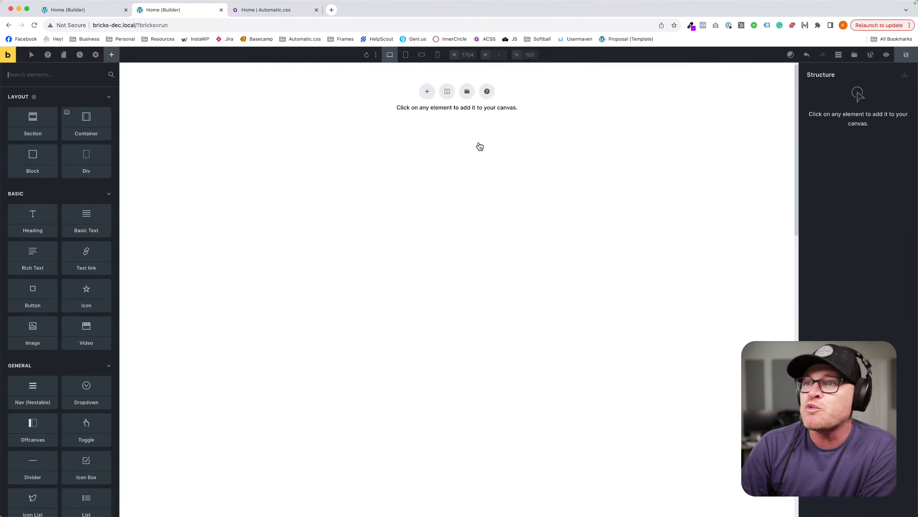
{"action": "left_click", "coordinate": [428, 95]}
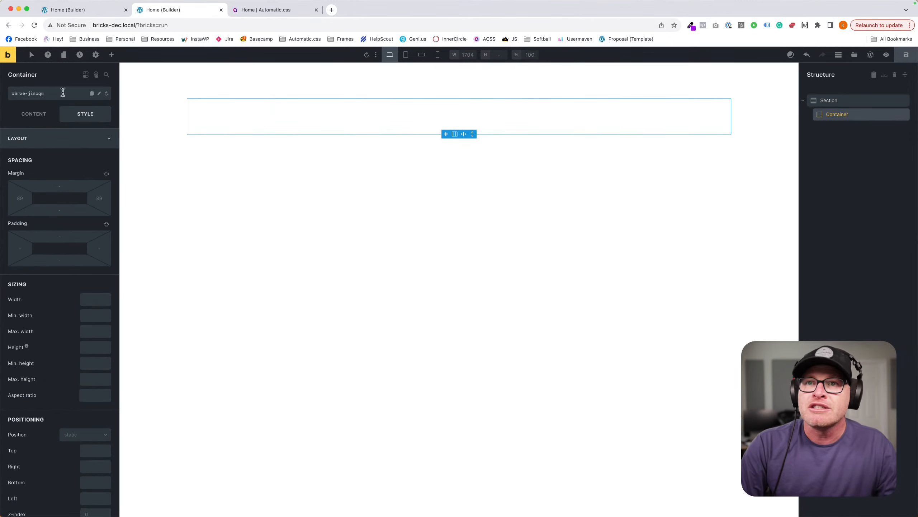
{"action": "left_click", "coordinate": [64, 92]}
{"action": "type", "text": "grid"}
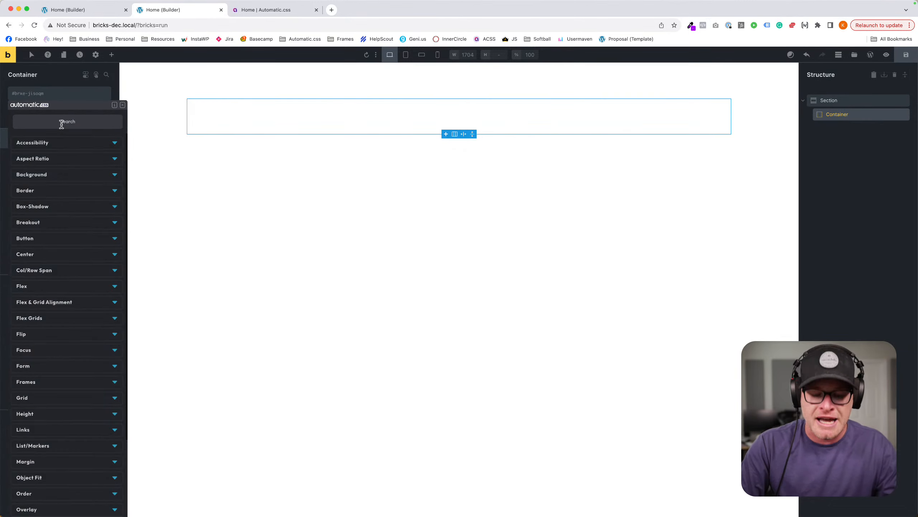
{"action": "left_click", "coordinate": [102, 156]}
{"action": "left_click", "coordinate": [244, 127]}
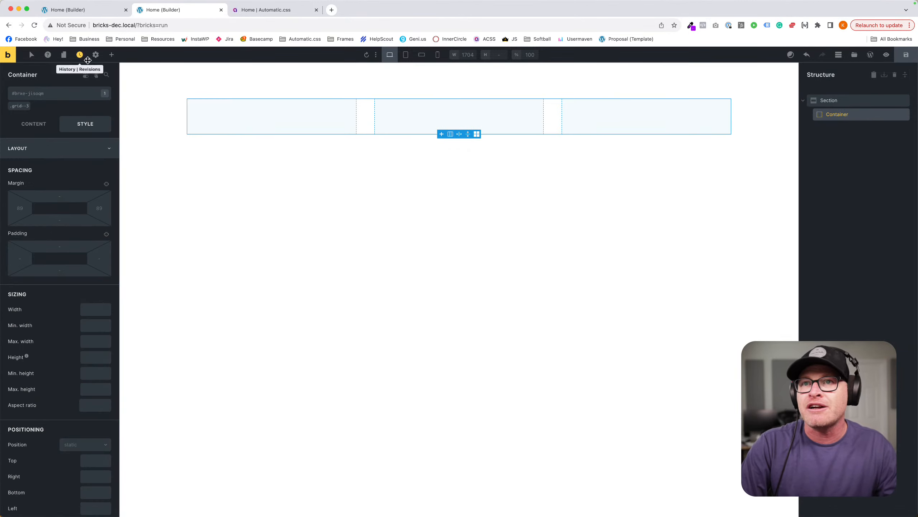
Add a block inside the grid container and create the global class my-card-2 on it.
{"action": "left_click", "coordinate": [110, 54]}
{"action": "type", "text": "block"}
{"action": "left_click_drag", "start_coordinate": [31, 109], "coordinate": [252, 105]}
{"action": "left_click", "coordinate": [49, 99]}
{"action": "type", "text": "my-card-2"}
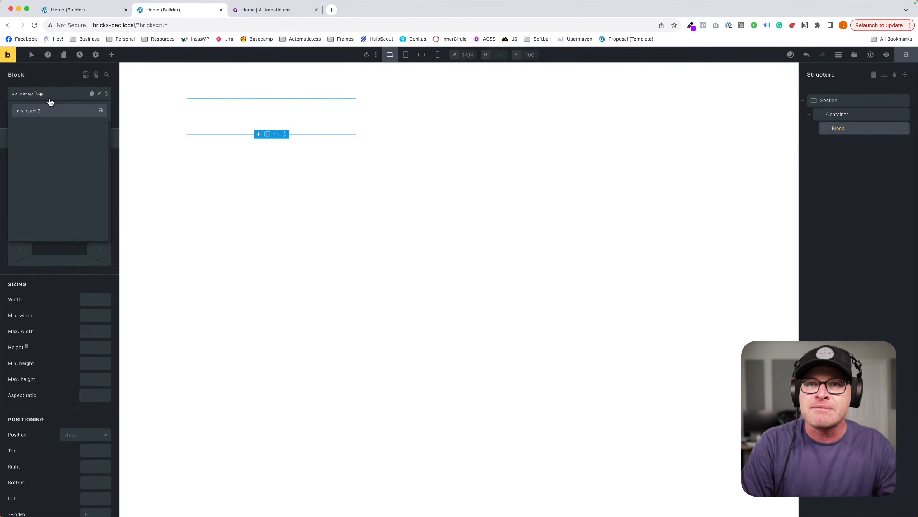
{"action": "key", "text": "Return"}
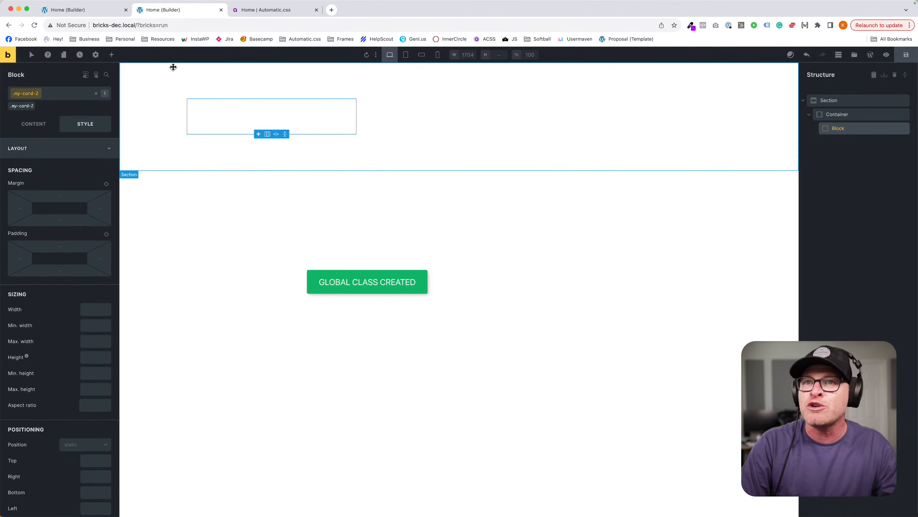
Add a heading inside the my-card-2 block and select the block again.
{"action": "left_click", "coordinate": [110, 55]}
{"action": "type", "text": "head"}
{"action": "key", "text": "Return"}
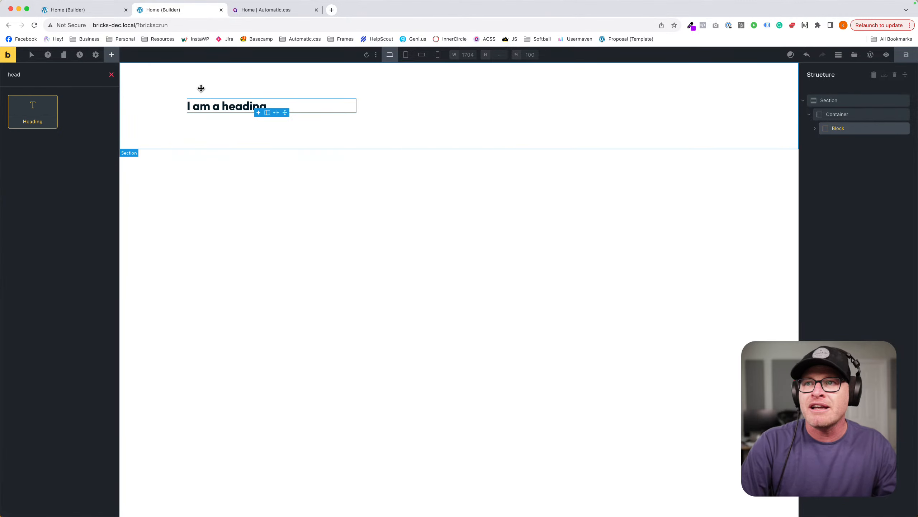
{"action": "left_click", "coordinate": [213, 111]}
{"action": "left_click", "coordinate": [322, 105]}
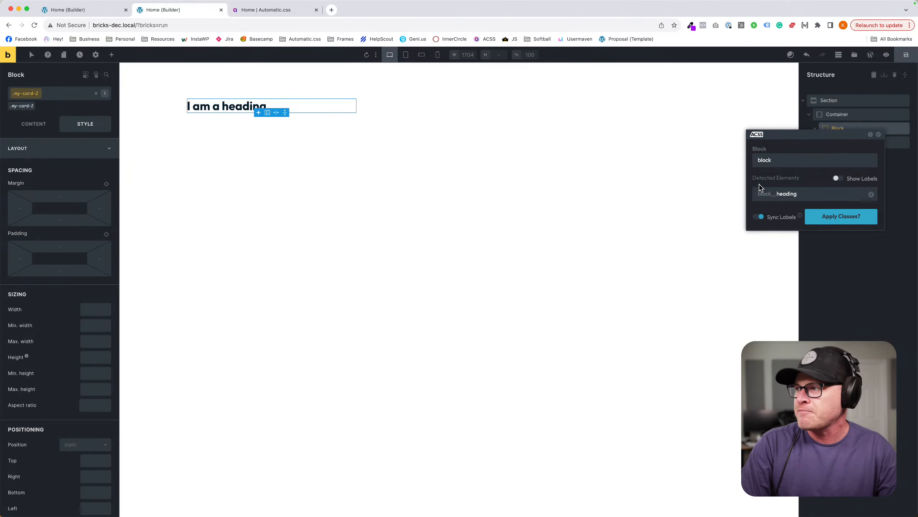
Try MyCard2 as the block name in the BEM class generator.
{"action": "left_click", "coordinate": [773, 160]}
{"action": "key", "text": "super+a"}
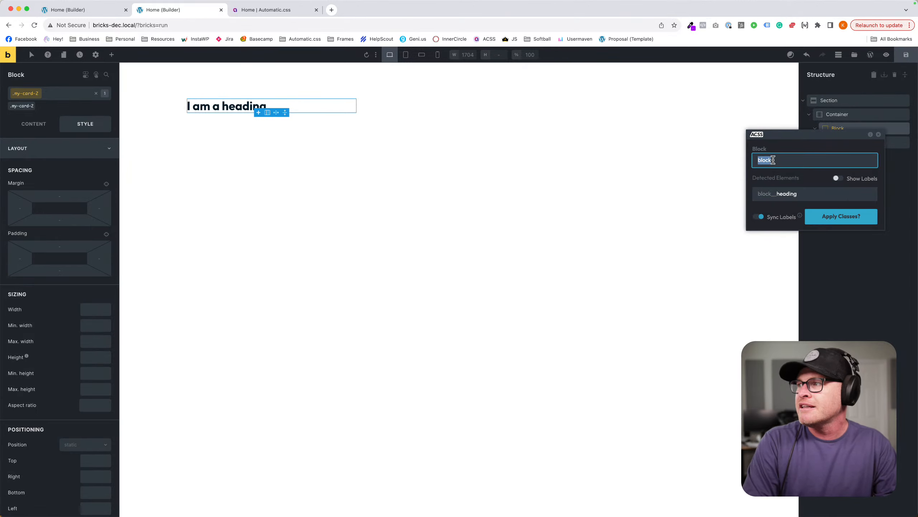
{"action": "type", "text": "My"}
{"action": "key", "text": "BackSpace"}
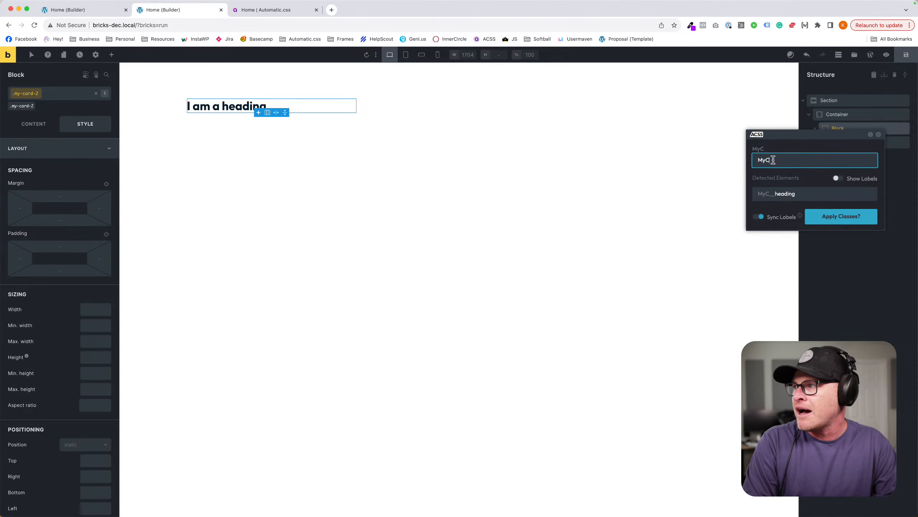
{"action": "type", "text": "Card23"}
{"action": "key", "text": "BackSpace"}
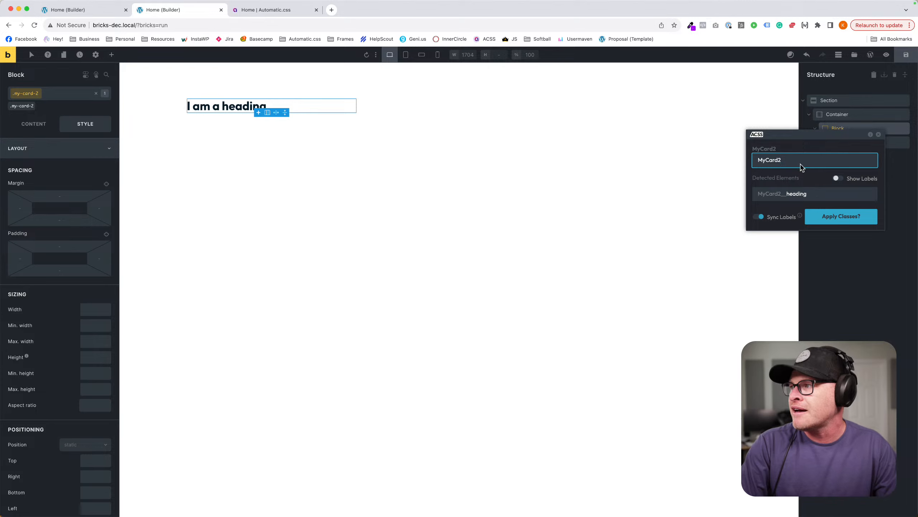
Set the BEM block name to my-card-2, apply the classes to the card, and check the class on its heading.
{"action": "key", "text": "super+a"}
{"action": "key", "text": "BackSpace"}
{"action": "type", "text": "my-card-2"}
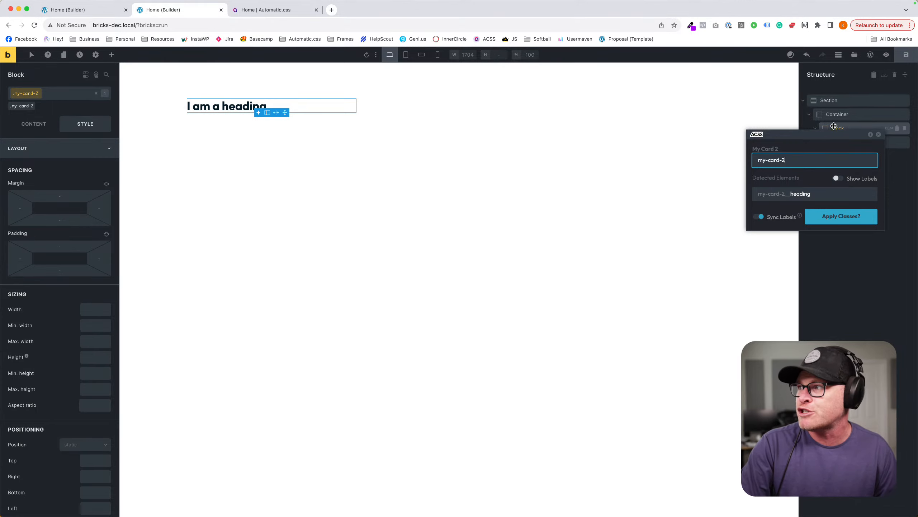
{"action": "left_click", "coordinate": [831, 219]}
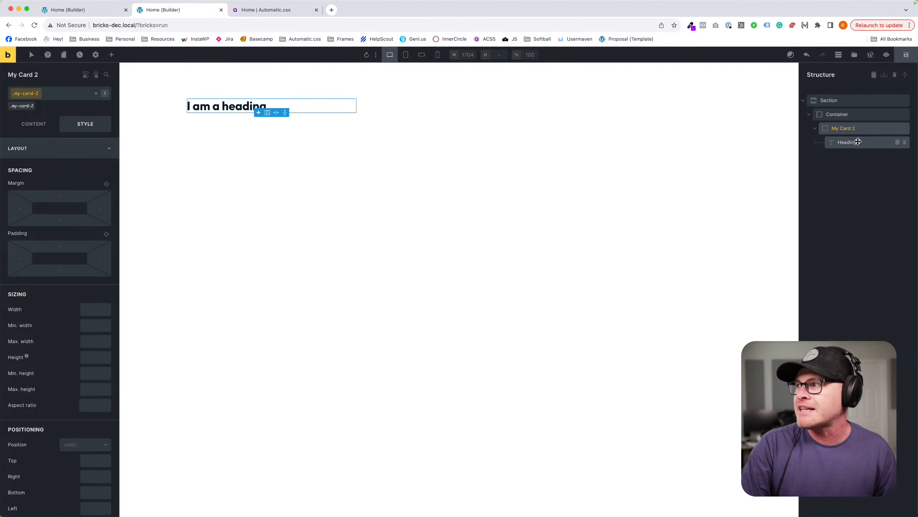
{"action": "left_click", "coordinate": [847, 141]}
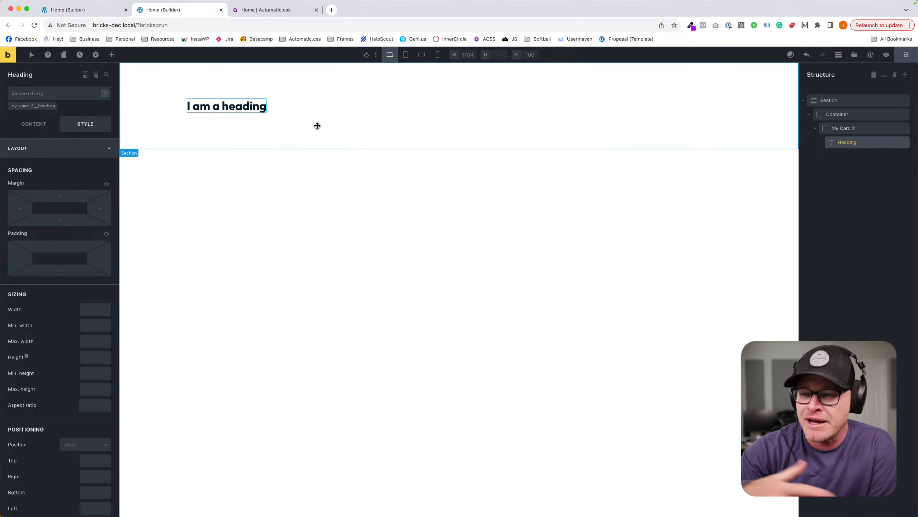
{"action": "left_click", "coordinate": [260, 113]}
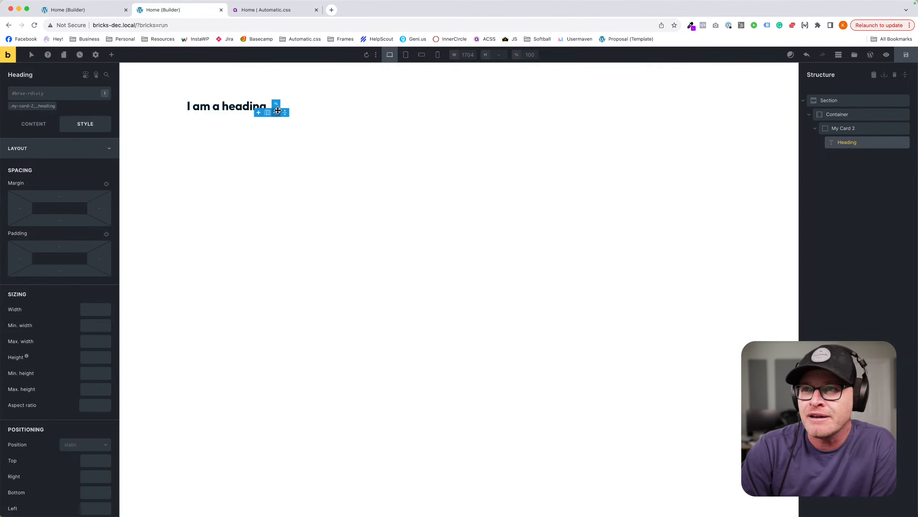
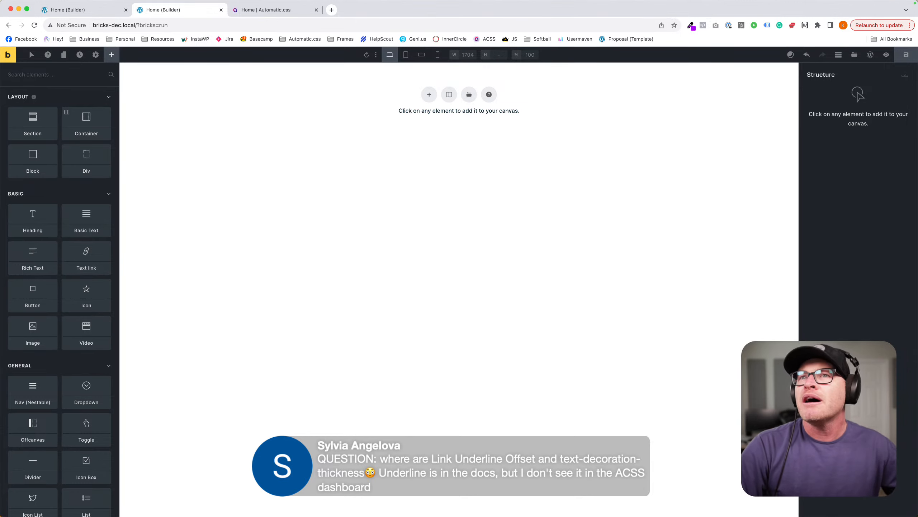
Close the Home builder tab showing Content Section Foxtrot and open the Home page's WordPress editor in a tab placed first.
{"action": "left_click", "coordinate": [123, 12]}
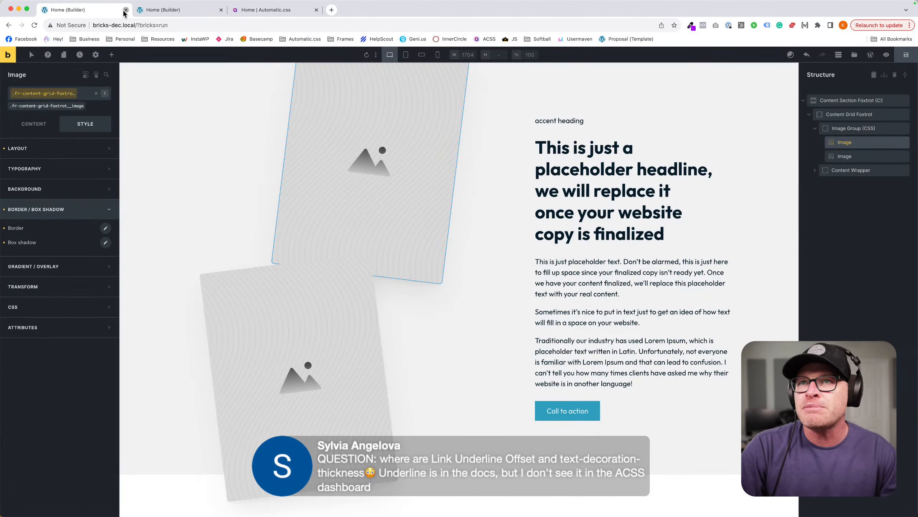
{"action": "left_click", "coordinate": [125, 10]}
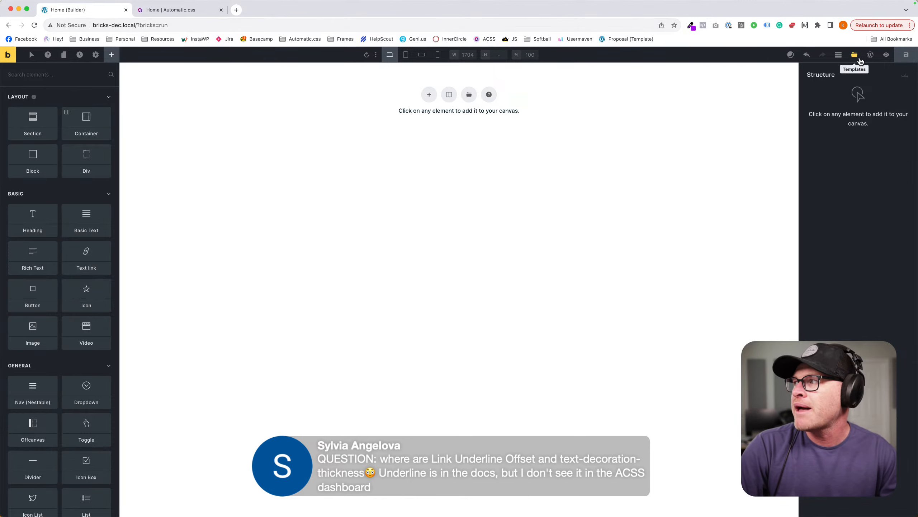
{"action": "left_click", "coordinate": [870, 55]}
{"action": "left_click_drag", "start_coordinate": [176, 15], "coordinate": [104, 16]}
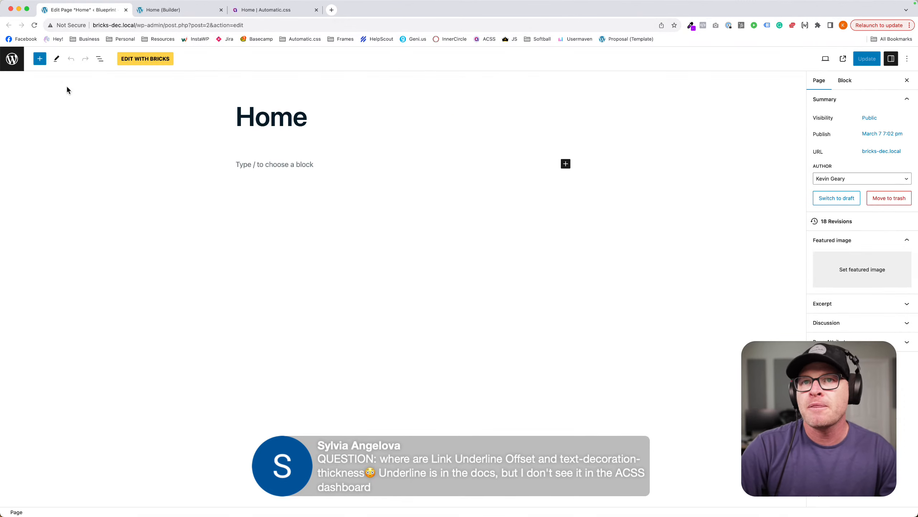
Open the Automatic CSS settings in the WordPress admin and view the Additional Styling options.
{"action": "left_click", "coordinate": [12, 62]}
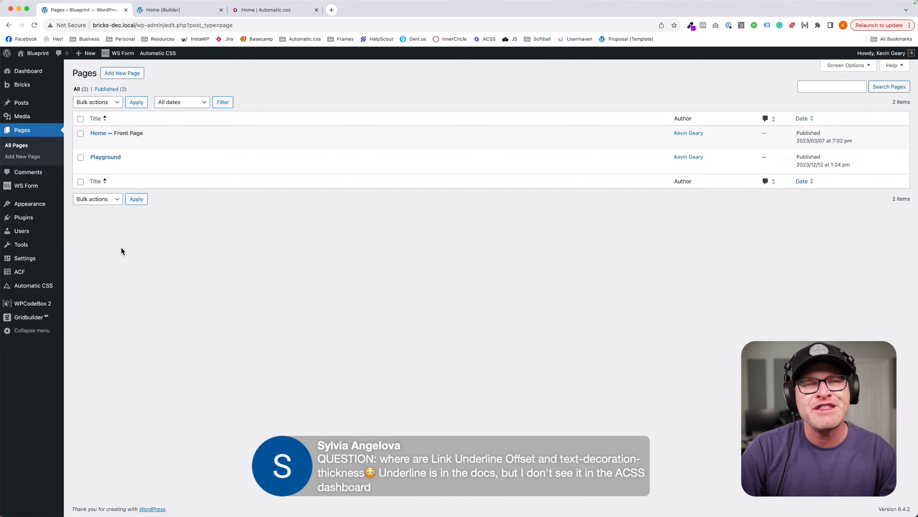
{"action": "left_click", "coordinate": [36, 294]}
{"action": "left_click", "coordinate": [318, 213]}
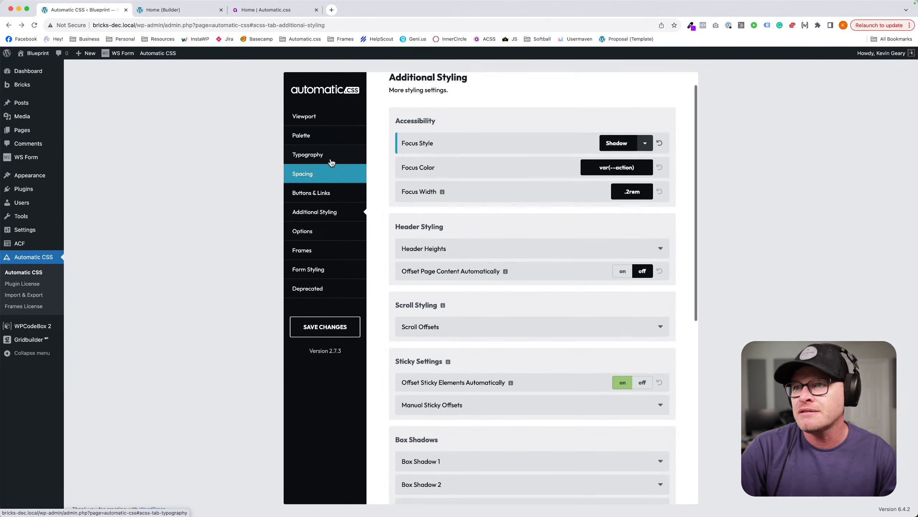
Set the default Link Decoration to Underline in the Buttons & Links settings.
{"action": "left_click", "coordinate": [327, 193]}
{"action": "scroll", "coordinate": [512, 231], "scroll_direction": "down", "scroll_amount": 5}
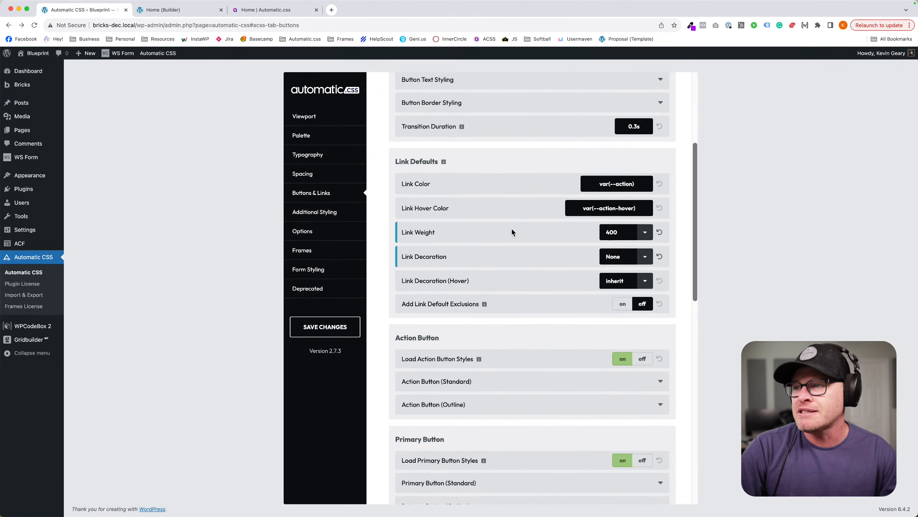
{"action": "scroll", "coordinate": [512, 227], "scroll_direction": "down", "scroll_amount": 3}
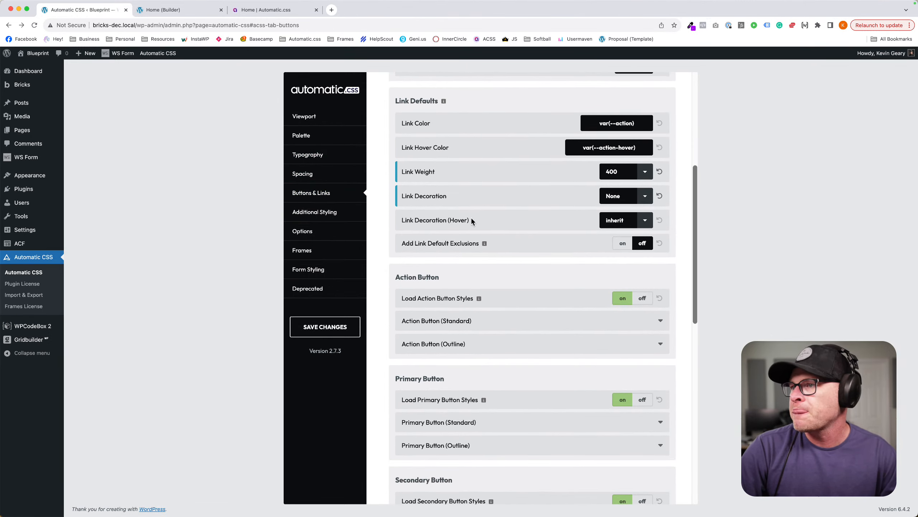
{"action": "left_click", "coordinate": [626, 196]}
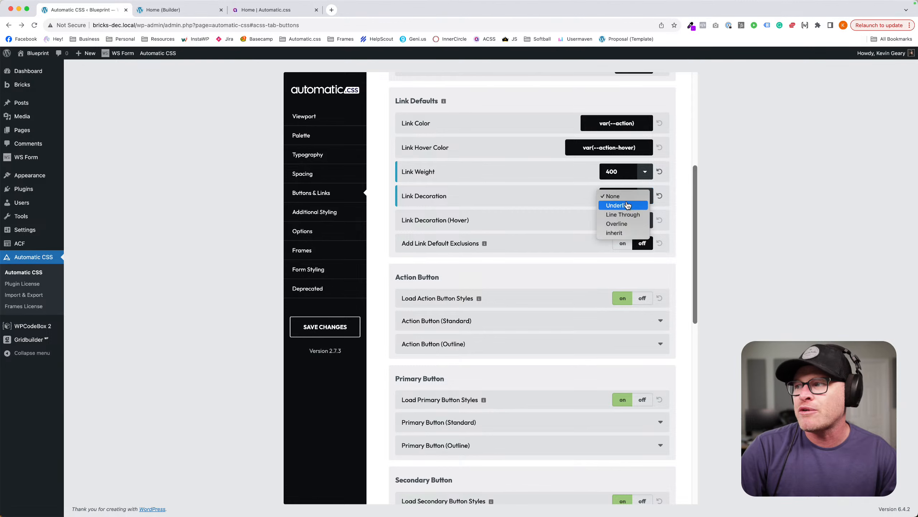
{"action": "left_click", "coordinate": [627, 206]}
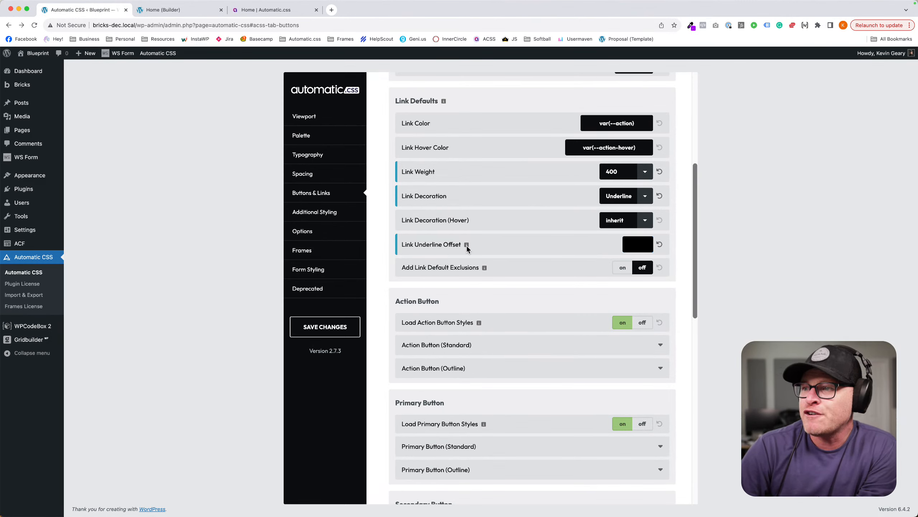
Set the default Link Decoration to None and look over its other decoration options.
{"action": "scroll", "coordinate": [398, 242], "scroll_direction": "down", "scroll_amount": 1}
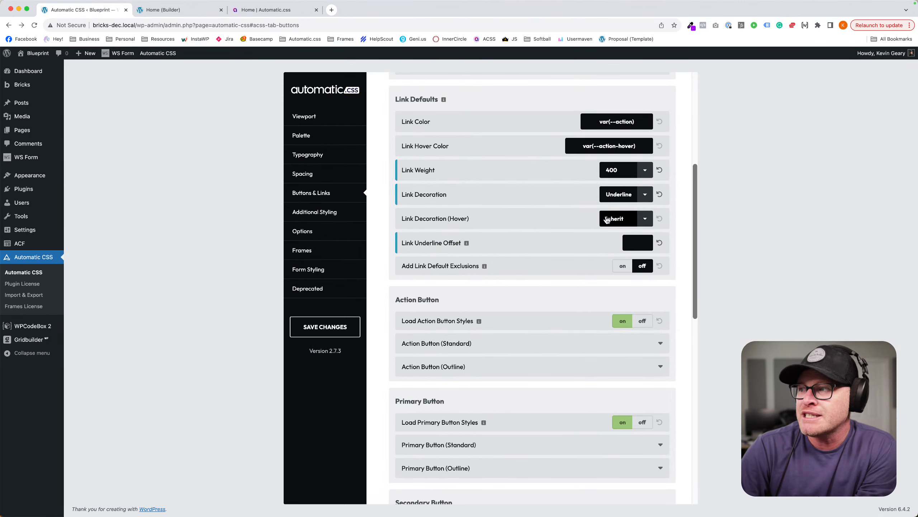
{"action": "left_click", "coordinate": [628, 198]}
{"action": "left_click", "coordinate": [627, 186]}
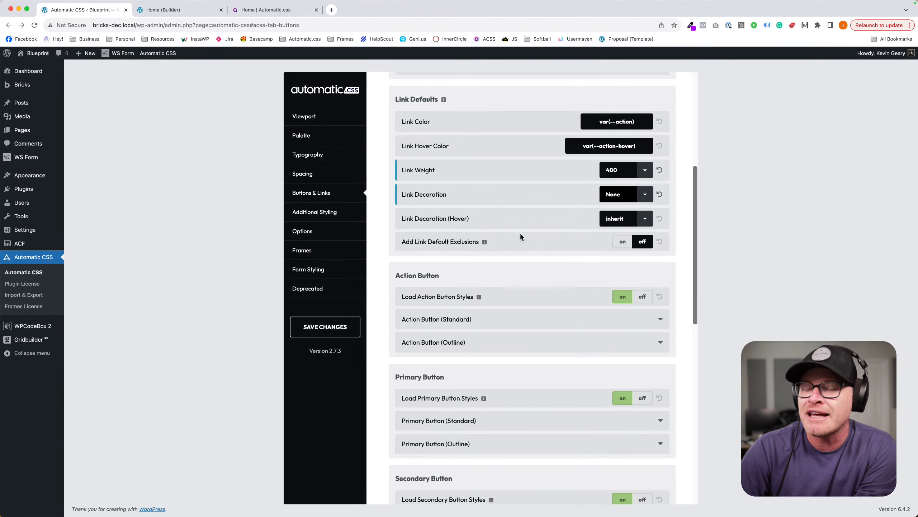
{"action": "left_click", "coordinate": [619, 195]}
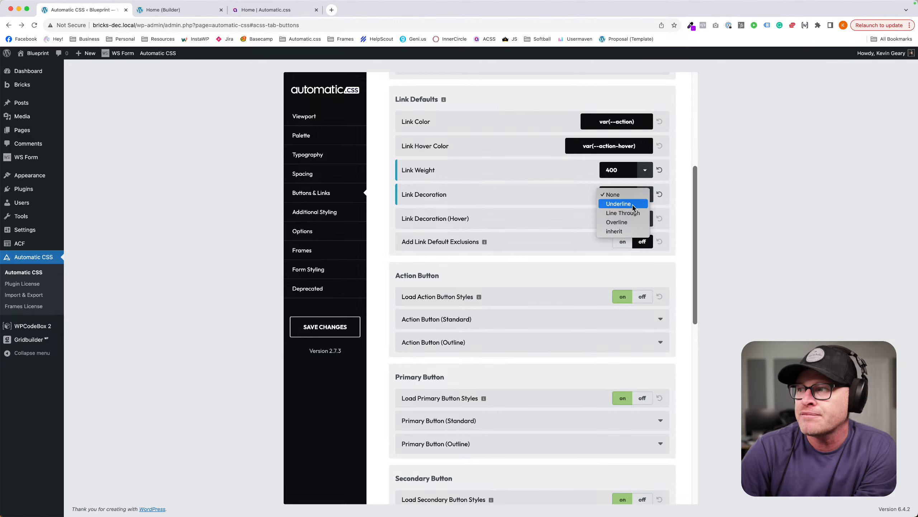
{"action": "left_click", "coordinate": [694, 208]}
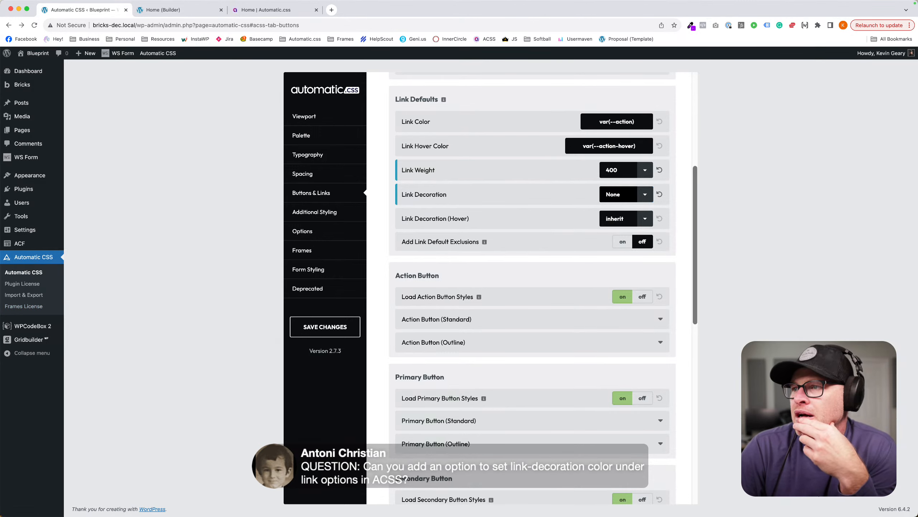
Review the available options for Link Decoration (Hover) in the Link Defaults, leaving it on inherit.
{"action": "left_click", "coordinate": [631, 223]}
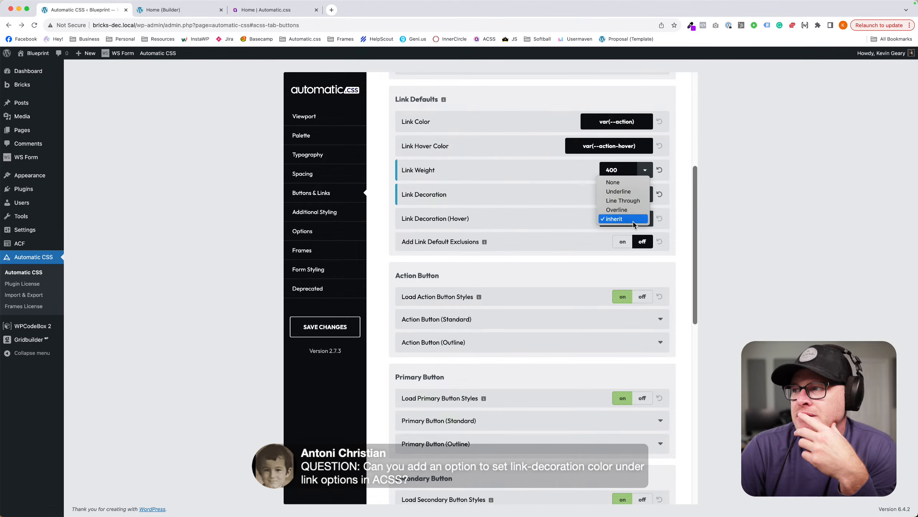
{"action": "left_click", "coordinate": [634, 223]}
{"action": "left_click", "coordinate": [633, 224]}
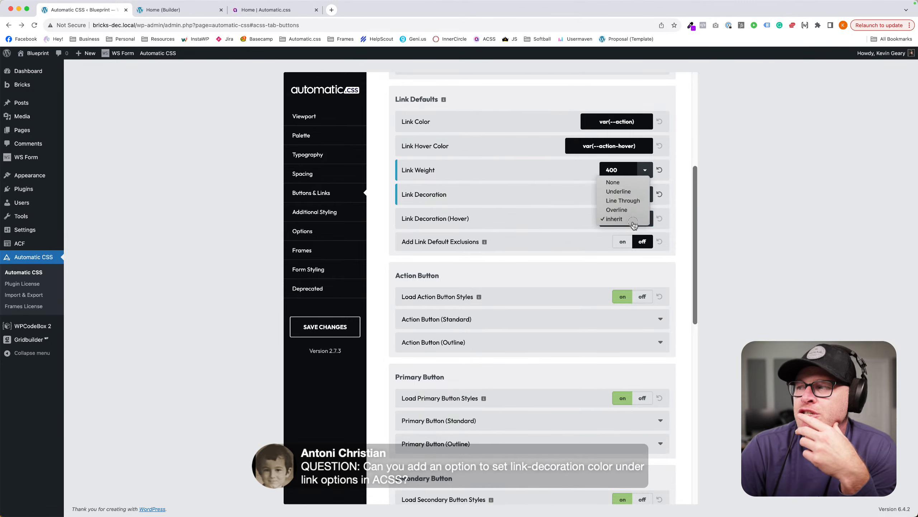
{"action": "left_click", "coordinate": [496, 225]}
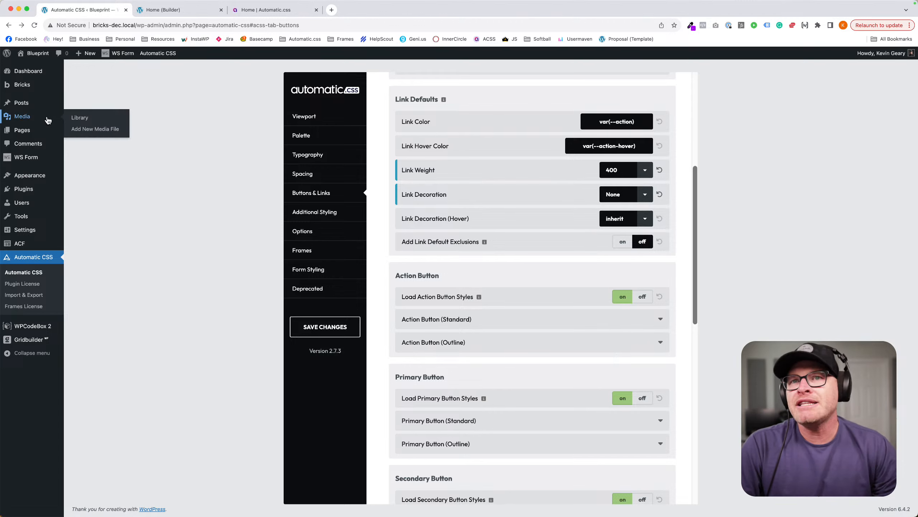
Switch to the Home builder and add a Rich Text element inside the section's container.
{"action": "left_click", "coordinate": [22, 129], "text": "super"}
{"action": "left_click", "coordinate": [210, 13]}
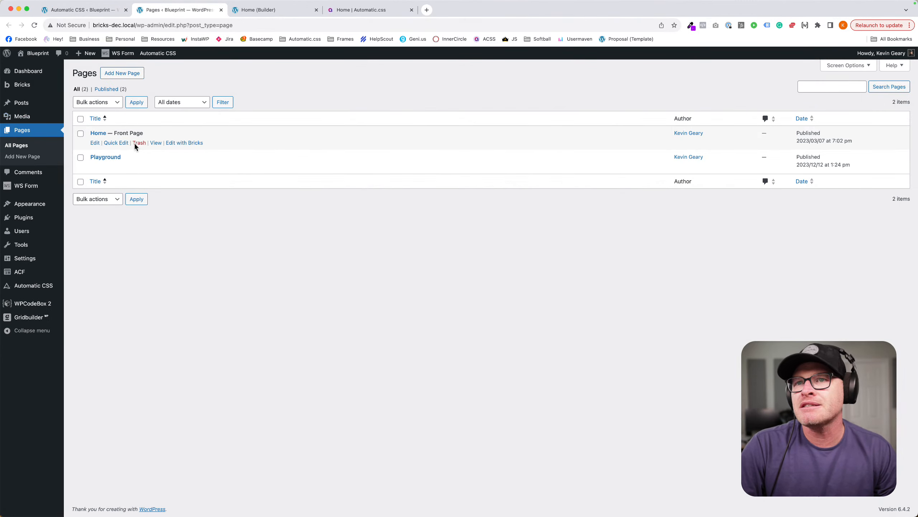
{"action": "left_click", "coordinate": [249, 11]}
{"action": "left_click", "coordinate": [429, 94]}
{"action": "left_click", "coordinate": [317, 111]}
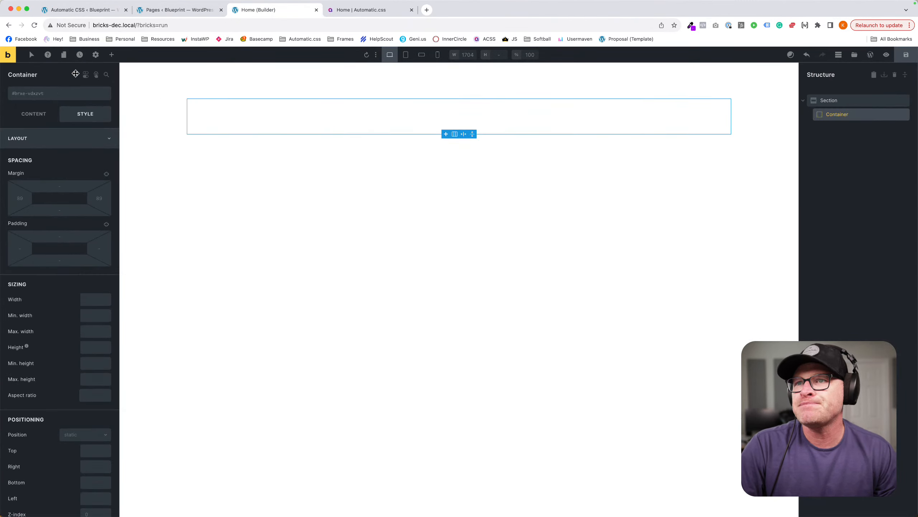
{"action": "left_click", "coordinate": [113, 55]}
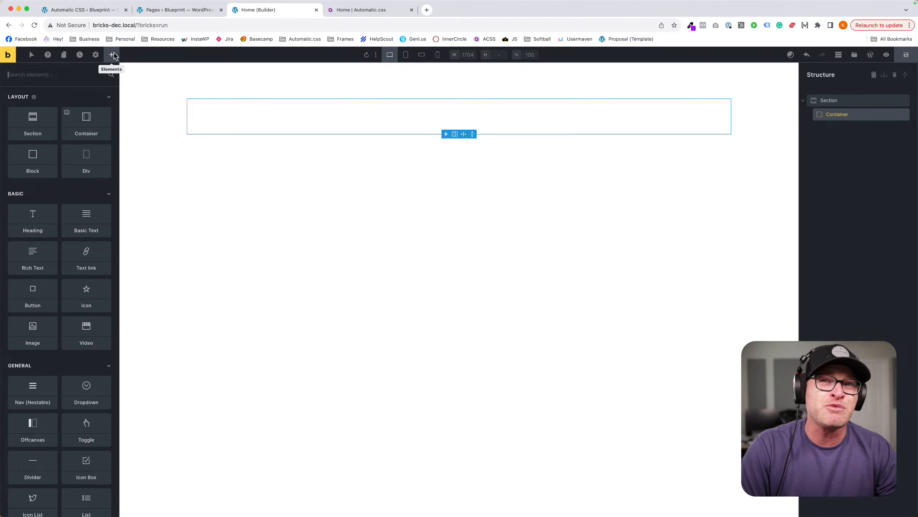
{"action": "type", "text": "rich"}
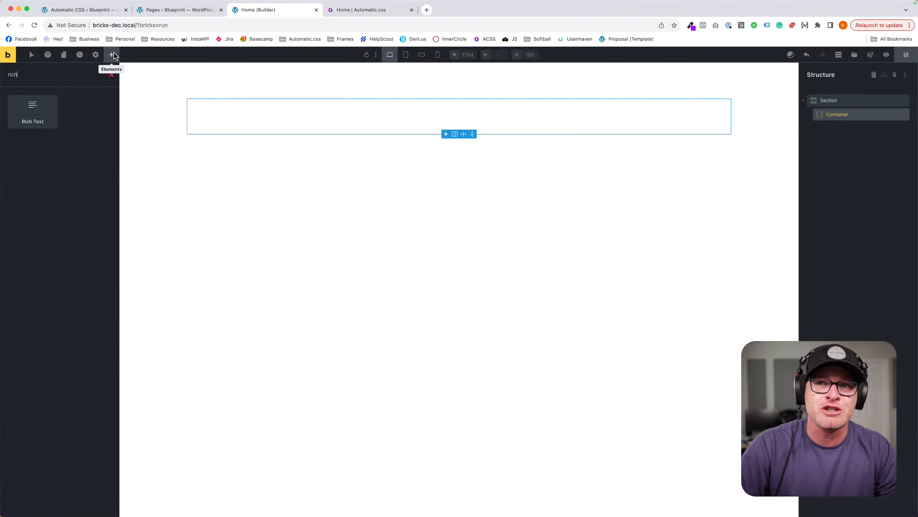
{"action": "left_click", "coordinate": [33, 109]}
{"action": "left_click", "coordinate": [232, 106]}
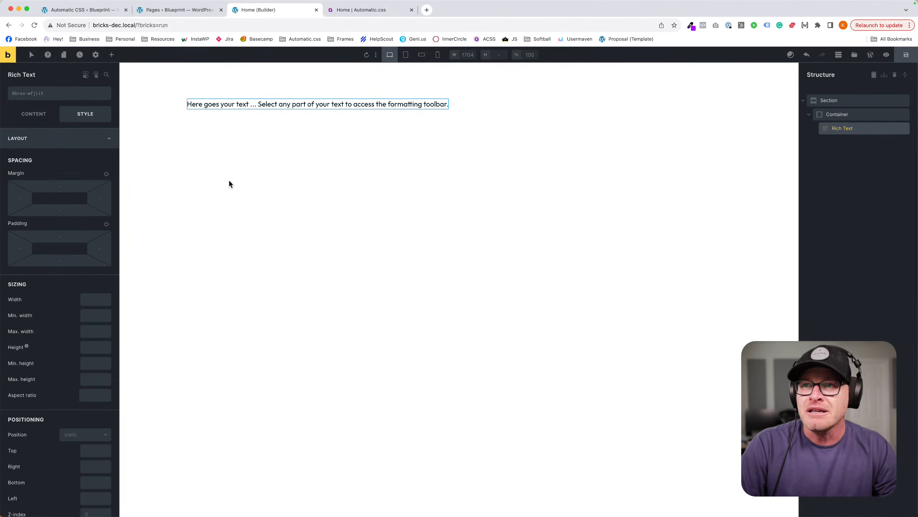
Open the Rich Text element's content for editing and select all of its default text.
{"action": "left_click", "coordinate": [33, 113]}
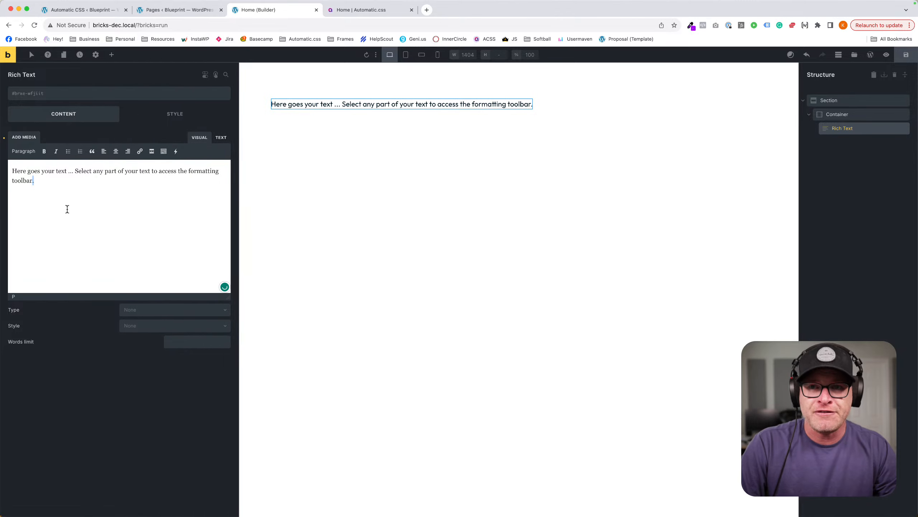
{"action": "key", "text": "super+a"}
{"action": "left_click", "coordinate": [104, 196]}
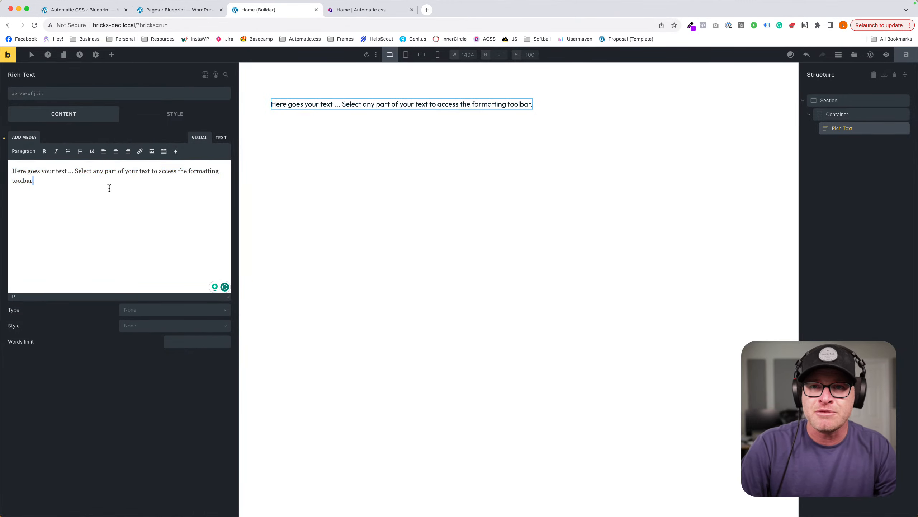
{"action": "key", "text": "super+a"}
Open websiteipsum.com in a new tab and copy its first placeholder paragraph.
{"action": "key", "text": "super+t"}
{"action": "type", "text": "web"}
{"action": "key", "text": "Return"}
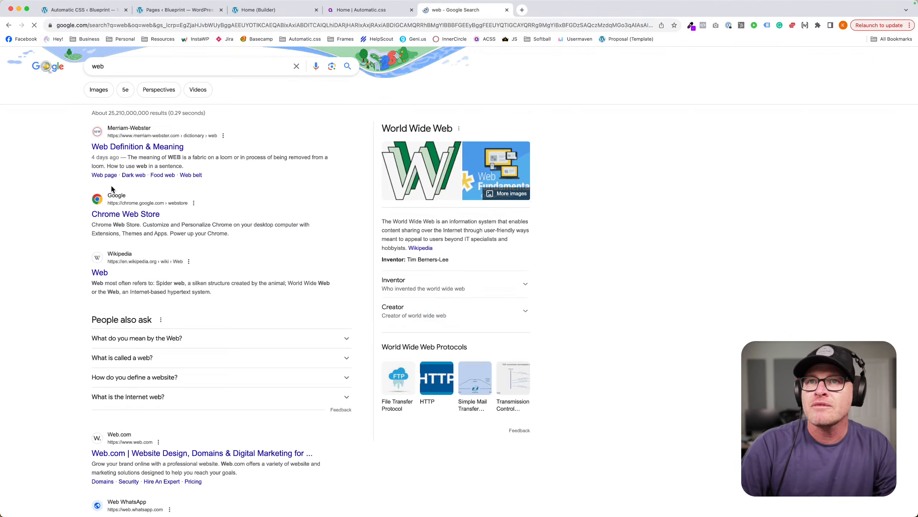
{"action": "left_click", "coordinate": [148, 24]}
{"action": "type", "text": "websiteipsum.com"}
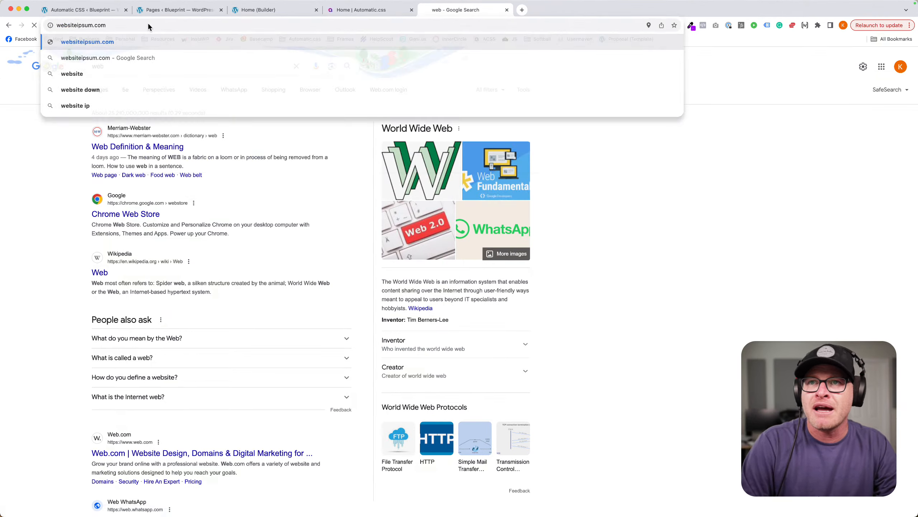
{"action": "key", "text": "Return"}
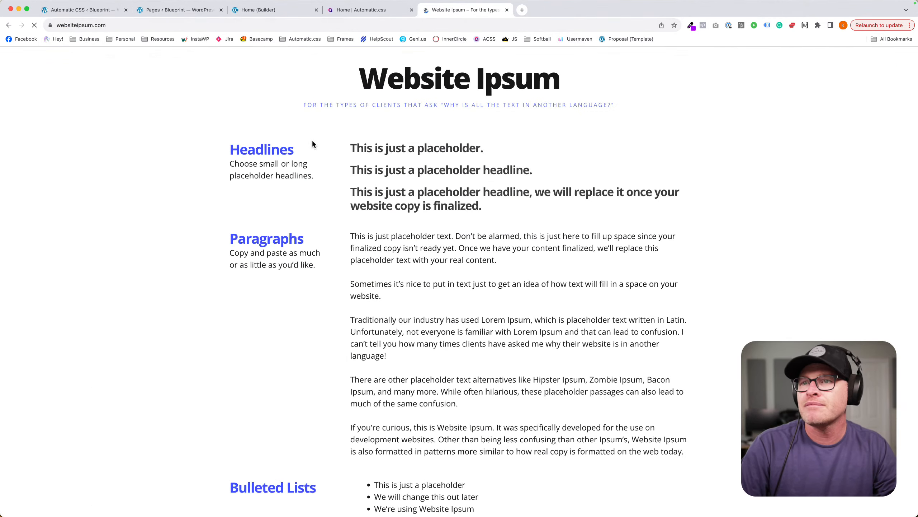
{"action": "left_click_drag", "start_coordinate": [351, 237], "coordinate": [498, 261]}
{"action": "key", "text": "super+c"}
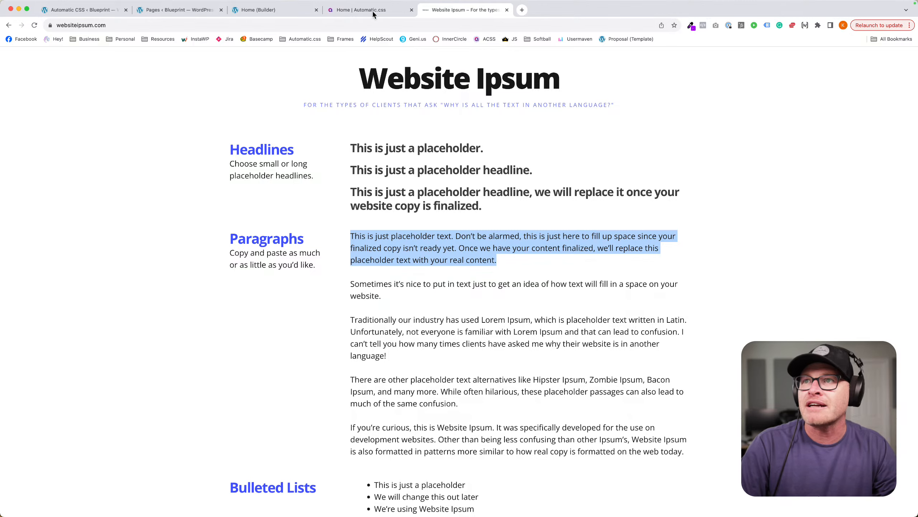
Replace the Rich Text content in the Home builder with the copied paragraph and link "Don't be alarmed" to #.
{"action": "left_click", "coordinate": [267, 11]}
{"action": "key", "text": "super+v"}
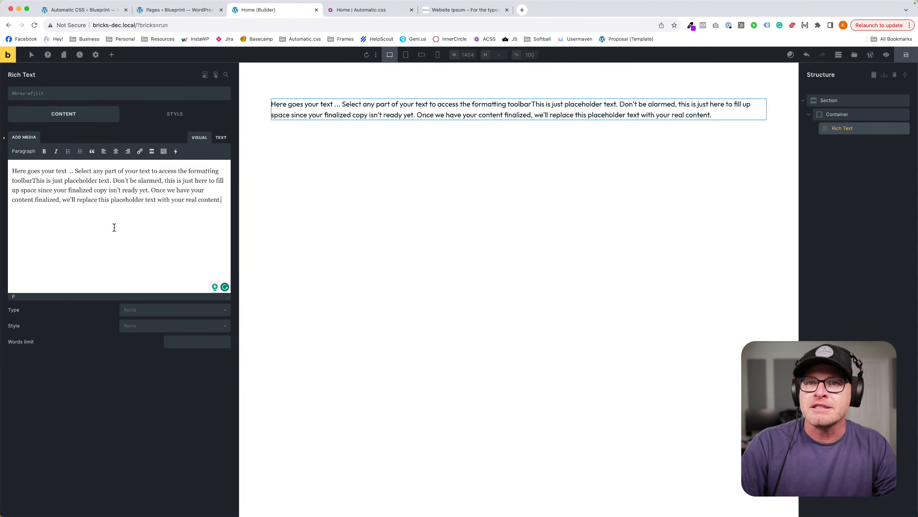
{"action": "left_click_drag", "start_coordinate": [93, 171], "coordinate": [138, 170]}
{"action": "left_click", "coordinate": [139, 152]}
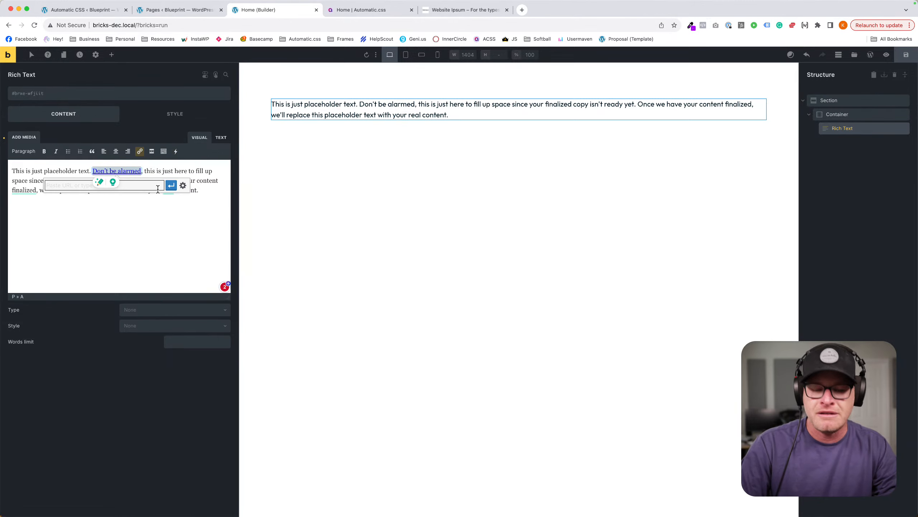
{"action": "key", "text": "Return"}
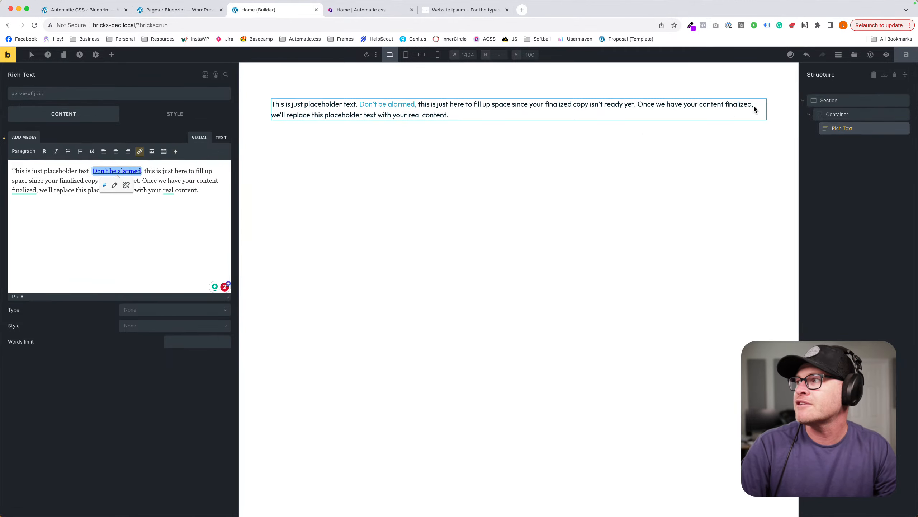
Save the Home page and open its front-end preview in a new tab.
{"action": "left_click", "coordinate": [908, 55]}
{"action": "left_click", "coordinate": [8, 57], "text": "super"}
{"action": "left_click", "coordinate": [353, 12]}
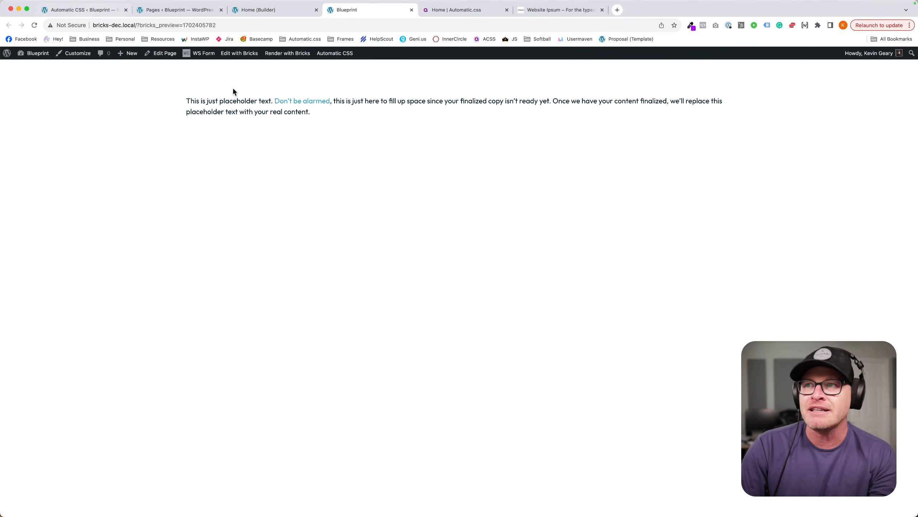
Return to the Buttons & Links settings in Automatic CSS and review the Link Color and Link Hover Color defaults.
{"action": "left_click", "coordinate": [60, 8]}
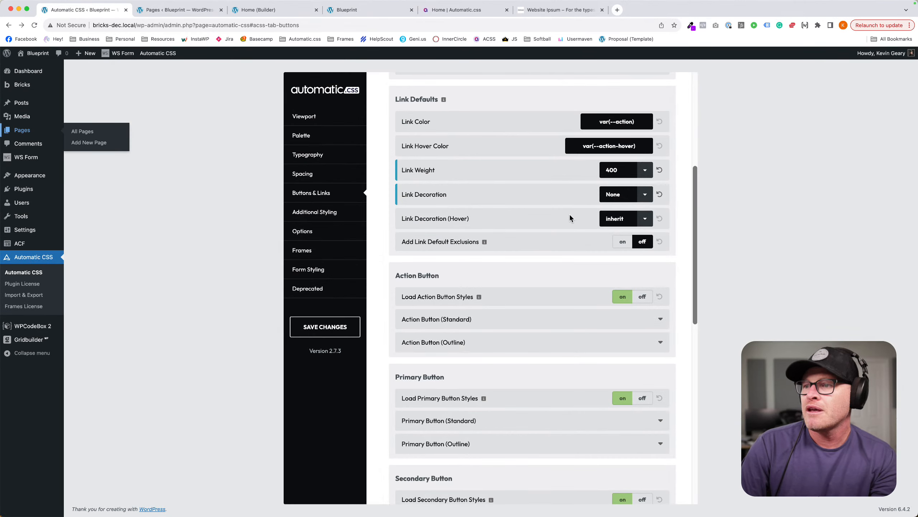
{"action": "left_click", "coordinate": [313, 193]}
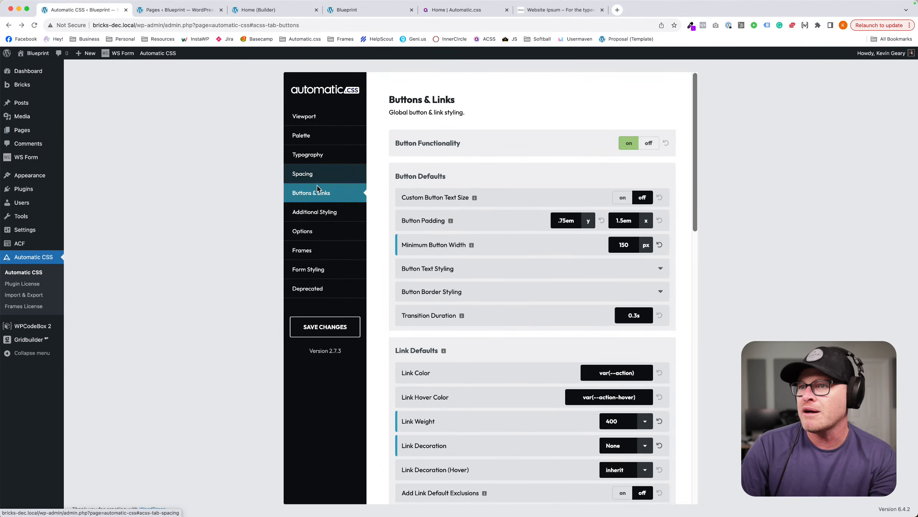
{"action": "scroll", "coordinate": [505, 314], "scroll_direction": "down", "scroll_amount": 3}
{"action": "left_click_drag", "start_coordinate": [589, 253], "coordinate": [654, 253]}
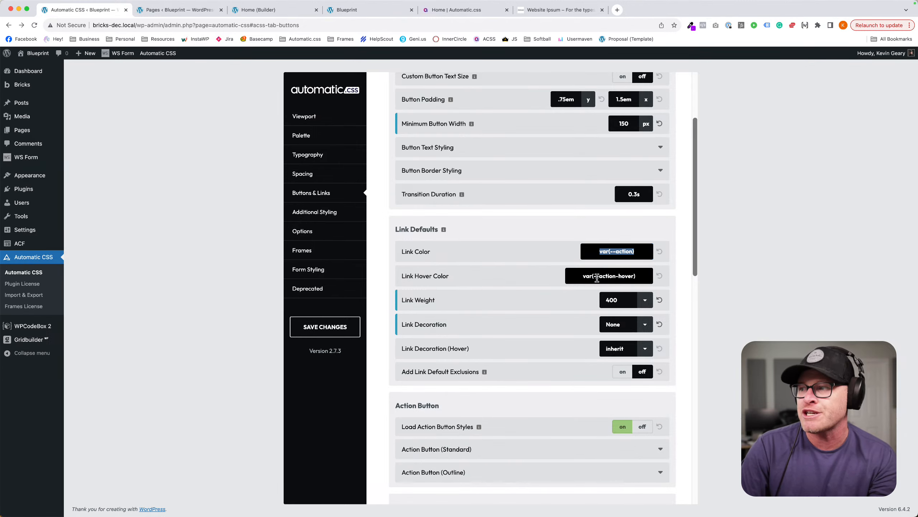
Close the Pages list tab and check the "Don't be alarmed" link on the front-end preview.
{"action": "left_click", "coordinate": [179, 10]}
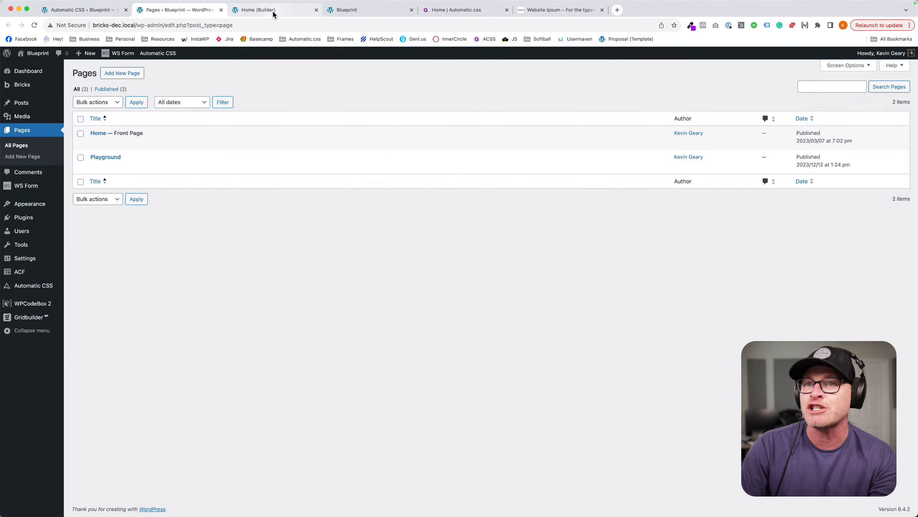
{"action": "left_click", "coordinate": [221, 10]}
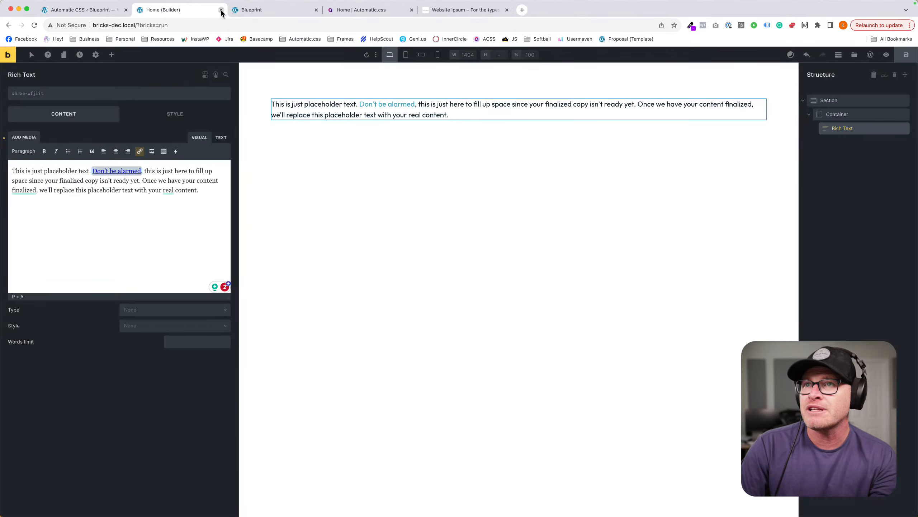
{"action": "left_click", "coordinate": [320, 14]}
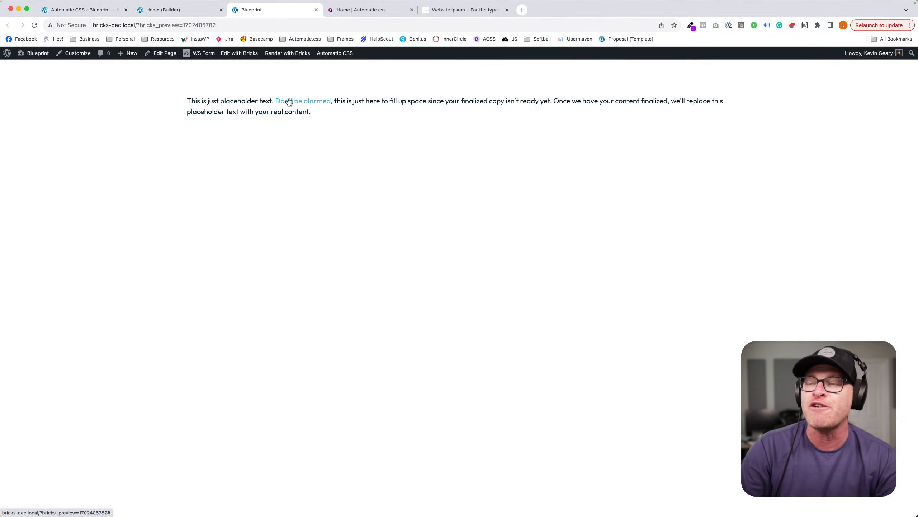
Set the default Link Decoration to Underline in Automatic CSS and try to save the settings.
{"action": "left_click", "coordinate": [103, 6]}
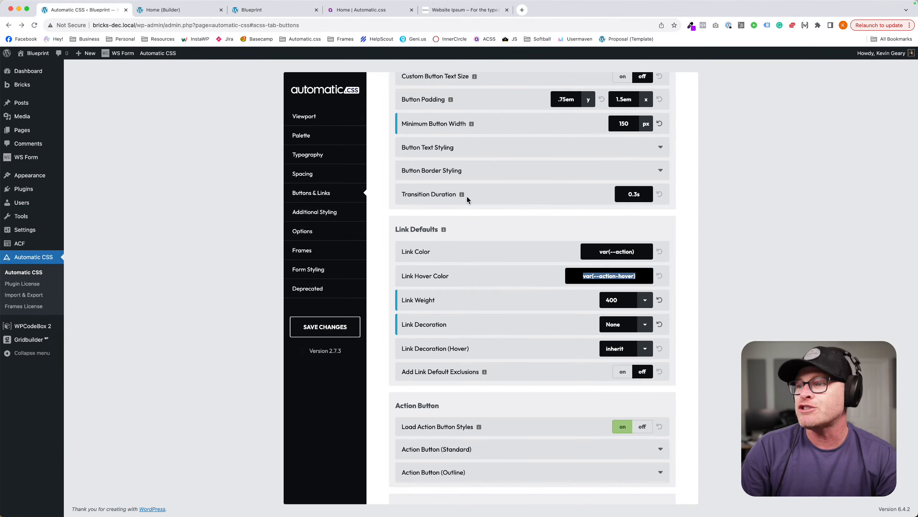
{"action": "left_click", "coordinate": [618, 324]}
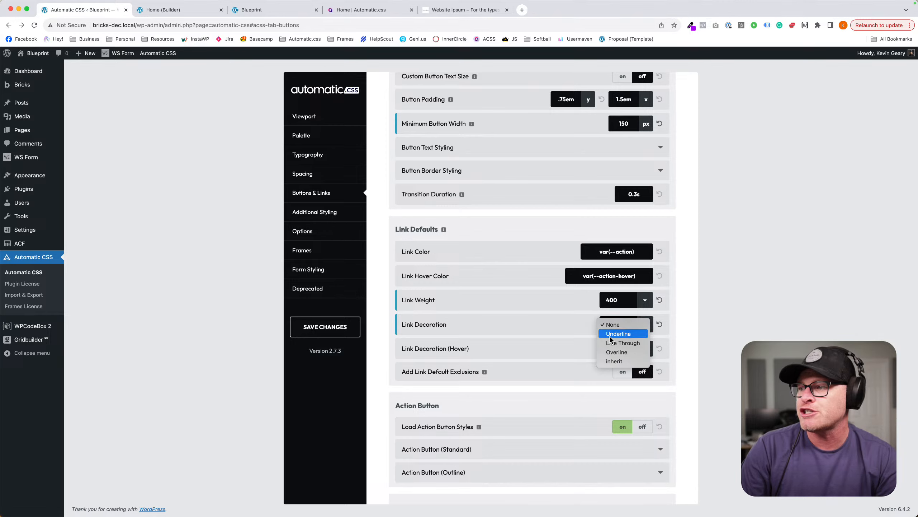
{"action": "left_click", "coordinate": [614, 332]}
{"action": "key", "text": "super+s"}
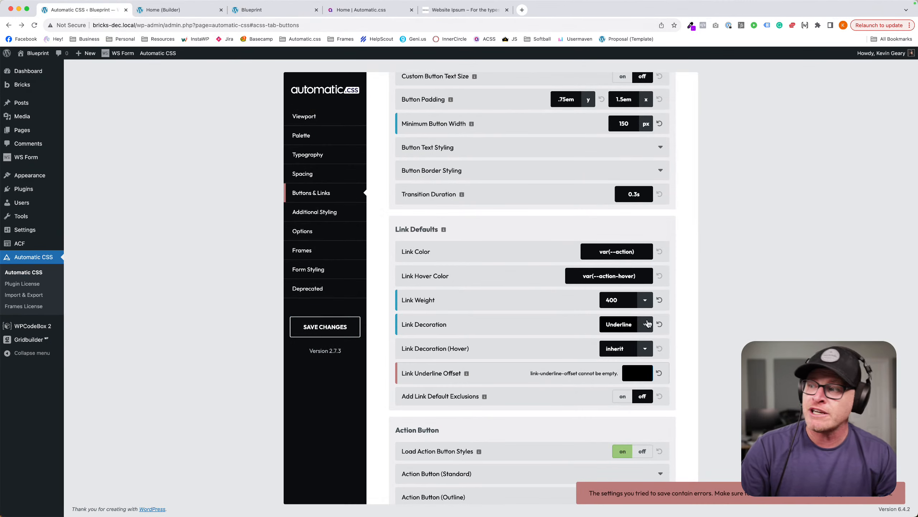
Set the default Link Underline Offset to .25em, save the Automatic.css settings, and check the link on the front-end preview.
{"action": "left_click", "coordinate": [638, 376]}
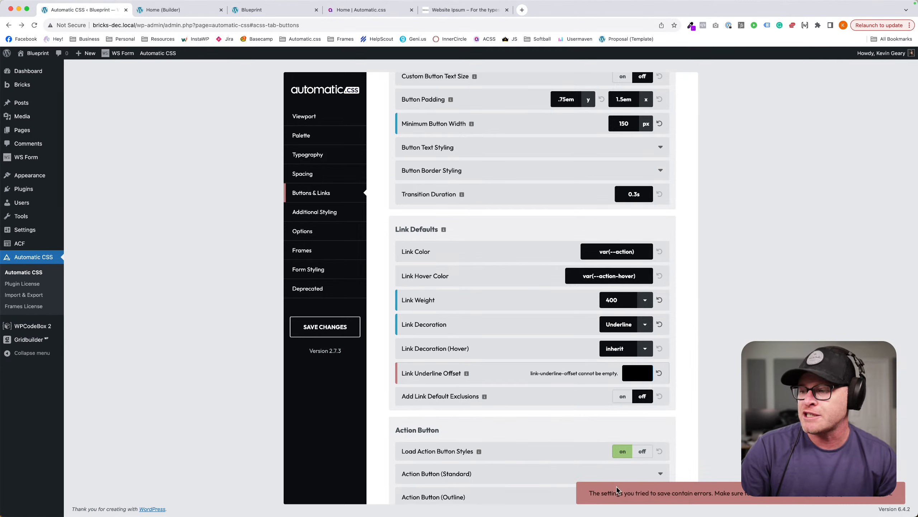
{"action": "left_click_drag", "start_coordinate": [531, 373], "coordinate": [622, 375]}
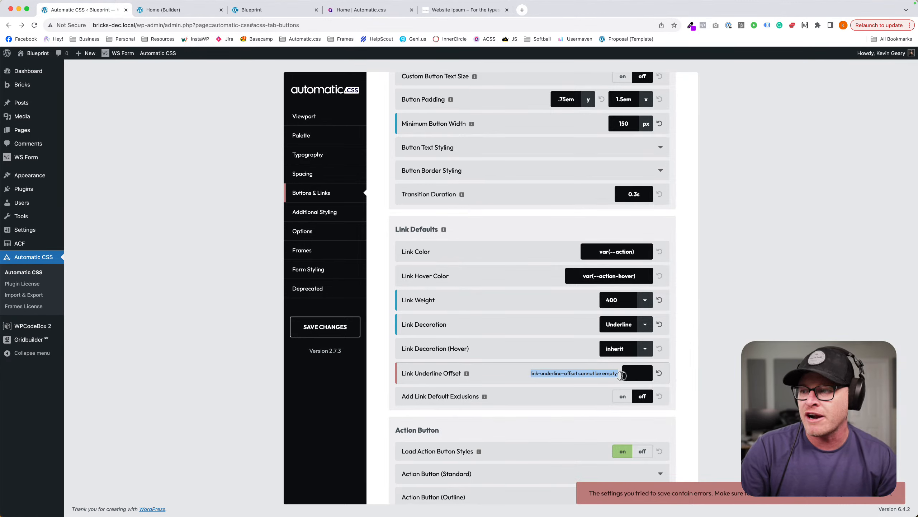
{"action": "left_click", "coordinate": [628, 375]}
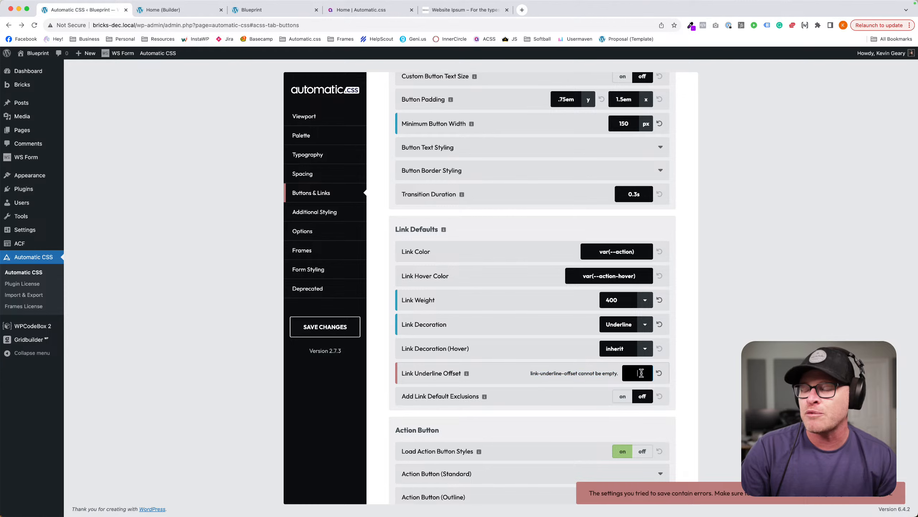
{"action": "type", "text": "1"}
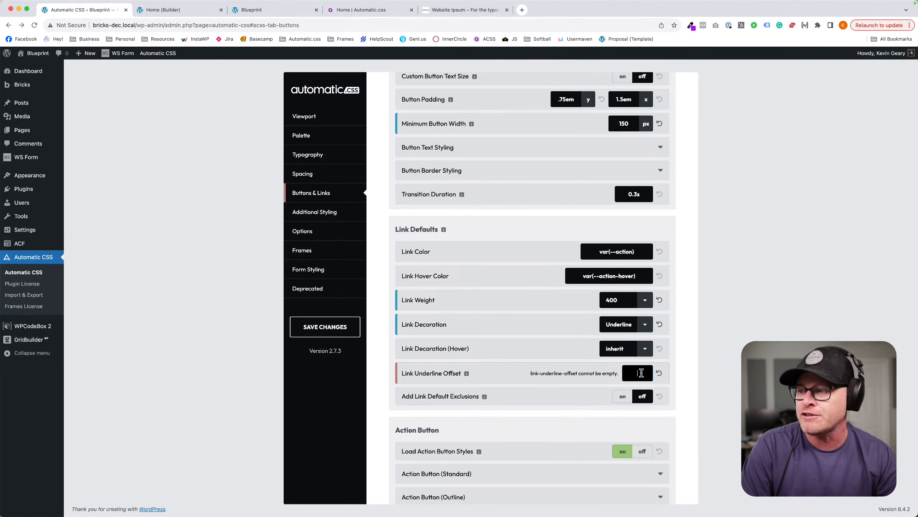
{"action": "type", "text": ".2"}
{"action": "type", "text": ".25em"}
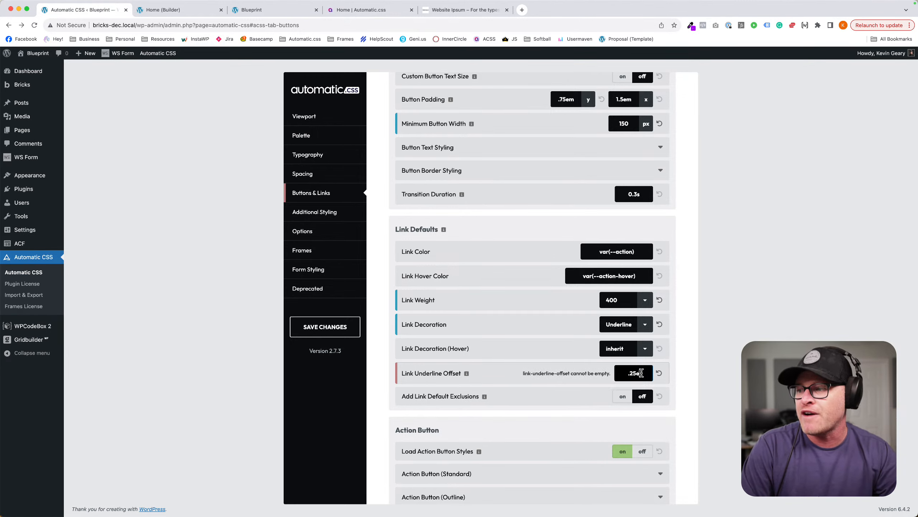
{"action": "key", "text": "super+s"}
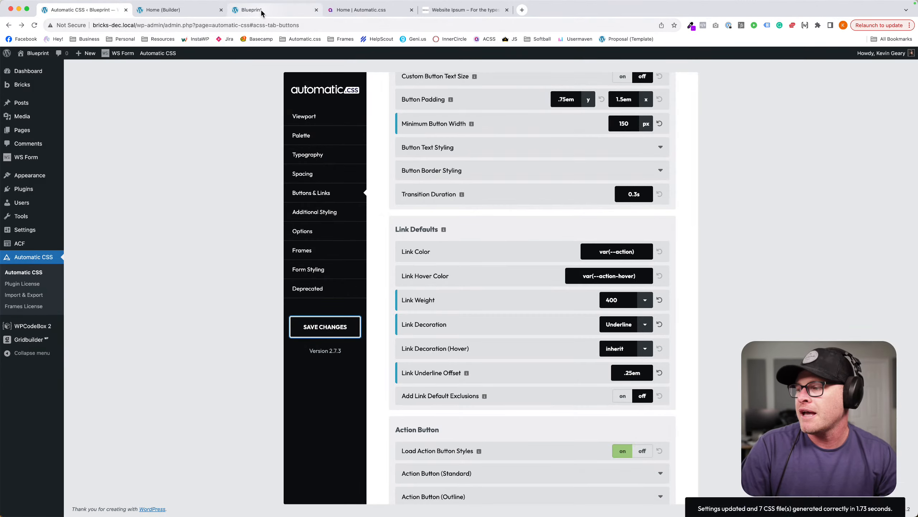
{"action": "left_click", "coordinate": [261, 9]}
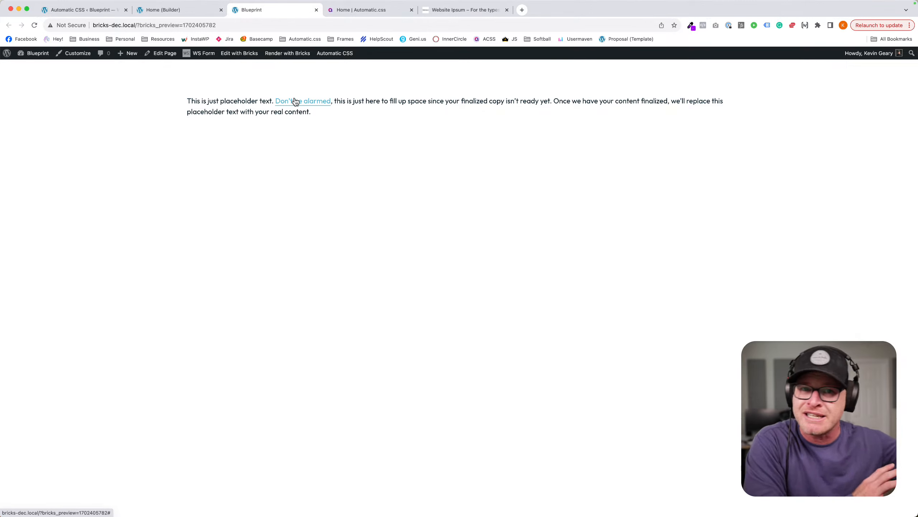
Return to the Home page builder and add the link--accent class to the Rich Text element.
{"action": "left_click", "coordinate": [181, 11]}
{"action": "left_click", "coordinate": [498, 105]}
{"action": "left_click", "coordinate": [494, 85]}
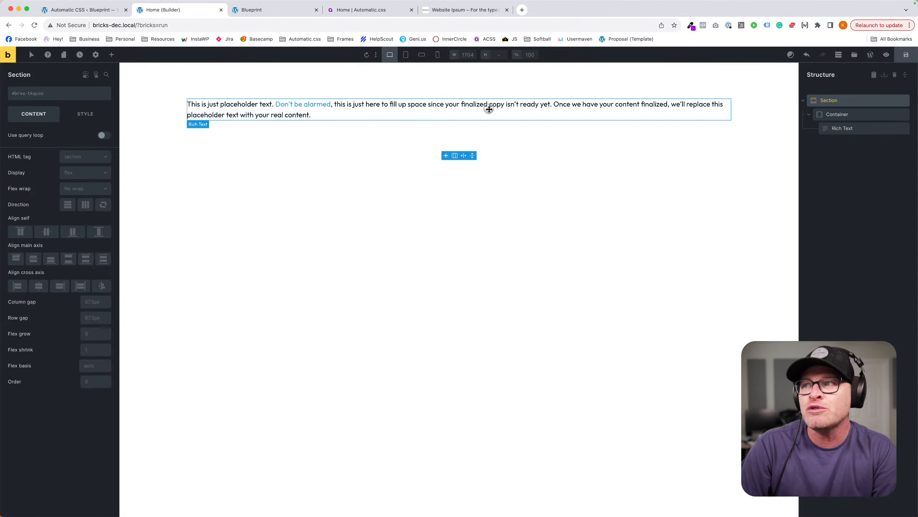
{"action": "left_click", "coordinate": [488, 109]}
{"action": "left_click", "coordinate": [55, 94]}
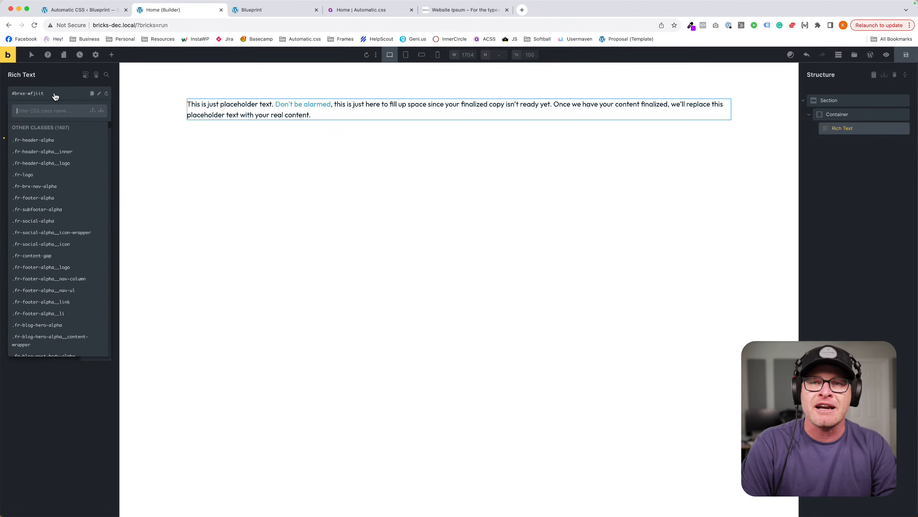
{"action": "type", "text": "link--"}
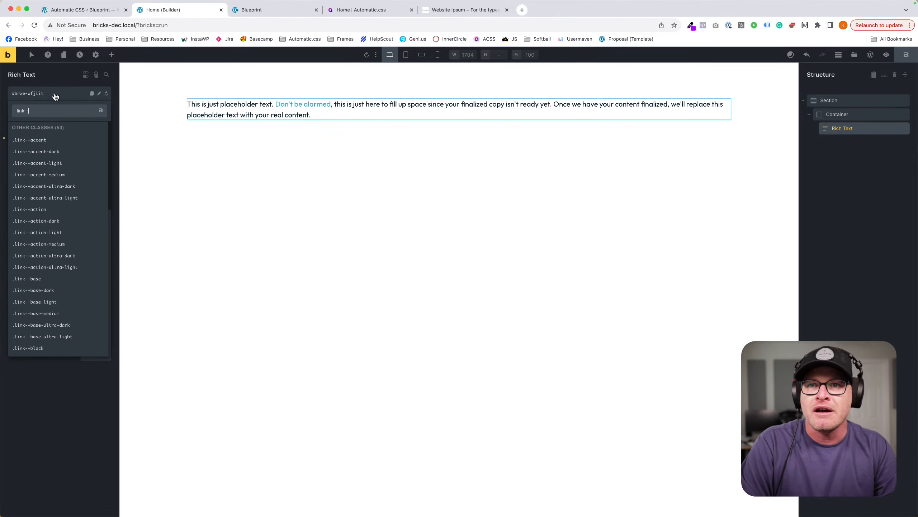
{"action": "type", "text": "accent"}
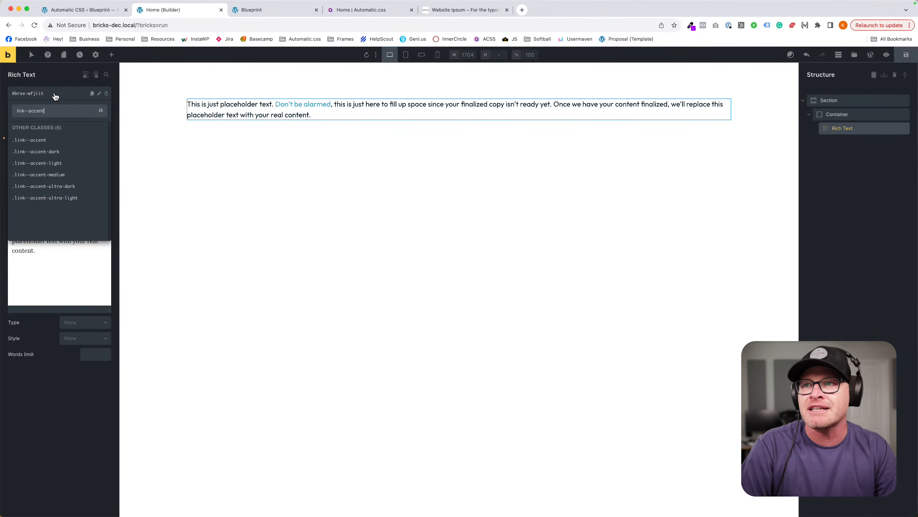
{"action": "key", "text": "Return"}
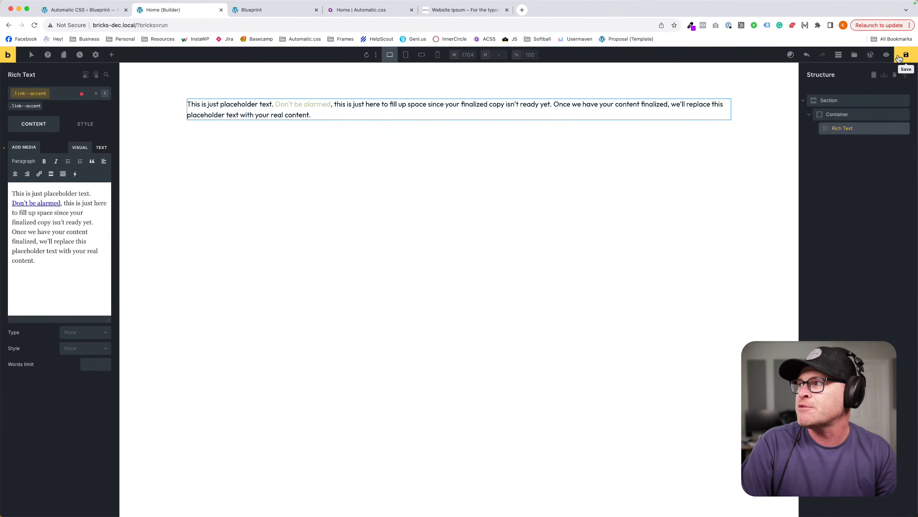
Close the Website Ipsum and Automatic.css website tabs, and compare the link on the front-end preview with the Link Defaults settings.
{"action": "left_click", "coordinate": [454, 12]}
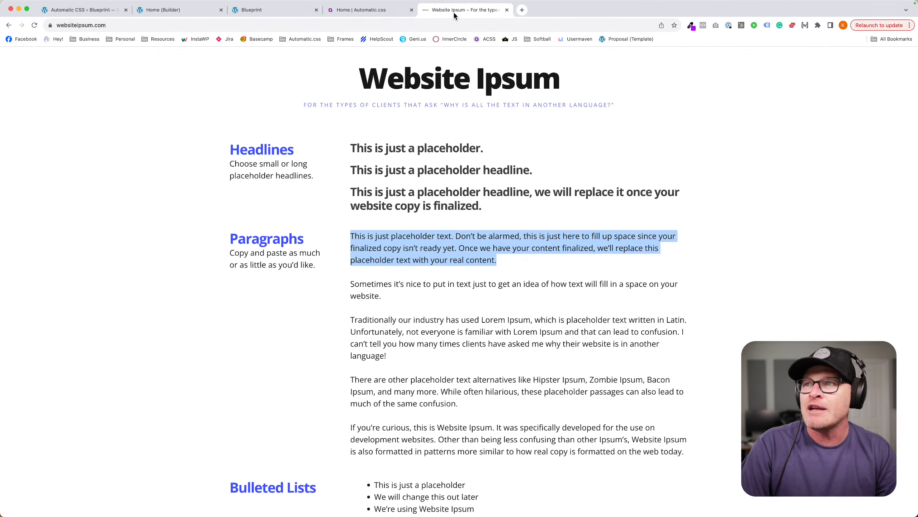
{"action": "left_click", "coordinate": [298, 11]}
{"action": "left_click", "coordinate": [506, 10]}
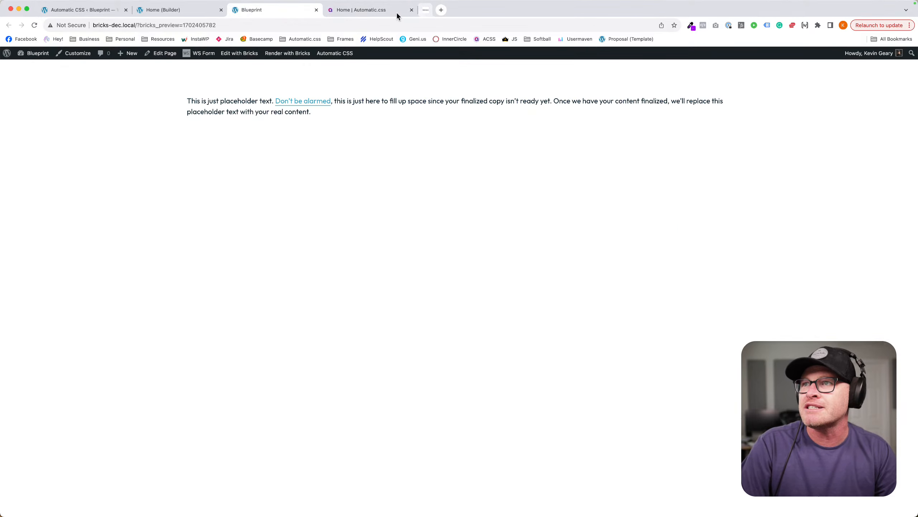
{"action": "left_click", "coordinate": [385, 12]}
{"action": "left_click", "coordinate": [411, 10]}
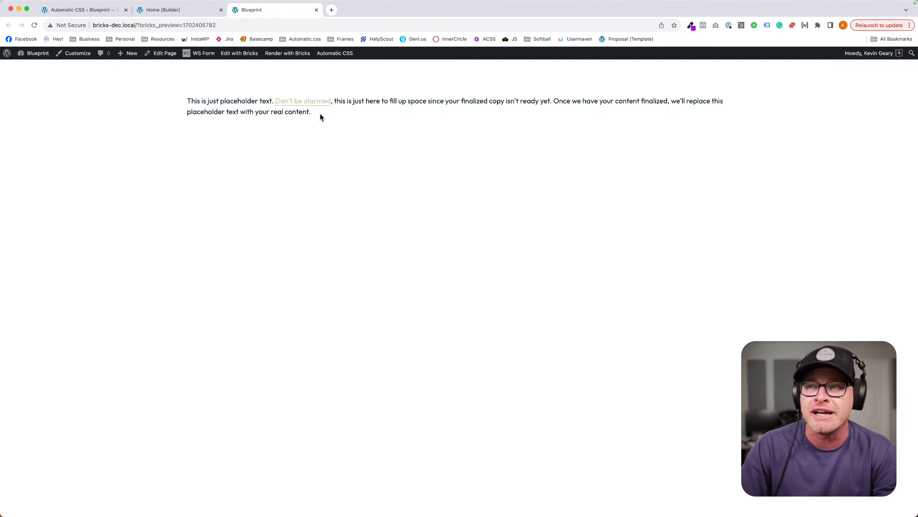
{"action": "left_click", "coordinate": [103, 12]}
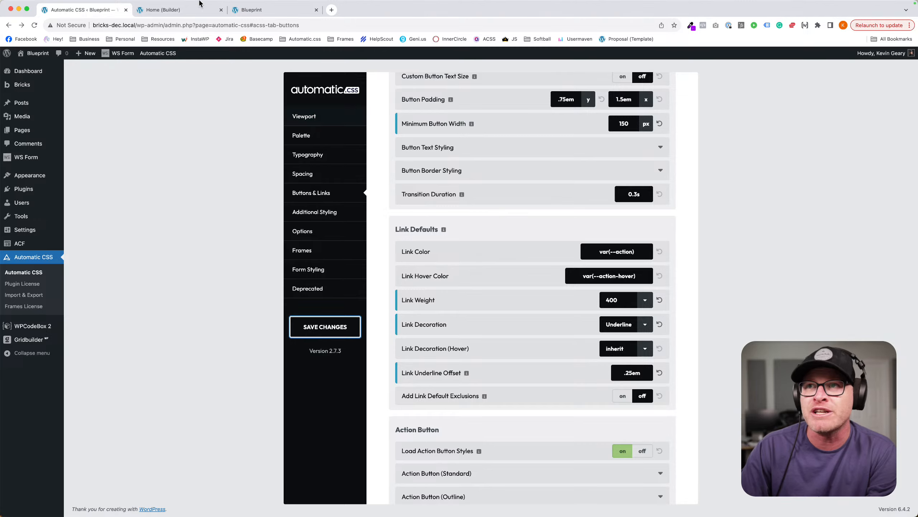
{"action": "left_click", "coordinate": [267, 11]}
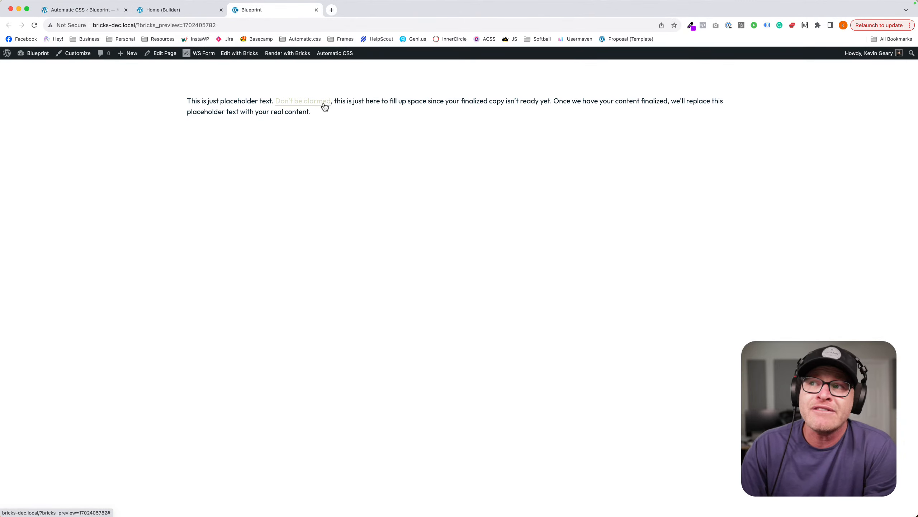
Replace the Rich Text's link--accent class with link--base and check the saved page on the refreshed front-end preview.
{"action": "left_click", "coordinate": [162, 10]}
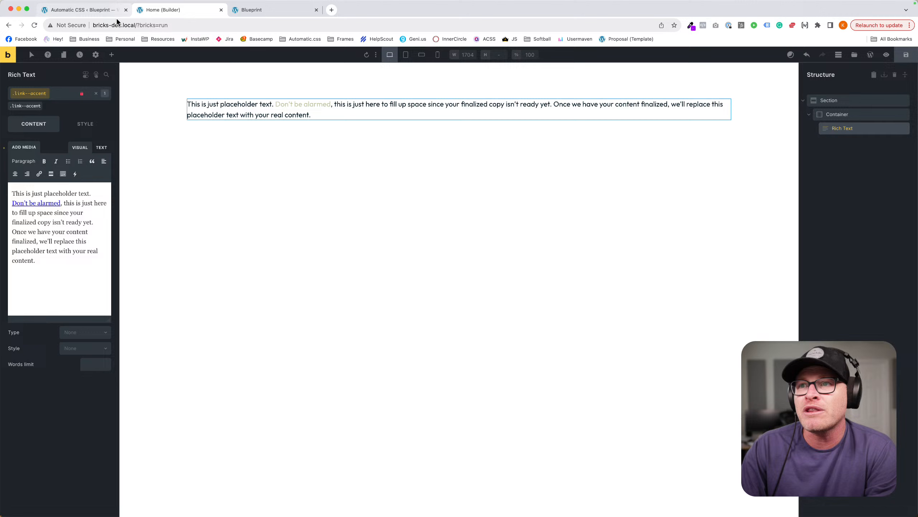
{"action": "left_click", "coordinate": [43, 105]}
{"action": "left_click", "coordinate": [49, 95]}
{"action": "type", "text": "link--base"}
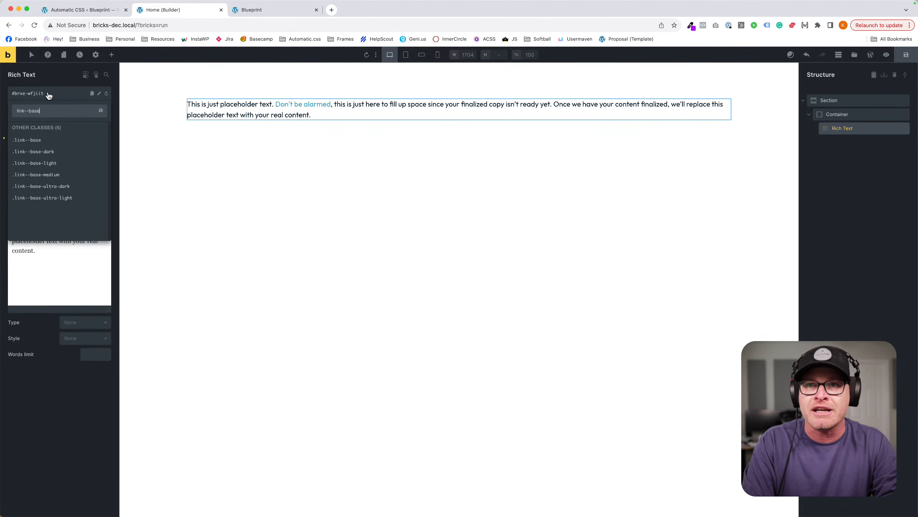
{"action": "key", "text": "Return"}
{"action": "left_click", "coordinate": [901, 61]}
{"action": "left_click", "coordinate": [267, 11]}
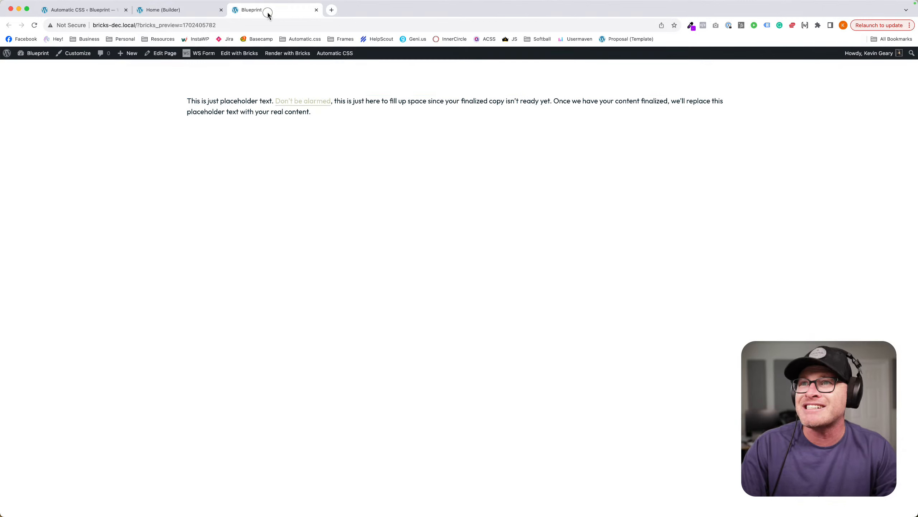
{"action": "key", "text": "super+r"}
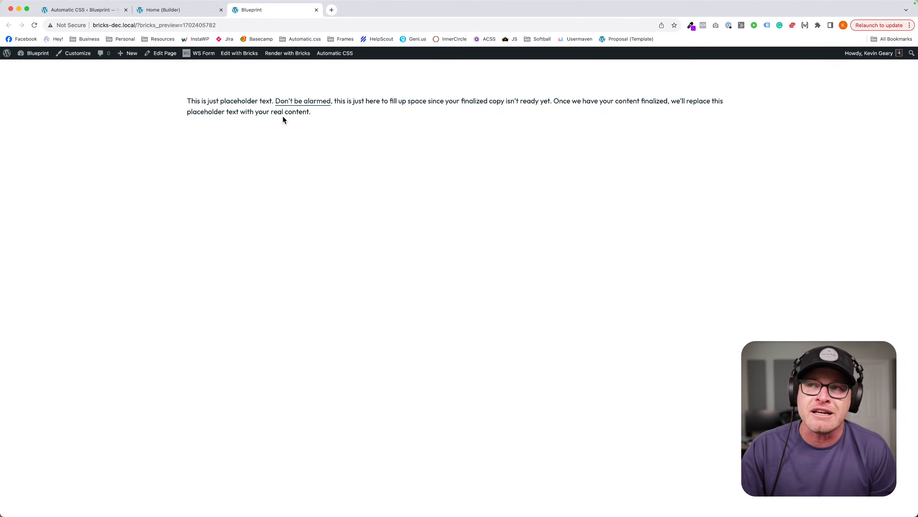
Remove the link--base class from the Rich Text element in the builder and save the page.
{"action": "left_click", "coordinate": [157, 9]}
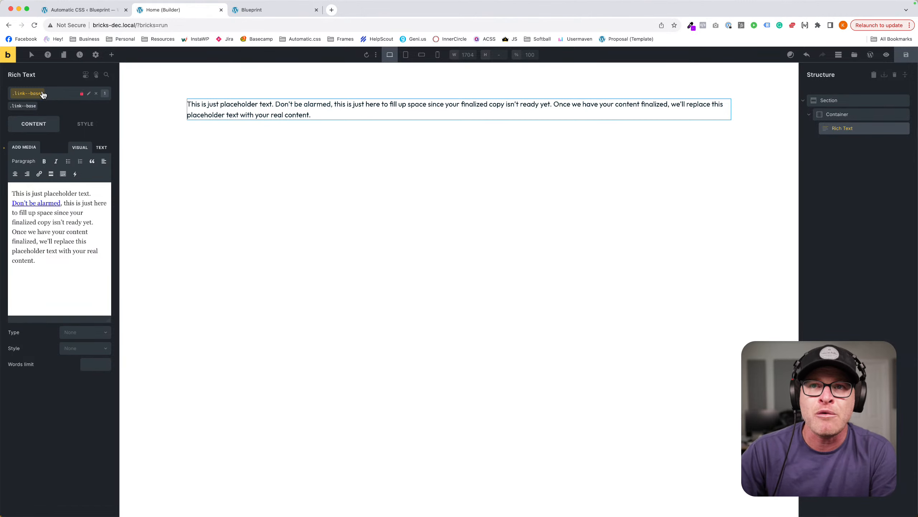
{"action": "left_click", "coordinate": [34, 104]}
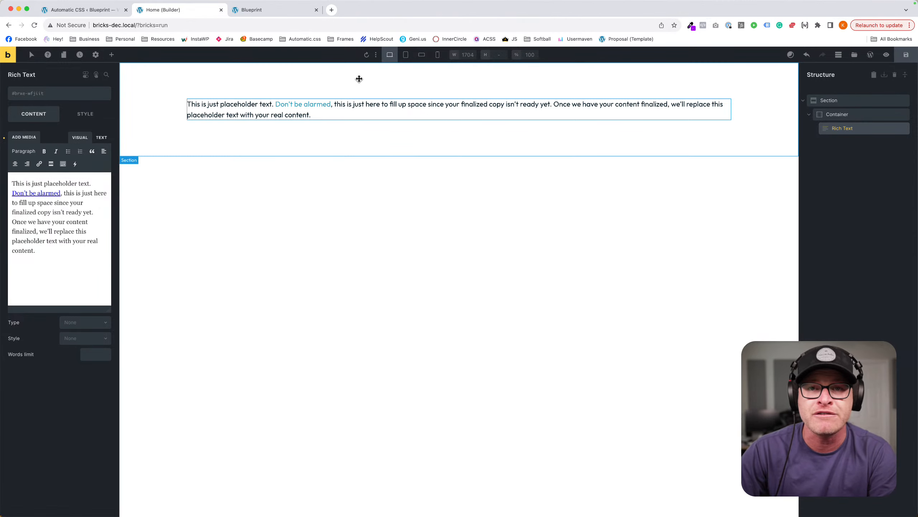
{"action": "left_click", "coordinate": [911, 54]}
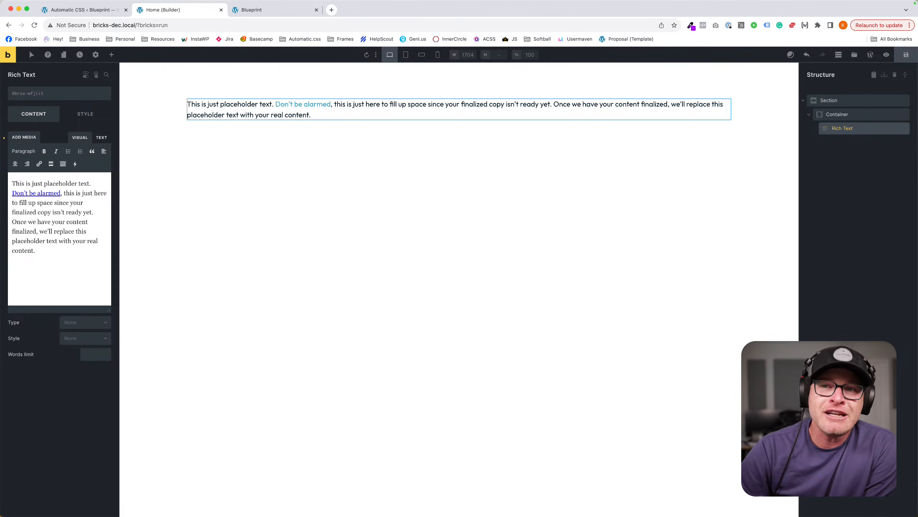
Look at the Automatic.css class menu for the Rich Text and the variable menu for its margin, collapsing the Space group.
{"action": "right_click", "coordinate": [60, 94]}
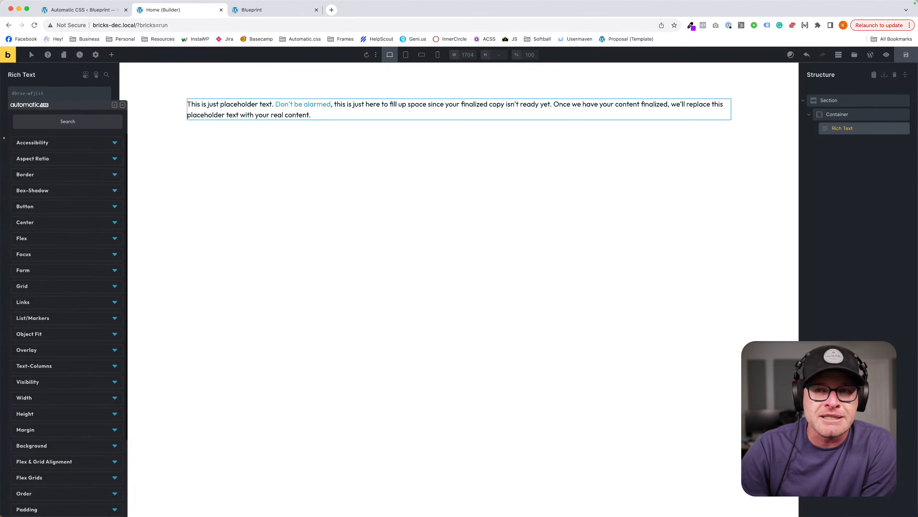
{"action": "left_click", "coordinate": [115, 91]}
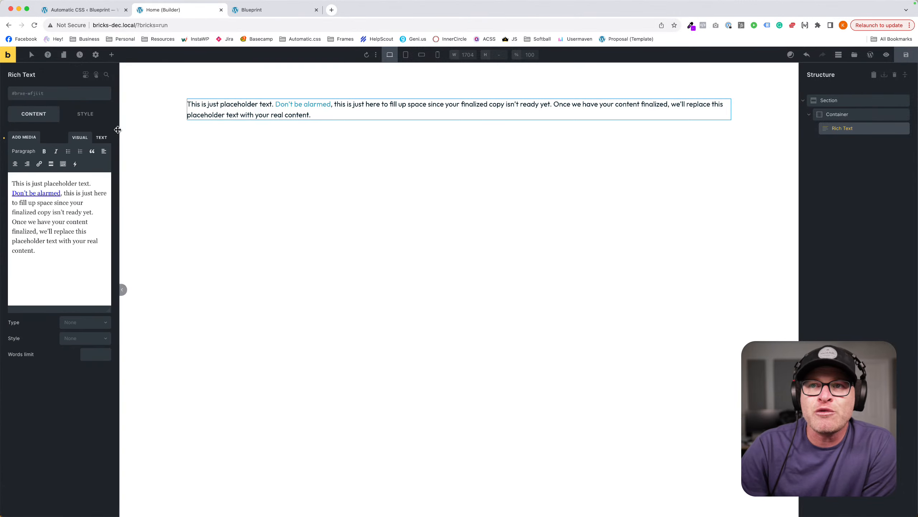
{"action": "left_click", "coordinate": [82, 112]}
{"action": "right_click", "coordinate": [61, 186]}
{"action": "left_click", "coordinate": [58, 128]}
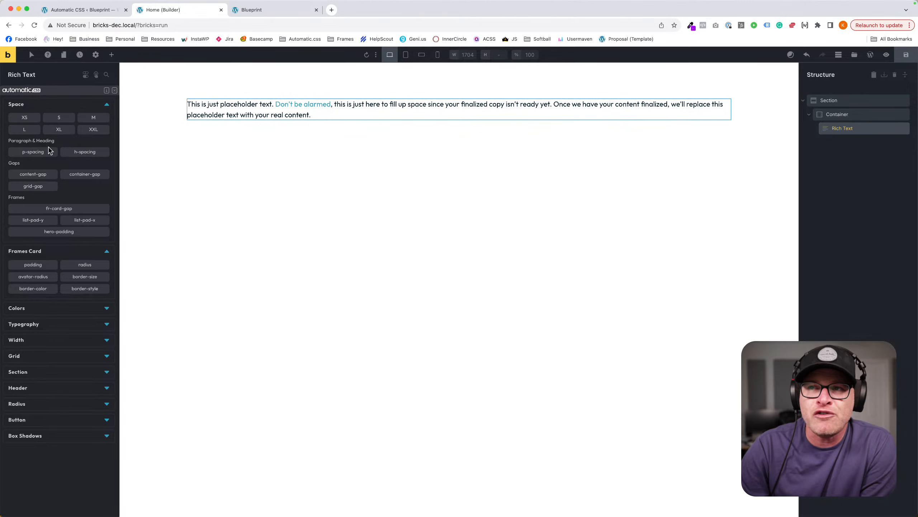
{"action": "left_click", "coordinate": [107, 104]}
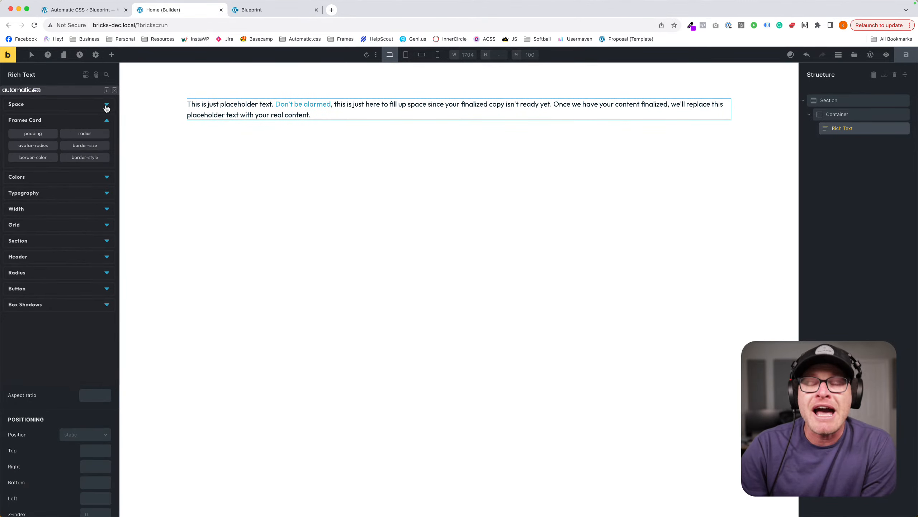
{"action": "left_click", "coordinate": [71, 81]}
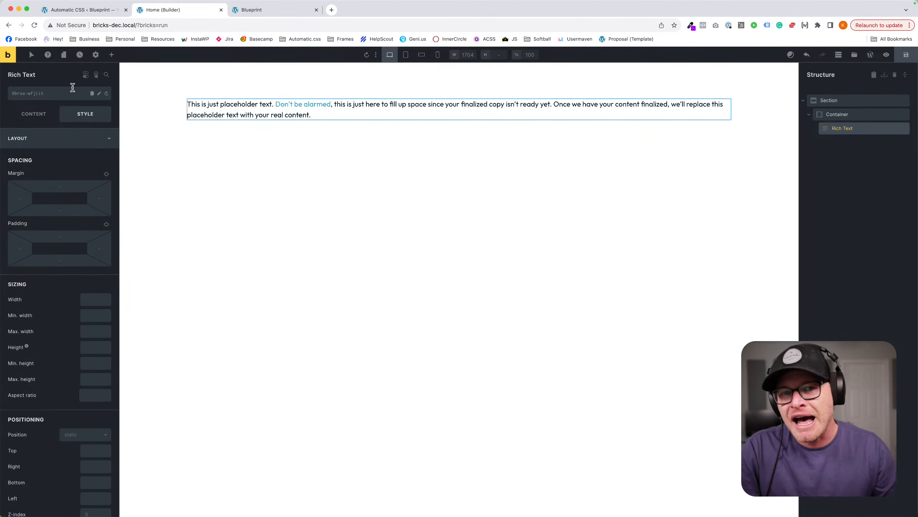
Examine the full list of Automatic.css utility class categories available for the Rich Text element.
{"action": "right_click", "coordinate": [60, 95]}
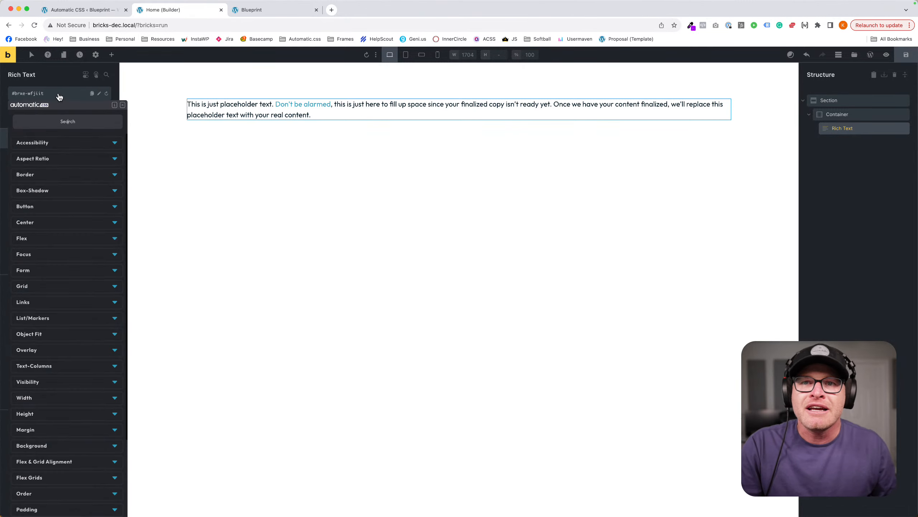
{"action": "scroll", "coordinate": [65, 250], "scroll_direction": "down", "scroll_amount": 5}
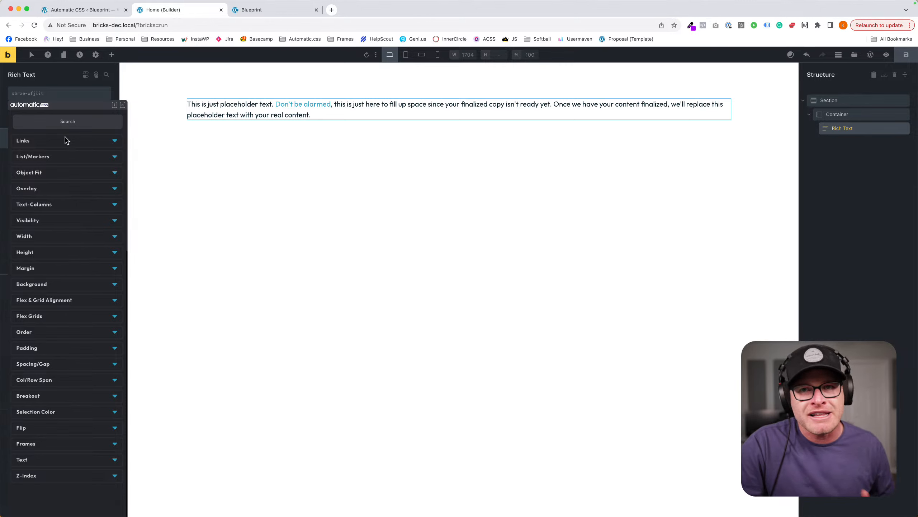
{"action": "scroll", "coordinate": [57, 187], "scroll_direction": "up", "scroll_amount": 5}
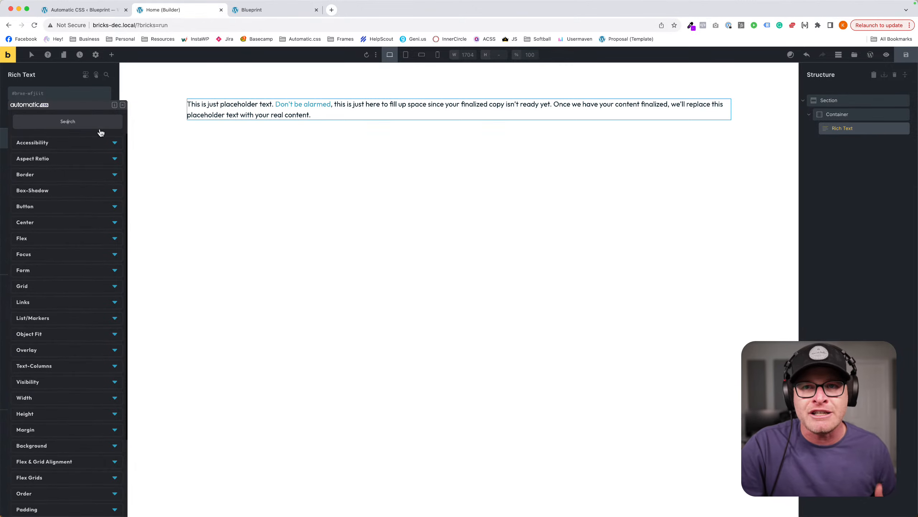
{"action": "left_click", "coordinate": [123, 105]}
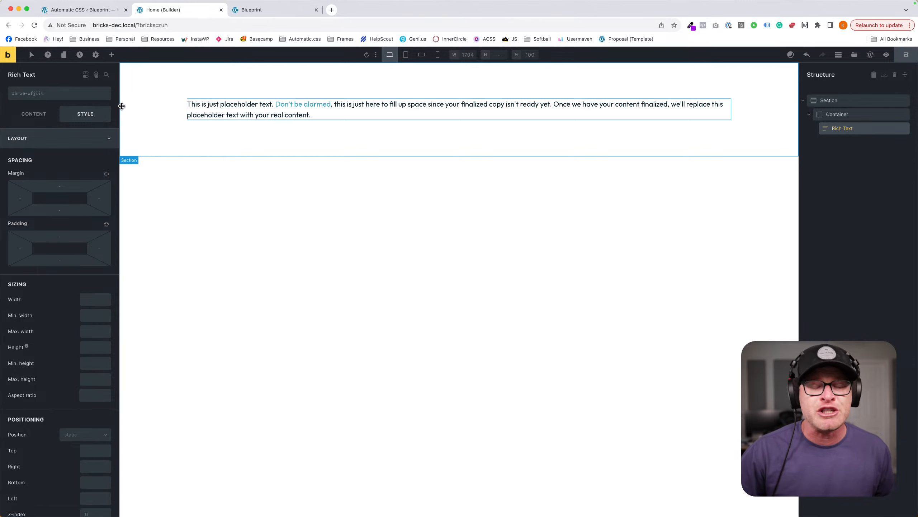
{"action": "right_click", "coordinate": [59, 96]}
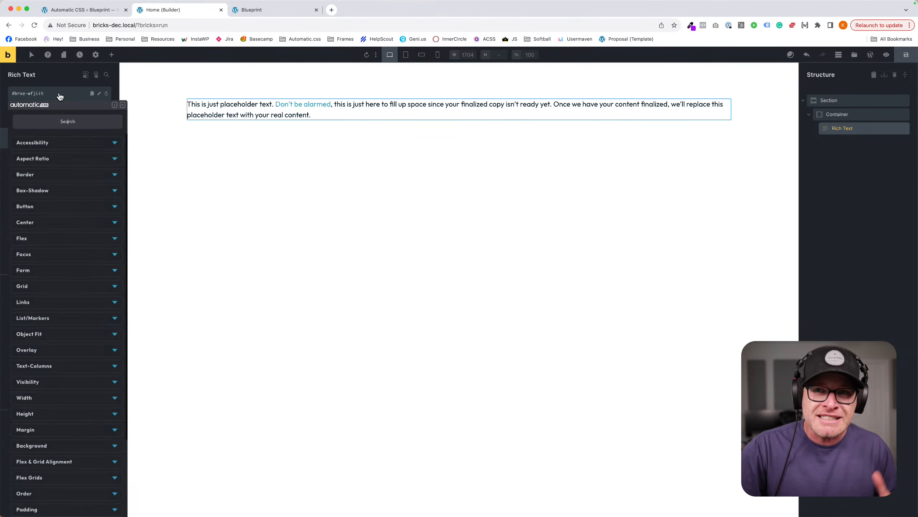
{"action": "scroll", "coordinate": [71, 268], "scroll_direction": "down", "scroll_amount": 5}
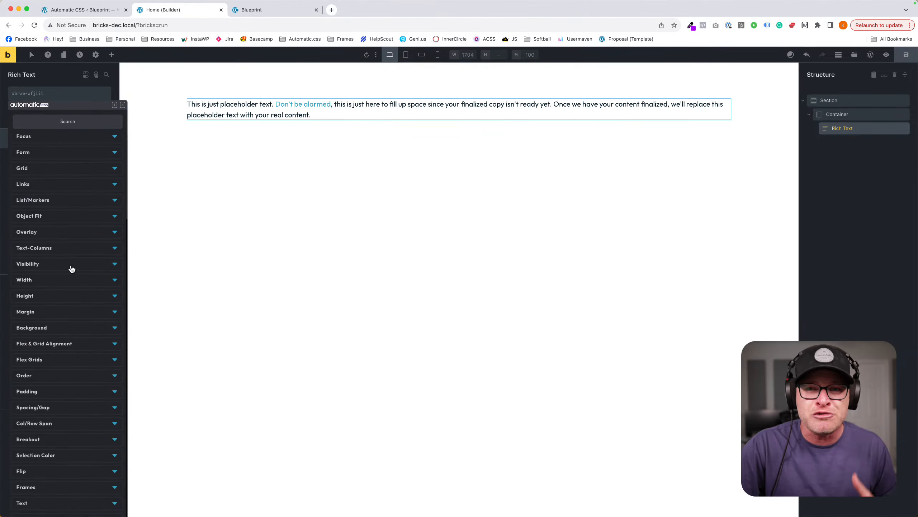
Close the Rich Text's utility class menu and activate Pro Mode in the Automatic.css framework settings on the Blueprint dashboard.
{"action": "scroll", "coordinate": [72, 268], "scroll_direction": "up", "scroll_amount": 5}
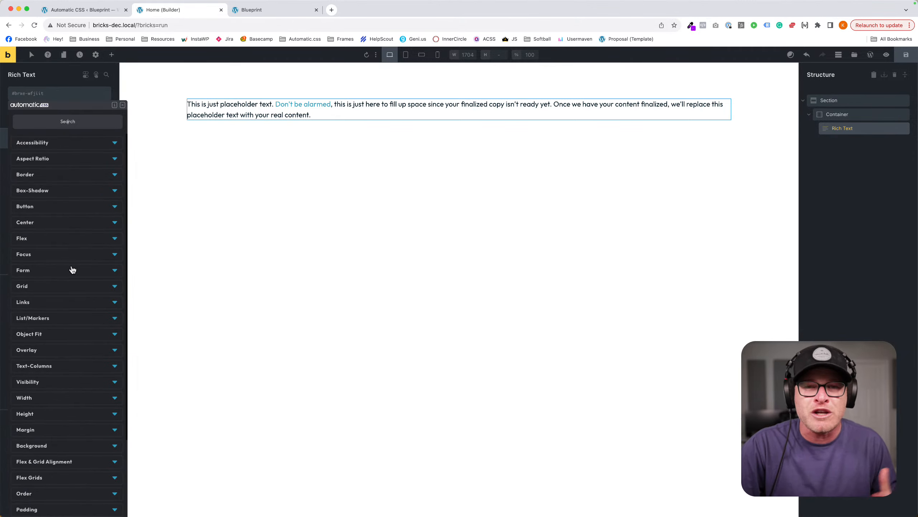
{"action": "left_click", "coordinate": [116, 88]}
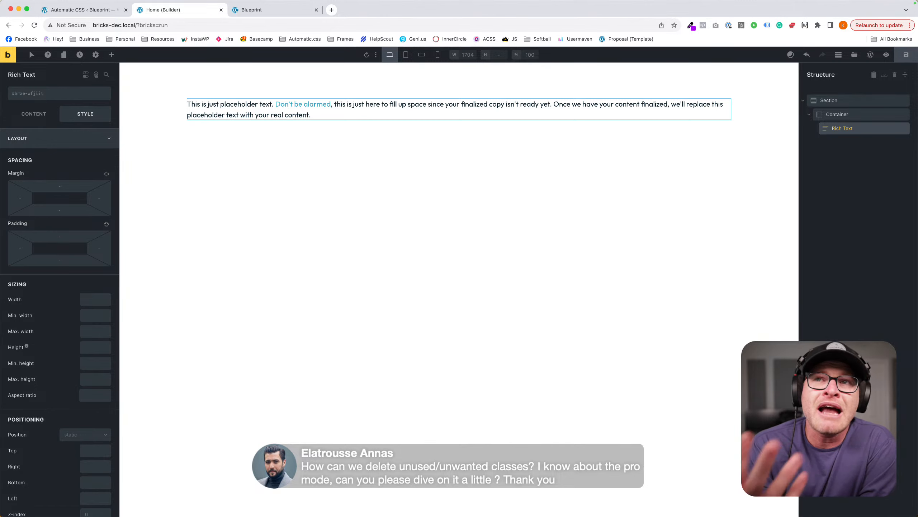
{"action": "left_click", "coordinate": [83, 10]}
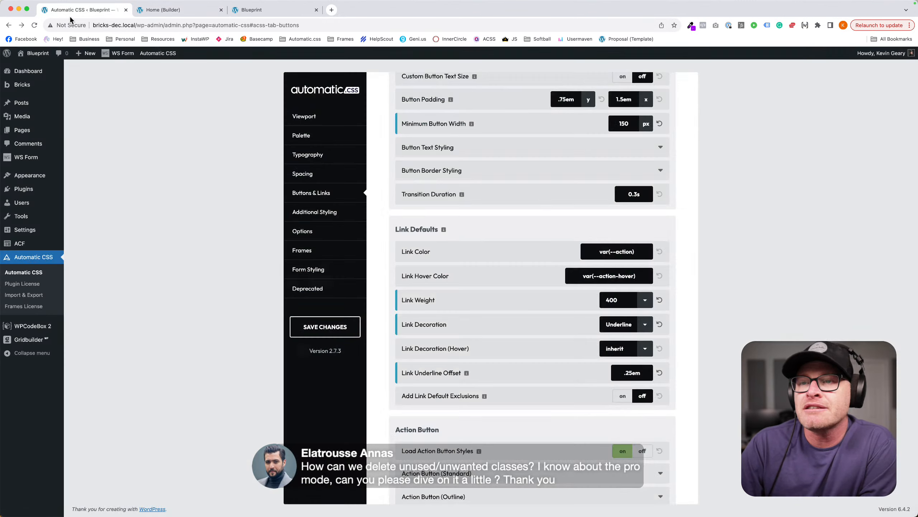
{"action": "left_click", "coordinate": [319, 231]}
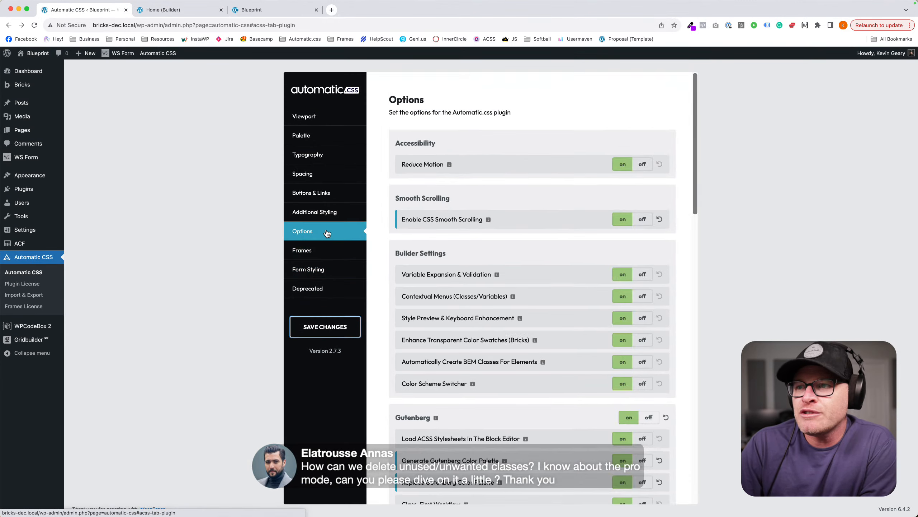
{"action": "scroll", "coordinate": [518, 317], "scroll_direction": "down", "scroll_amount": 8}
{"action": "scroll", "coordinate": [518, 317], "scroll_direction": "down", "scroll_amount": 5}
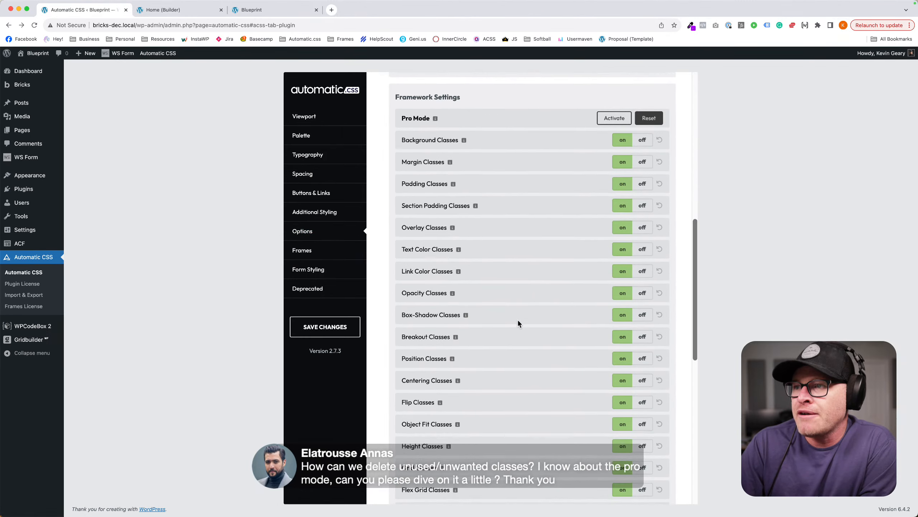
{"action": "left_click", "coordinate": [614, 103]}
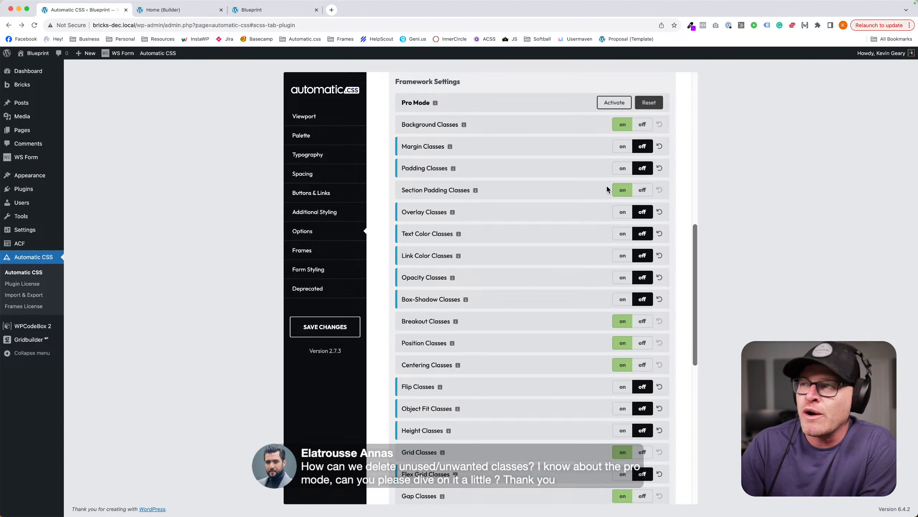
Turn off the Breakout, Position and Centering classes in the framework settings and review the remaining class toggles.
{"action": "scroll", "coordinate": [611, 132], "scroll_direction": "down", "scroll_amount": 2}
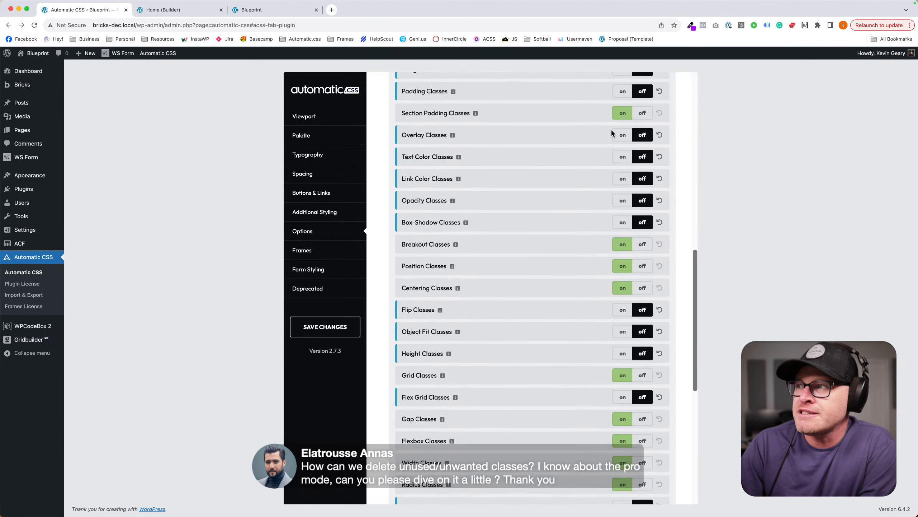
{"action": "scroll", "coordinate": [612, 129], "scroll_direction": "up", "scroll_amount": 2}
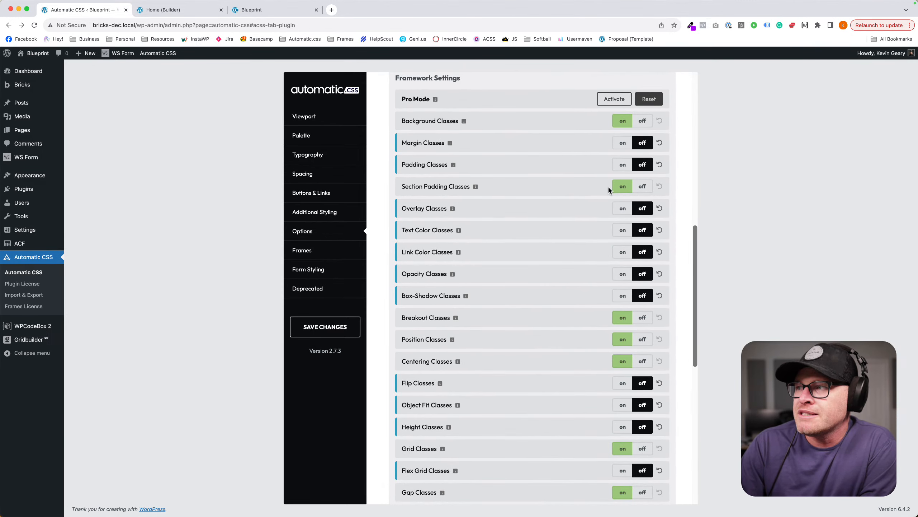
{"action": "scroll", "coordinate": [629, 191], "scroll_direction": "down", "scroll_amount": 7}
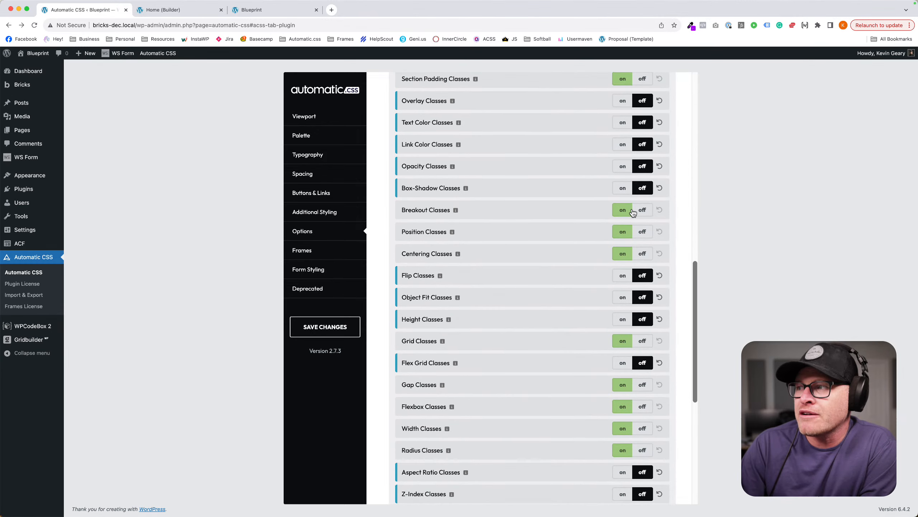
{"action": "left_click", "coordinate": [646, 211]}
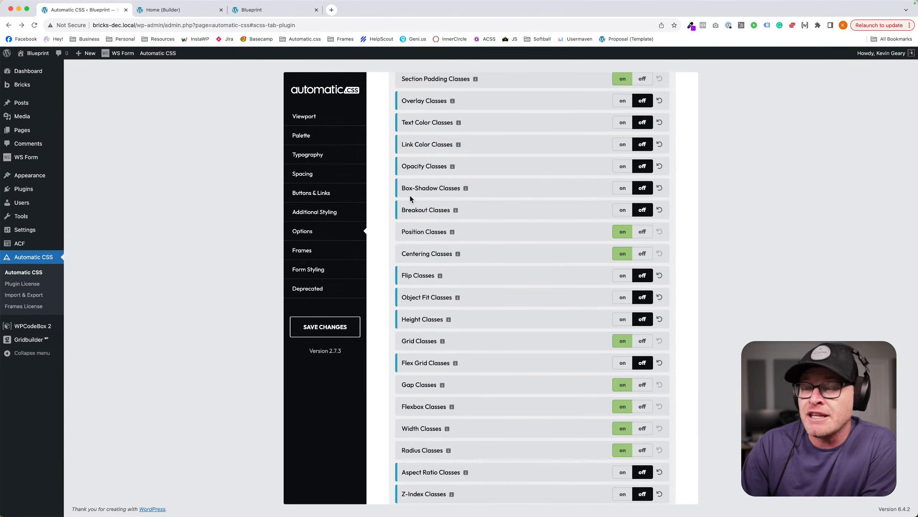
{"action": "mouse_move", "coordinate": [458, 254]}
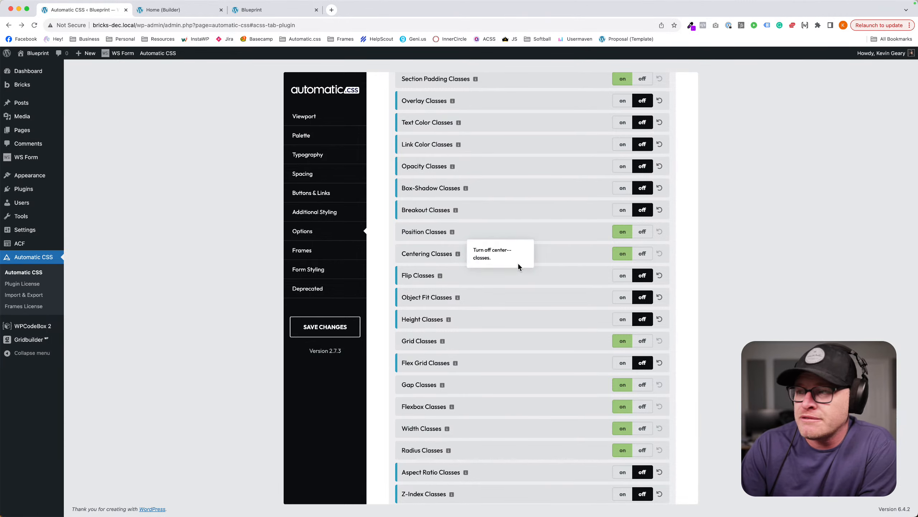
{"action": "scroll", "coordinate": [518, 262], "scroll_direction": "down", "scroll_amount": 3}
{"action": "left_click", "coordinate": [643, 169]}
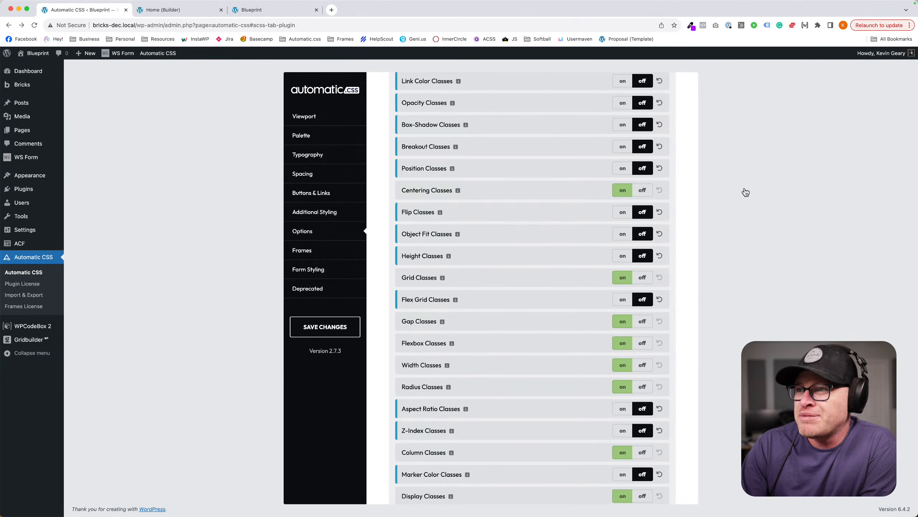
{"action": "left_click", "coordinate": [643, 190]}
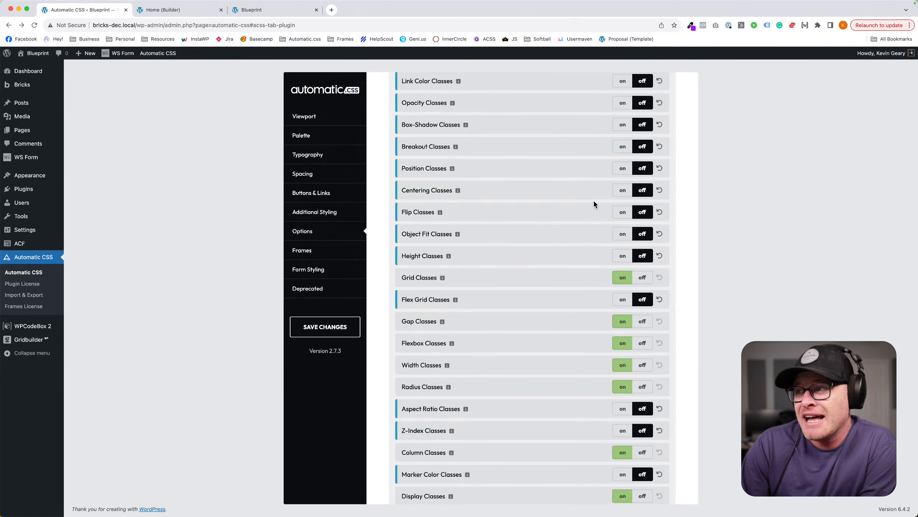
{"action": "scroll", "coordinate": [594, 200], "scroll_direction": "down", "scroll_amount": 3}
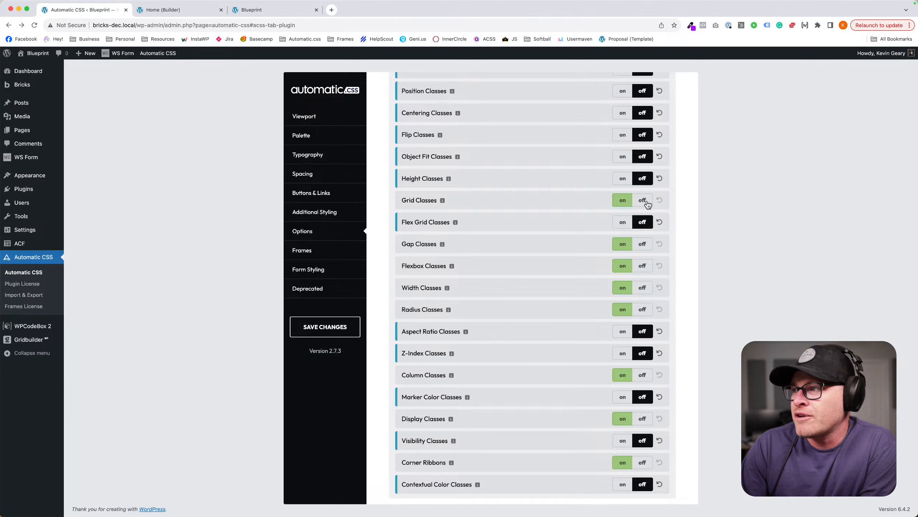
{"action": "scroll", "coordinate": [647, 205], "scroll_direction": "down", "scroll_amount": 3}
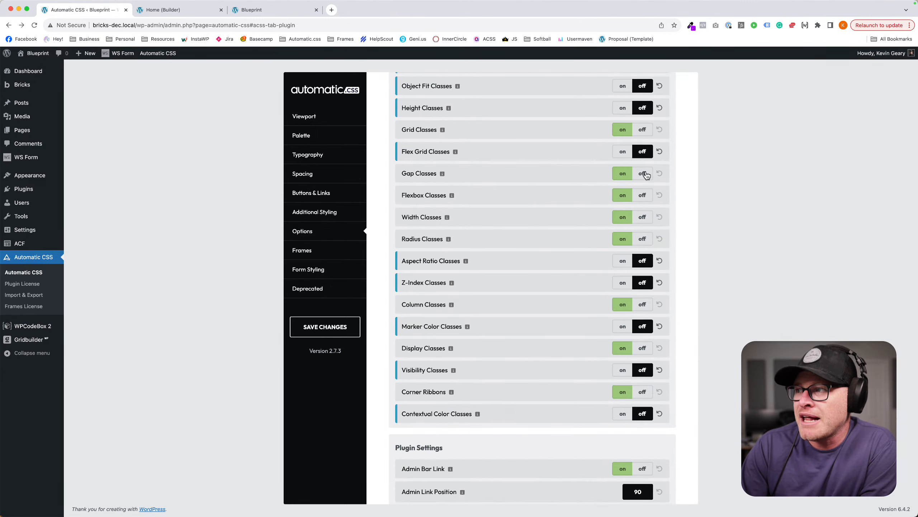
Turn off Flexbox Classes in the Automatic CSS options.
{"action": "scroll", "coordinate": [647, 175], "scroll_direction": "down", "scroll_amount": 3}
{"action": "scroll", "coordinate": [651, 163], "scroll_direction": "up", "scroll_amount": 1}
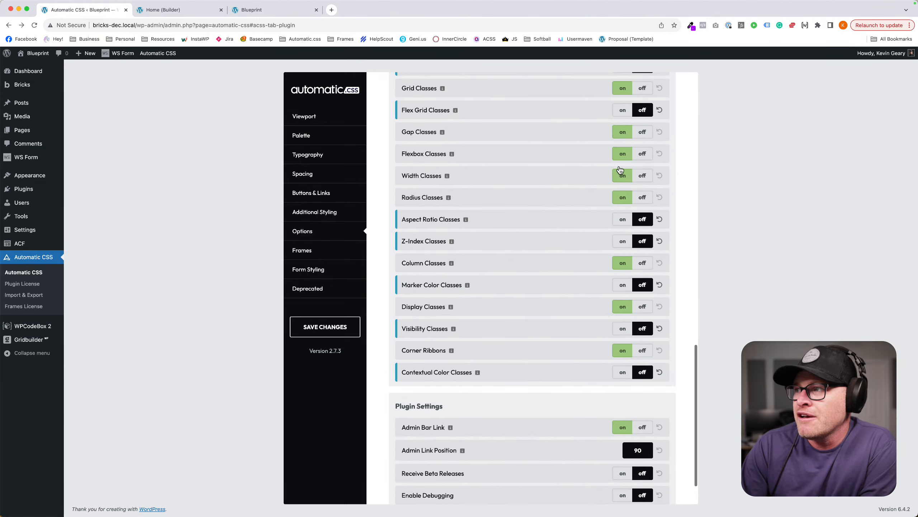
{"action": "left_click", "coordinate": [645, 154]}
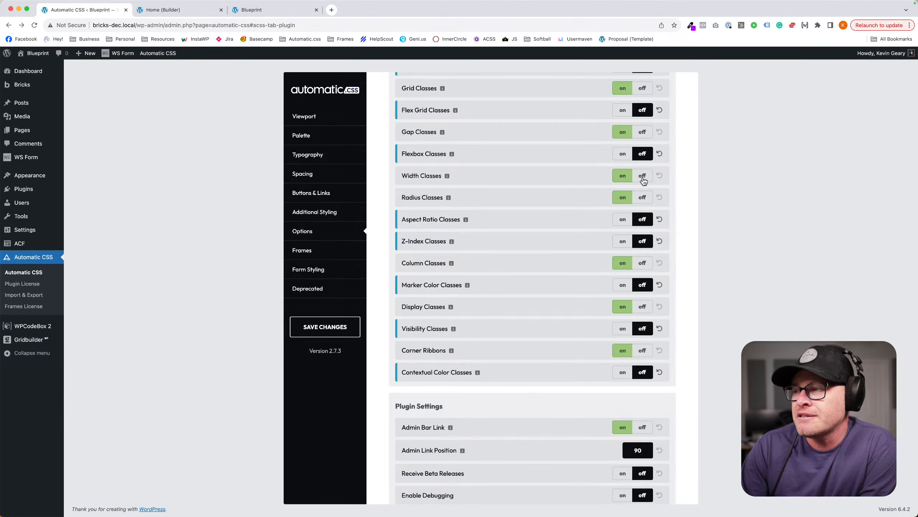
Try switching Radius Classes off and turn them back on.
{"action": "scroll", "coordinate": [644, 178], "scroll_direction": "down", "scroll_amount": 2}
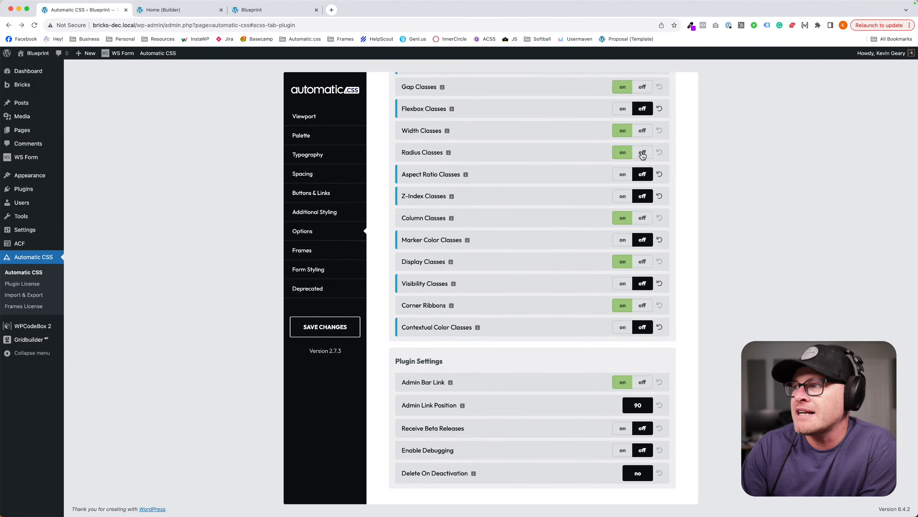
{"action": "left_click", "coordinate": [643, 155]}
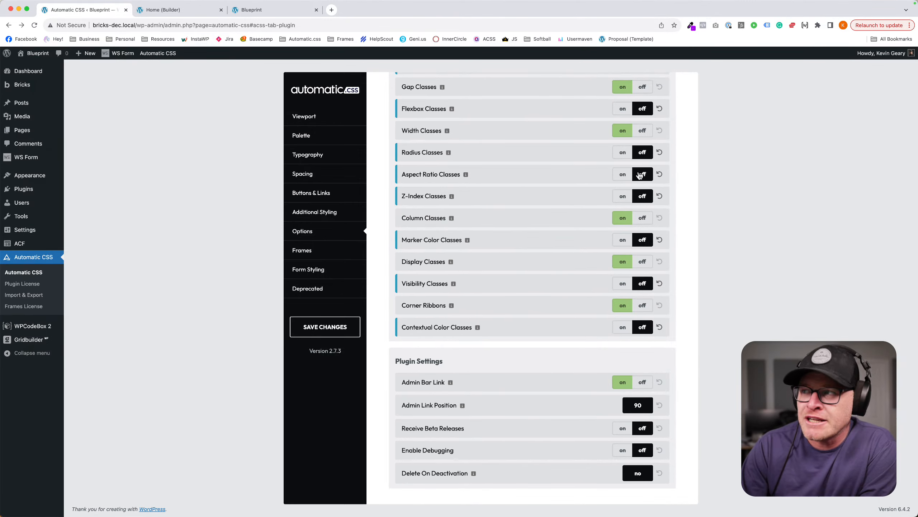
{"action": "scroll", "coordinate": [637, 174], "scroll_direction": "down", "scroll_amount": 1}
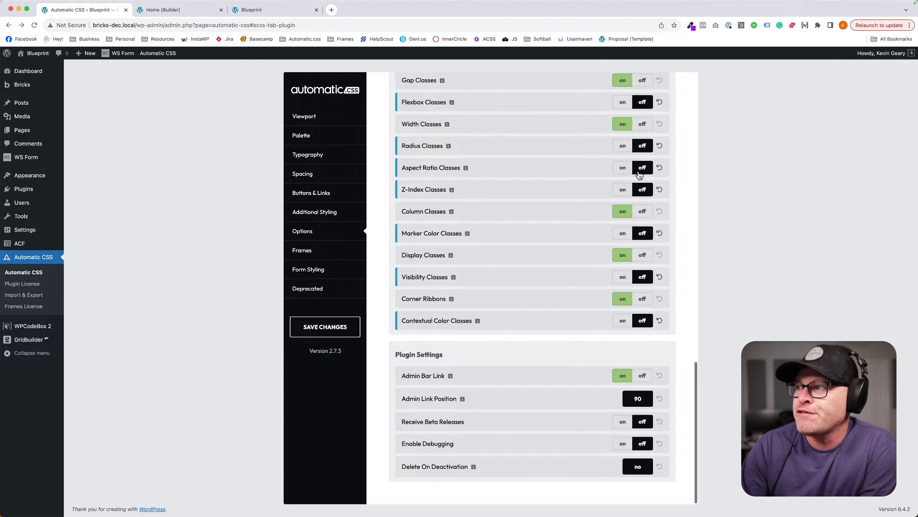
{"action": "left_click", "coordinate": [622, 146]}
{"action": "left_click", "coordinate": [642, 146]}
{"action": "left_click", "coordinate": [623, 151]}
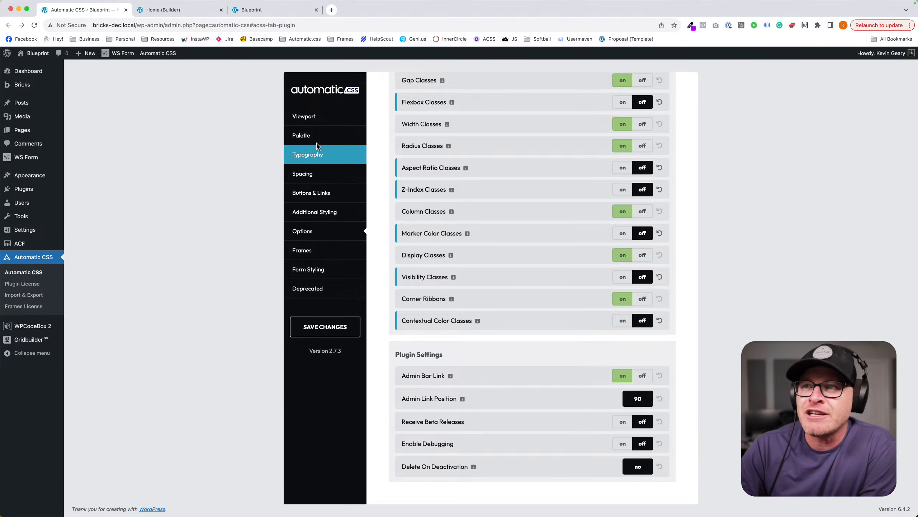
Examine the base radius and radius scale in the Radius System section of the Additional Styling settings.
{"action": "left_click", "coordinate": [303, 116]}
{"action": "left_click", "coordinate": [320, 212]}
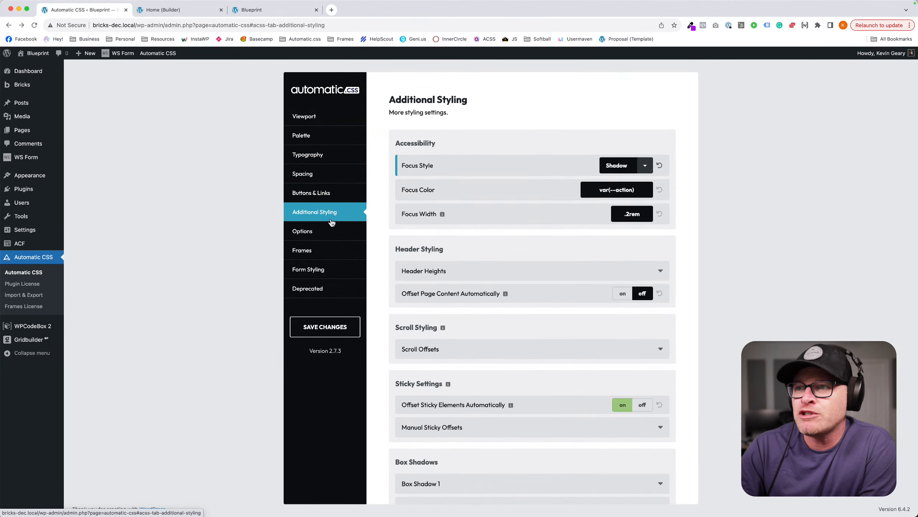
{"action": "scroll", "coordinate": [478, 312], "scroll_direction": "down", "scroll_amount": 10}
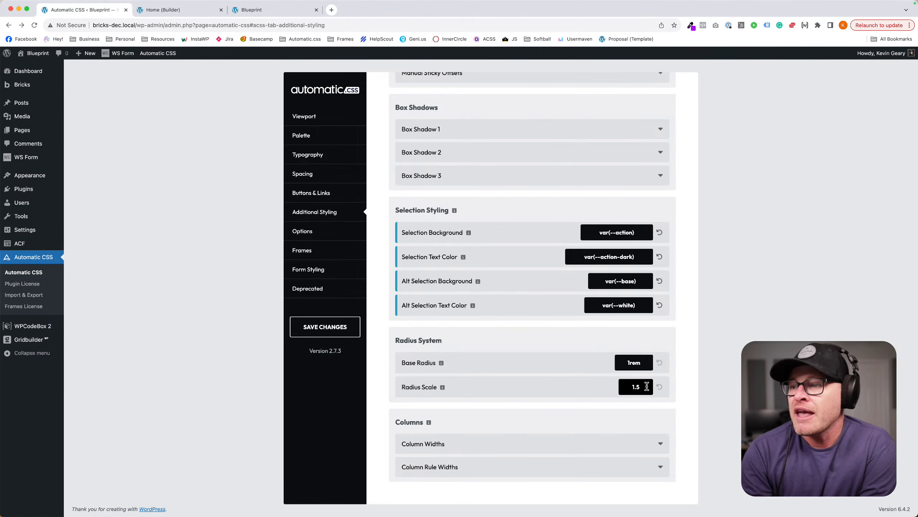
{"action": "left_click_drag", "start_coordinate": [645, 362], "coordinate": [628, 364]}
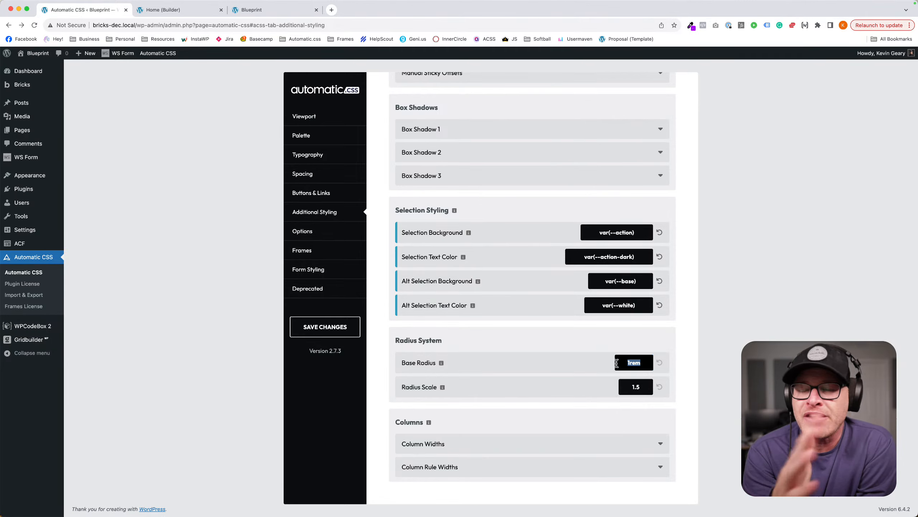
{"action": "left_click", "coordinate": [506, 337]}
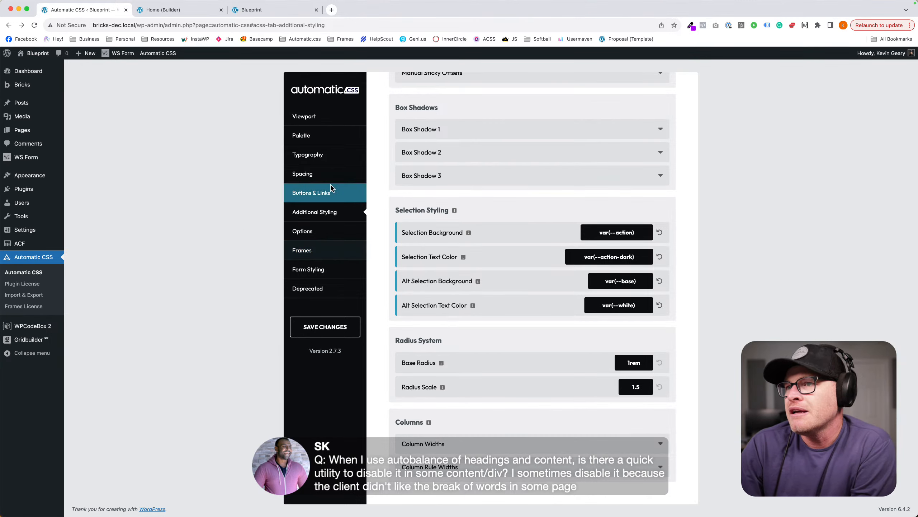
Try Automatically Balance Text in the Typography settings, reset it to its default, and save the changes.
{"action": "left_click", "coordinate": [324, 152]}
{"action": "scroll", "coordinate": [461, 249], "scroll_direction": "down", "scroll_amount": 5}
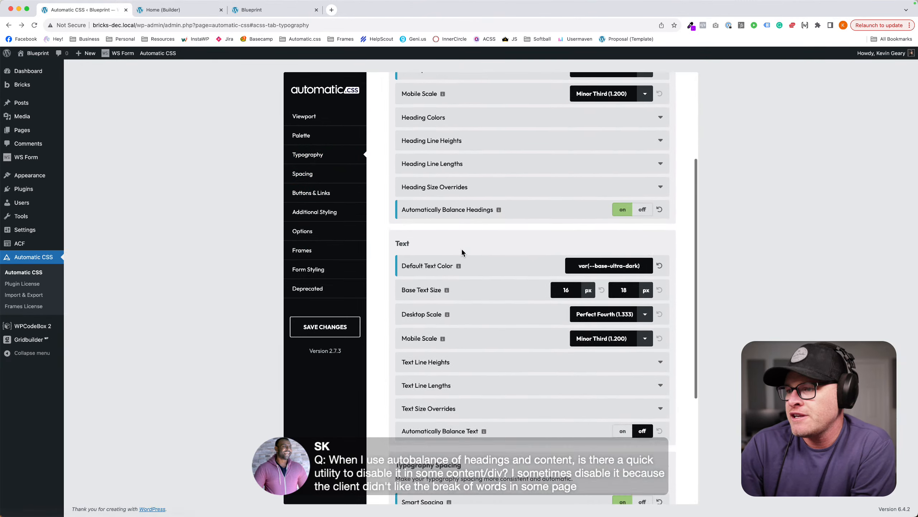
{"action": "scroll", "coordinate": [621, 235], "scroll_direction": "down", "scroll_amount": 5}
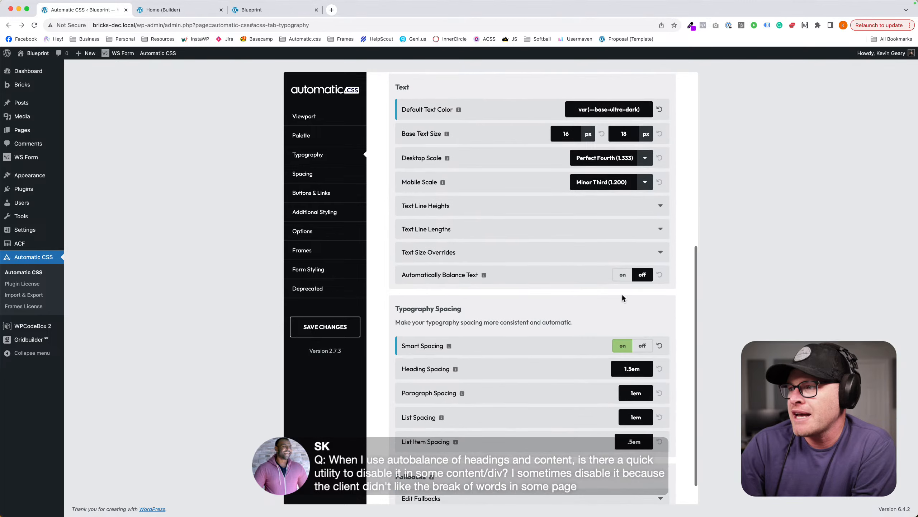
{"action": "left_click", "coordinate": [624, 278]}
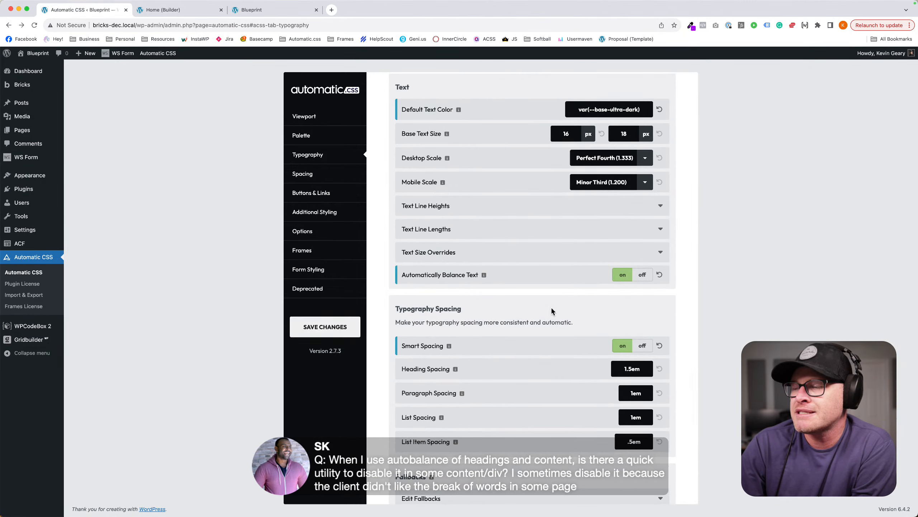
{"action": "left_click", "coordinate": [657, 275]}
{"action": "left_click", "coordinate": [302, 325]}
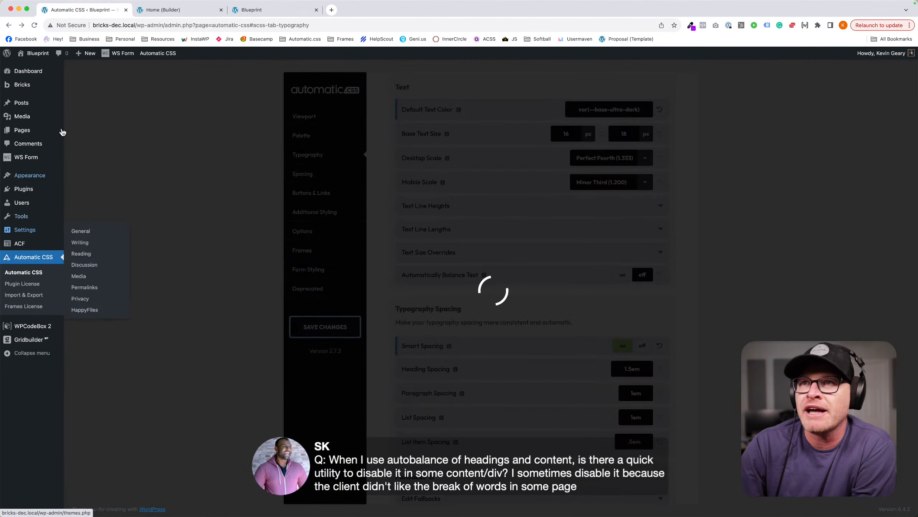
Switch to the Home page in the Bricks builder and replace its existing section with a new empty one.
{"action": "left_click", "coordinate": [170, 10]}
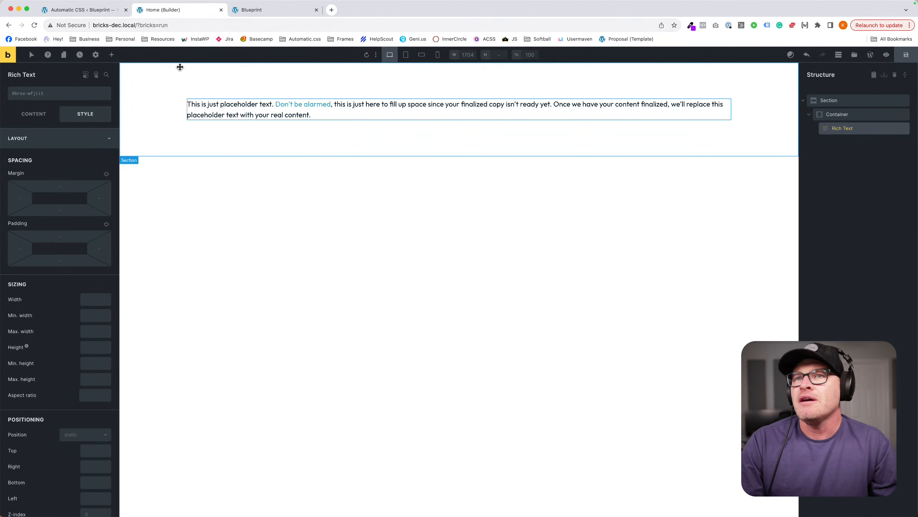
{"action": "left_click", "coordinate": [885, 105]}
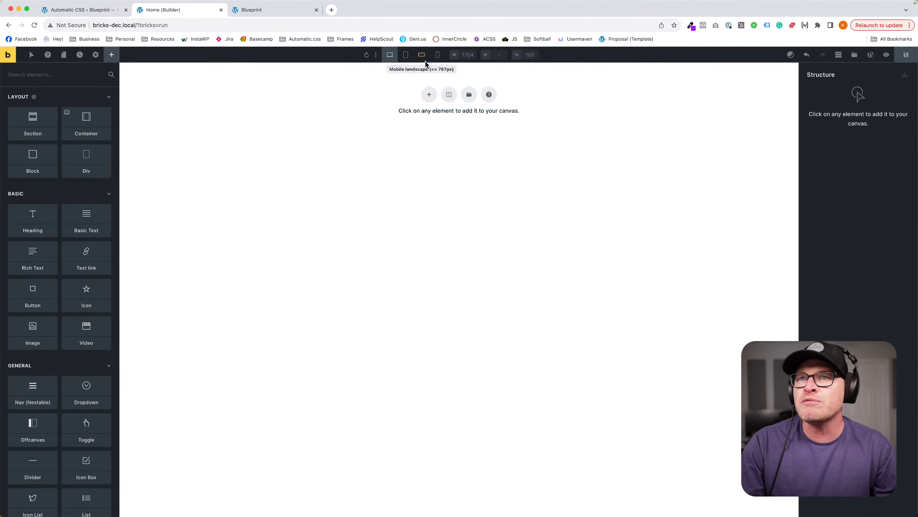
{"action": "type", "text": "sec"}
{"action": "left_click", "coordinate": [33, 109]}
{"action": "left_click", "coordinate": [291, 111]}
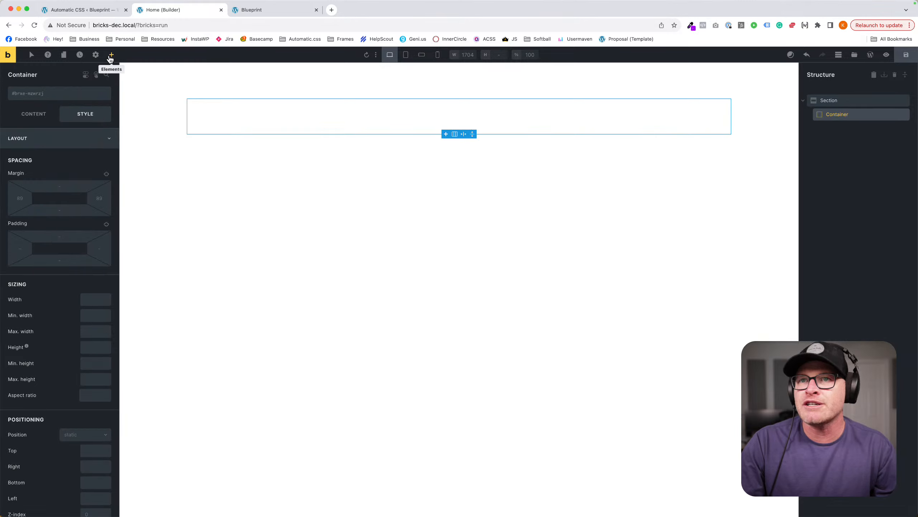
Add a heading inside the section's container and set its HTML tag to h1.
{"action": "left_click", "coordinate": [113, 56]}
{"action": "type", "text": "head"}
{"action": "key", "text": "Return"}
{"action": "left_click", "coordinate": [210, 105]}
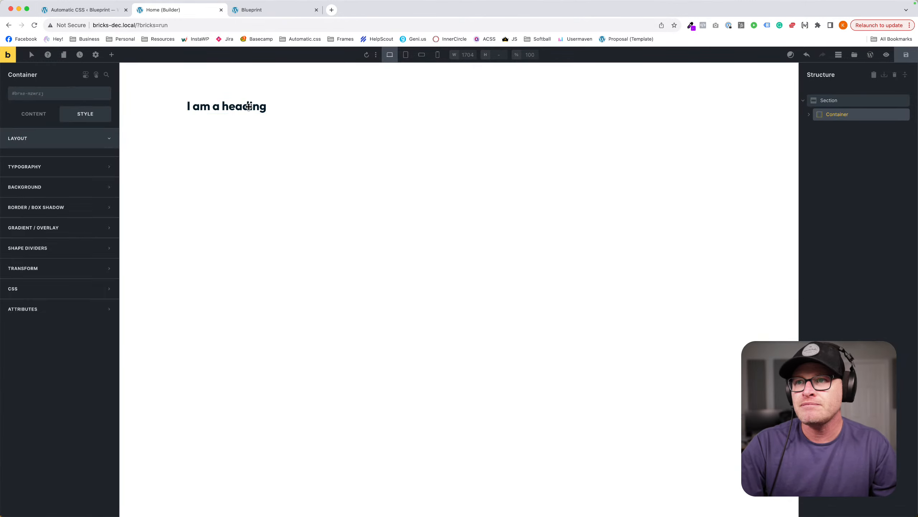
{"action": "left_click", "coordinate": [34, 113]}
{"action": "left_click", "coordinate": [85, 154]}
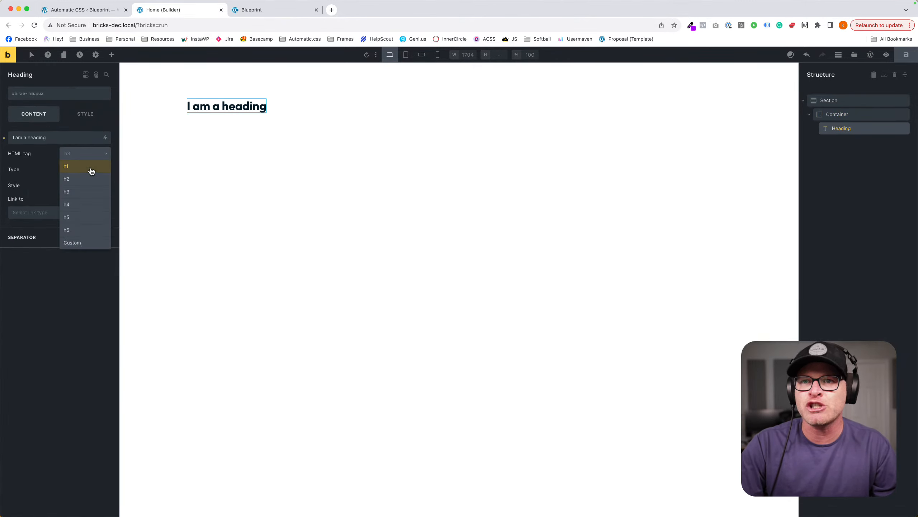
{"action": "left_click", "coordinate": [89, 166]}
Select the heading's text for replacement and copy the longest placeholder headline from websiteipsum.com.
{"action": "double_click", "coordinate": [328, 119]}
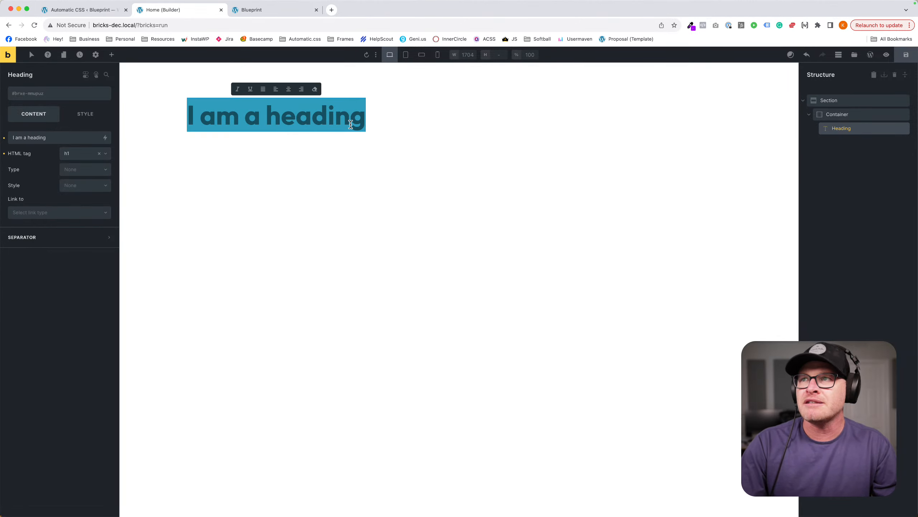
{"action": "key", "text": "super+t"}
{"action": "type", "text": "web"}
{"action": "key", "text": "Return"}
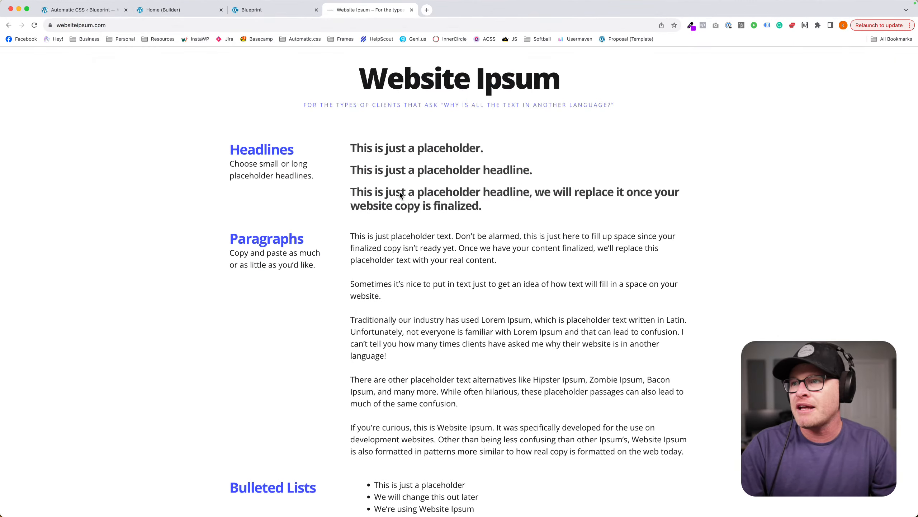
{"action": "left_click_drag", "start_coordinate": [357, 190], "coordinate": [485, 207]}
{"action": "key", "text": "super+c"}
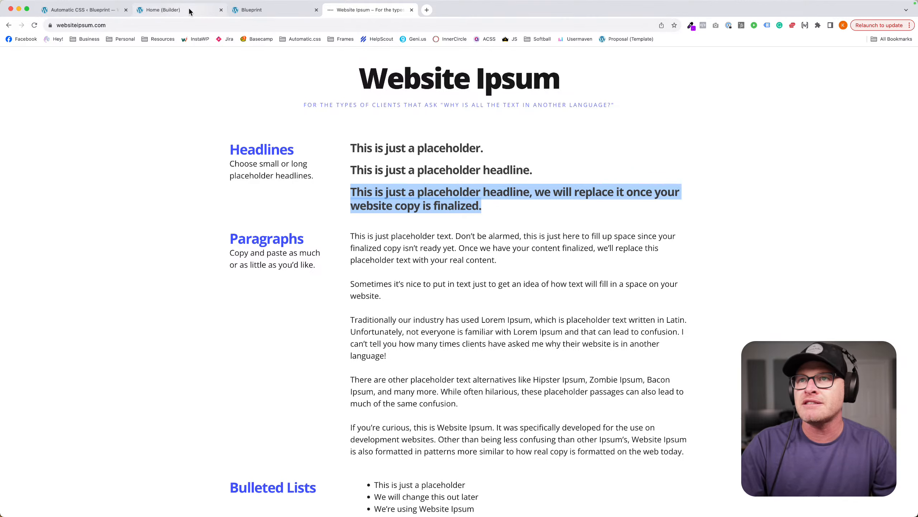
Replace the h1 text in the Bricks builder with the copied placeholder headline and save the page.
{"action": "left_click", "coordinate": [162, 10]}
{"action": "key", "text": "super+v"}
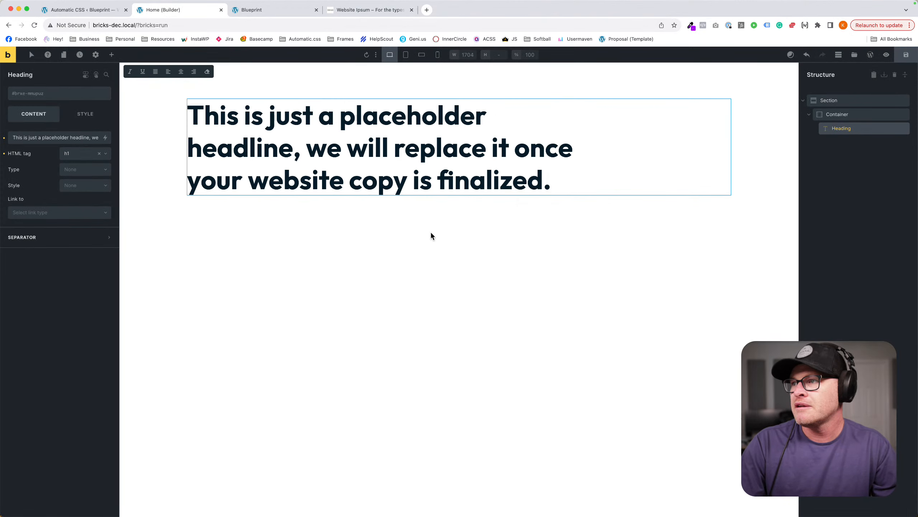
{"action": "left_click", "coordinate": [430, 231]}
{"action": "left_click", "coordinate": [907, 60]}
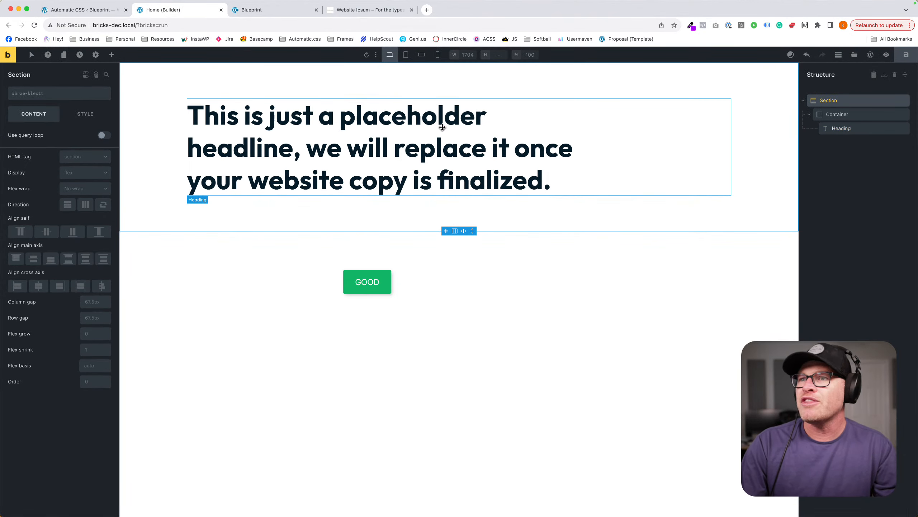
Check the headline in the page preview, turn off Automatically Balance Headings in the Typography settings, and save.
{"action": "left_click", "coordinate": [252, 10]}
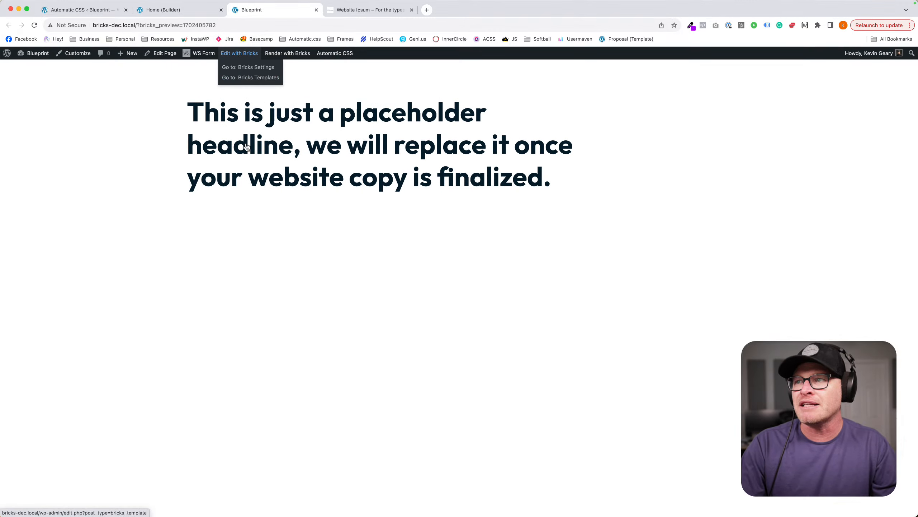
{"action": "left_click", "coordinate": [59, 10]}
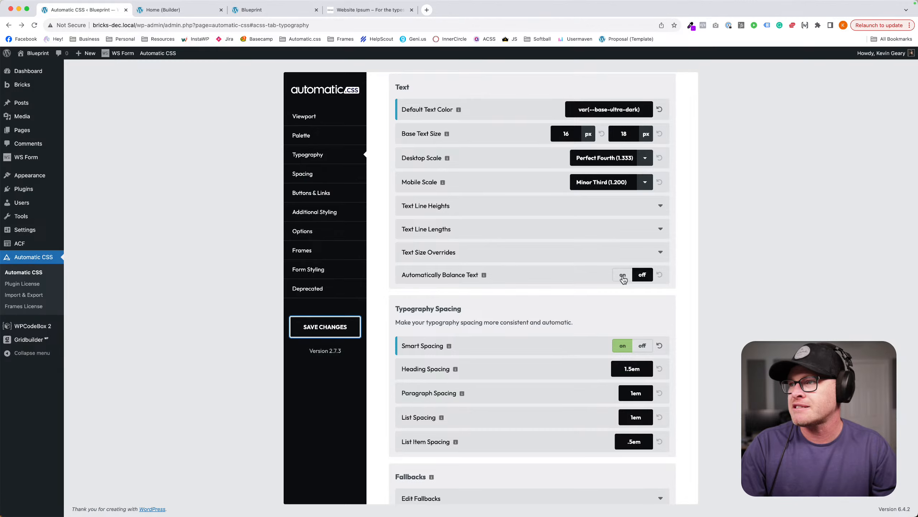
{"action": "scroll", "coordinate": [624, 232], "scroll_direction": "up", "scroll_amount": 5}
{"action": "left_click", "coordinate": [643, 207]}
{"action": "left_click", "coordinate": [325, 327]}
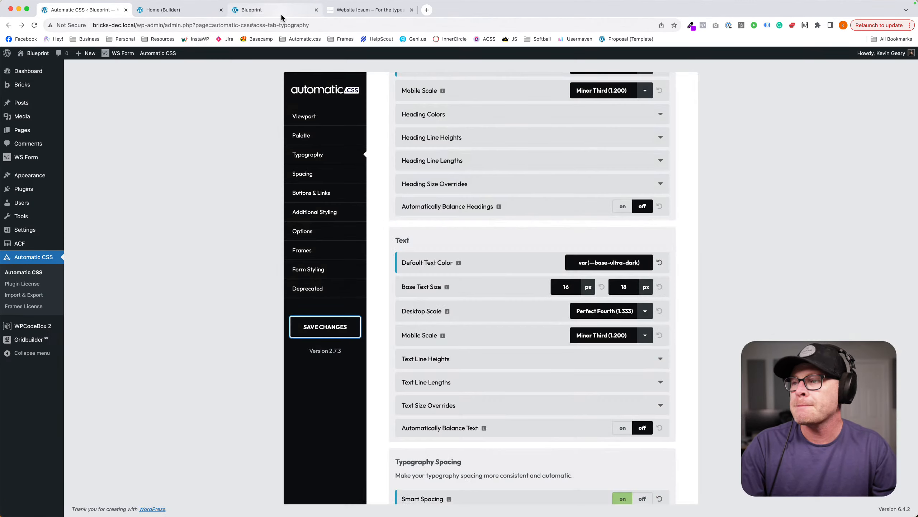
Duplicate the page preview in a second browser tab to load the headline without heading balancing.
{"action": "left_click", "coordinate": [282, 11]}
{"action": "right_click", "coordinate": [284, 13]}
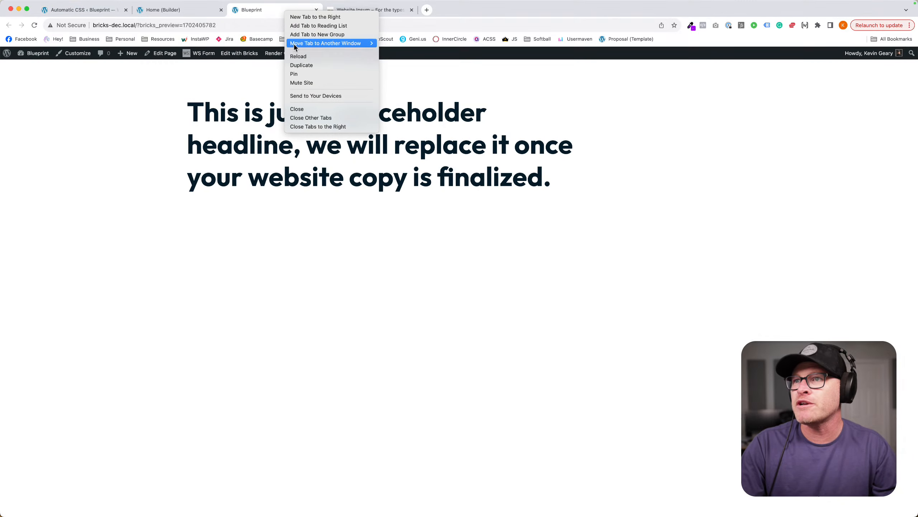
{"action": "left_click", "coordinate": [300, 64]}
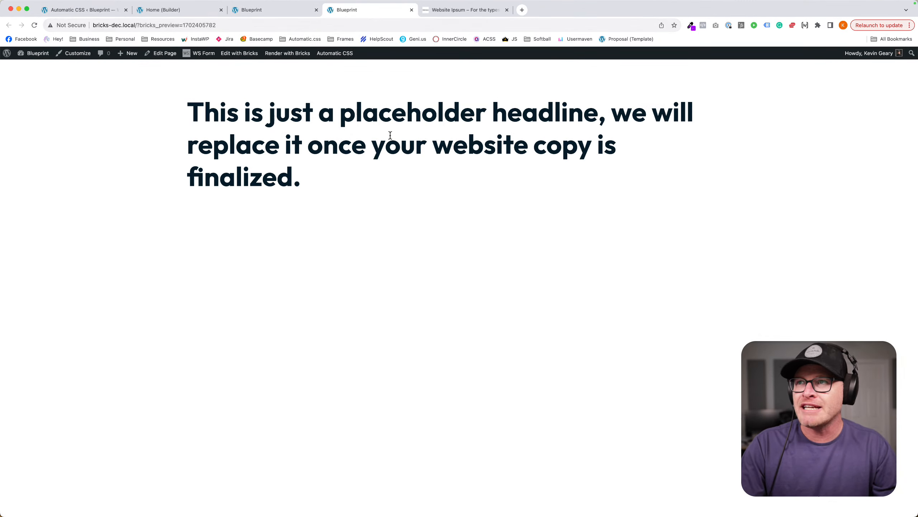
Compare the headline's line breaks between the balanced and unbalanced preview tabs, checking the last line for a lone word.
{"action": "left_click", "coordinate": [288, 14]}
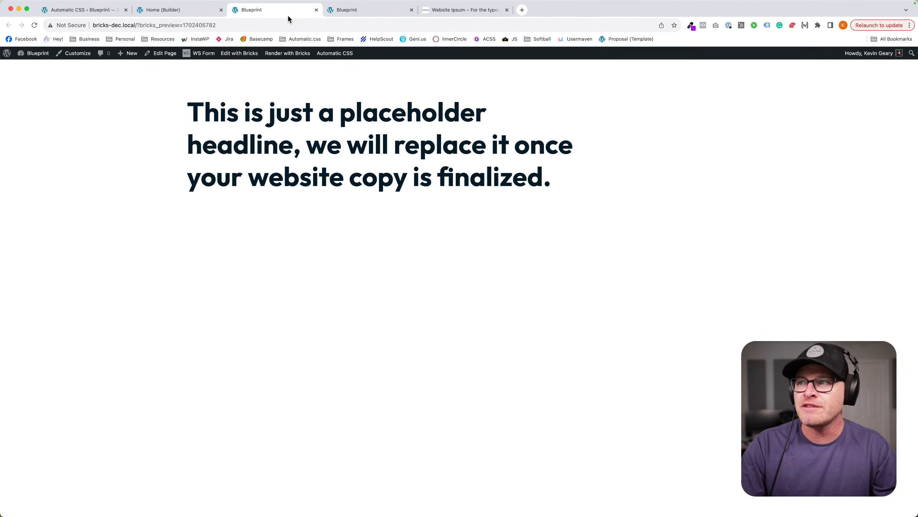
{"action": "left_click", "coordinate": [363, 11]}
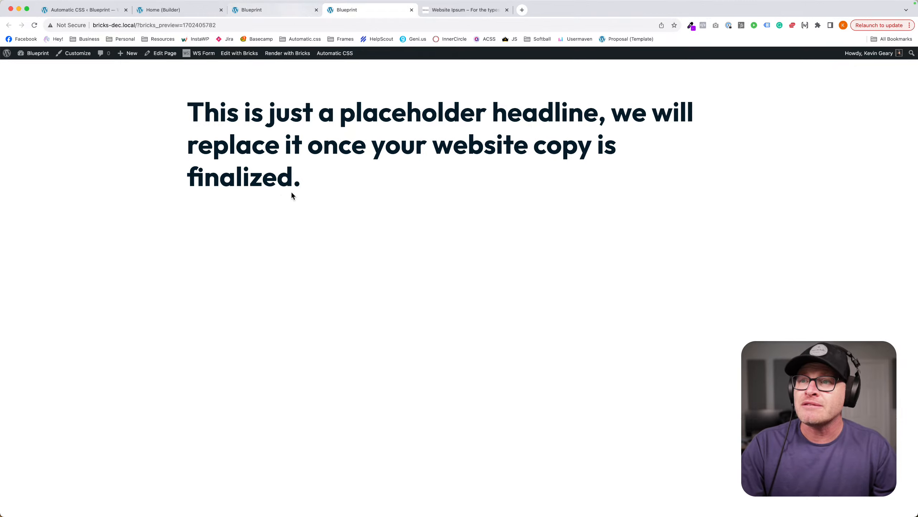
{"action": "left_click_drag", "start_coordinate": [303, 180], "coordinate": [185, 173]}
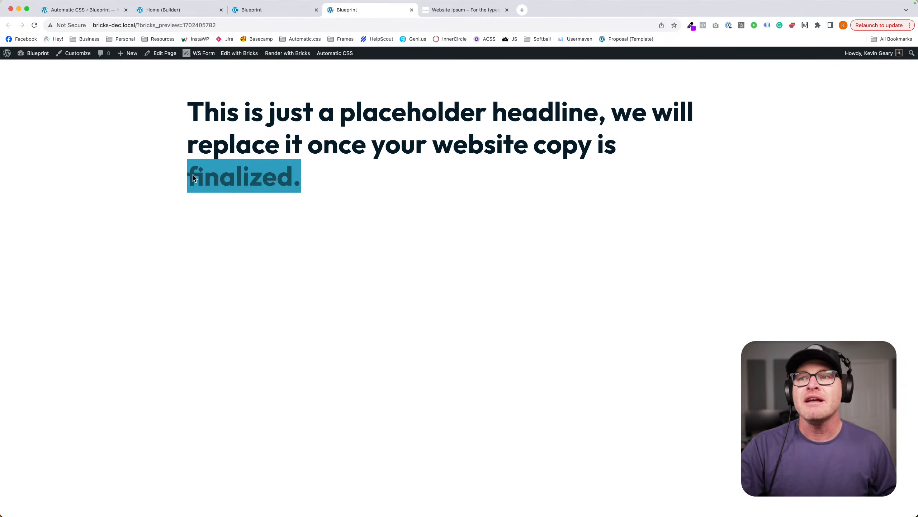
{"action": "double_click", "coordinate": [188, 175]}
{"action": "left_click", "coordinate": [376, 172]}
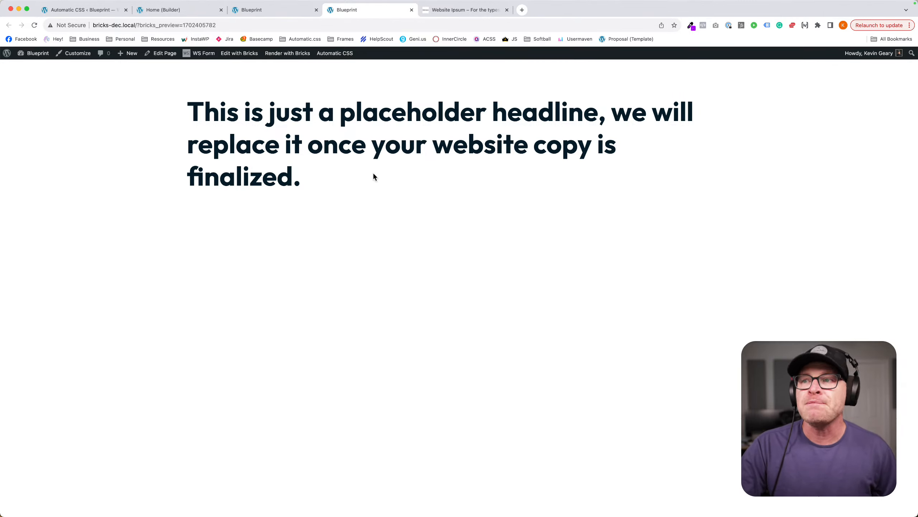
{"action": "left_click", "coordinate": [268, 10]}
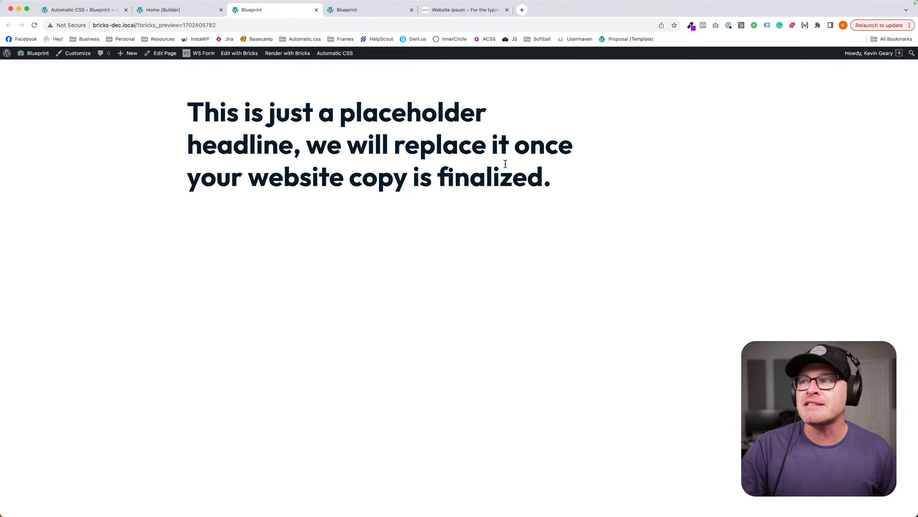
{"action": "left_click_drag", "start_coordinate": [184, 111], "coordinate": [619, 177]}
{"action": "left_click", "coordinate": [617, 175]}
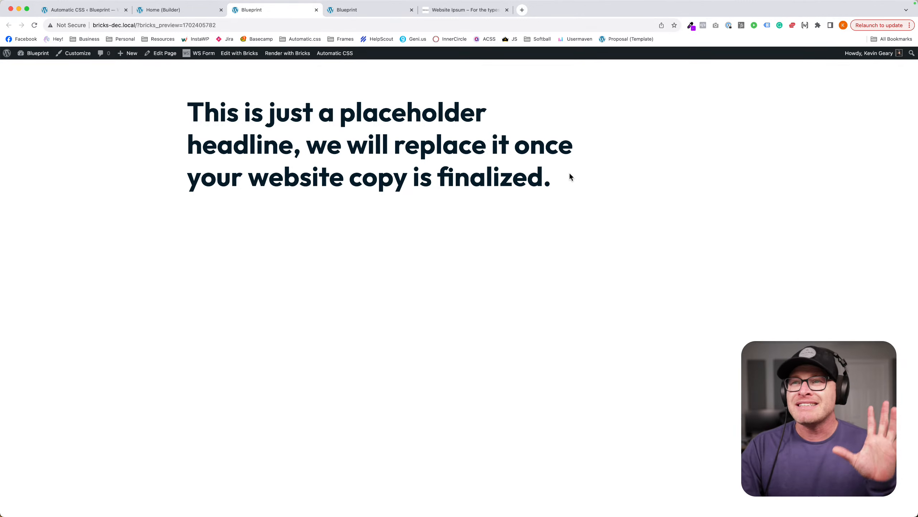
Review the builder, the Automatically Balance Headings setting and both headline previews, ending on the balanced one.
{"action": "left_click", "coordinate": [155, 10]}
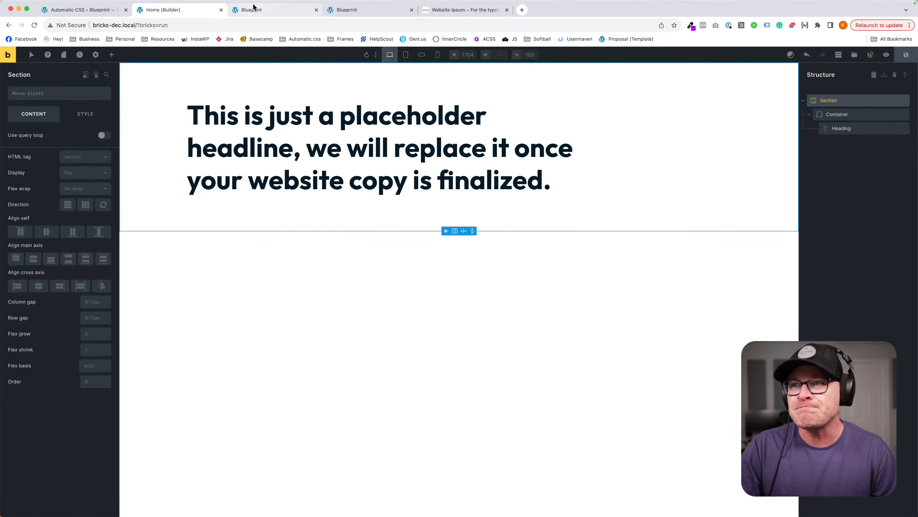
{"action": "left_click", "coordinate": [110, 12]}
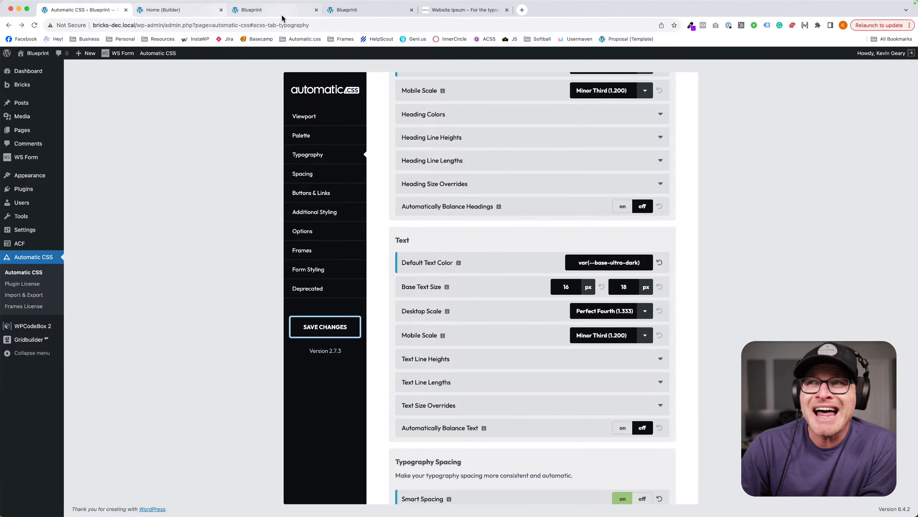
{"action": "left_click", "coordinate": [356, 10]}
{"action": "left_click", "coordinate": [290, 12]}
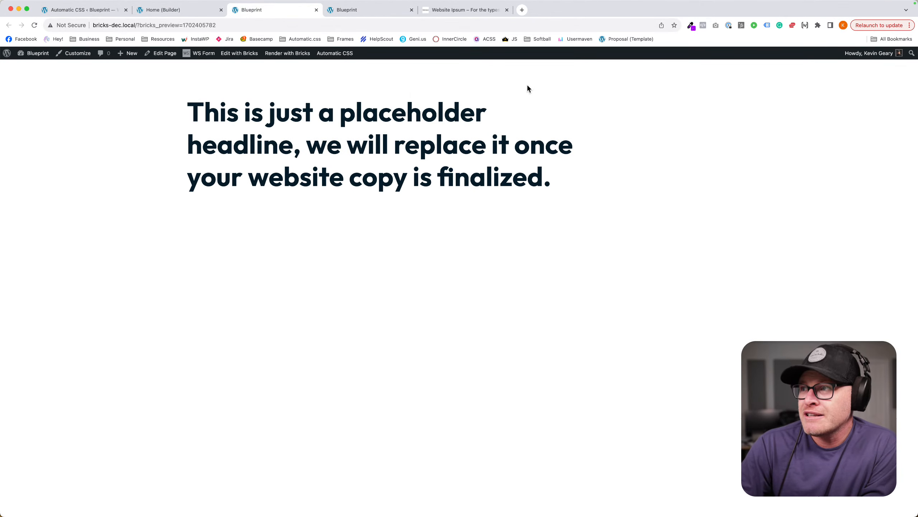
Highlight the balanced headline line by line in the preview to examine how evenly its words are distributed.
{"action": "left_click_drag", "start_coordinate": [527, 89], "coordinate": [576, 176]}
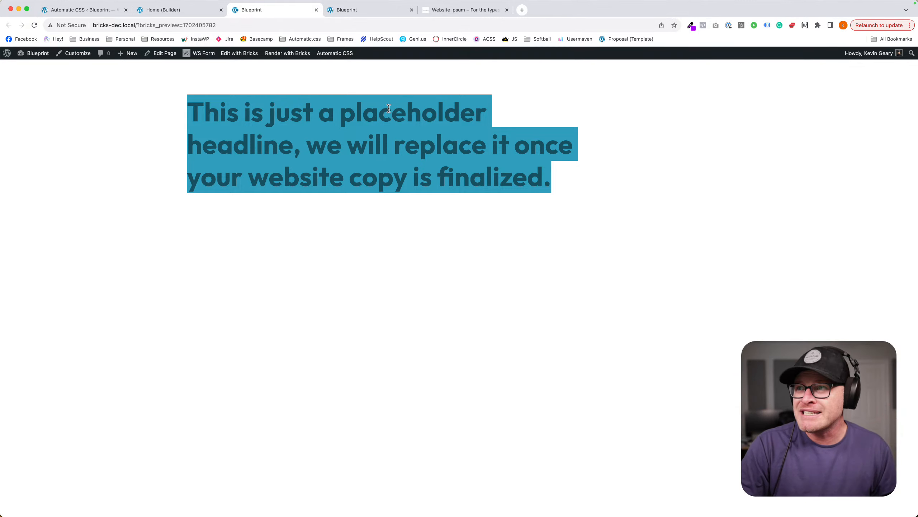
{"action": "left_click", "coordinate": [268, 114]}
{"action": "left_click_drag", "start_coordinate": [181, 113], "coordinate": [499, 154]}
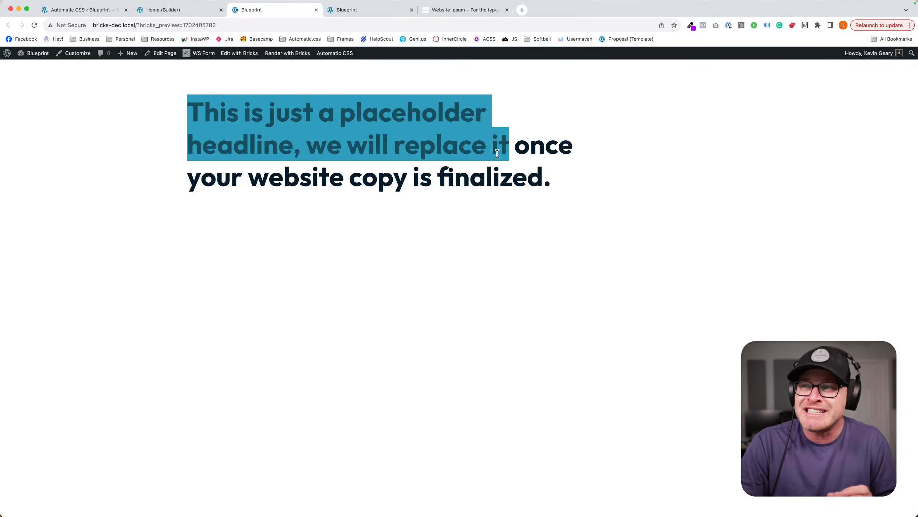
{"action": "left_click", "coordinate": [200, 107]}
{"action": "left_click_drag", "start_coordinate": [198, 108], "coordinate": [487, 116]}
{"action": "left_click_drag", "start_coordinate": [191, 145], "coordinate": [559, 146]}
{"action": "left_click_drag", "start_coordinate": [181, 176], "coordinate": [557, 190]}
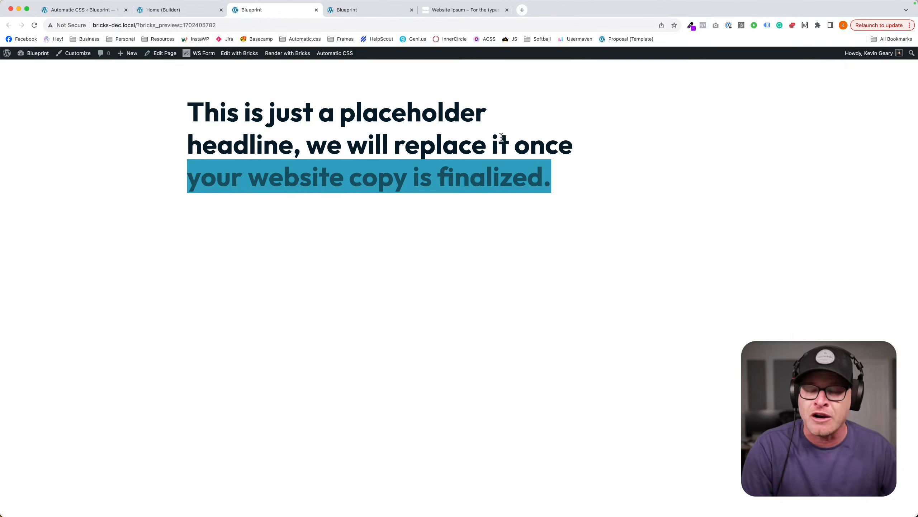
{"action": "left_click_drag", "start_coordinate": [187, 113], "coordinate": [570, 117]}
{"action": "left_click_drag", "start_coordinate": [180, 148], "coordinate": [642, 165]}
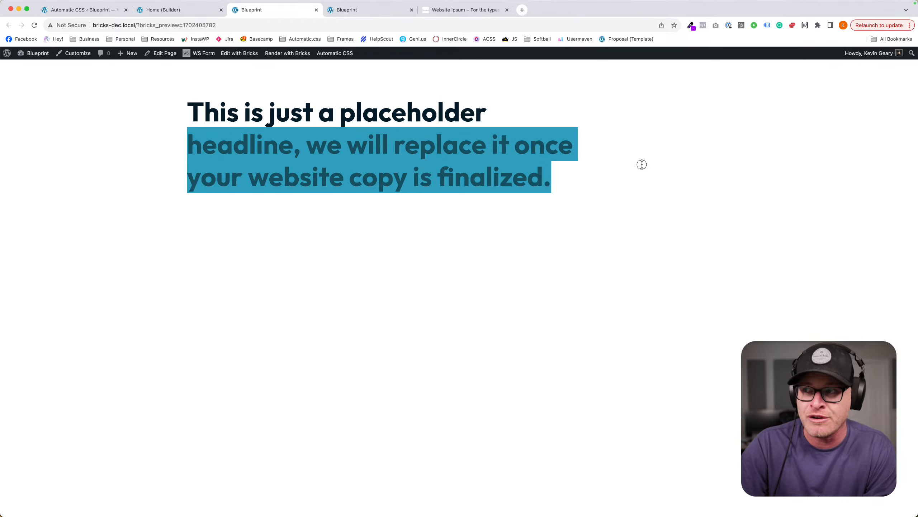
{"action": "left_click", "coordinate": [556, 203]}
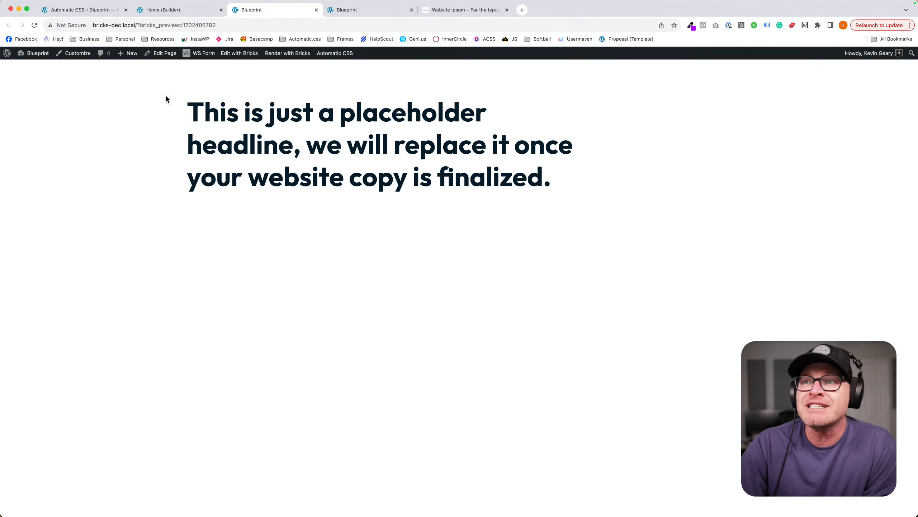
{"action": "left_click_drag", "start_coordinate": [166, 96], "coordinate": [568, 180]}
{"action": "left_click", "coordinate": [587, 190]}
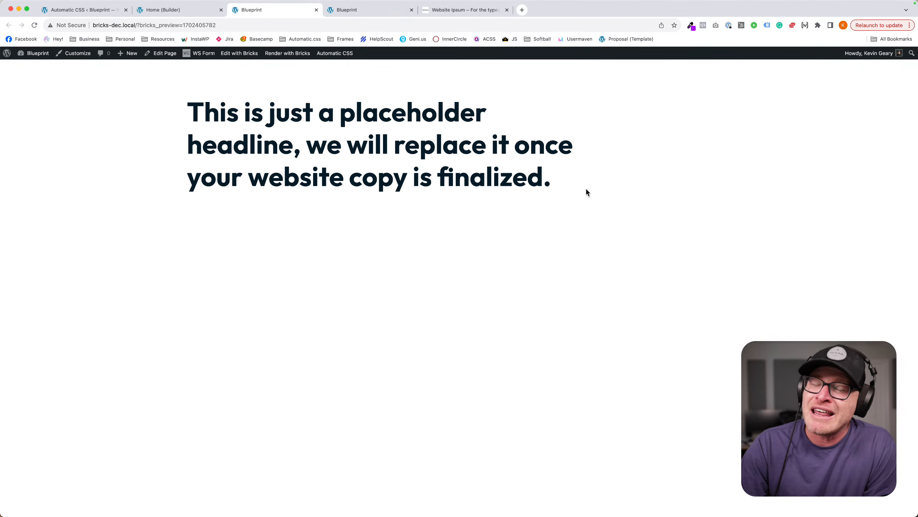
Add the class unbalance to the h1 heading in the Bricks builder.
{"action": "left_click", "coordinate": [187, 11]}
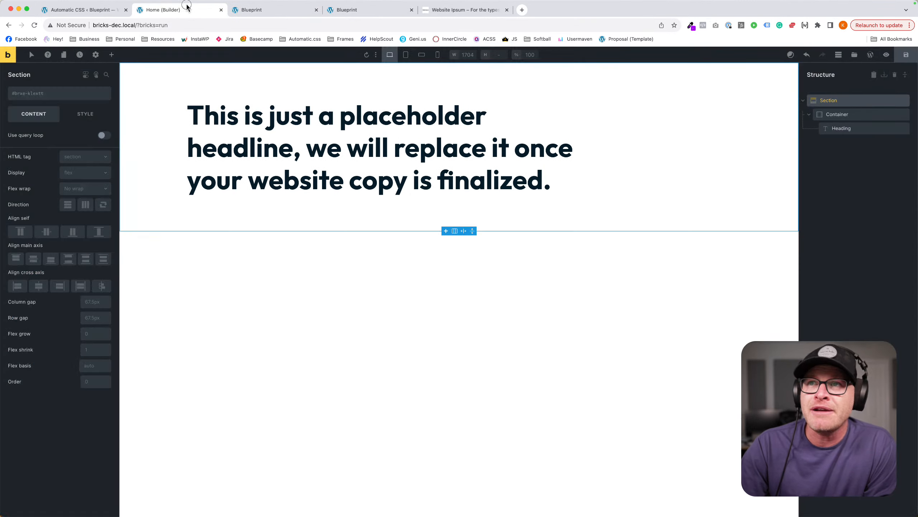
{"action": "left_click", "coordinate": [317, 136]}
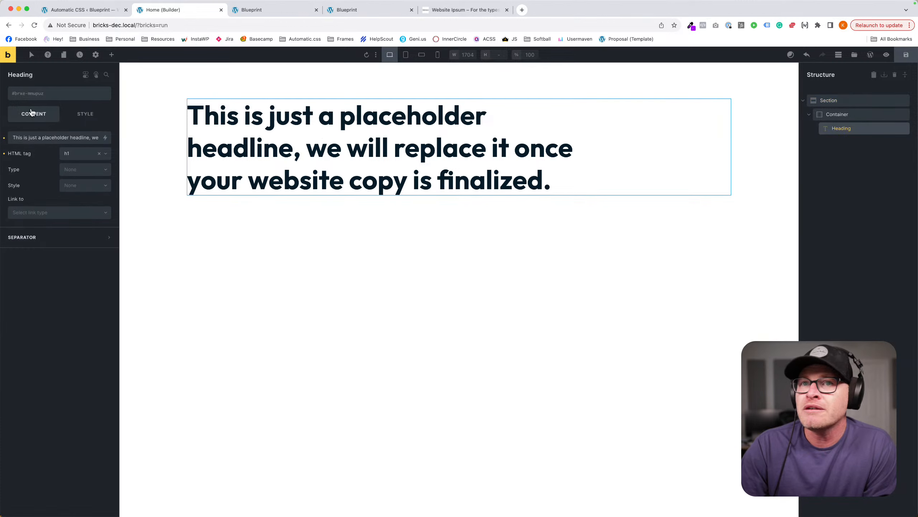
{"action": "left_click", "coordinate": [32, 113]}
{"action": "type", "text": "unb"}
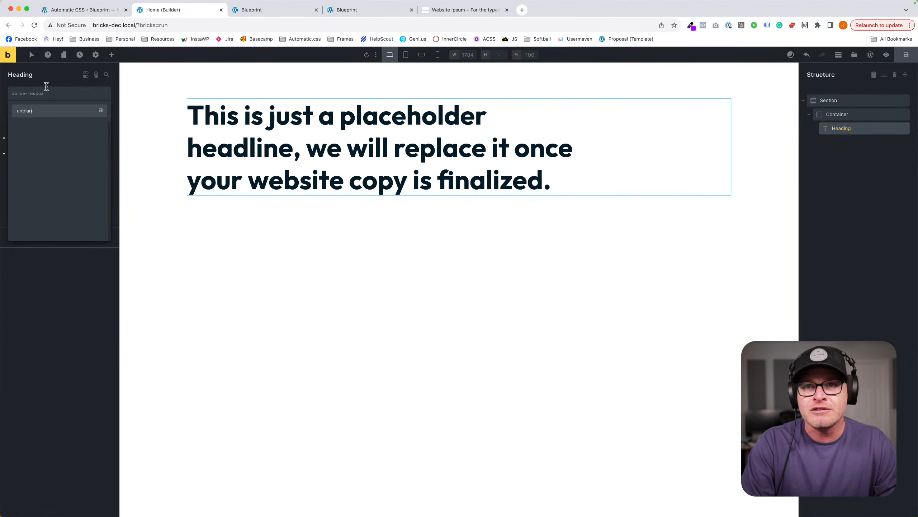
{"action": "type", "text": "alance"}
{"action": "key", "text": "Return"}
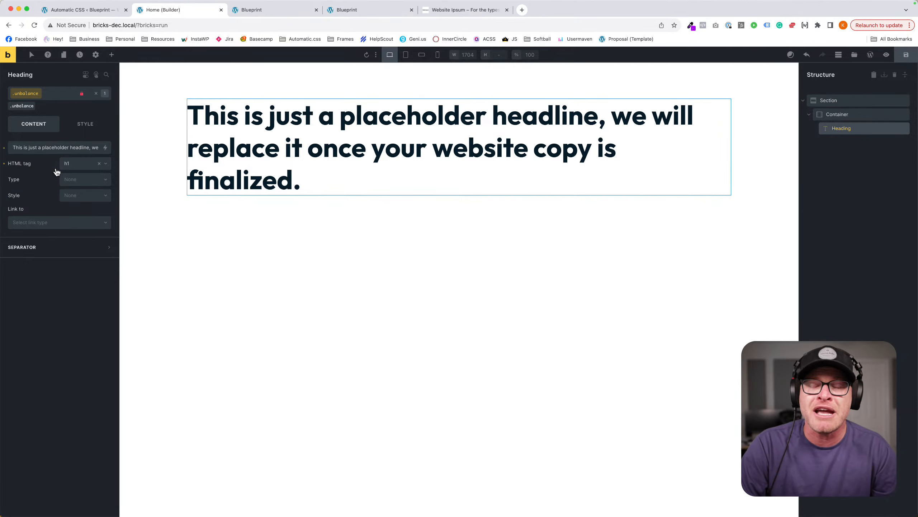
Replace the space between "is" and "finalized." in the heading text with the non-breaking space entity &nbsp;.
{"action": "left_click", "coordinate": [56, 149]}
{"action": "key", "text": "End"}
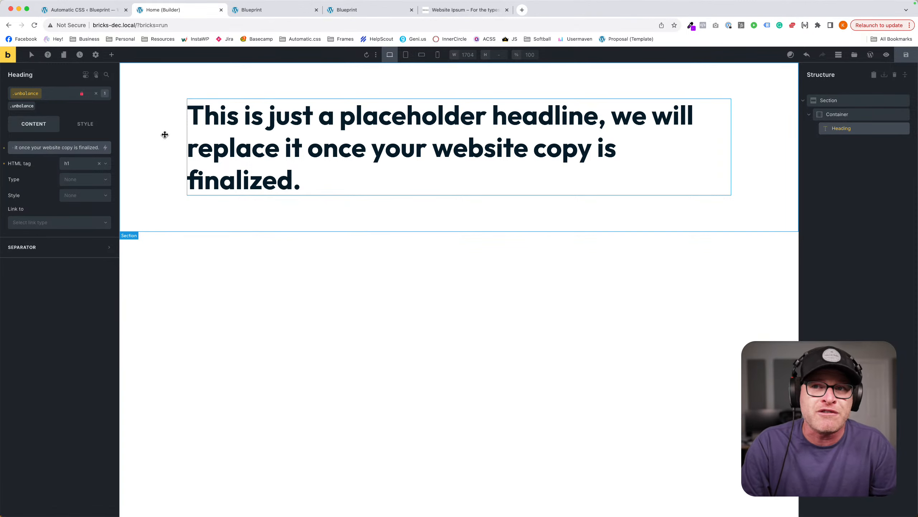
{"action": "key", "text": "BackSpace"}
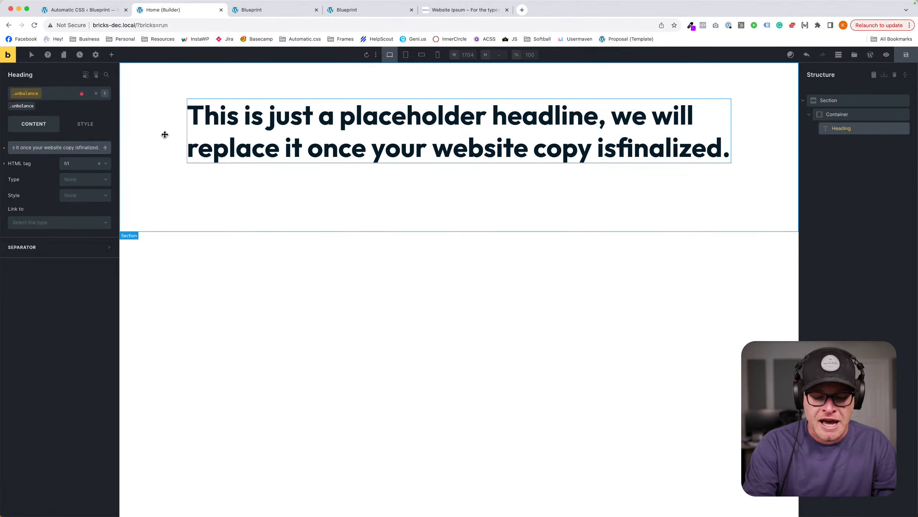
{"action": "type", "text": "&"}
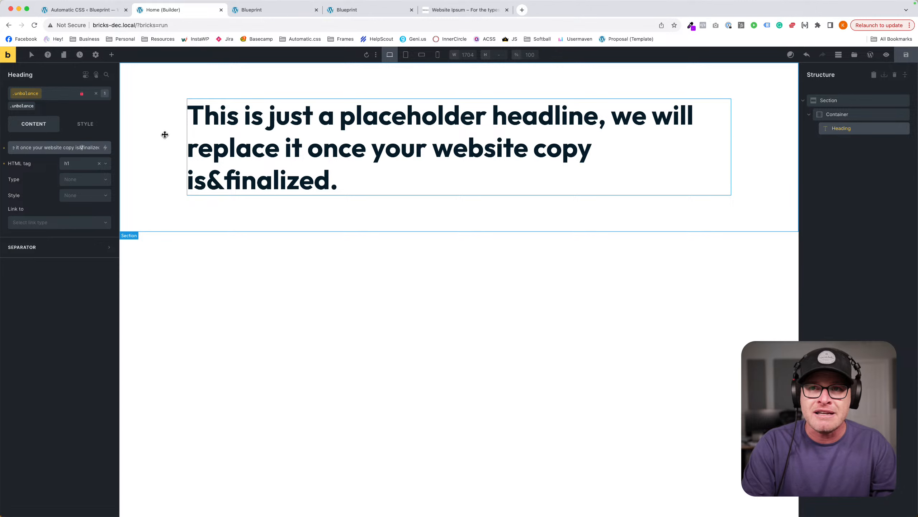
{"action": "type", "text": "nbsp;"}
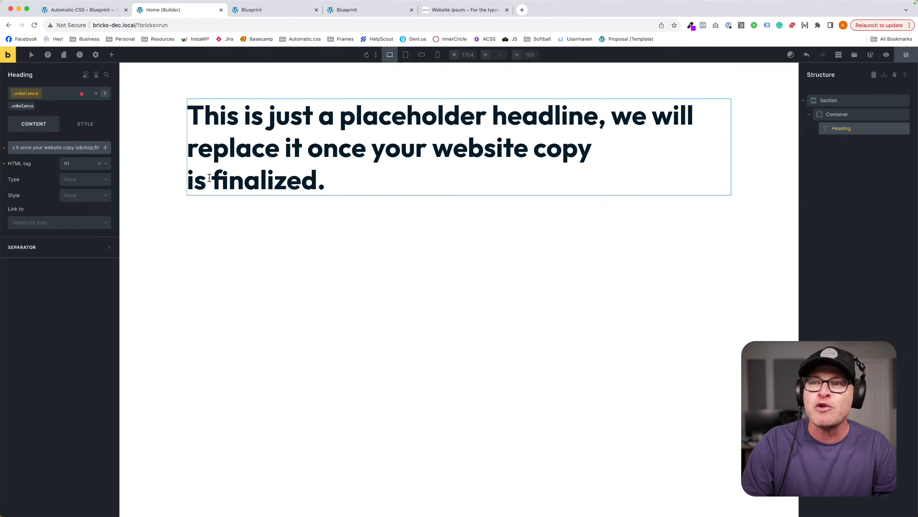
{"action": "left_click_drag", "start_coordinate": [80, 148], "coordinate": [94, 148]}
{"action": "left_click", "coordinate": [79, 148]}
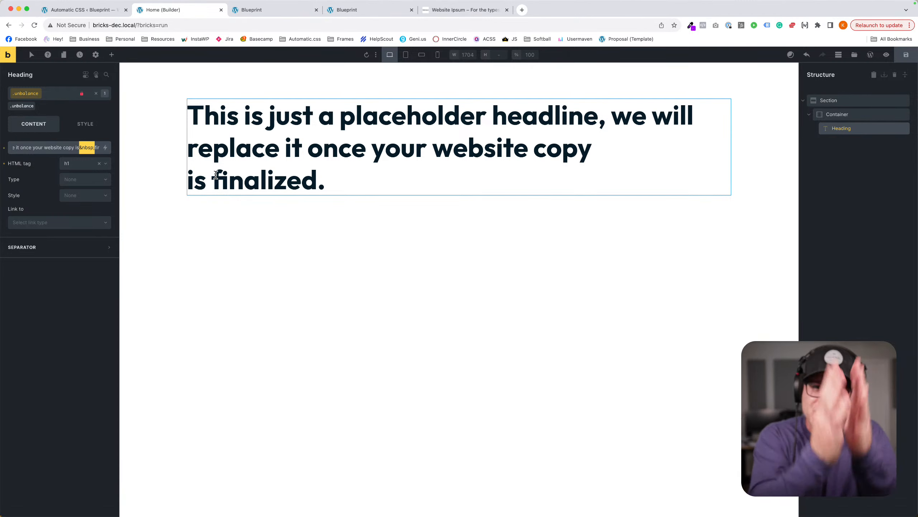
Replace the space between "copy" and "is" in the heading text with &nbsp; and save the page.
{"action": "left_click", "coordinate": [75, 147]}
{"action": "key", "text": "BackSpace"}
{"action": "type", "text": "&nbsp;"}
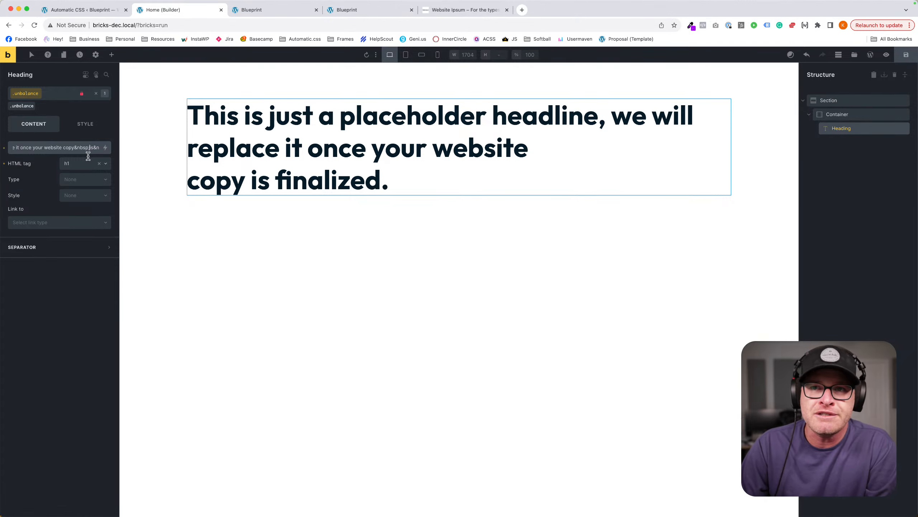
{"action": "left_click_drag", "start_coordinate": [90, 148], "coordinate": [88, 149]}
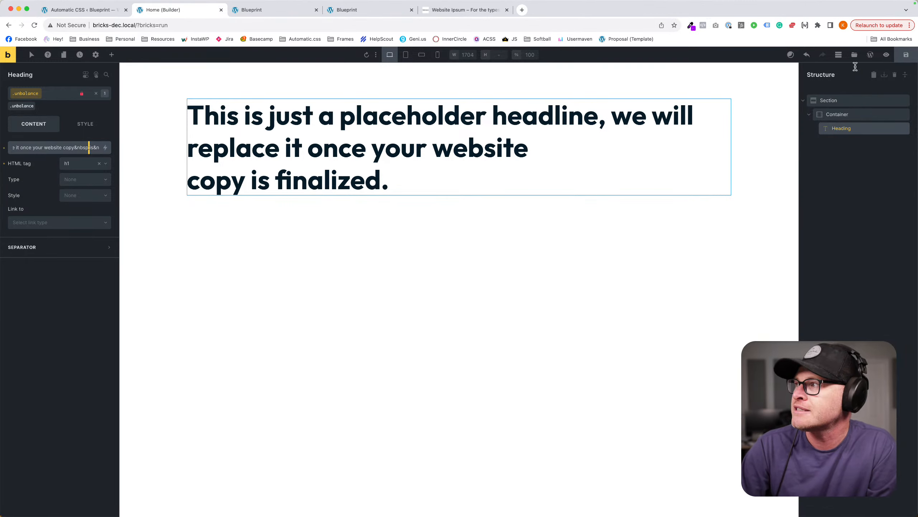
{"action": "left_click", "coordinate": [908, 55]}
{"action": "left_click", "coordinate": [84, 10]}
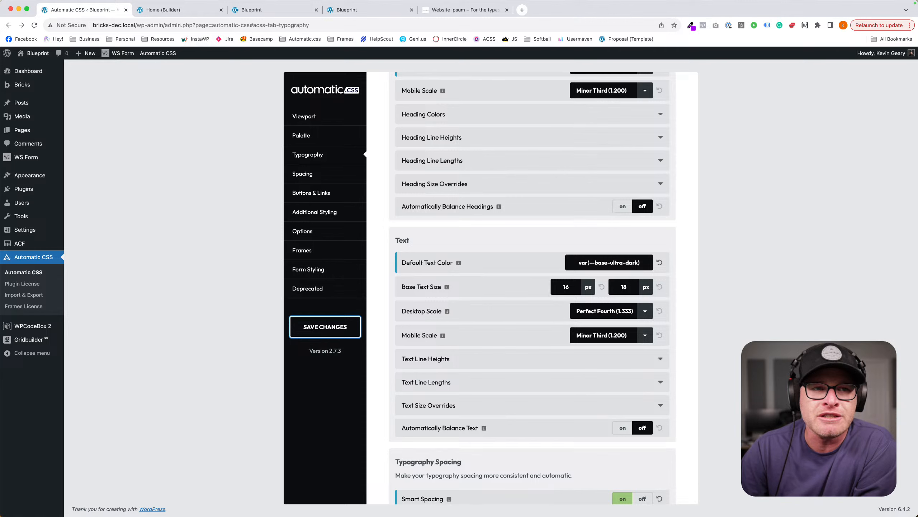
{"action": "mouse_move", "coordinate": [17, 191]}
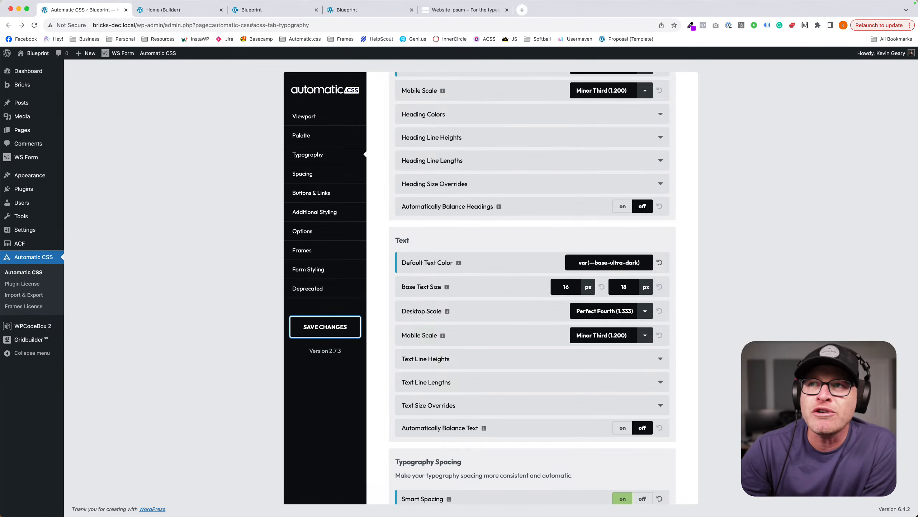
{"action": "left_click", "coordinate": [164, 14]}
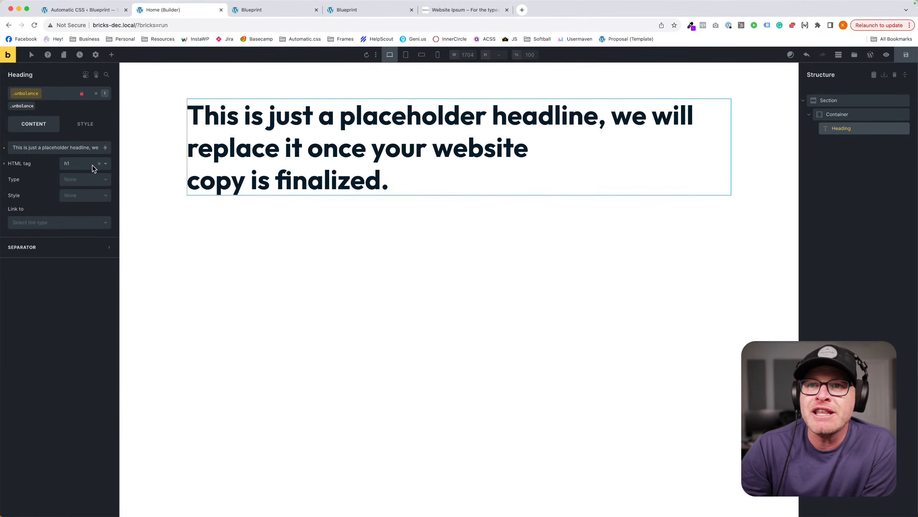
Preview Automatic CSS palette colors such as secondary-light on the section's background without applying one, and close the background settings.
{"action": "left_click", "coordinate": [86, 131]}
{"action": "left_click", "coordinate": [59, 148]}
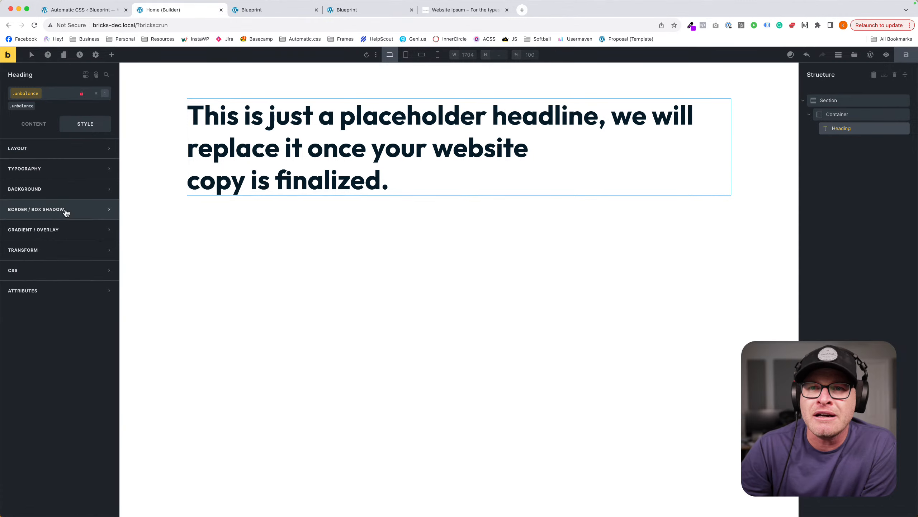
{"action": "left_click", "coordinate": [57, 189]}
{"action": "left_click", "coordinate": [161, 163]}
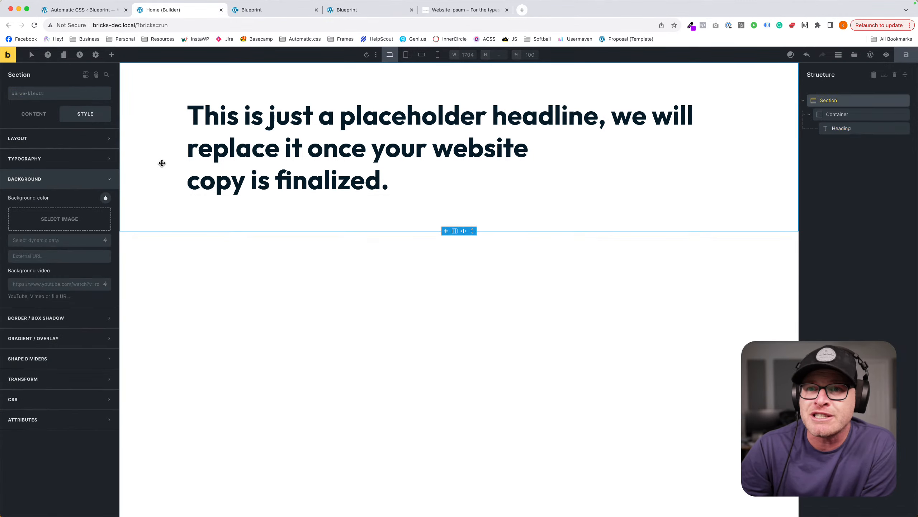
{"action": "left_click", "coordinate": [111, 204]}
{"action": "scroll", "coordinate": [89, 284], "scroll_direction": "down", "scroll_amount": 6}
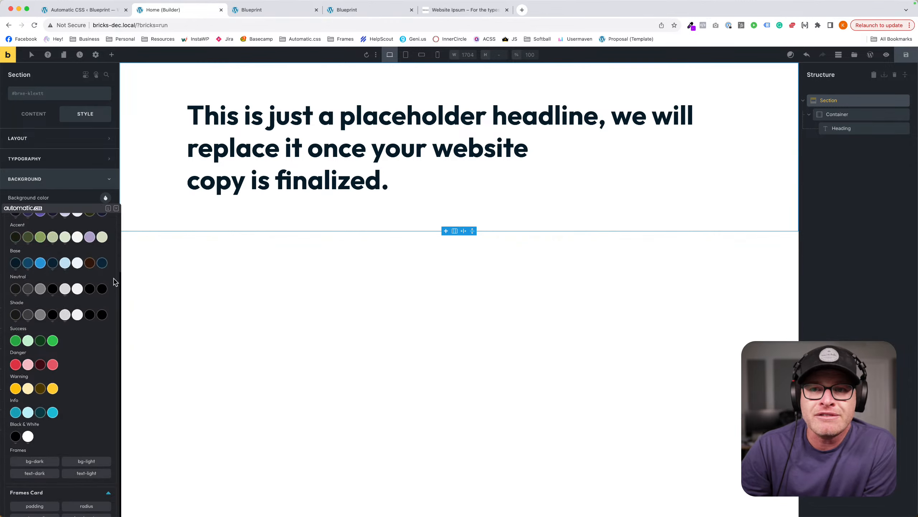
{"action": "scroll", "coordinate": [89, 284], "scroll_direction": "up", "scroll_amount": 6}
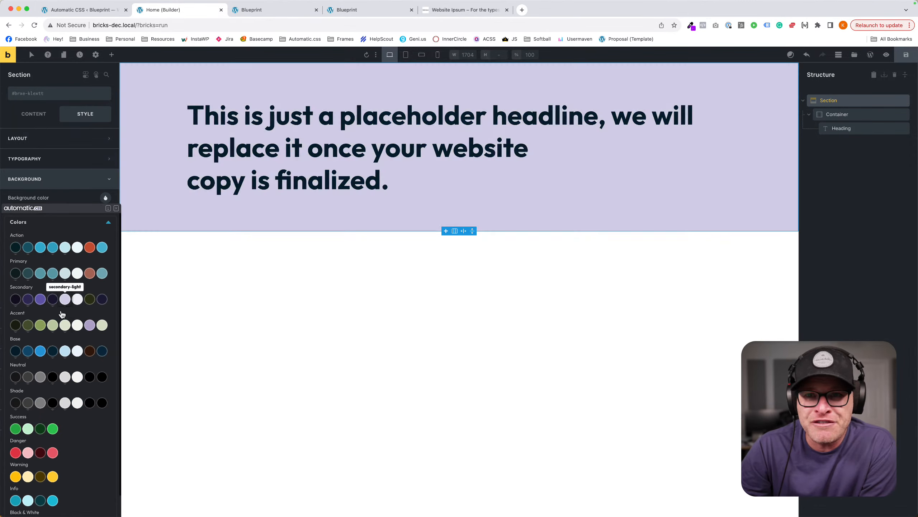
{"action": "key", "text": "shift"}
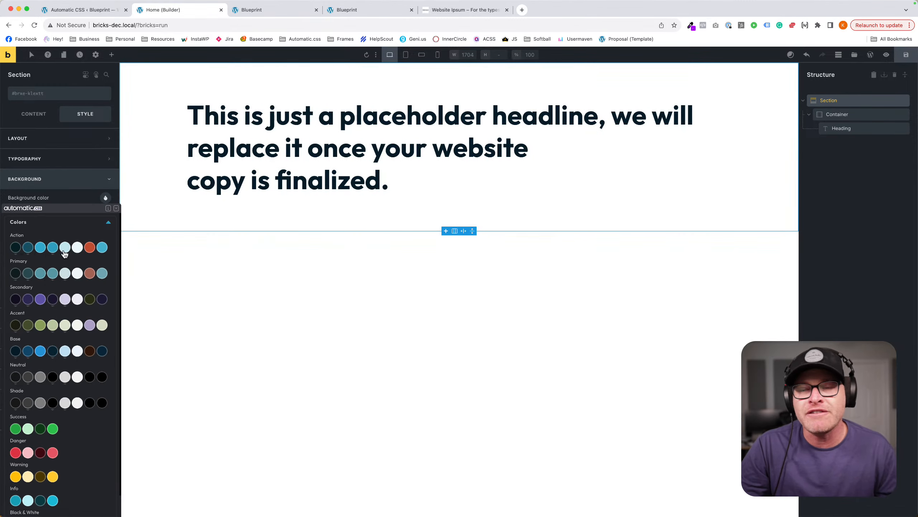
{"action": "left_click", "coordinate": [116, 209]}
{"action": "left_click", "coordinate": [79, 180]}
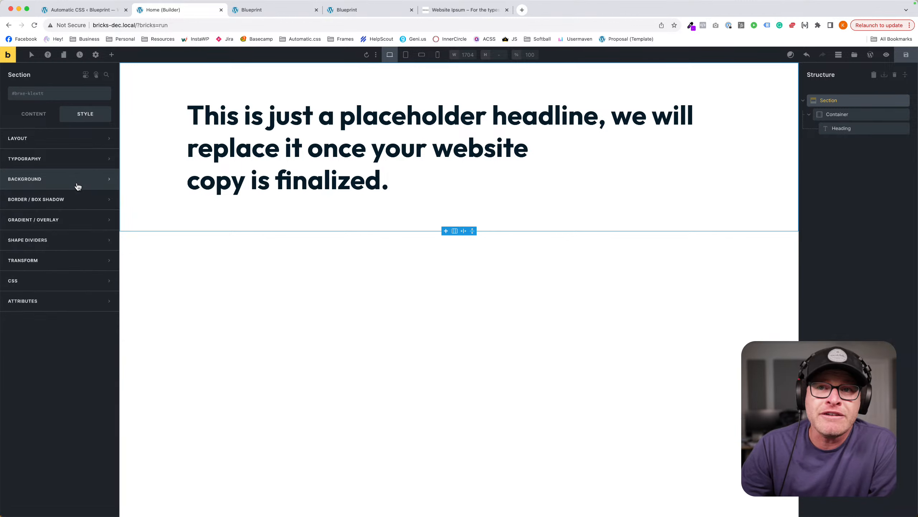
Try var(--text-m) as the section's font size, clear it, and look over the other Automatic CSS text size variables.
{"action": "left_click", "coordinate": [81, 158]}
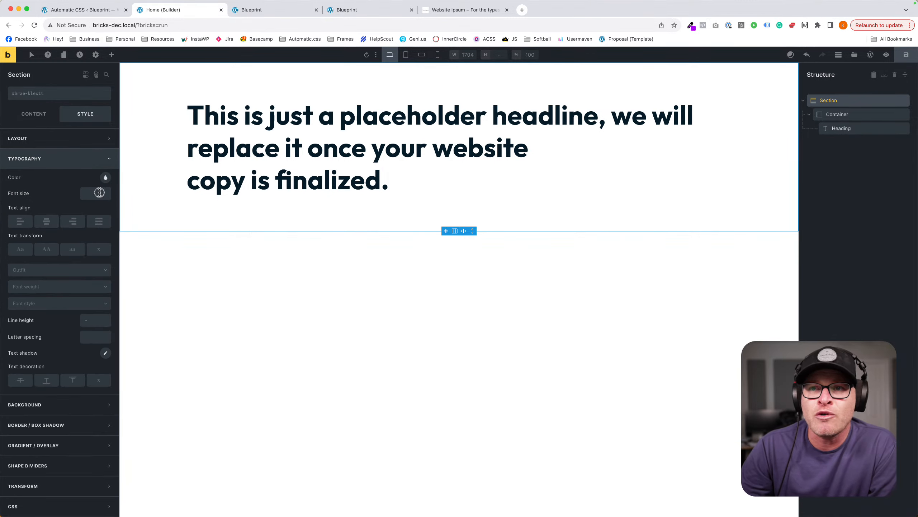
{"action": "right_click", "coordinate": [97, 192]}
{"action": "left_click", "coordinate": [105, 232]}
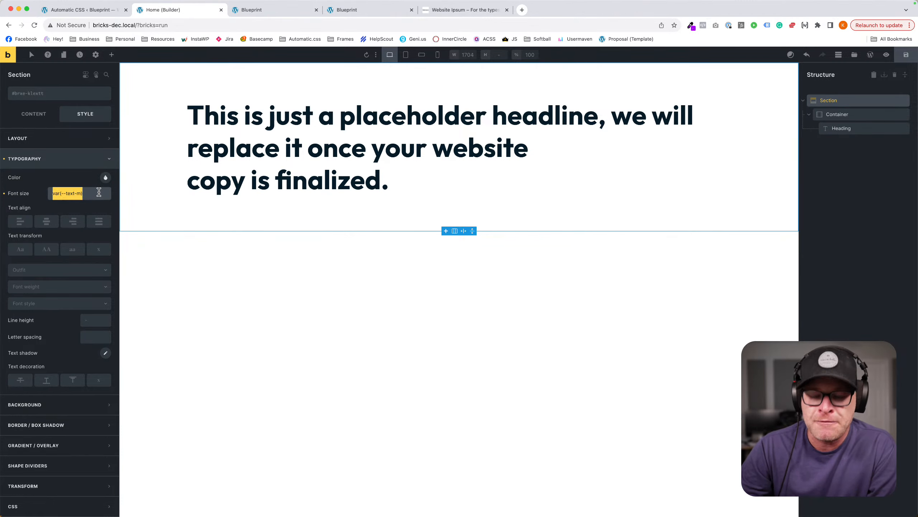
{"action": "right_click", "coordinate": [106, 177]}
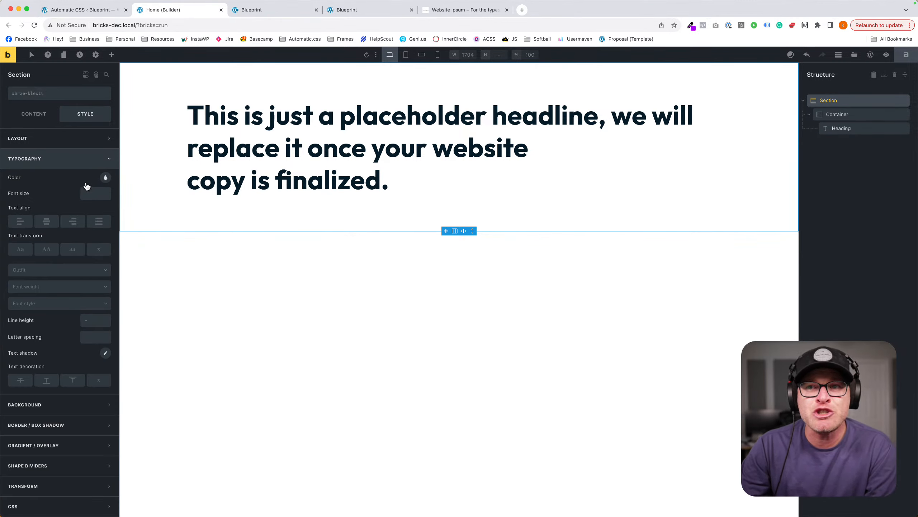
{"action": "right_click", "coordinate": [92, 192]}
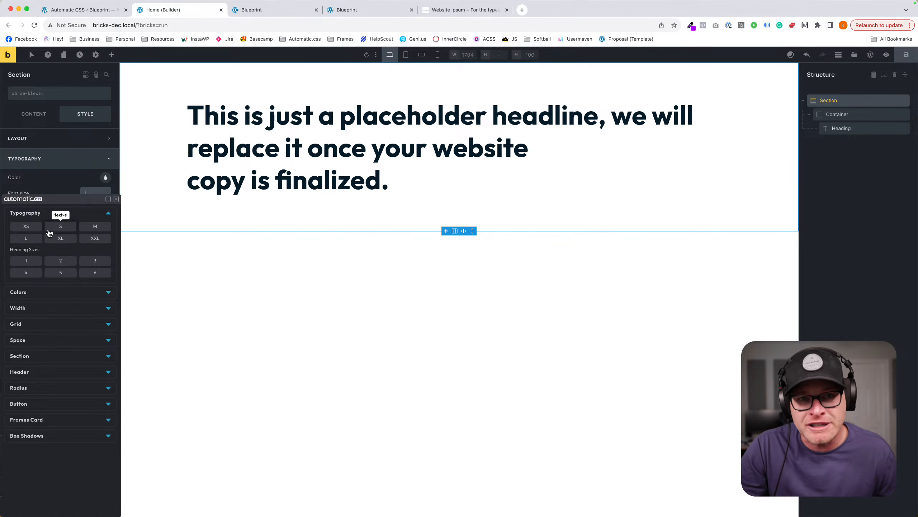
{"action": "left_click", "coordinate": [56, 191]}
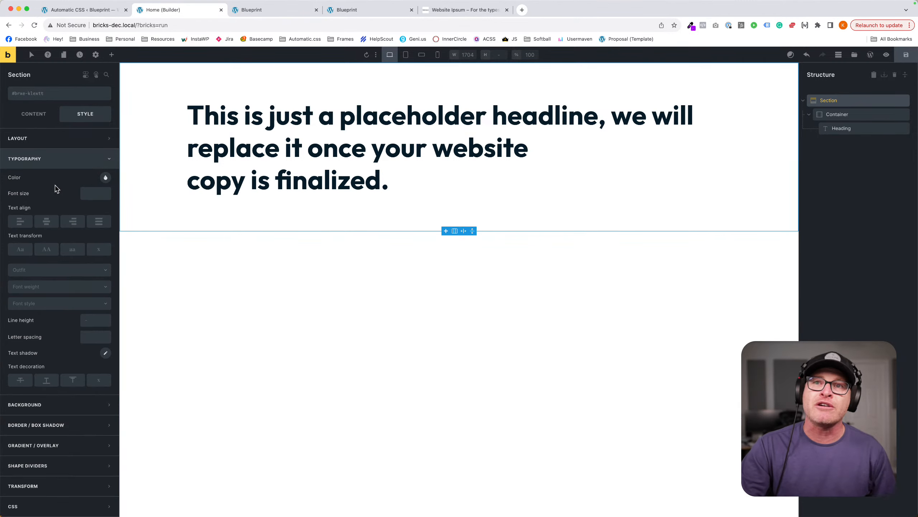
{"action": "scroll", "coordinate": [70, 275], "scroll_direction": "down", "scroll_amount": 1}
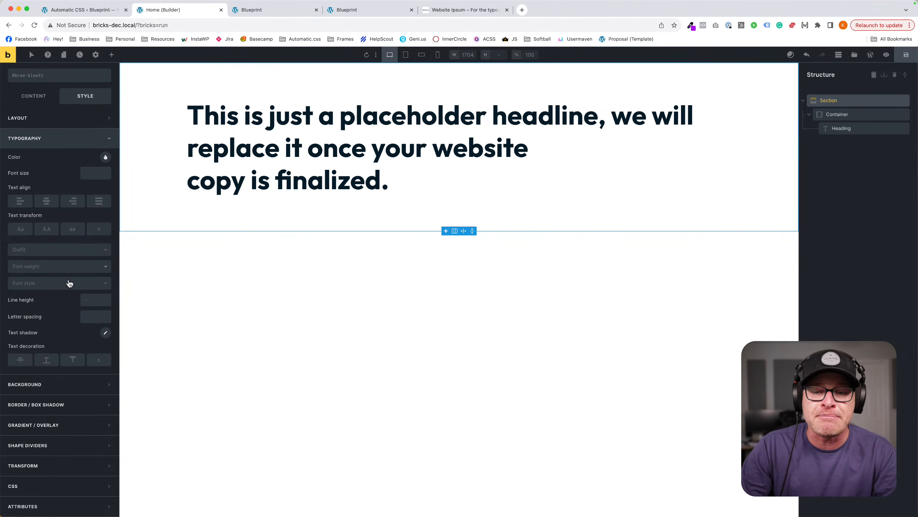
Write a custom CSS rule for the section that sets %root% font-size to var(--text-m).
{"action": "left_click", "coordinate": [65, 484]}
{"action": "scroll", "coordinate": [100, 392], "scroll_direction": "down", "scroll_amount": 3}
{"action": "left_click", "coordinate": [101, 392]}
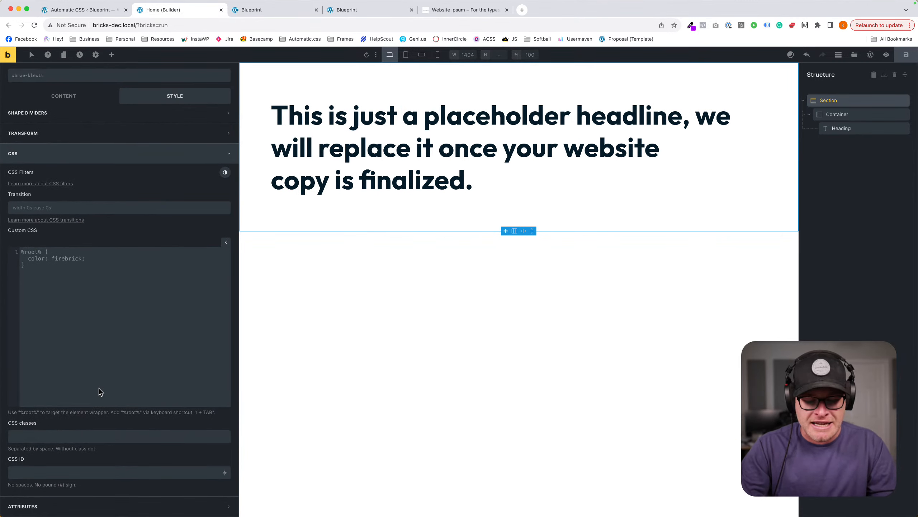
{"action": "type", "text": "%root% {   "}
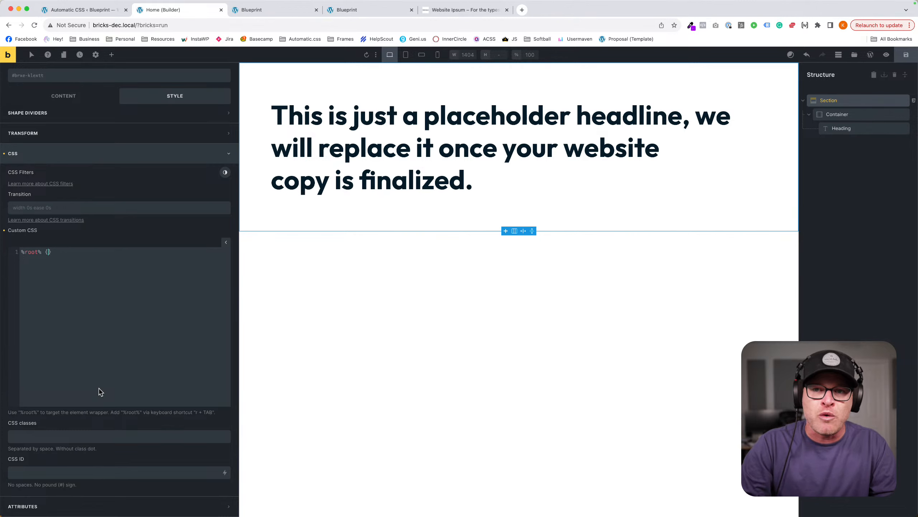
{"action": "type", "text": "font-size: var(--text-"}
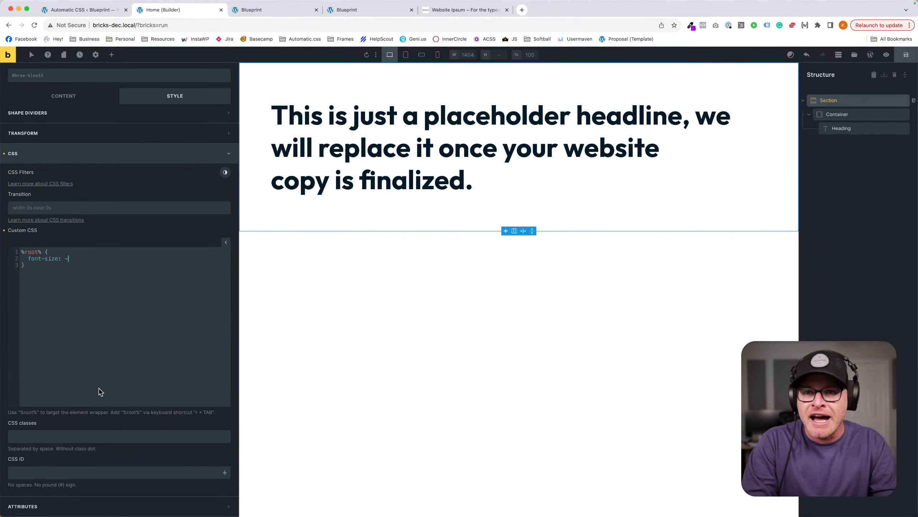
{"action": "type", "text": "m"}
{"action": "key", "text": "Return"}
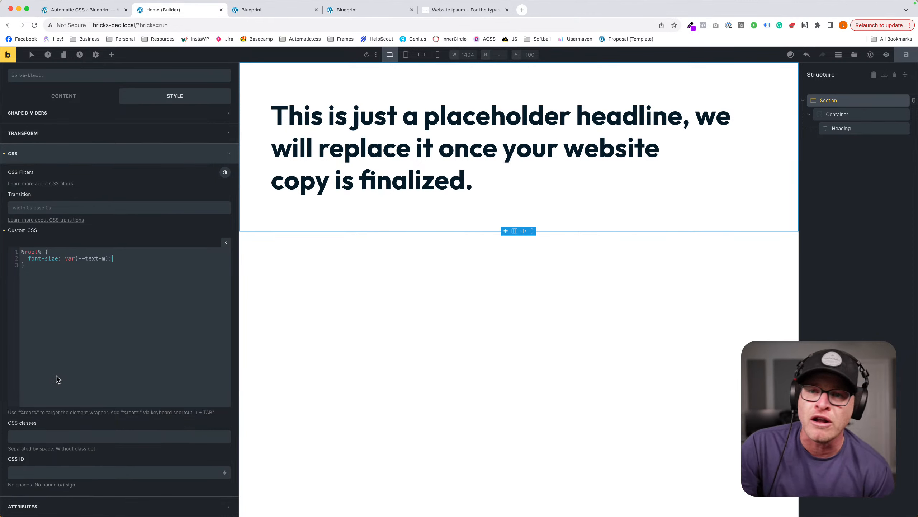
Point out the --text-m variable in the section's custom CSS and delete the whole rule.
{"action": "scroll", "coordinate": [100, 305], "scroll_direction": "up", "scroll_amount": 1}
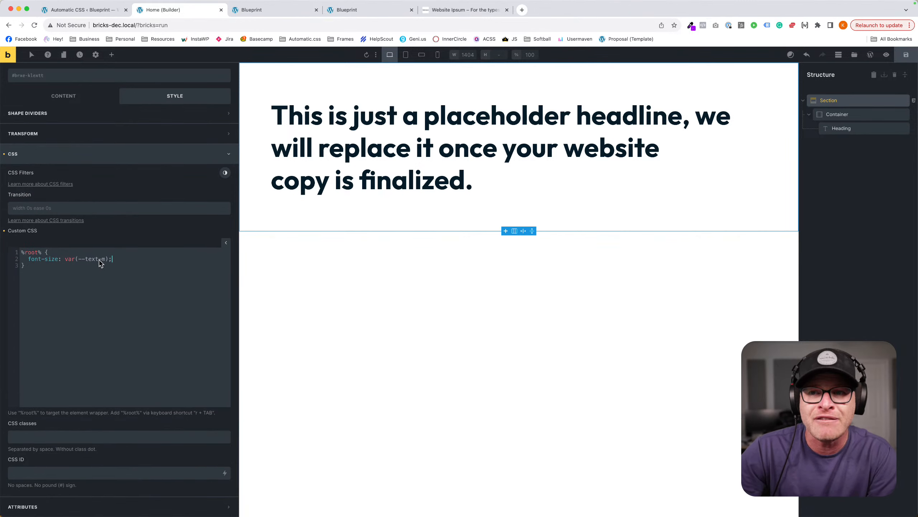
{"action": "left_click_drag", "start_coordinate": [105, 259], "coordinate": [98, 259]}
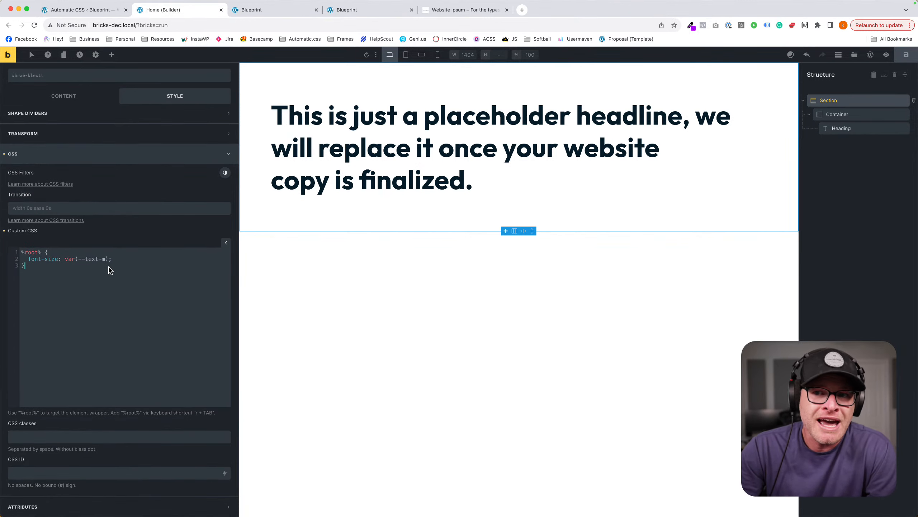
{"action": "left_click", "coordinate": [105, 300]}
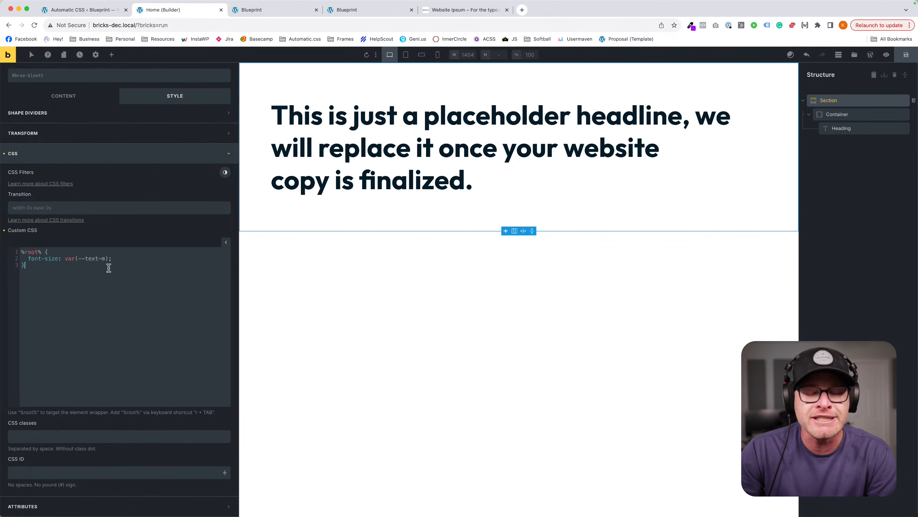
{"action": "key", "text": "super+a"}
{"action": "key", "text": "BackSpace"}
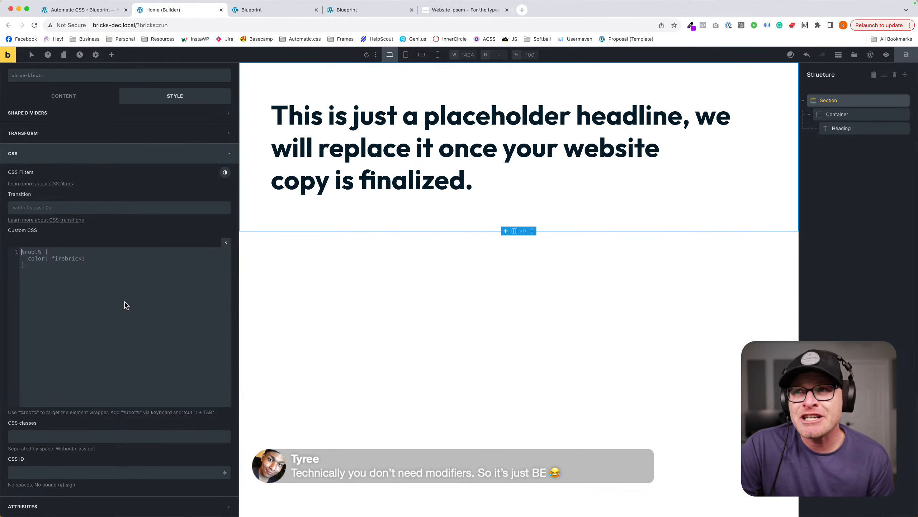
Assign the existing my-card class to the container.
{"action": "left_click", "coordinate": [837, 115]}
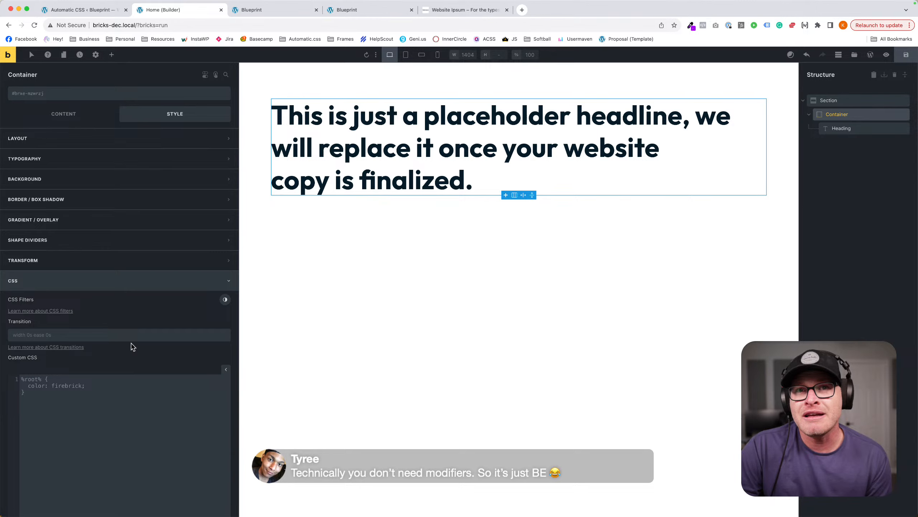
{"action": "left_click", "coordinate": [120, 447]}
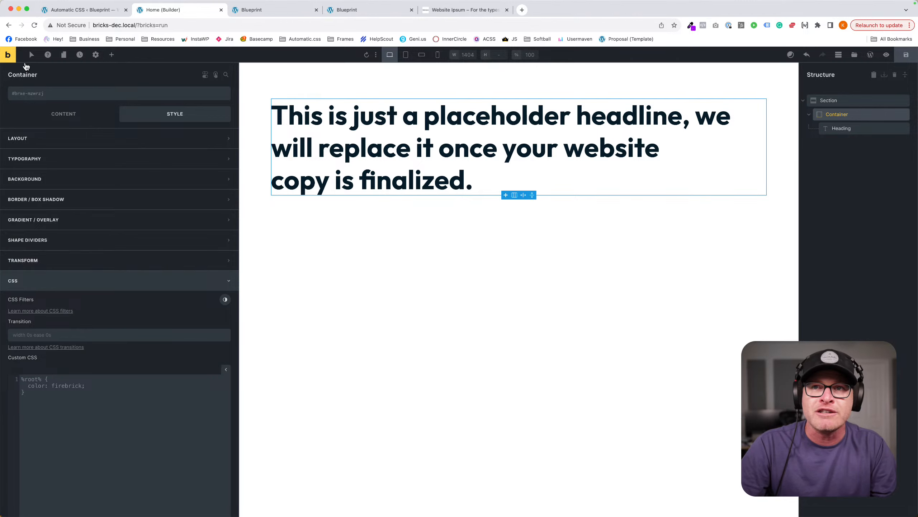
{"action": "left_click", "coordinate": [148, 98]}
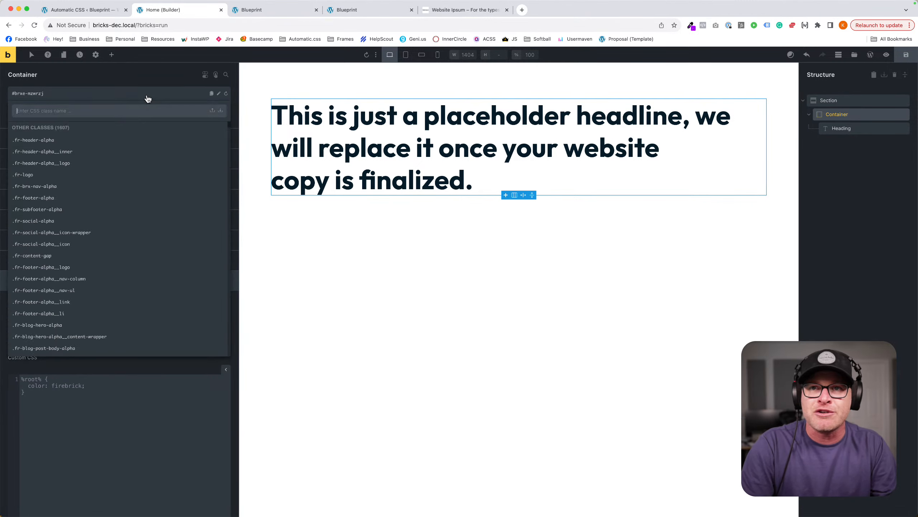
{"action": "type", "text": "my-card"}
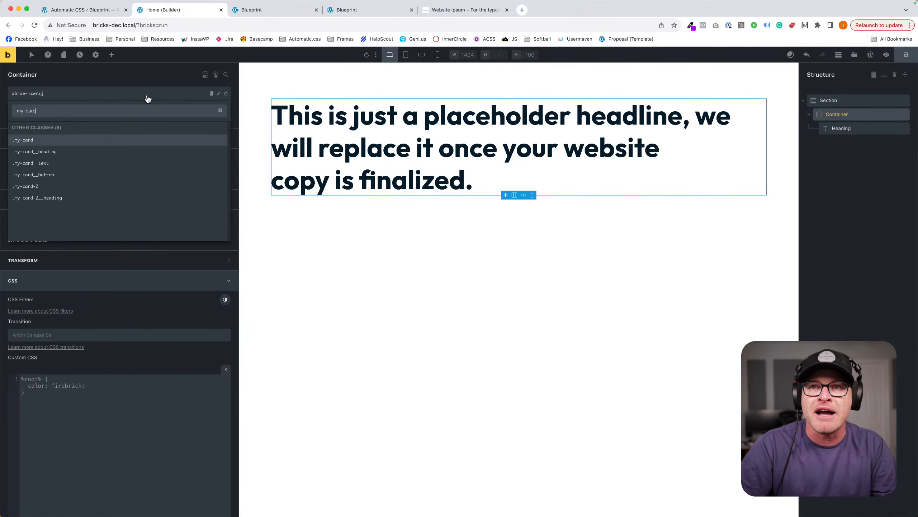
{"action": "key", "text": "Return"}
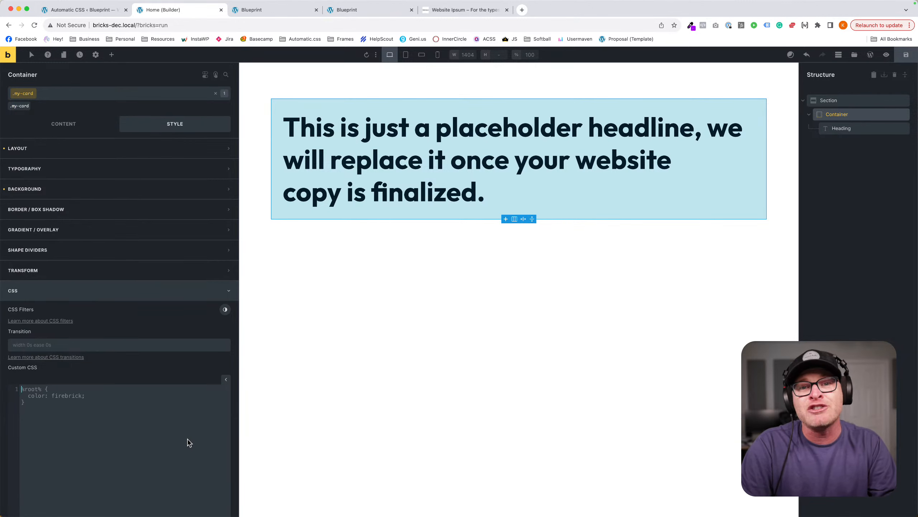
Add an empty %root%--dark modifier rule to the my-card class's custom CSS.
{"action": "type", "text": "%root%--"}
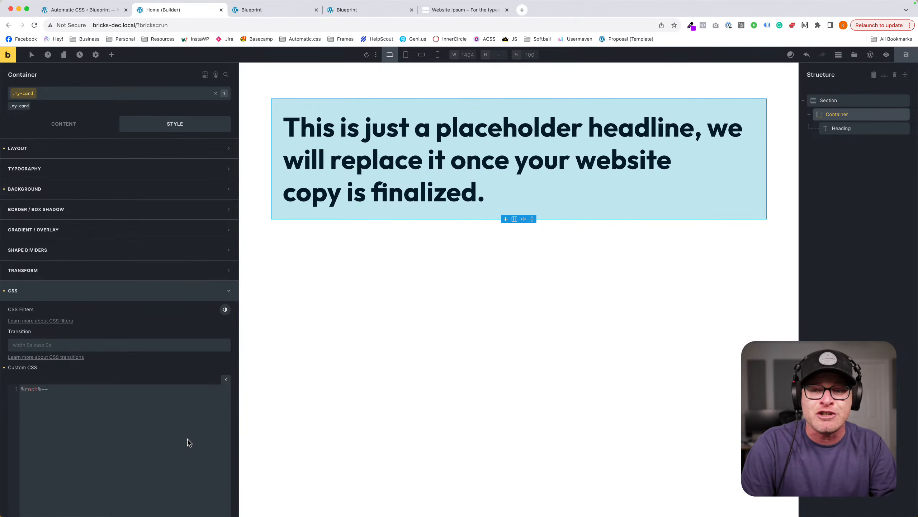
{"action": "type", "text": "dark {"}
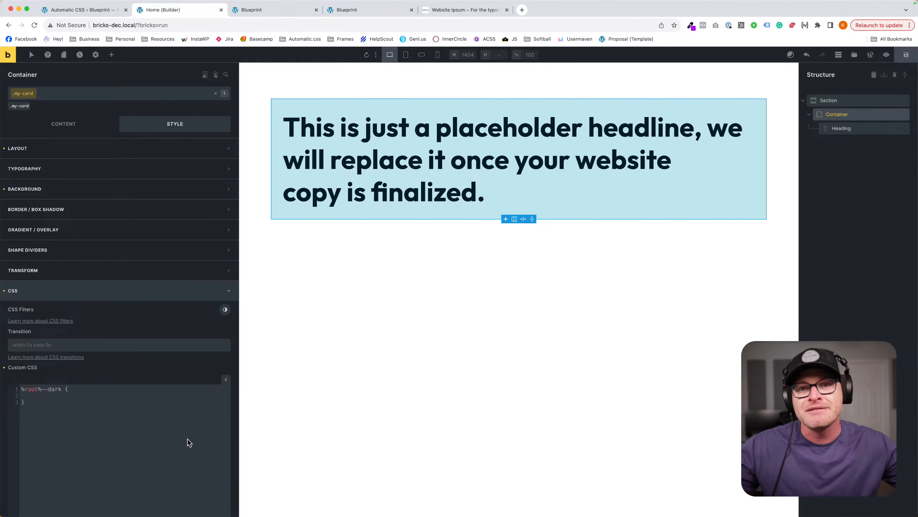
{"action": "key", "text": "Return"}
{"action": "key", "text": "Return"}
Add an empty %root%--dark %root%__heading rule below the dark modifier rule in the custom CSS.
{"action": "type", "text": "e%root%"}
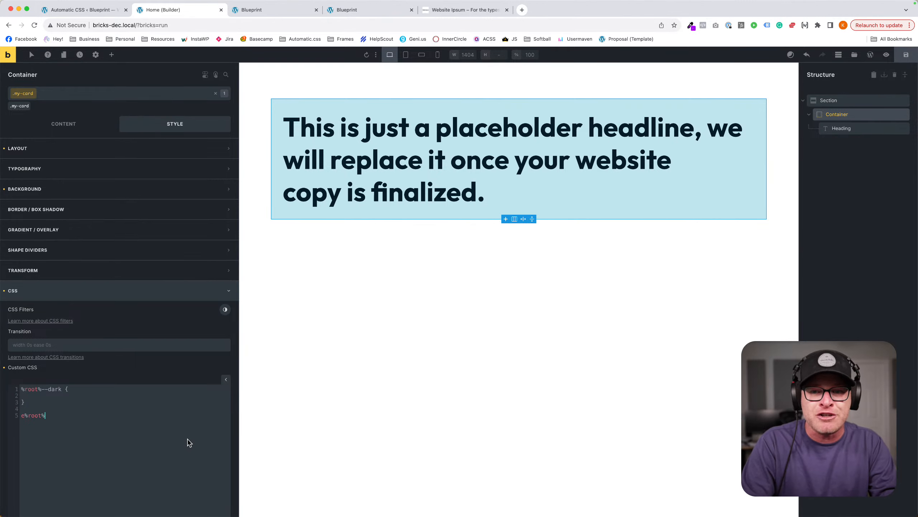
{"action": "key", "text": "BackSpace"}
{"action": "key", "text": "BackSpace"}
{"action": "key", "text": "BackSpace"}
{"action": "key", "text": "BackSpace"}
{"action": "key", "text": "BackSpace"}
{"action": "key", "text": "BackSpace"}
{"action": "key", "text": "BackSpace"}
{"action": "type", "text": "%root%--darkl headin"}
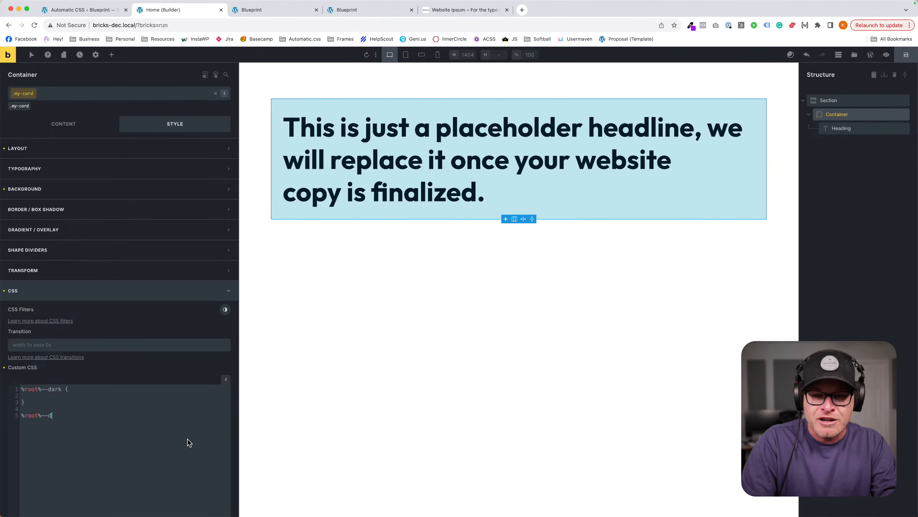
{"action": "key", "text": "BackSpace"}
{"action": "key", "text": "BackSpace"}
{"action": "key", "text": "BackSpace"}
{"action": "key", "text": "BackSpace"}
{"action": "key", "text": "BackSpace"}
{"action": "key", "text": "BackSpace"}
{"action": "key", "text": "BackSpace"}
{"action": "key", "text": "BackSpace"}
{"action": "type", "text": "%root%"}
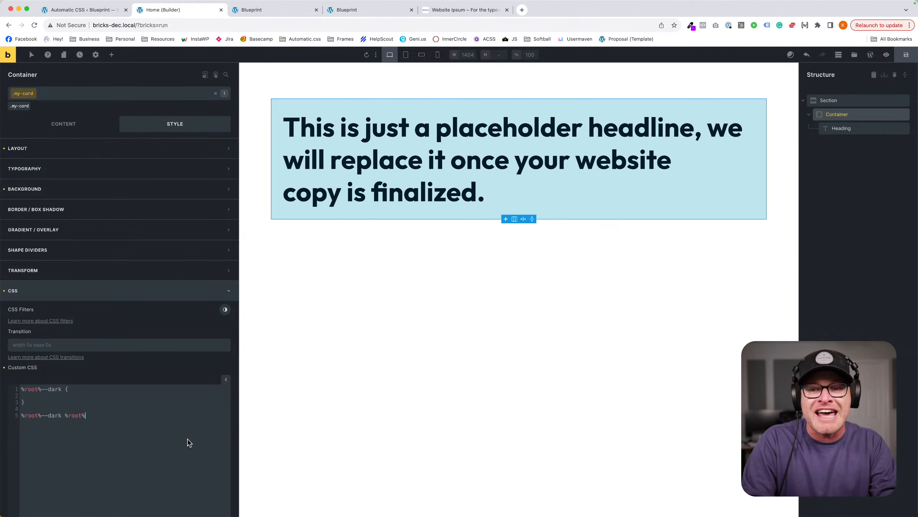
{"action": "type", "text": "__headline"}
{"action": "key", "text": "BackSpace"}
{"action": "key", "text": "BackSpace"}
{"action": "key", "text": "BackSpace"}
{"action": "key", "text": "BackSpace"}
{"action": "key", "text": "BackSpace"}
{"action": "key", "text": "BackSpace"}
{"action": "key", "text": "BackSpace"}
{"action": "key", "text": "BackSpace"}
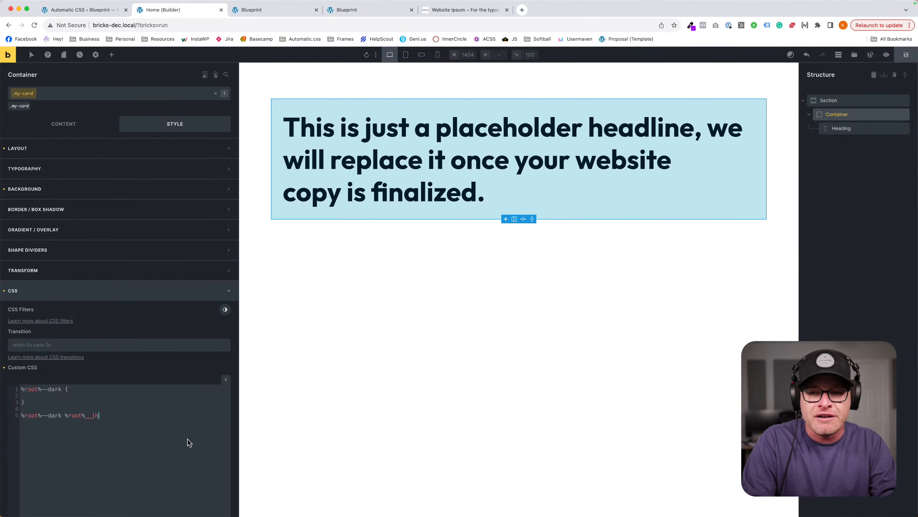
{"action": "type", "text": "heading {"}
{"action": "key", "text": "Return"}
{"action": "key", "text": "Return"}
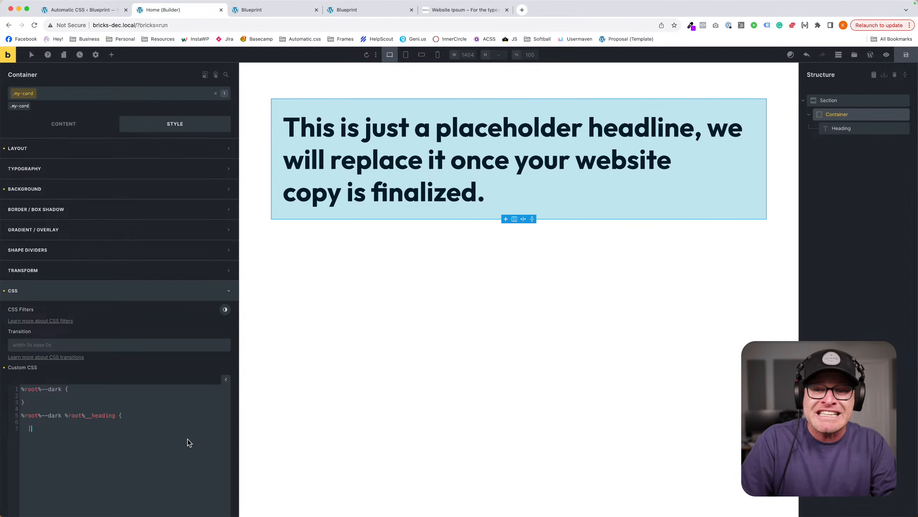
{"action": "key", "text": "BackSpace"}
{"action": "key", "text": "BackSpace"}
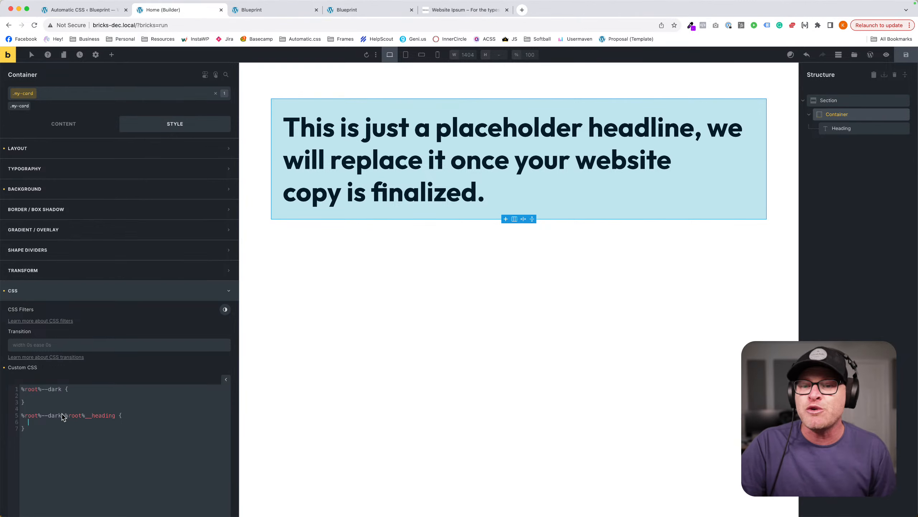
Highlight the dark modifier selectors and delete all custom CSS from the my-card class.
{"action": "left_click_drag", "start_coordinate": [61, 416], "coordinate": [23, 386]}
{"action": "left_click", "coordinate": [87, 438]}
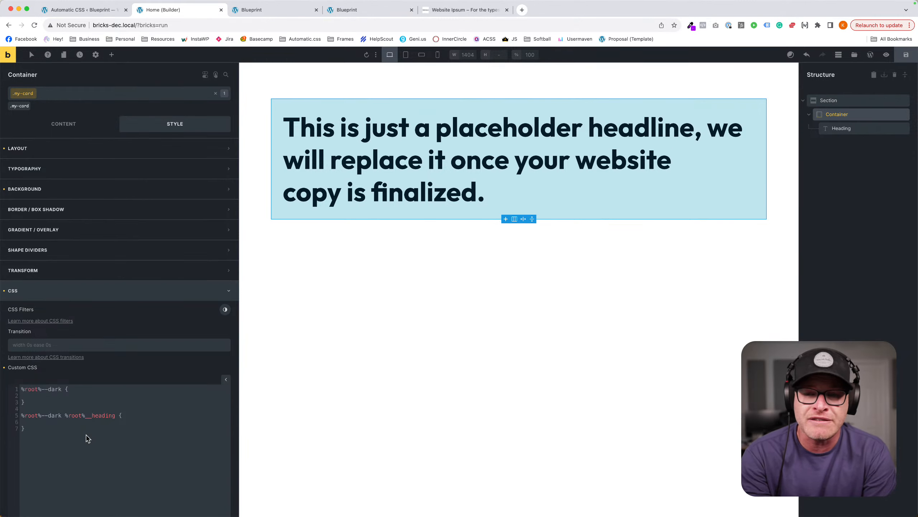
{"action": "key", "text": "super+a"}
{"action": "key", "text": "BackSpace"}
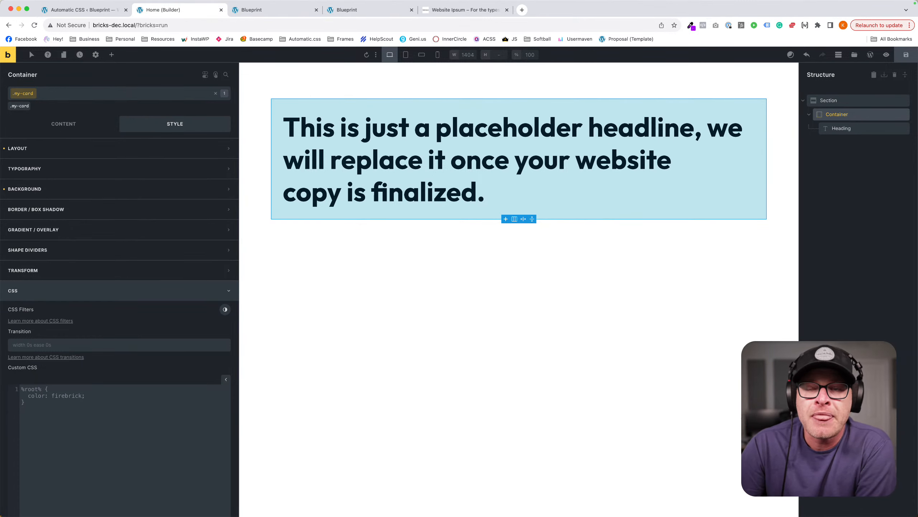
Preview the Automatic CSS action color on the my-card background without applying it, and clear the class's background color.
{"action": "left_click", "coordinate": [57, 189]}
{"action": "left_click", "coordinate": [105, 208]}
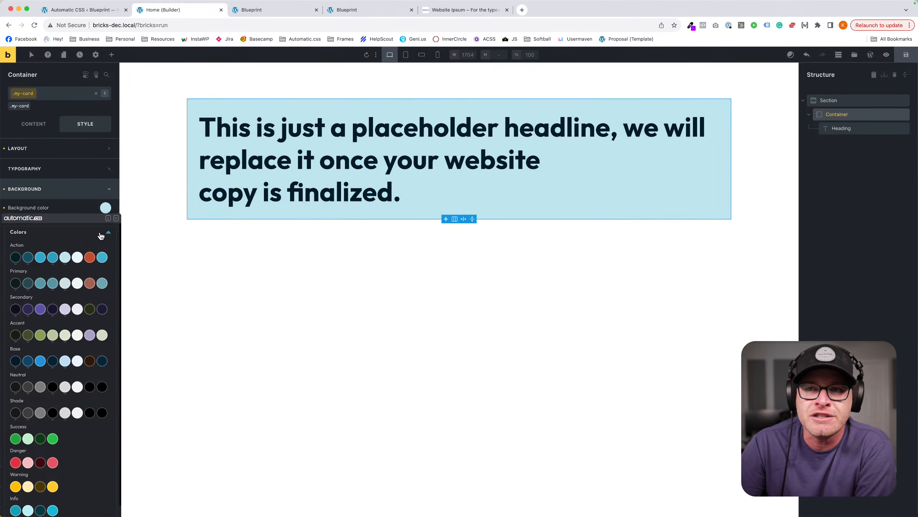
{"action": "left_click", "coordinate": [116, 219]}
{"action": "right_click", "coordinate": [103, 210]}
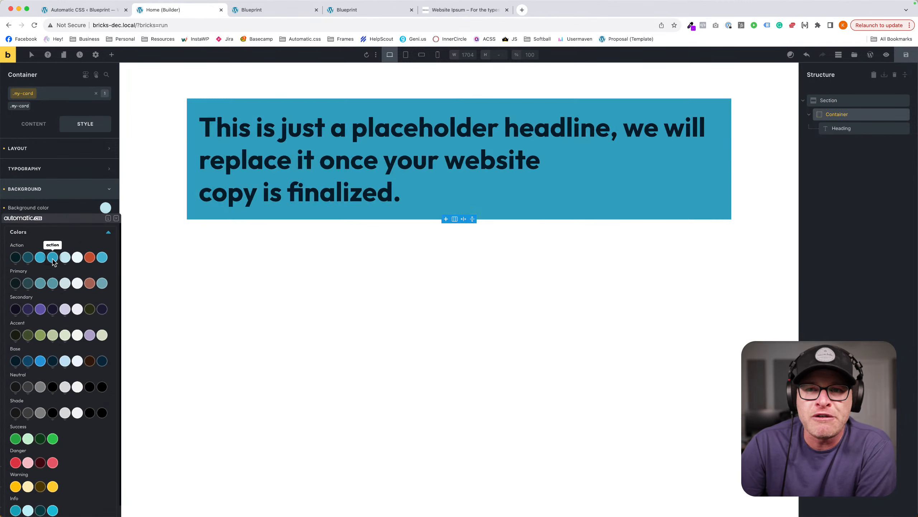
{"action": "left_click", "coordinate": [83, 205]}
{"action": "left_click", "coordinate": [4, 207]}
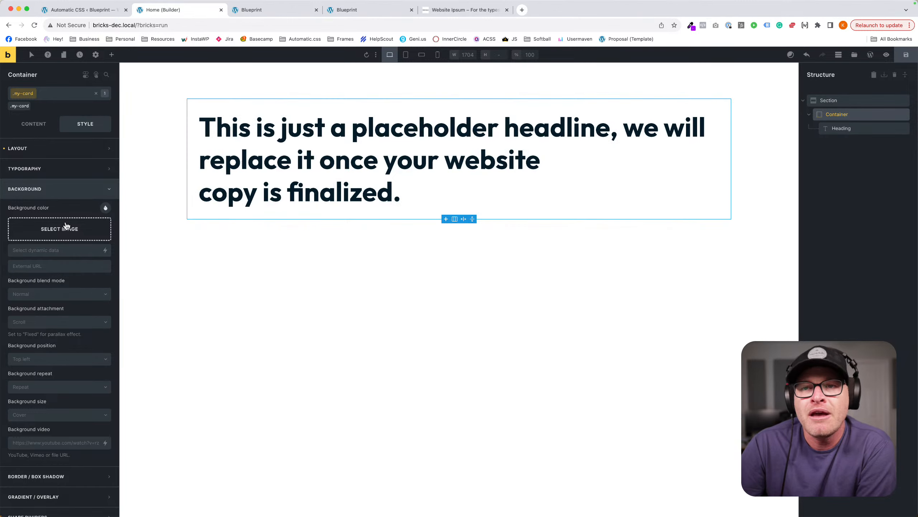
Try a different space variable as the my-card class's top padding and restore var(--space-m).
{"action": "left_click", "coordinate": [57, 149]}
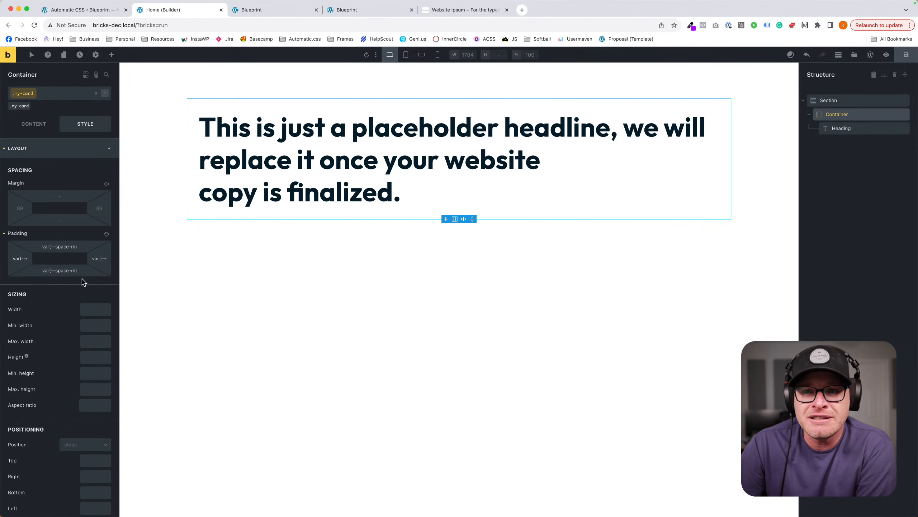
{"action": "left_click", "coordinate": [82, 249]}
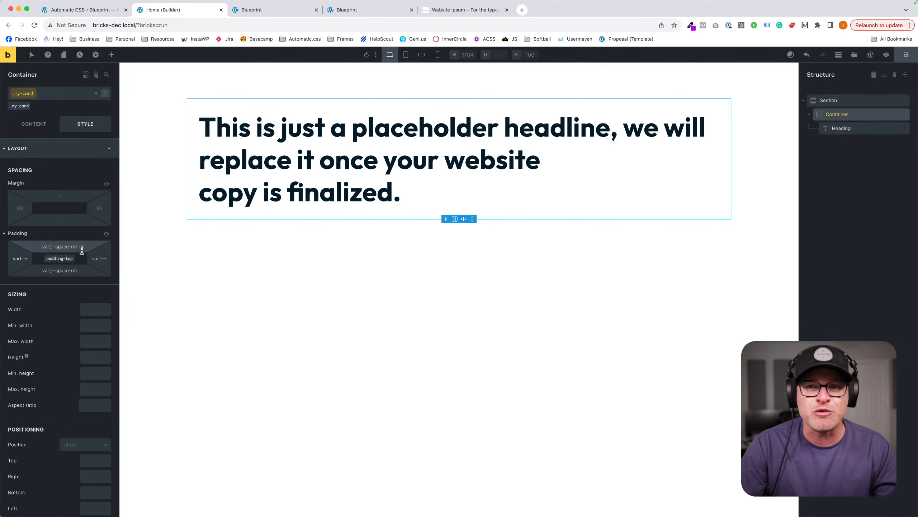
{"action": "key", "text": "BackSpace"}
{"action": "key", "text": "BackSpace"}
{"action": "type", "text": "s)"}
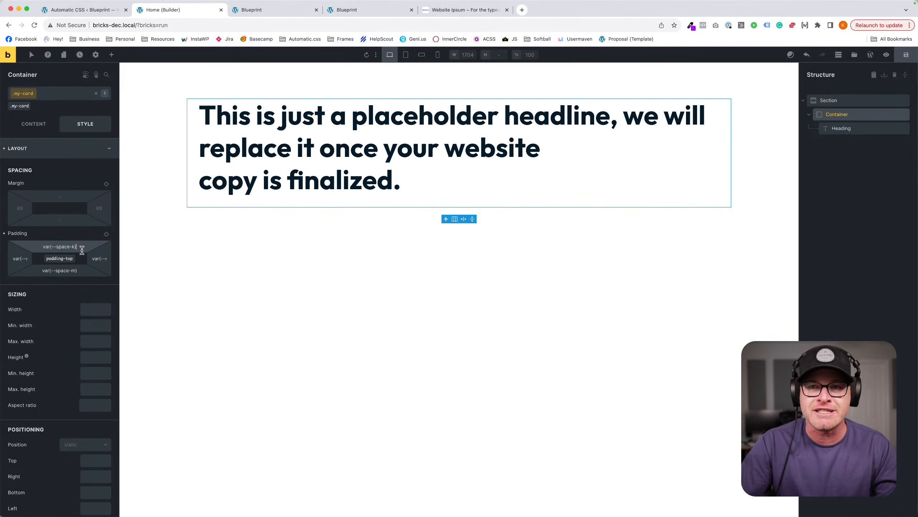
{"action": "key", "text": "BackSpace"}
{"action": "key", "text": "BackSpace"}
{"action": "type", "text": "m)"}
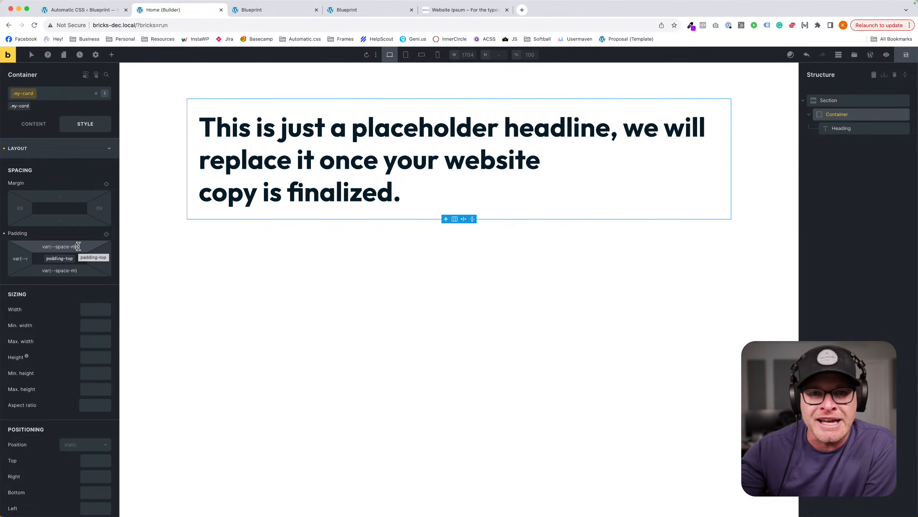
Look over the Automatic CSS spacing variables for the top padding and clear all padding from the my-card class.
{"action": "right_click", "coordinate": [78, 246]}
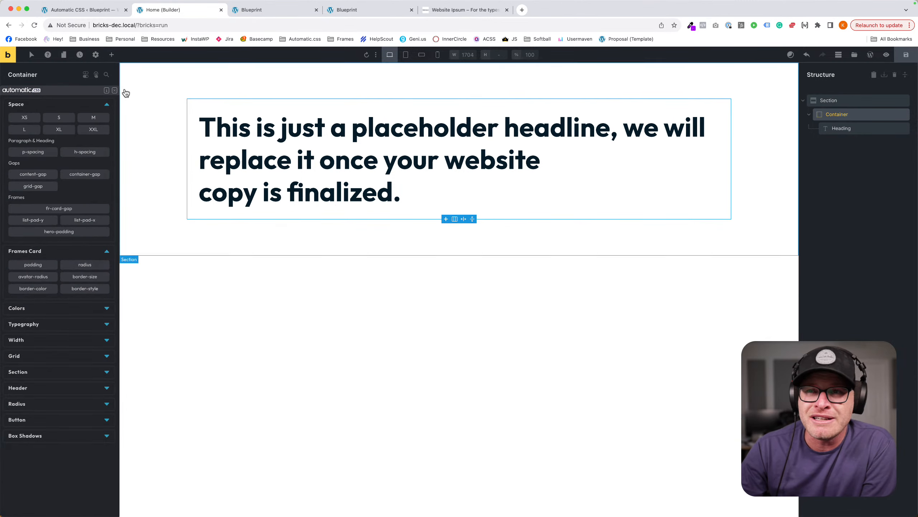
{"action": "left_click", "coordinate": [114, 91]}
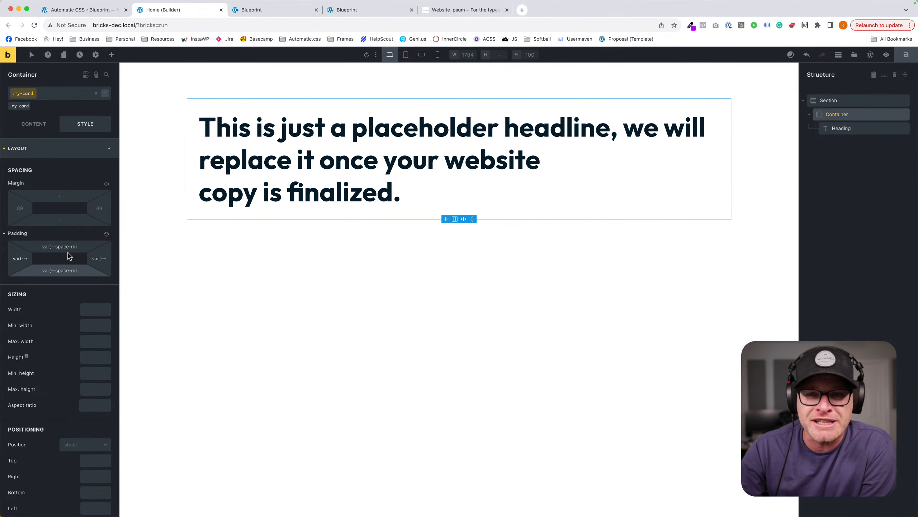
{"action": "left_click", "coordinate": [5, 234]}
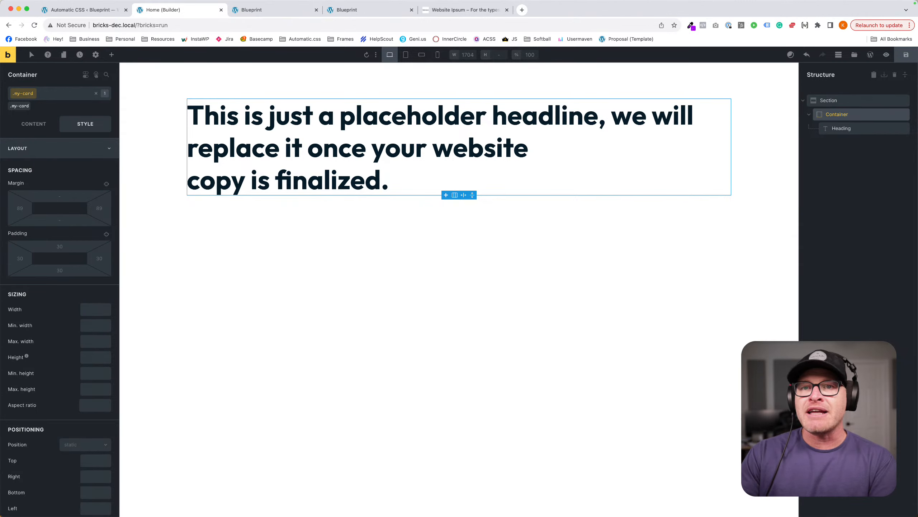
Look over the Automatic CSS utility class categories available for the container and close the list.
{"action": "right_click", "coordinate": [45, 94]}
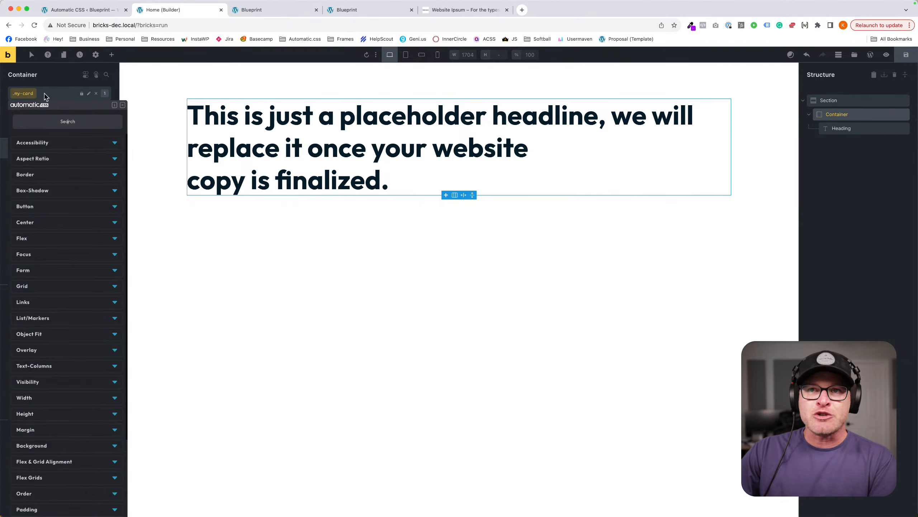
{"action": "left_click", "coordinate": [54, 79]}
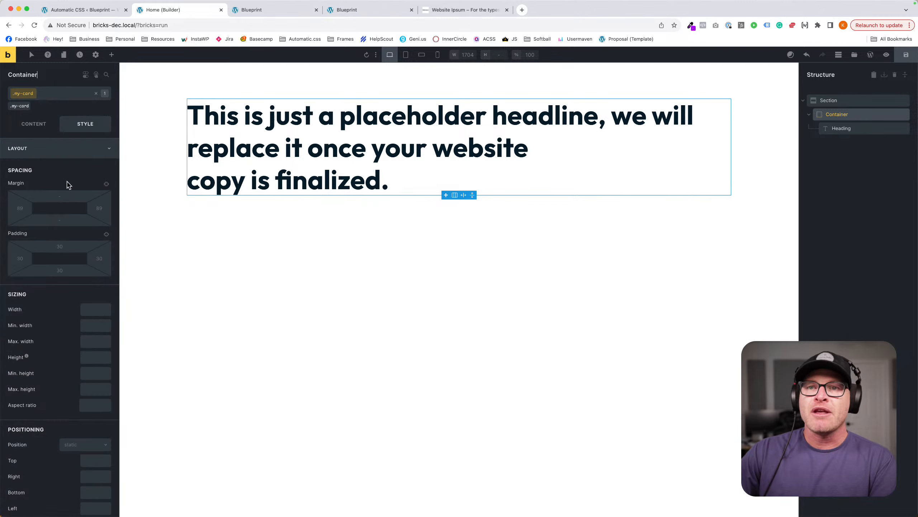
Look over the Automatic CSS spacing variables available for the container's margin and close the list.
{"action": "right_click", "coordinate": [73, 197]}
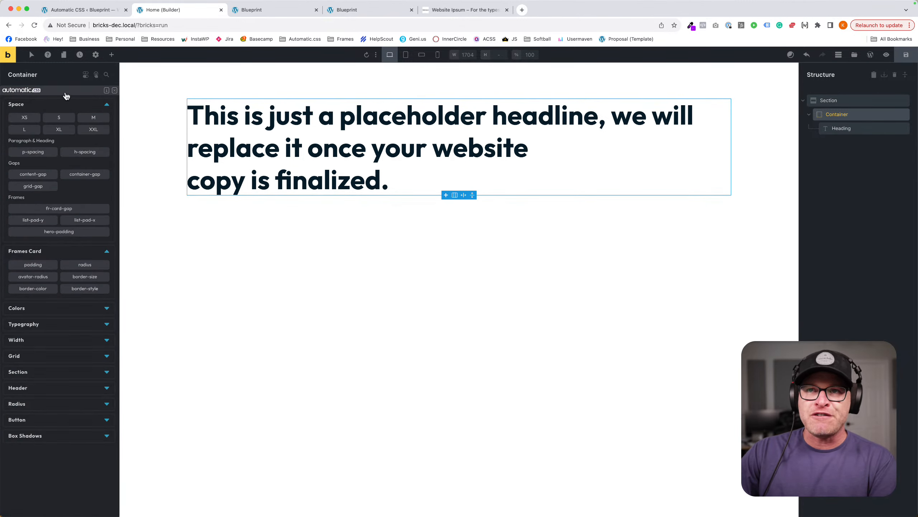
{"action": "left_click", "coordinate": [50, 76]}
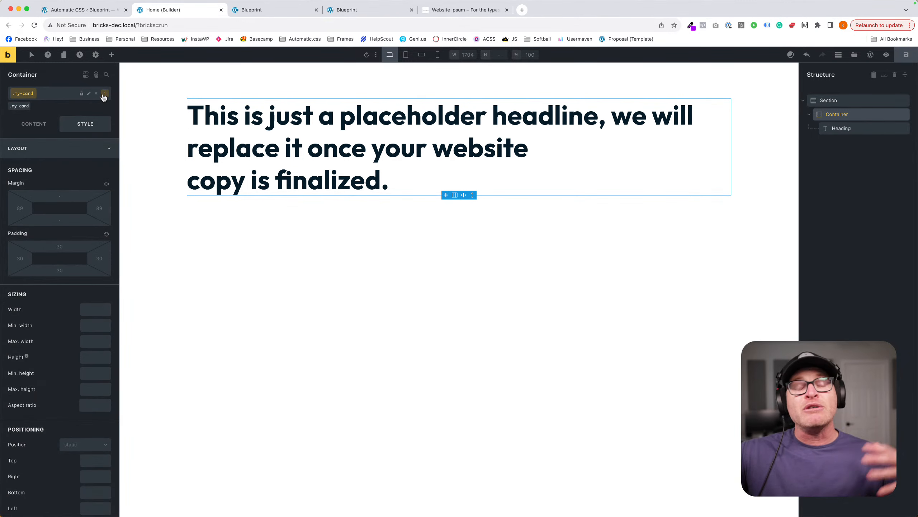
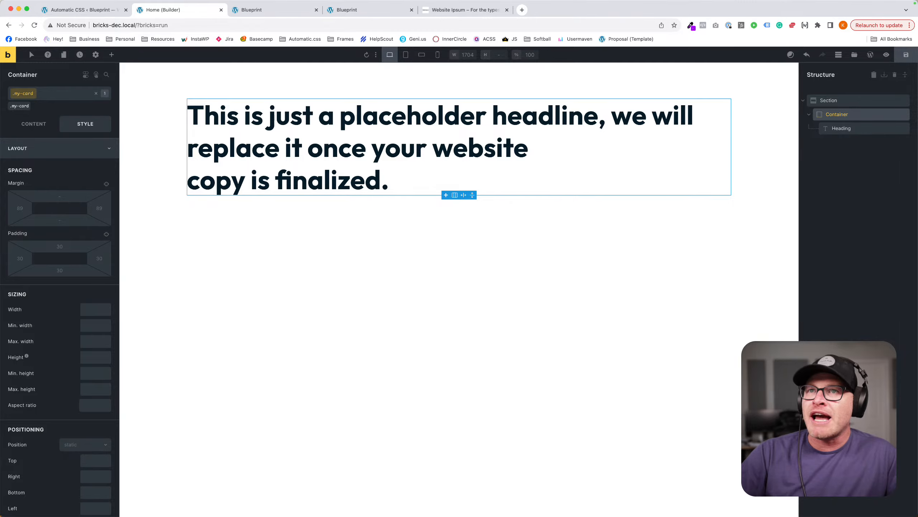
Switch to the Automatic CSS dashboard and set the website background color in the Viewport settings to var(--black).
{"action": "key", "text": "ctrl+shift+Tab"}
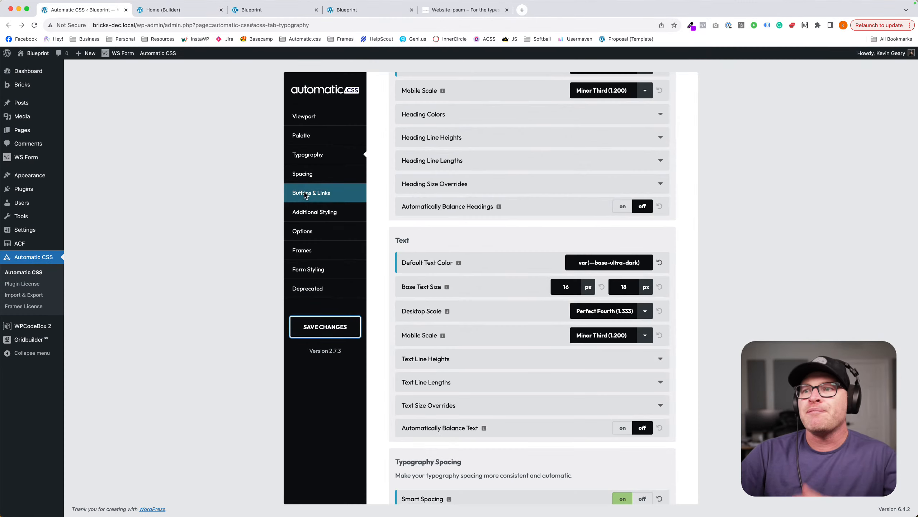
{"action": "left_click", "coordinate": [317, 117]}
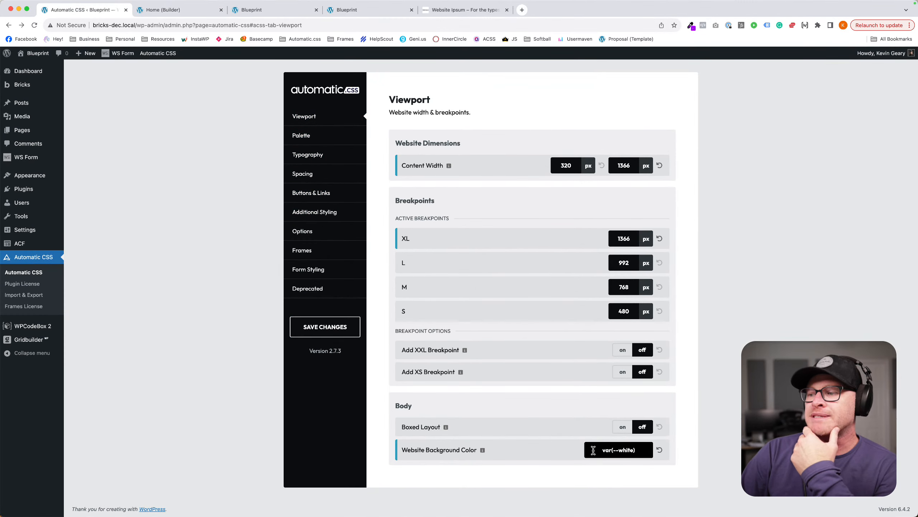
{"action": "left_click_drag", "start_coordinate": [593, 449], "coordinate": [658, 449]}
{"action": "double_click", "coordinate": [629, 451]}
{"action": "type", "text": "bla"}
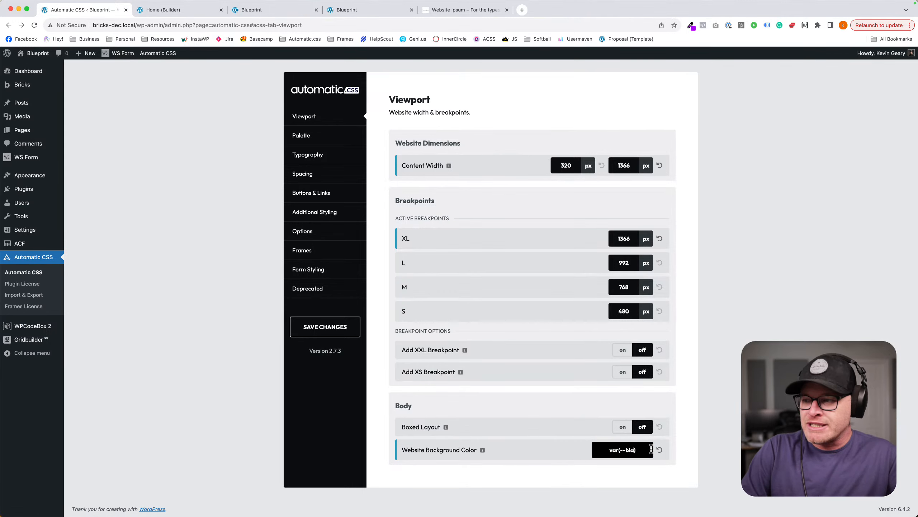
{"action": "type", "text": "ck"}
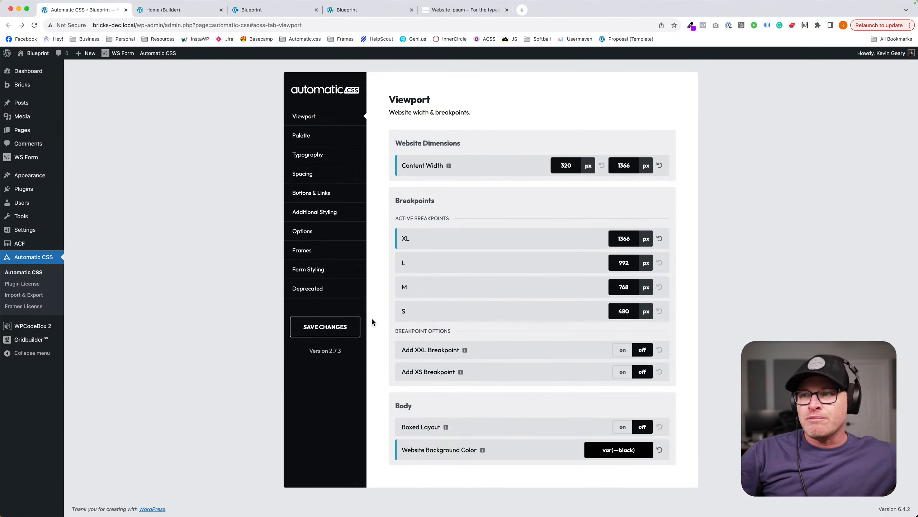
Look over the Additional Styling settings, such as box shadows and selection styling, and the builder and framework settings under Options.
{"action": "left_click", "coordinate": [343, 214]}
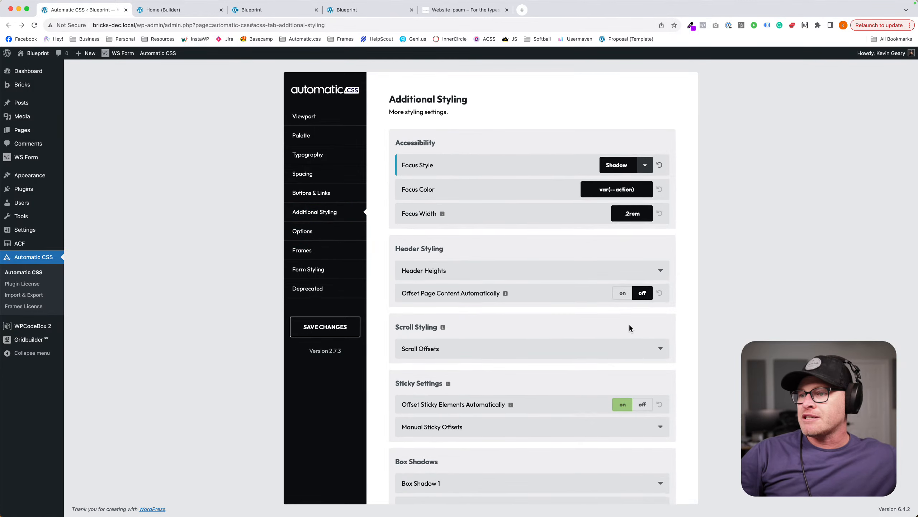
{"action": "scroll", "coordinate": [628, 323], "scroll_direction": "down", "scroll_amount": 3}
{"action": "scroll", "coordinate": [630, 328], "scroll_direction": "down", "scroll_amount": 3}
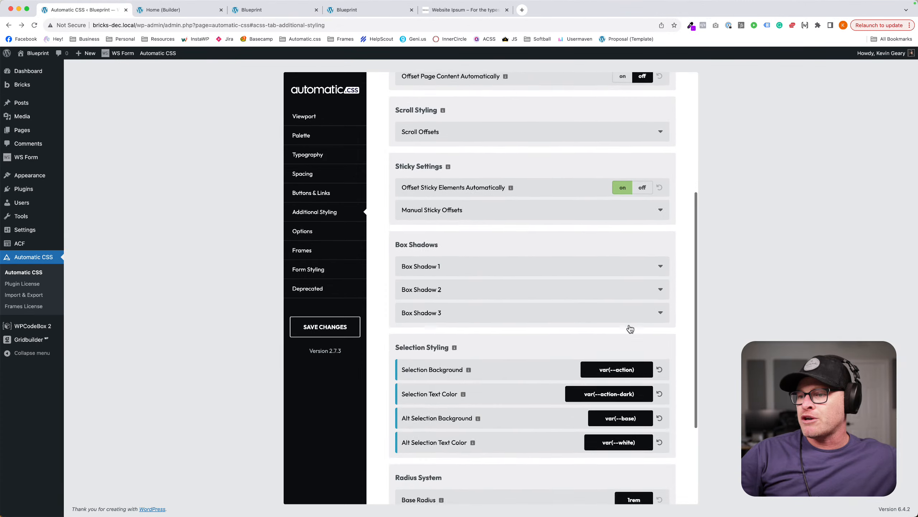
{"action": "scroll", "coordinate": [629, 328], "scroll_direction": "up", "scroll_amount": 6}
{"action": "scroll", "coordinate": [537, 294], "scroll_direction": "down", "scroll_amount": 3}
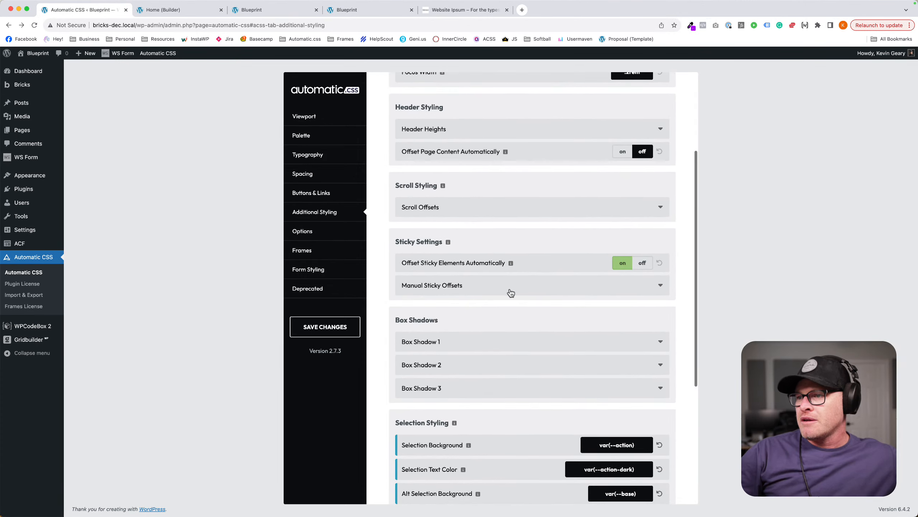
{"action": "scroll", "coordinate": [511, 289], "scroll_direction": "down", "scroll_amount": 5}
{"action": "left_click", "coordinate": [306, 230]}
{"action": "scroll", "coordinate": [597, 274], "scroll_direction": "down", "scroll_amount": 5}
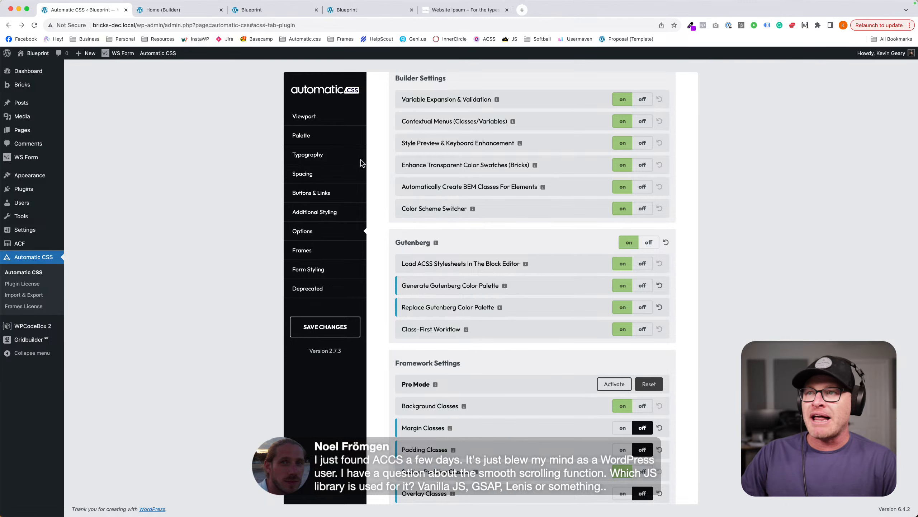
Check the Viewport, Palette, Typography and Options settings for the Smooth Scrolling section.
{"action": "left_click", "coordinate": [320, 115]}
{"action": "left_click", "coordinate": [311, 137]}
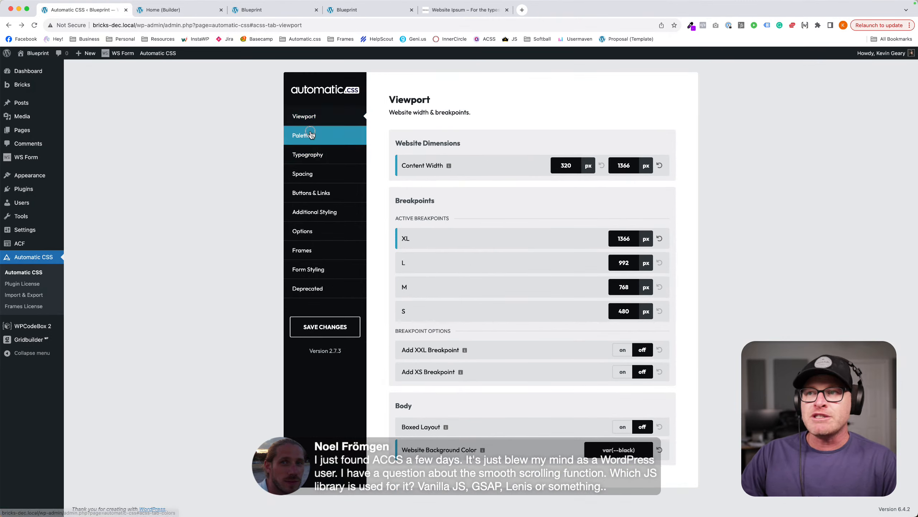
{"action": "left_click", "coordinate": [315, 152]}
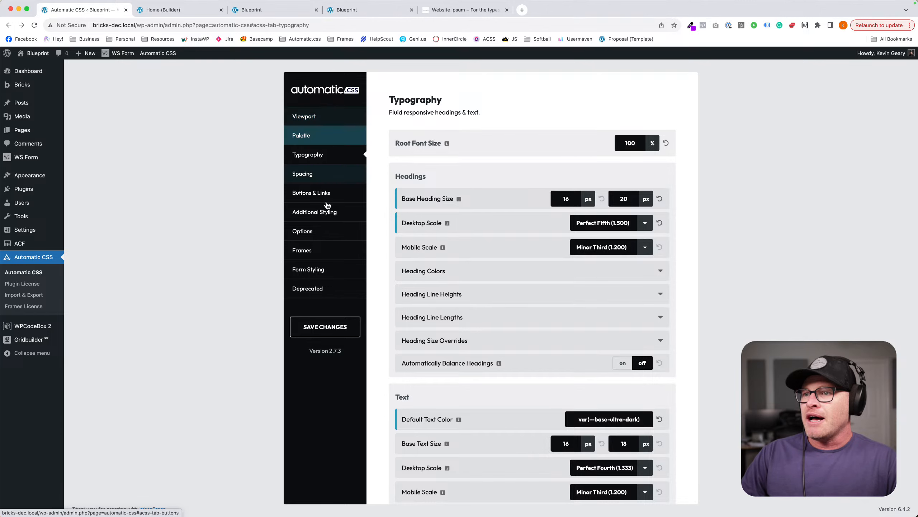
{"action": "left_click", "coordinate": [322, 230]}
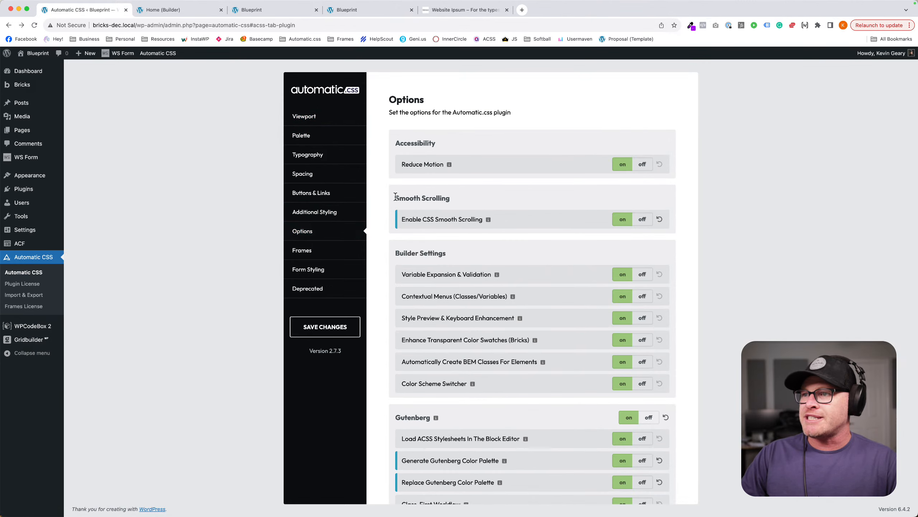
{"action": "left_click_drag", "start_coordinate": [395, 198], "coordinate": [461, 200]}
{"action": "left_click", "coordinate": [461, 197]}
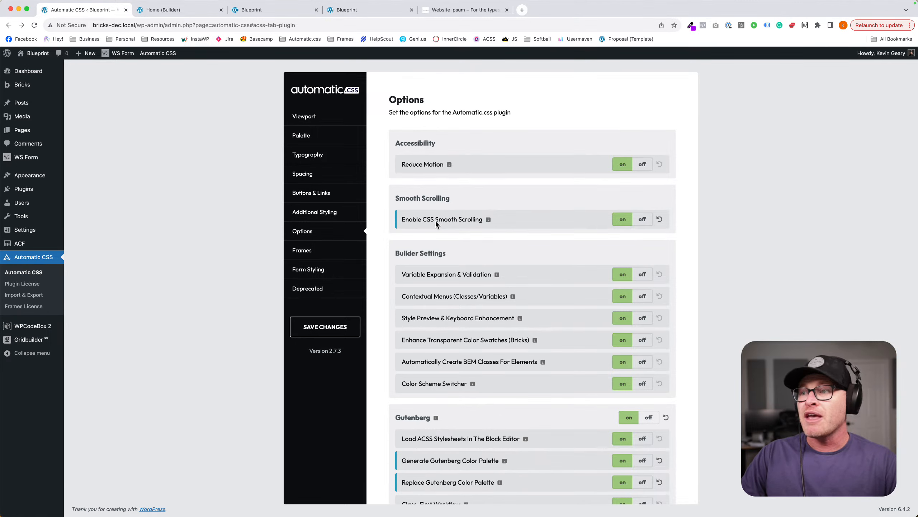
Examine the Enable CSS Smooth Scrolling option, switching it off and back on.
{"action": "left_click_drag", "start_coordinate": [435, 219], "coordinate": [422, 220]}
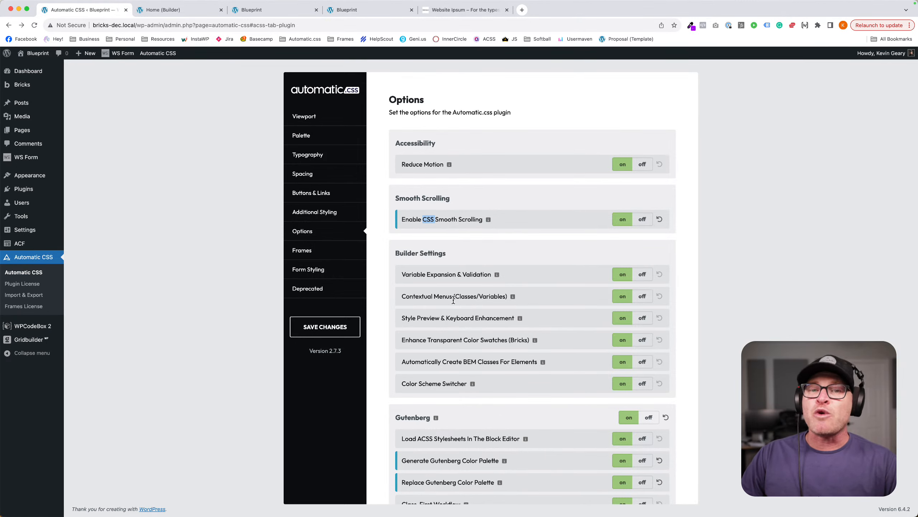
{"action": "left_click", "coordinate": [515, 228]}
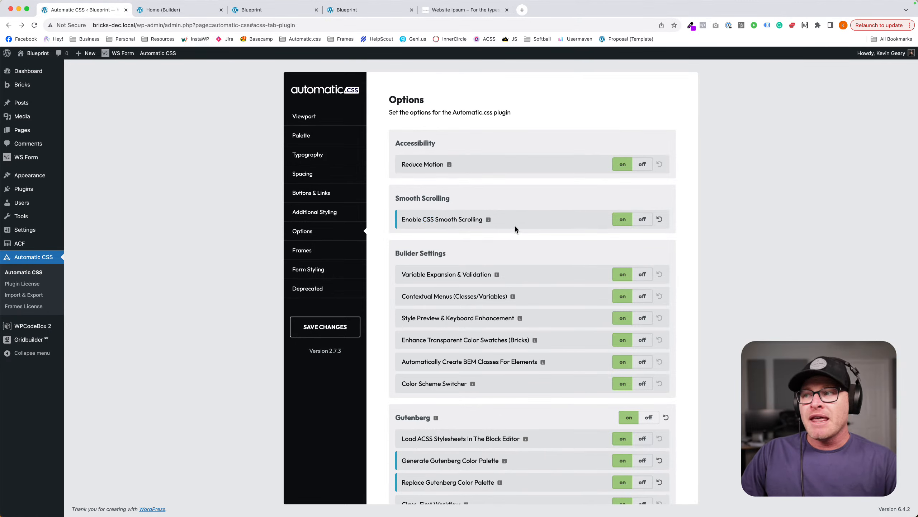
{"action": "left_click", "coordinate": [642, 219]}
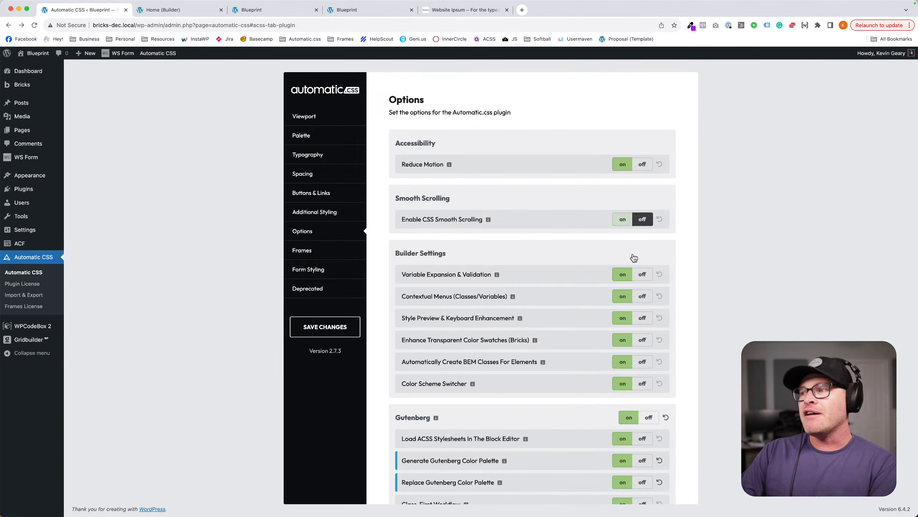
{"action": "left_click", "coordinate": [622, 220]}
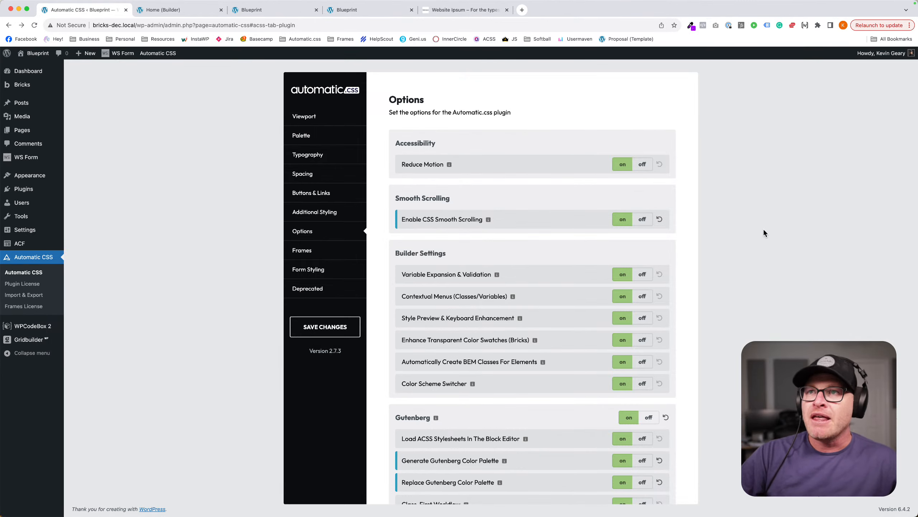
Open the automaticcss.com home page in a new browser tab.
{"action": "left_click", "coordinate": [358, 10]}
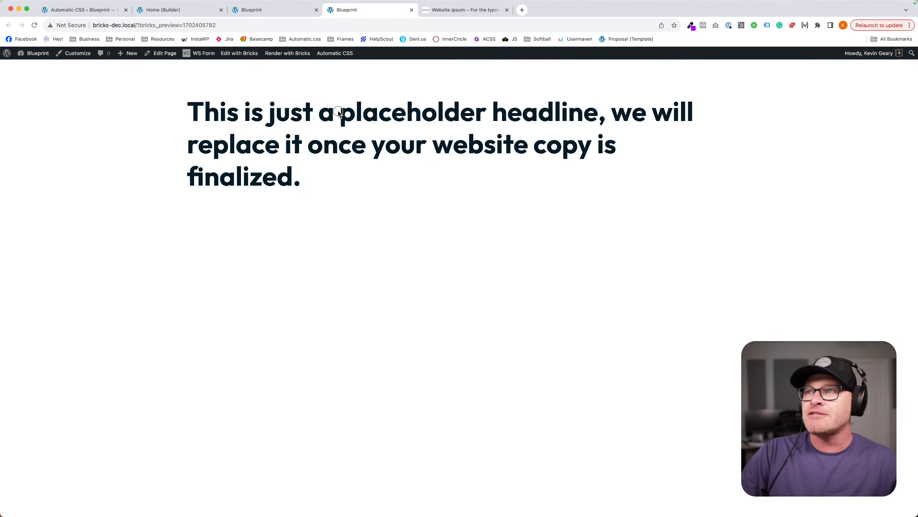
{"action": "key", "text": "super+t"}
{"action": "type", "text": "automat"}
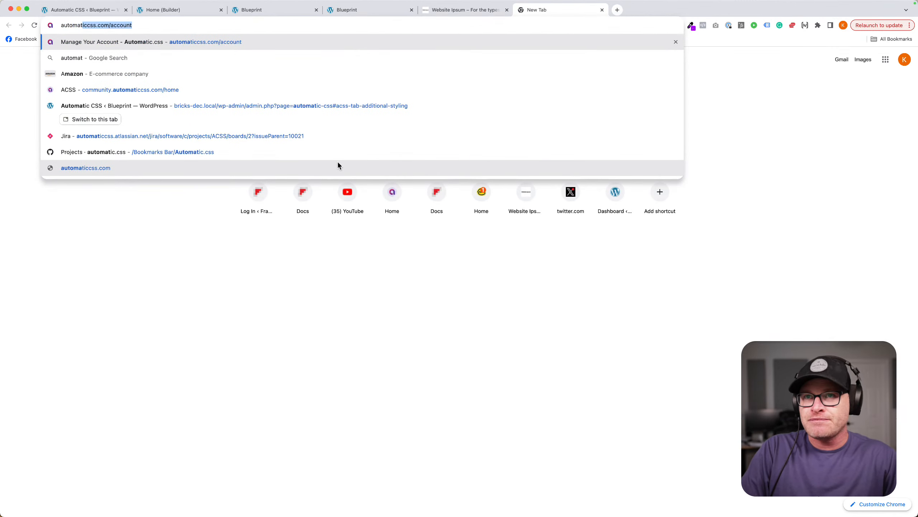
{"action": "type", "text": "iccss.com"}
{"action": "key", "text": "Return"}
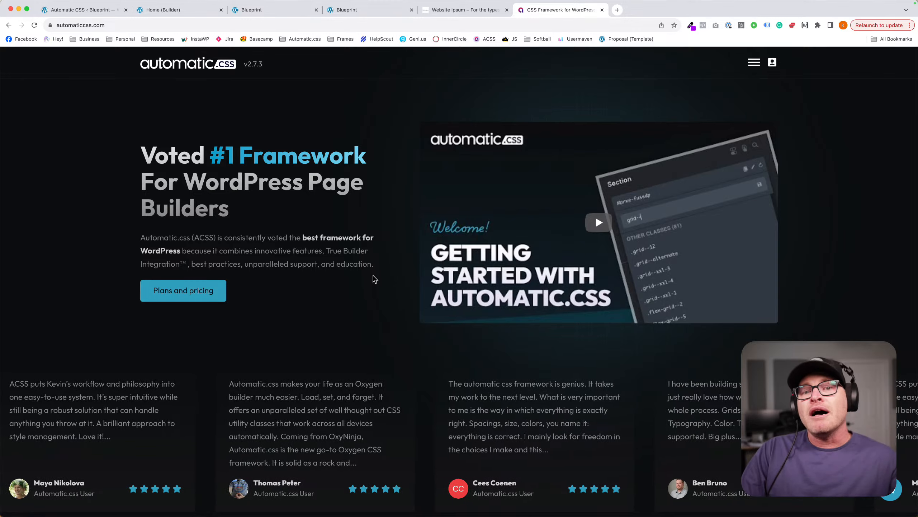
Look over the Automatic.css home page from the hero and testimonials through the feature sections to the Frames design kit section.
{"action": "scroll", "coordinate": [374, 278], "scroll_direction": "down", "scroll_amount": 20}
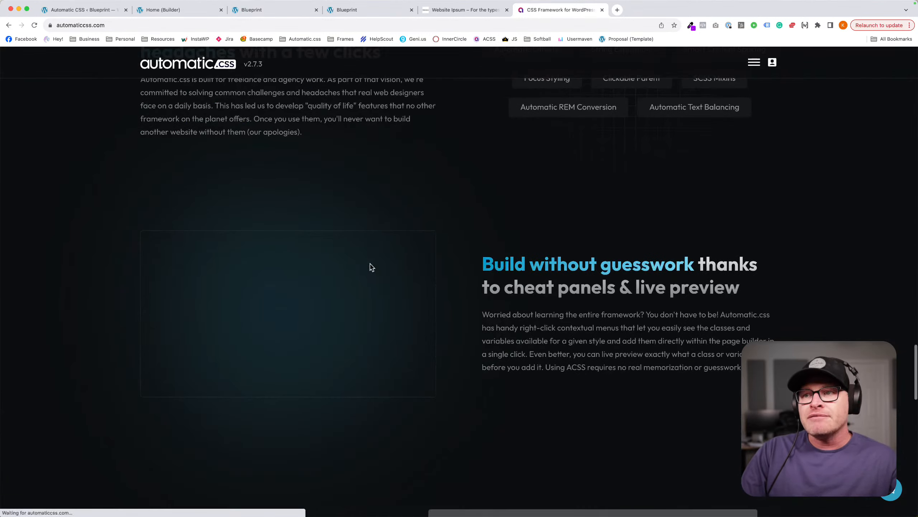
{"action": "scroll", "coordinate": [371, 267], "scroll_direction": "up", "scroll_amount": 4}
{"action": "scroll", "coordinate": [369, 264], "scroll_direction": "down", "scroll_amount": 15}
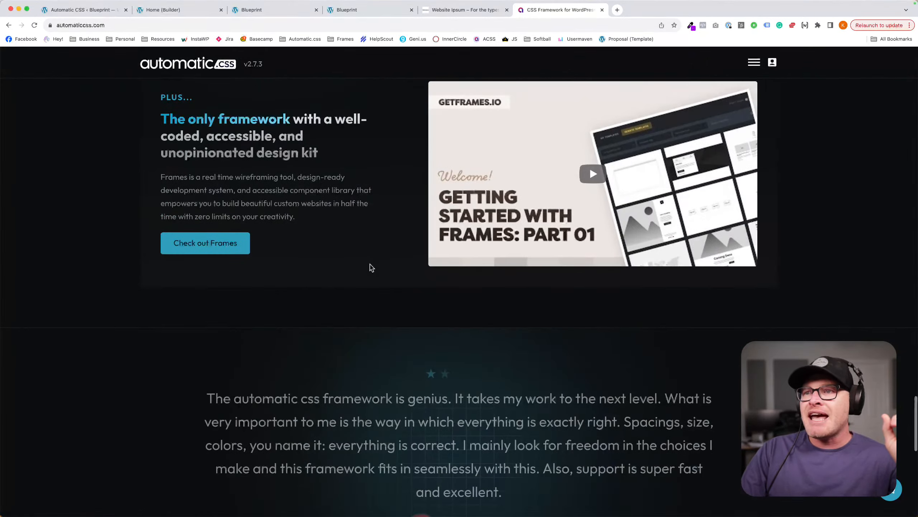
{"action": "scroll", "coordinate": [372, 267], "scroll_direction": "up", "scroll_amount": 2}
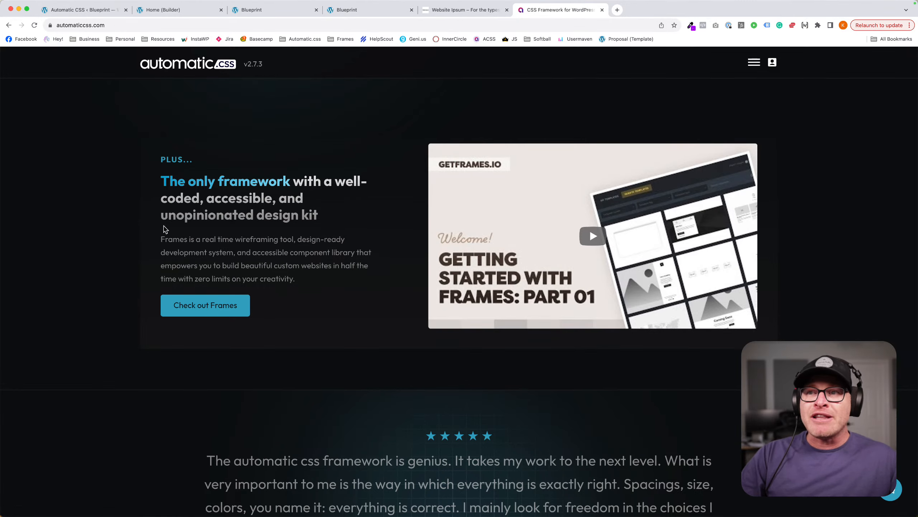
{"action": "scroll", "coordinate": [244, 185], "scroll_direction": "up", "scroll_amount": 15}
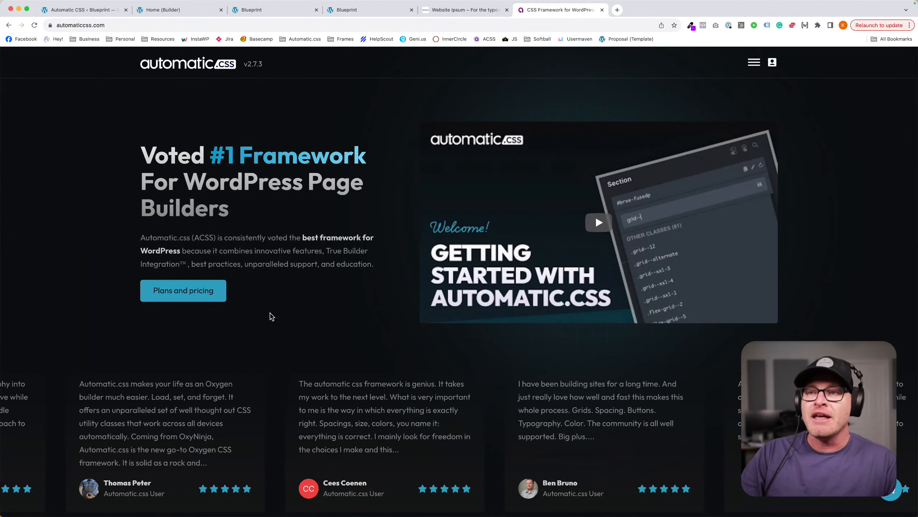
{"action": "scroll", "coordinate": [253, 304], "scroll_direction": "down", "scroll_amount": 12}
{"action": "scroll", "coordinate": [271, 318], "scroll_direction": "down", "scroll_amount": 15}
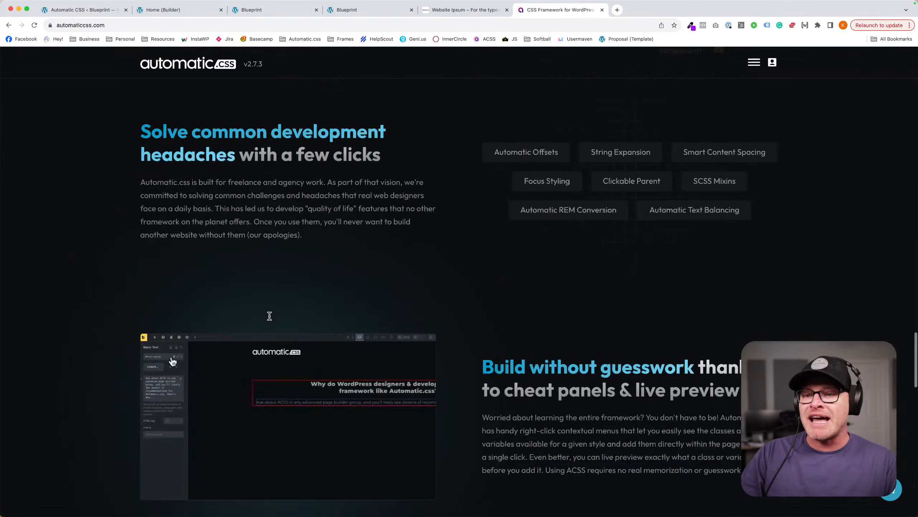
{"action": "scroll", "coordinate": [271, 320], "scroll_direction": "up", "scroll_amount": 1}
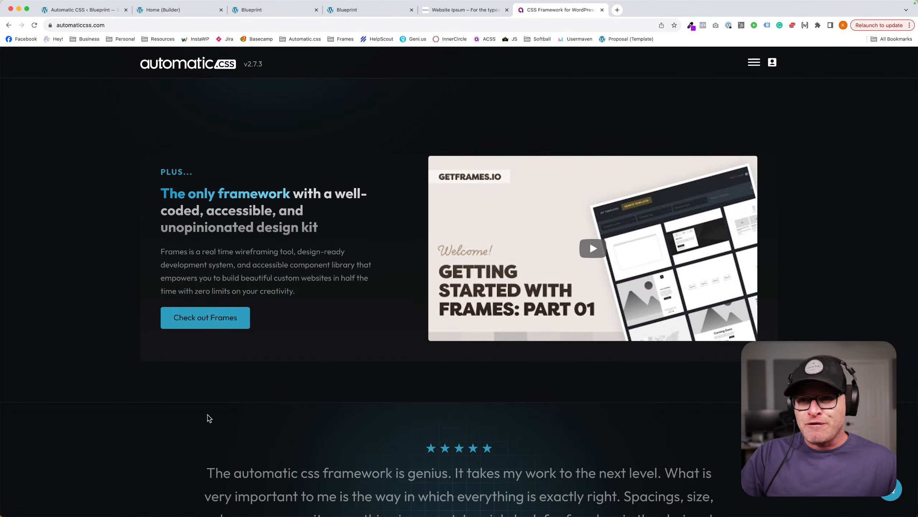
{"action": "scroll", "coordinate": [177, 324], "scroll_direction": "up", "scroll_amount": 20}
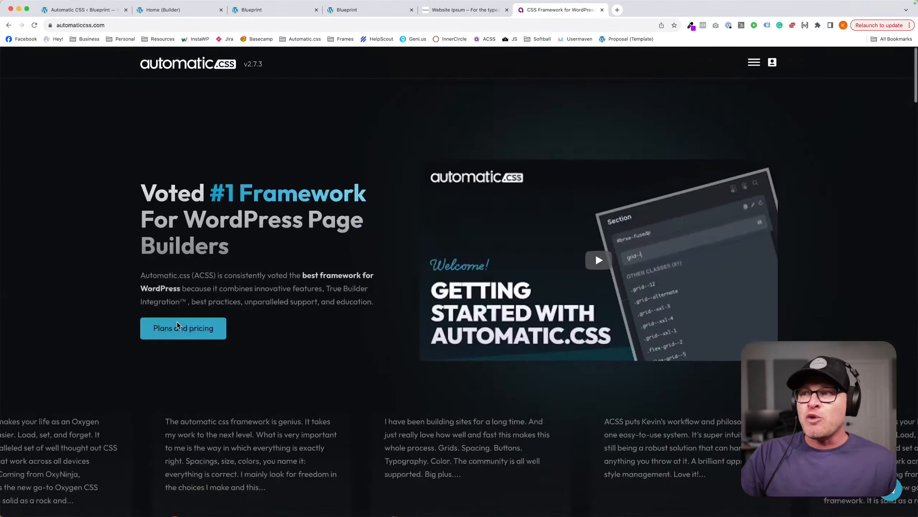
{"action": "scroll", "coordinate": [198, 158], "scroll_direction": "down", "scroll_amount": 5}
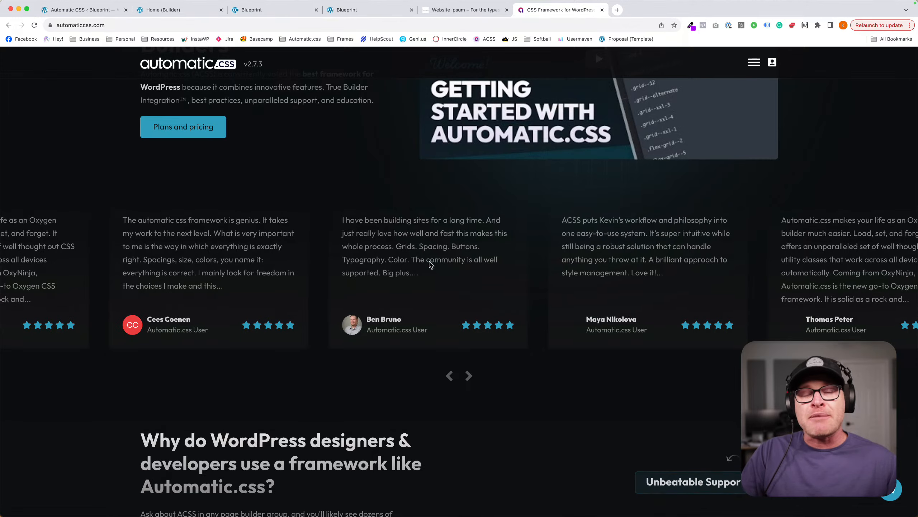
{"action": "scroll", "coordinate": [248, 235], "scroll_direction": "down", "scroll_amount": 20}
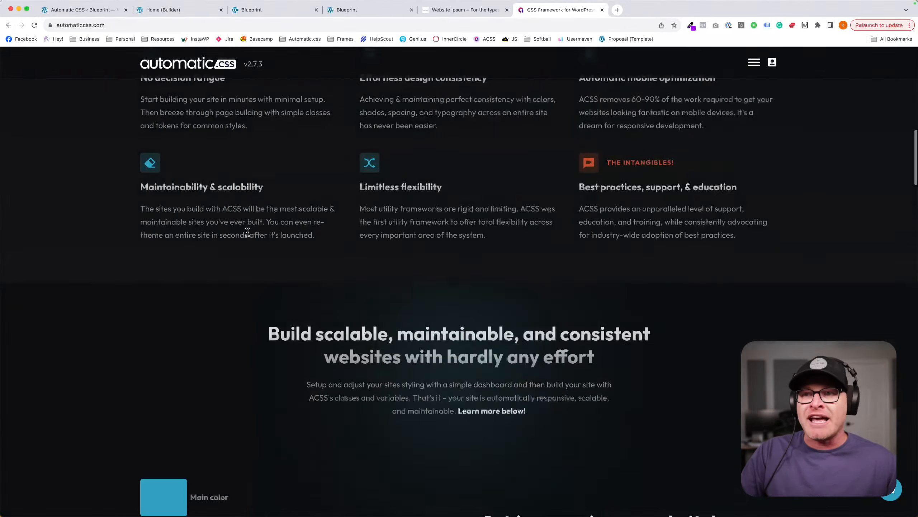
{"action": "scroll", "coordinate": [221, 267], "scroll_direction": "down", "scroll_amount": 8}
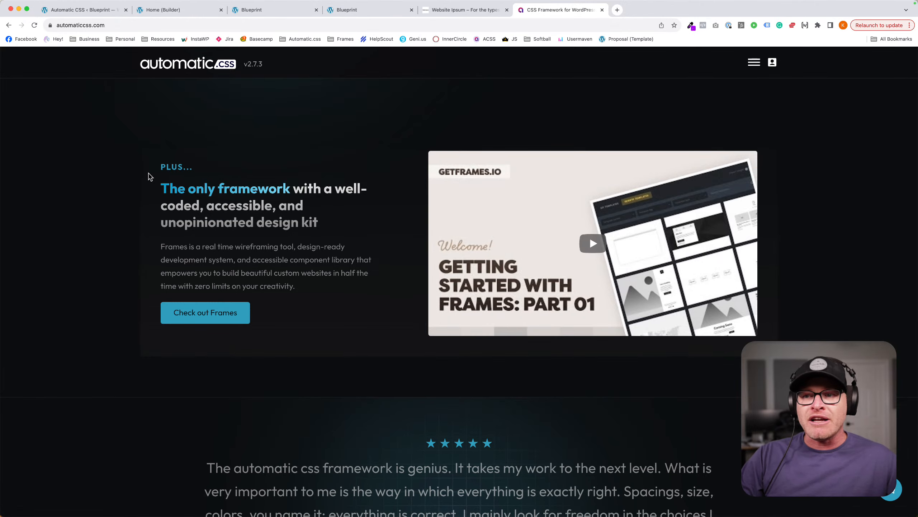
{"action": "scroll", "coordinate": [150, 176], "scroll_direction": "up", "scroll_amount": 15}
{"action": "scroll", "coordinate": [244, 343], "scroll_direction": "down", "scroll_amount": 3}
{"action": "scroll", "coordinate": [244, 341], "scroll_direction": "up", "scroll_amount": 15}
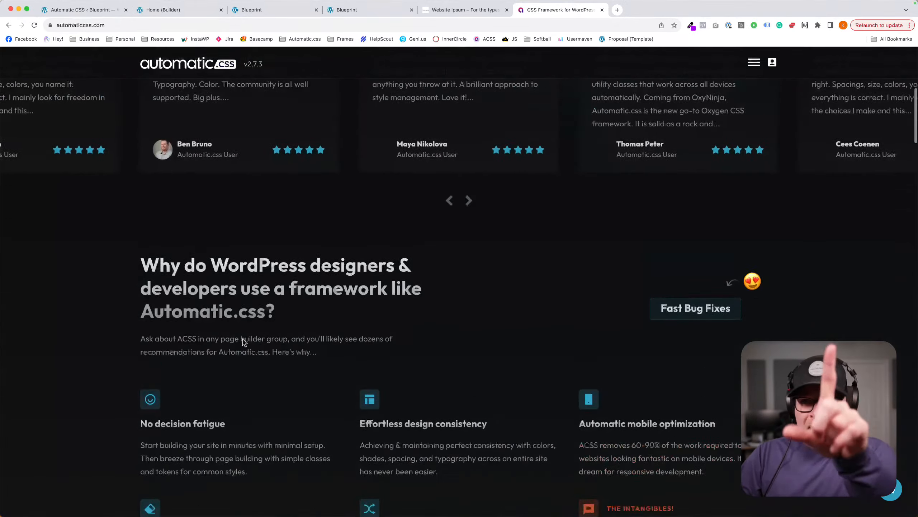
{"action": "scroll", "coordinate": [243, 342], "scroll_direction": "down", "scroll_amount": 10}
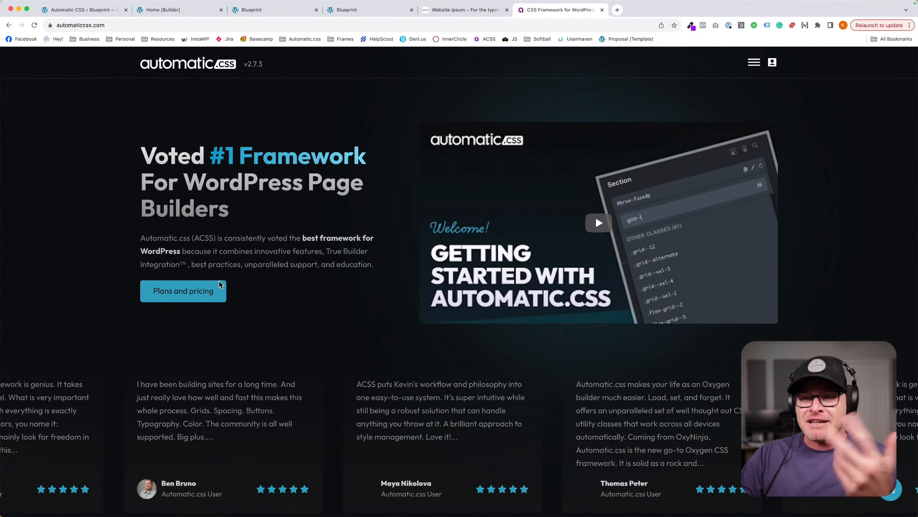
{"action": "scroll", "coordinate": [248, 306], "scroll_direction": "up", "scroll_amount": 20}
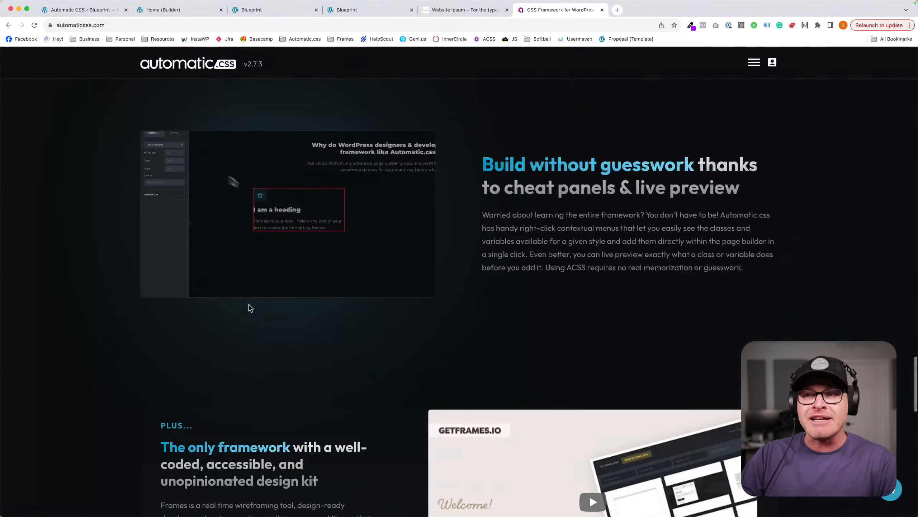
Look over the Automatic.css home page's feature sections again down to the Frames design kit section.
{"action": "scroll", "coordinate": [249, 307], "scroll_direction": "down", "scroll_amount": 12}
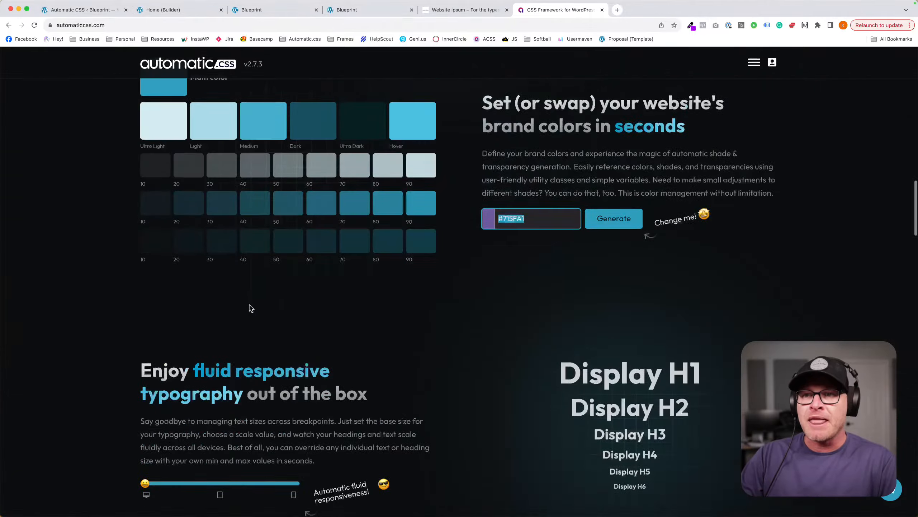
{"action": "scroll", "coordinate": [249, 308], "scroll_direction": "down", "scroll_amount": 15}
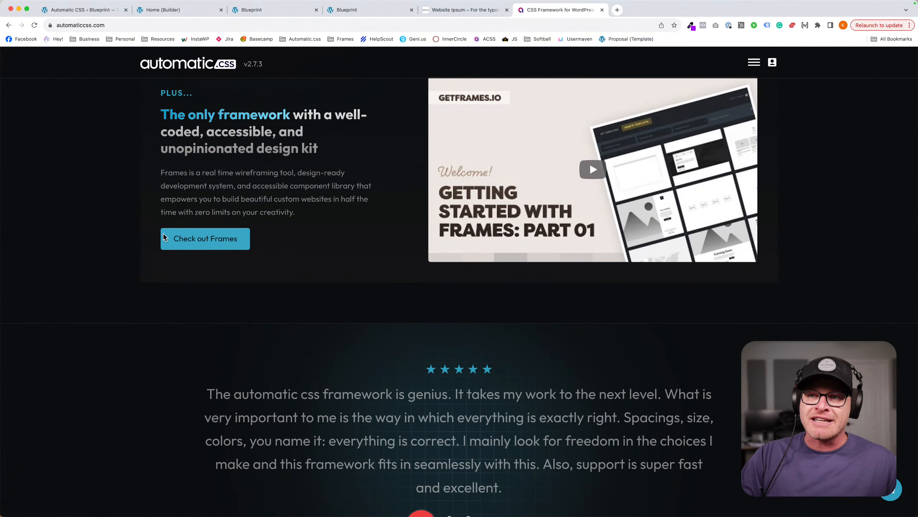
{"action": "scroll", "coordinate": [193, 249], "scroll_direction": "up", "scroll_amount": 1}
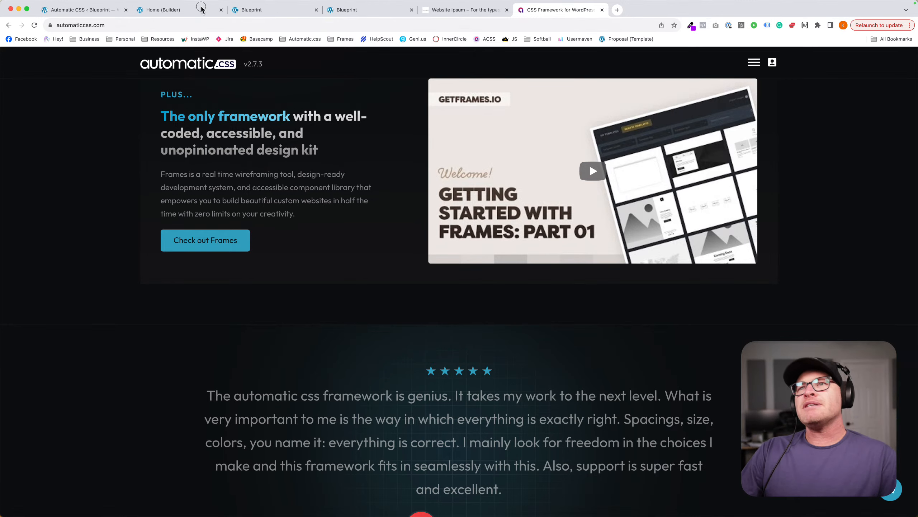
Switch to the Bricks builder, delete the existing section with the placeholder heading and save the page.
{"action": "key", "text": "super+3"}
{"action": "left_click", "coordinate": [164, 10]}
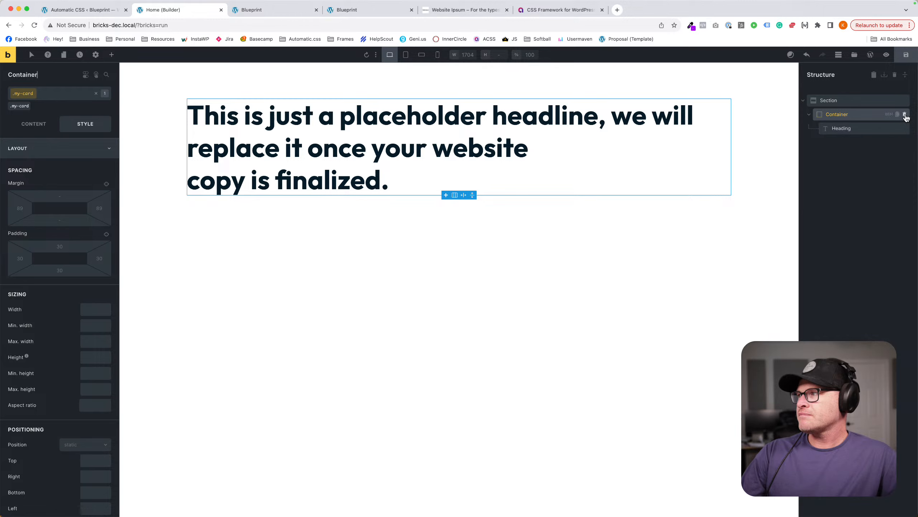
{"action": "left_click", "coordinate": [905, 99]}
{"action": "left_click", "coordinate": [907, 55]}
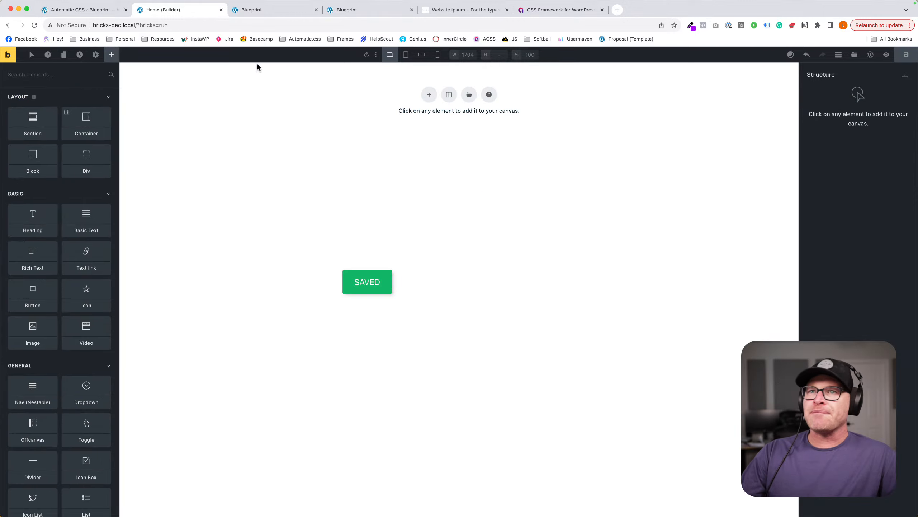
Add a new section with a container and insert an Image element inside the container.
{"action": "left_click", "coordinate": [435, 93]}
{"action": "left_click", "coordinate": [386, 124]}
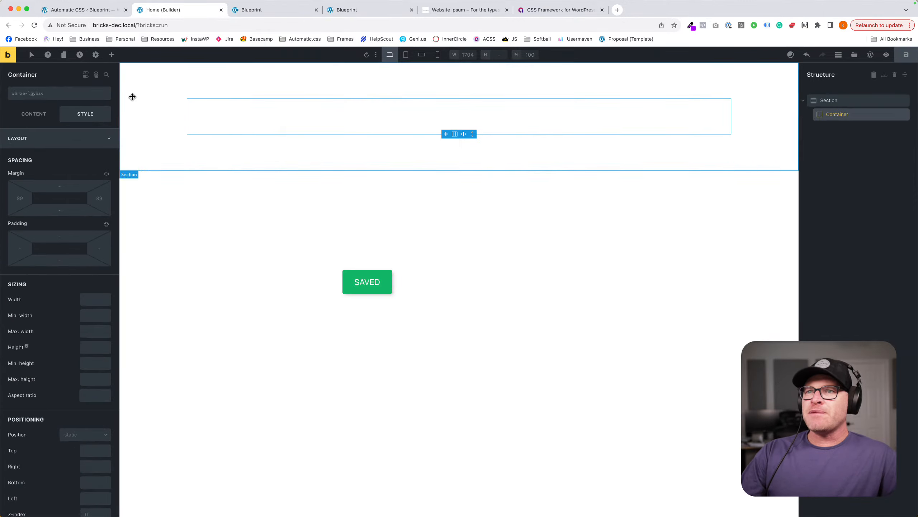
{"action": "left_click", "coordinate": [112, 55]}
{"action": "left_click", "coordinate": [101, 55]}
{"action": "left_click", "coordinate": [108, 57]}
{"action": "type", "text": "image"}
{"action": "left_click", "coordinate": [33, 116]}
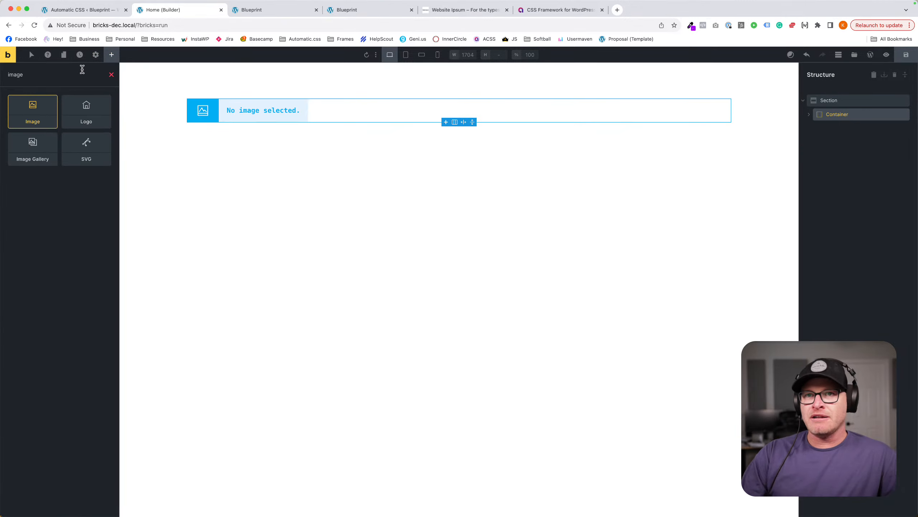
{"action": "left_click", "coordinate": [34, 114]}
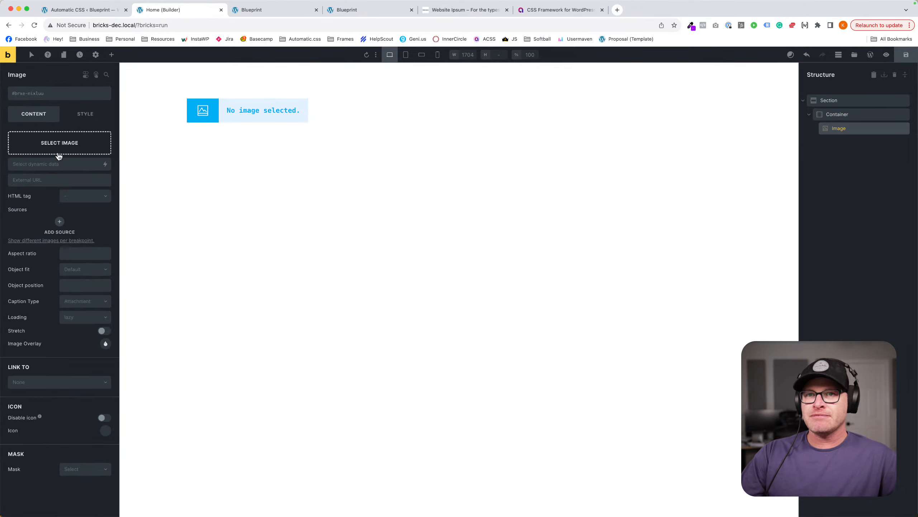
Assign the yellow flower picture from the Placeholders media folder to the Image element.
{"action": "left_click", "coordinate": [57, 155]}
{"action": "left_click", "coordinate": [47, 203]}
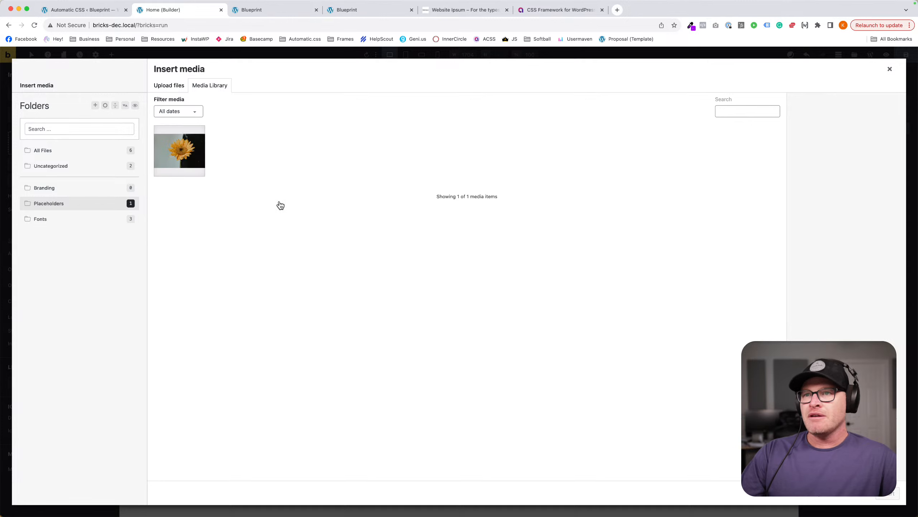
{"action": "left_click", "coordinate": [198, 158]}
{"action": "left_click", "coordinate": [897, 493]}
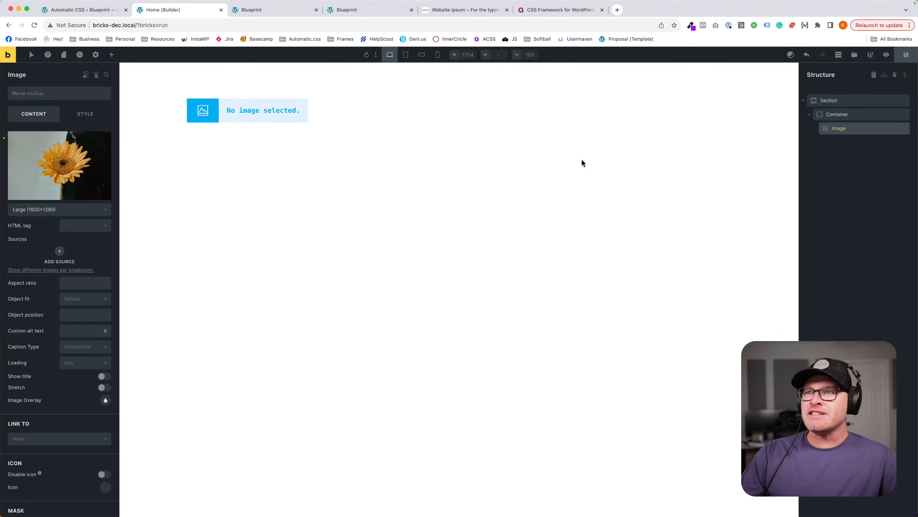
Duplicate the flower image until the container holds six copies.
{"action": "key", "text": "super+d"}
{"action": "key", "text": "super+d"}
{"action": "key", "text": "super+d"}
{"action": "key", "text": "super+d"}
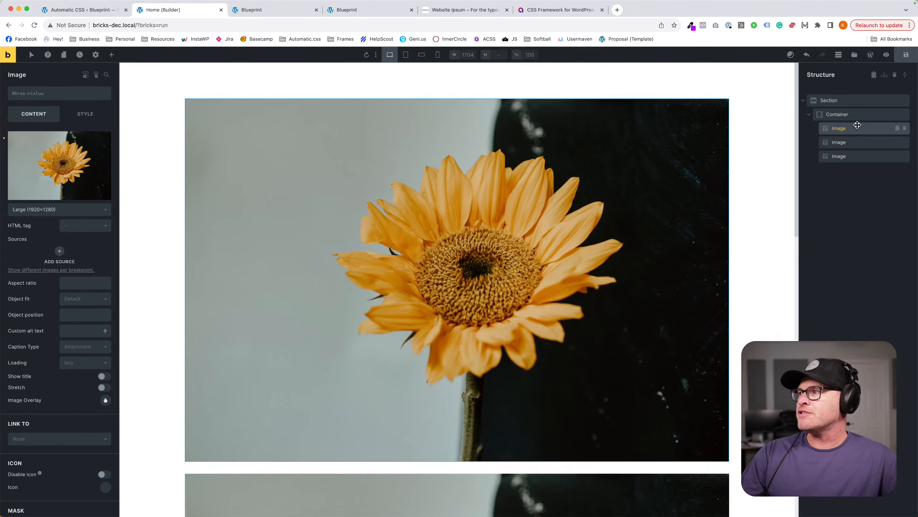
{"action": "key", "text": "super+d"}
Set the container's display to grid with template columns var(--grid-2) and save the page.
{"action": "left_click", "coordinate": [856, 115]}
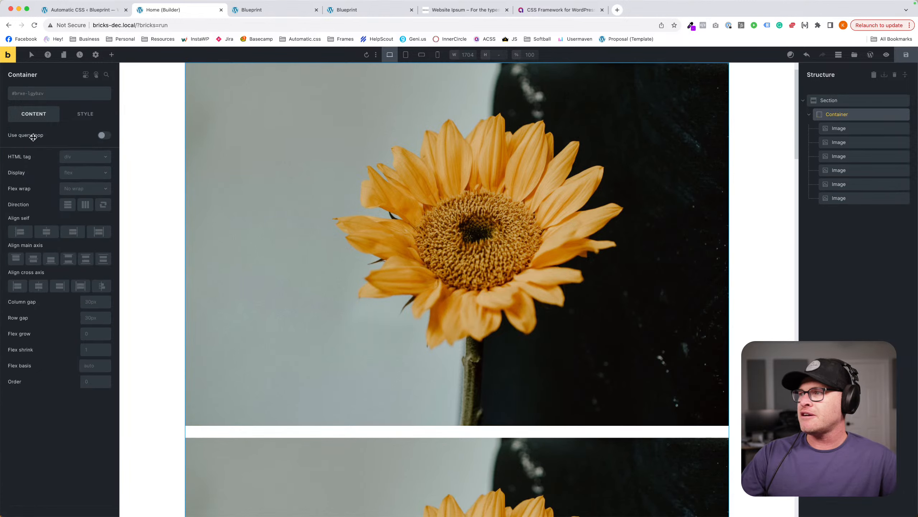
{"action": "left_click", "coordinate": [72, 175]}
{"action": "left_click", "coordinate": [74, 202]}
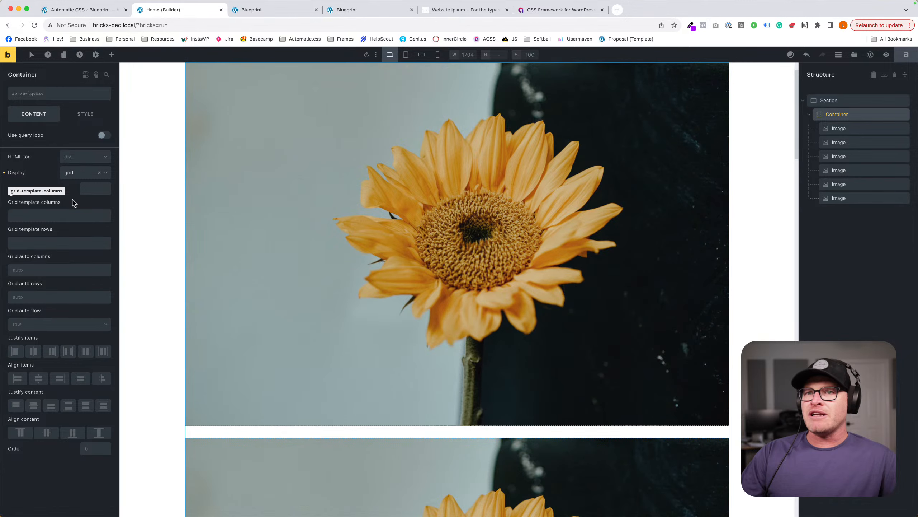
{"action": "left_click", "coordinate": [60, 213]}
{"action": "type", "text": "var(--grid-2)"}
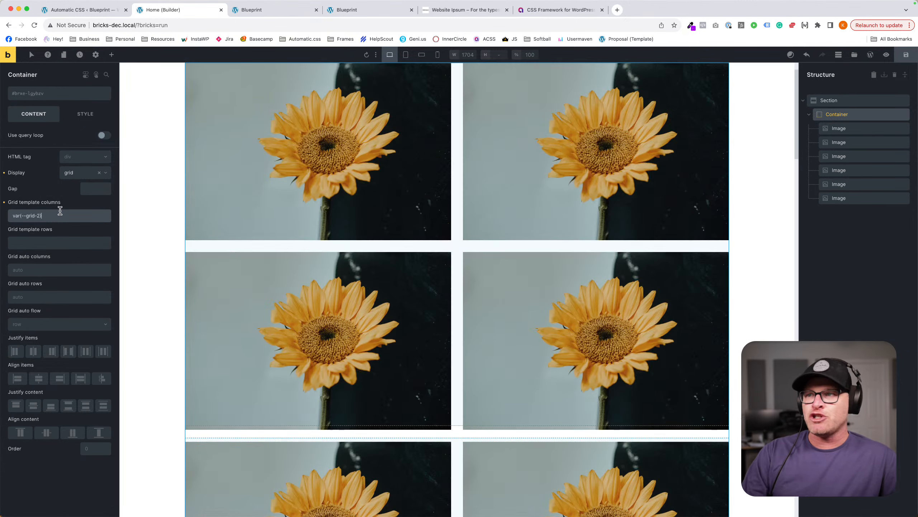
{"action": "scroll", "coordinate": [619, 190], "scroll_direction": "up", "scroll_amount": 2}
{"action": "left_click", "coordinate": [905, 55]}
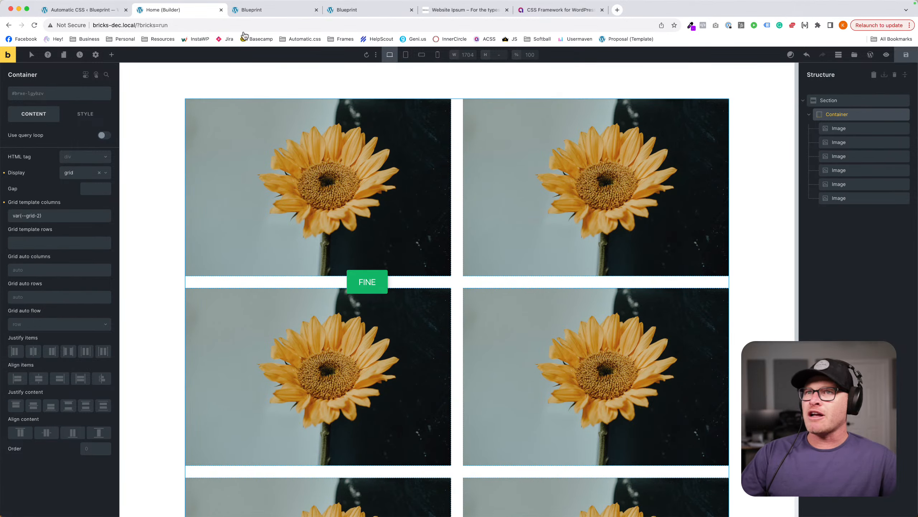
Open the page on the front end in a new tab and inspect the image grid container.
{"action": "left_click", "coordinate": [8, 54], "text": "super"}
{"action": "key", "text": "ctrl+Tab"}
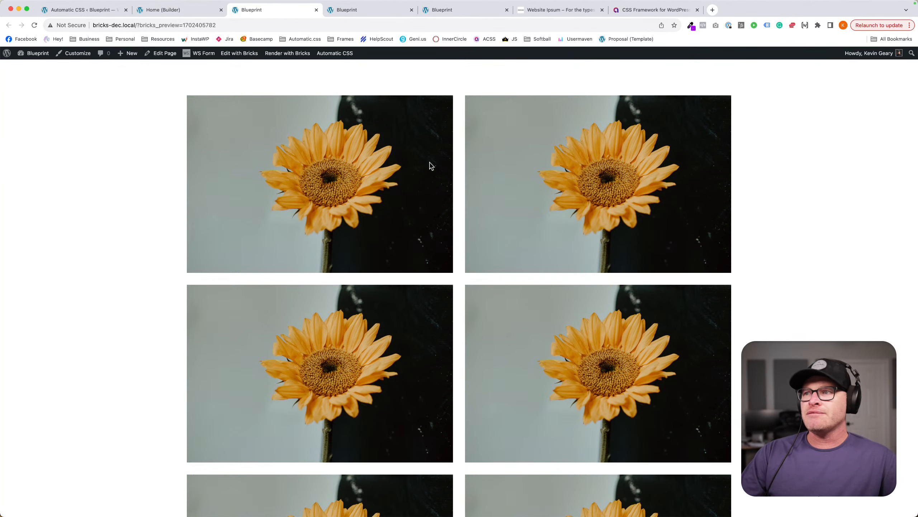
{"action": "right_click", "coordinate": [461, 172]}
{"action": "left_click", "coordinate": [472, 319]}
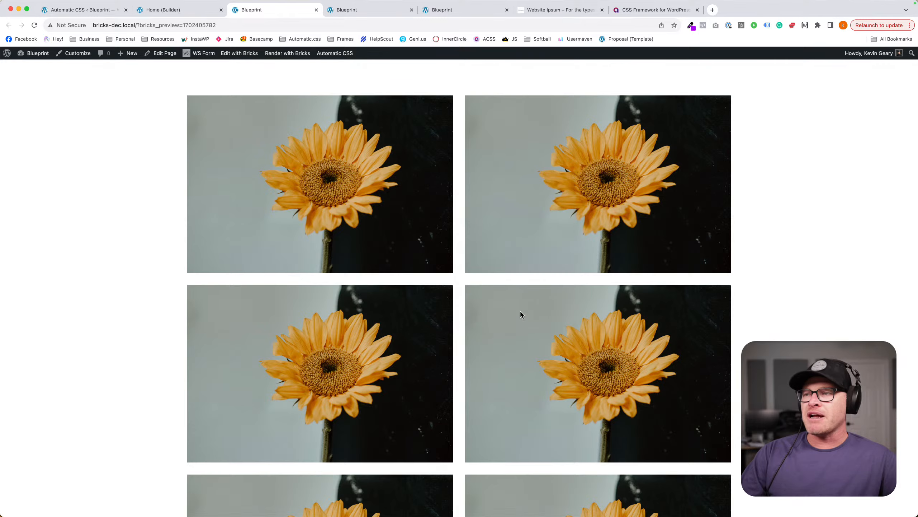
Look through the inspected container's CSS rules down to its gap declaration.
{"action": "scroll", "coordinate": [520, 454], "scroll_direction": "down", "scroll_amount": 3}
{"action": "scroll", "coordinate": [519, 455], "scroll_direction": "up", "scroll_amount": 1}
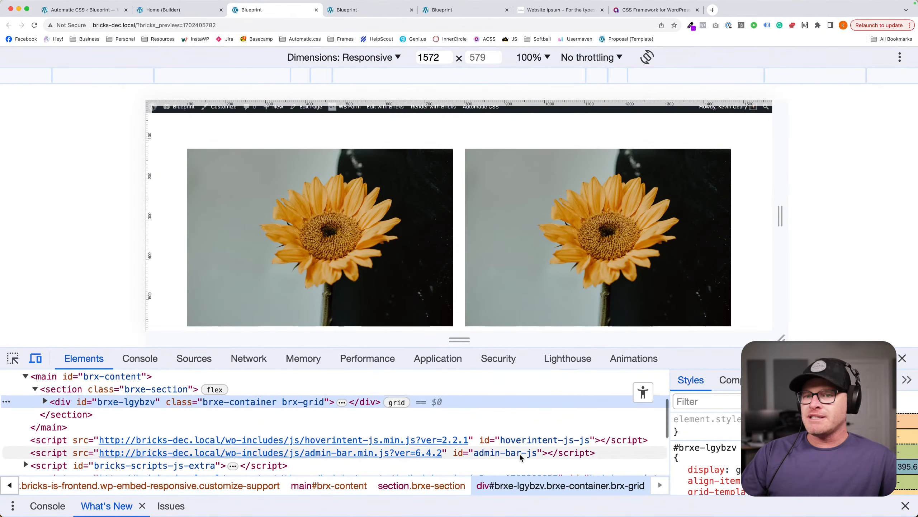
{"action": "scroll", "coordinate": [756, 447], "scroll_direction": "down", "scroll_amount": 2}
{"action": "scroll", "coordinate": [738, 436], "scroll_direction": "down", "scroll_amount": 4}
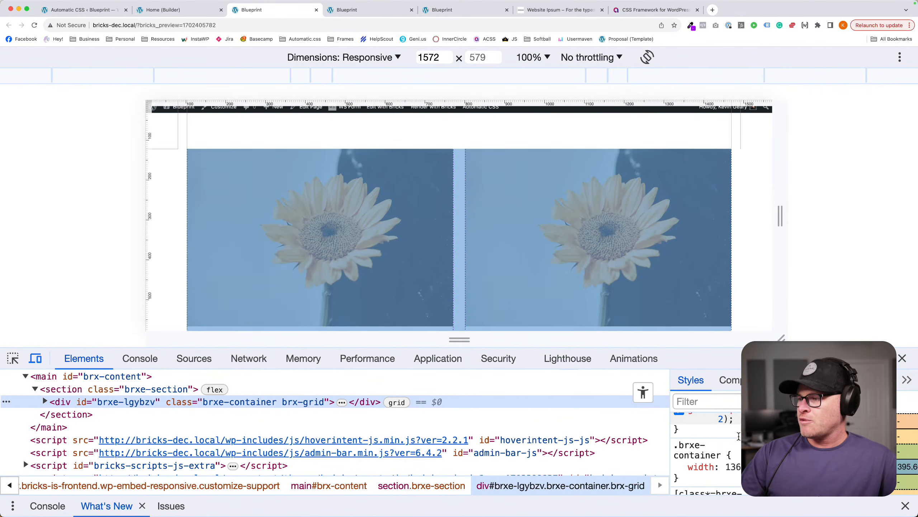
{"action": "scroll", "coordinate": [738, 435], "scroll_direction": "down", "scroll_amount": 5}
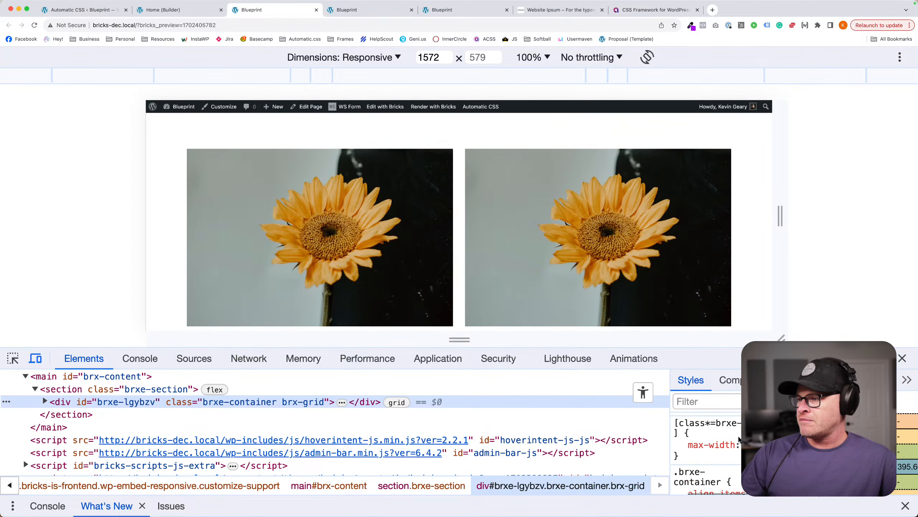
{"action": "scroll", "coordinate": [738, 438], "scroll_direction": "down", "scroll_amount": 8}
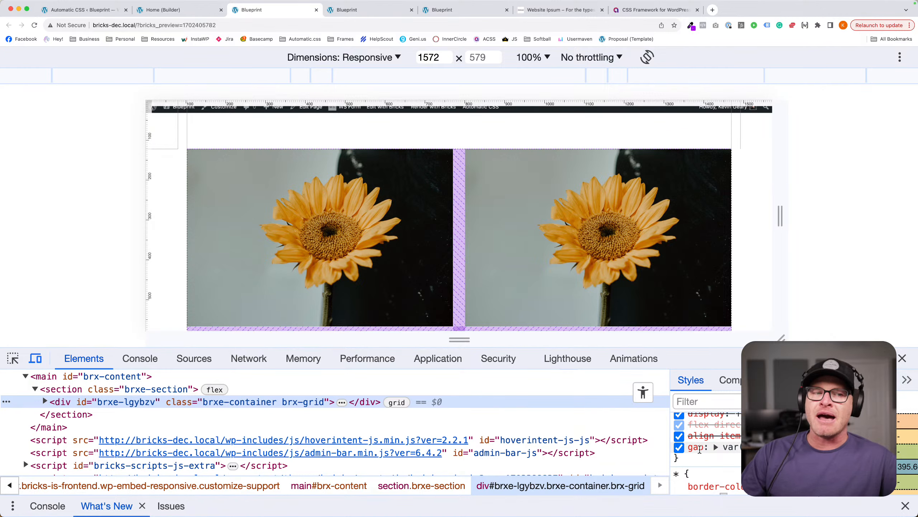
Dock the developer tools on the left side, narrow them, and examine the container's var(--content-gap) gap rule.
{"action": "left_click", "coordinate": [883, 358]}
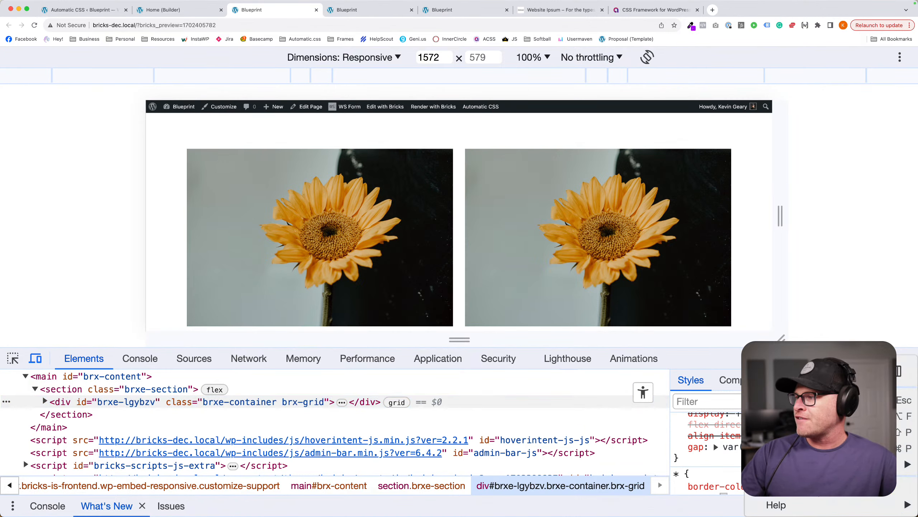
{"action": "left_click", "coordinate": [859, 377]}
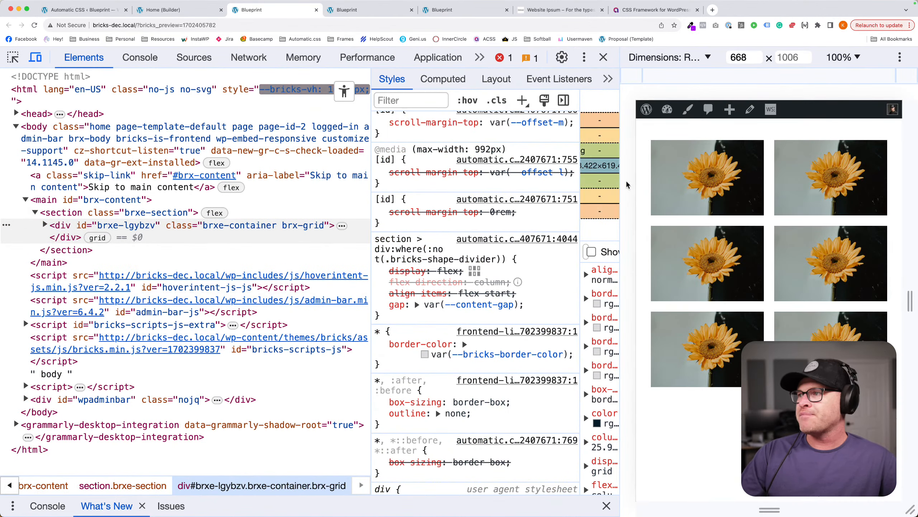
{"action": "left_click_drag", "start_coordinate": [621, 169], "coordinate": [220, 169]}
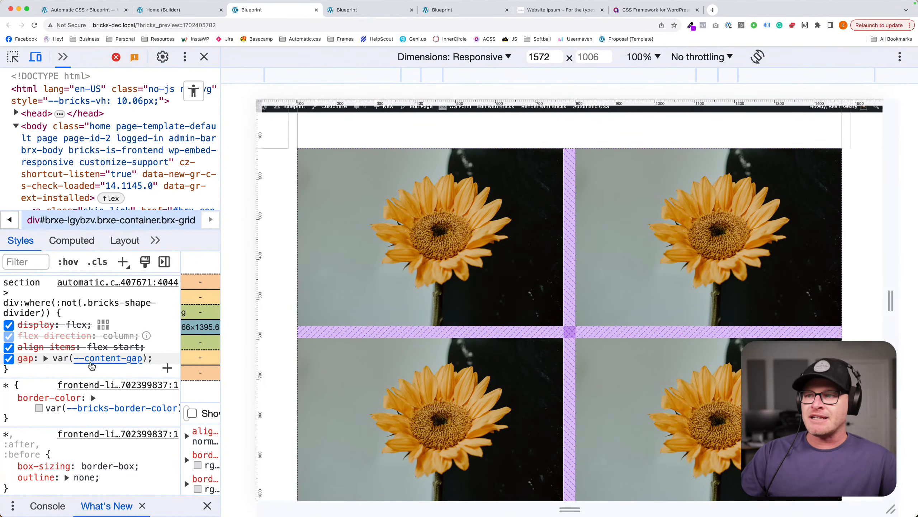
{"action": "mouse_move", "coordinate": [91, 366]}
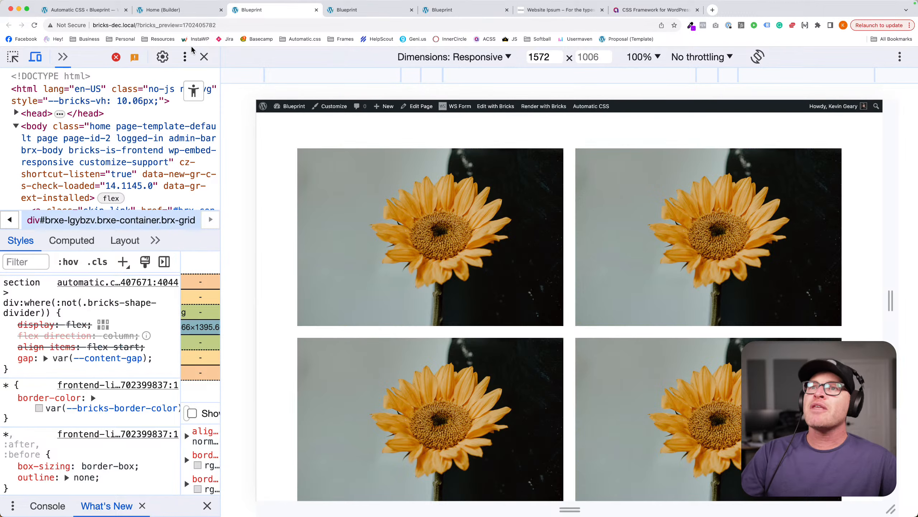
Back in the builder, clear the container's grid template columns and display value, and check the spacing between the stacked images.
{"action": "left_click", "coordinate": [171, 10]}
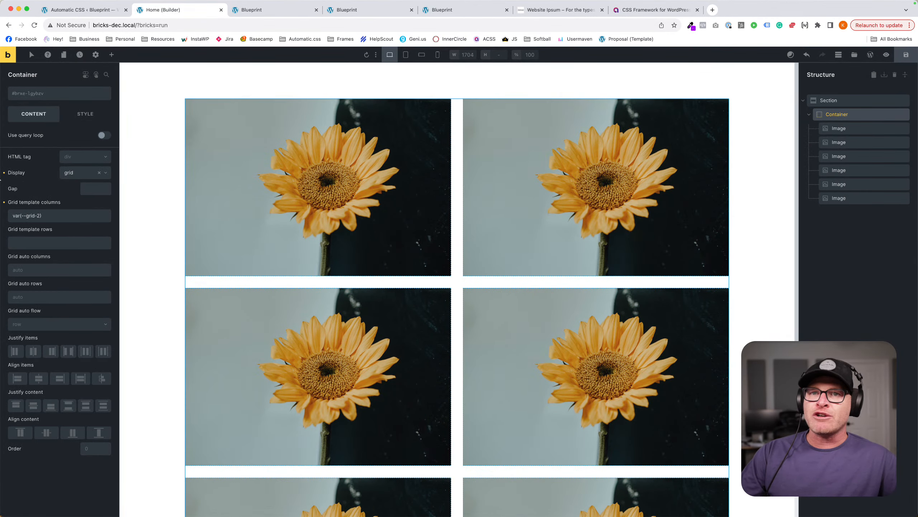
{"action": "left_click", "coordinate": [4, 202]}
{"action": "left_click", "coordinate": [4, 173]}
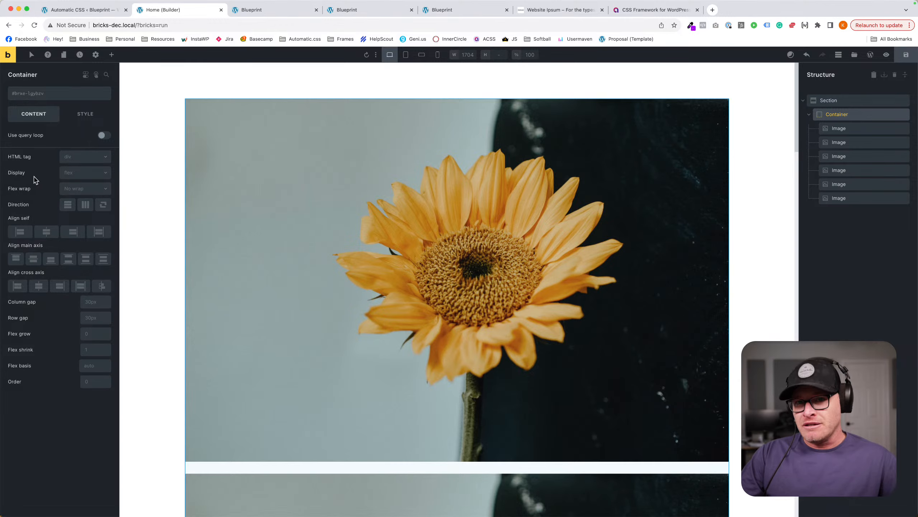
{"action": "scroll", "coordinate": [377, 192], "scroll_direction": "down", "scroll_amount": 3}
{"action": "scroll", "coordinate": [376, 192], "scroll_direction": "down", "scroll_amount": 1}
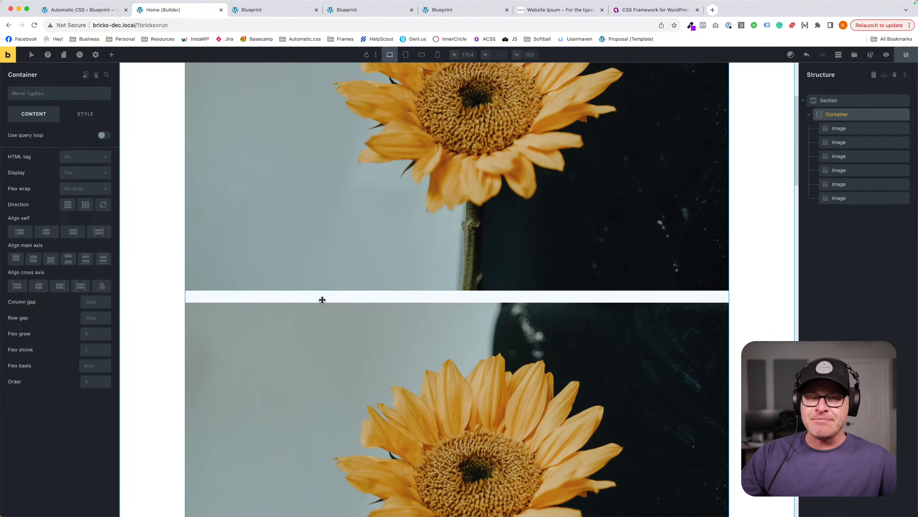
{"action": "scroll", "coordinate": [322, 300], "scroll_direction": "down", "scroll_amount": 10}
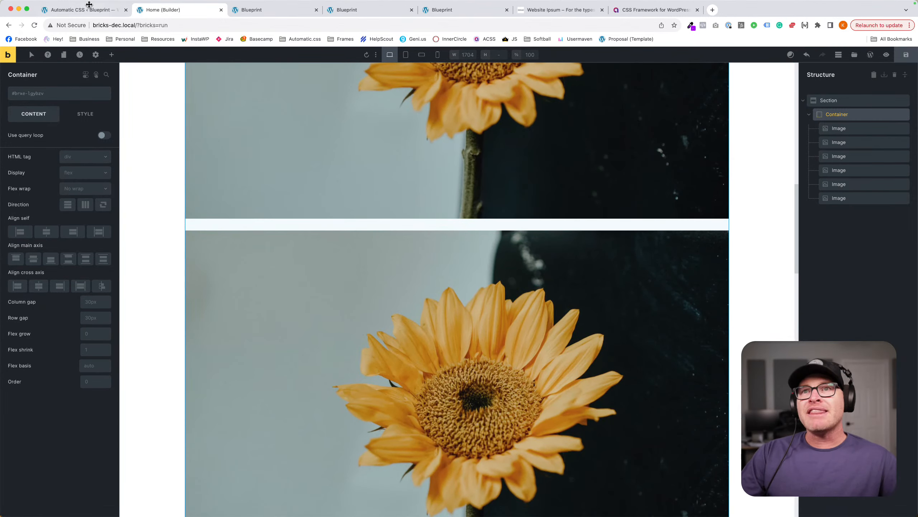
Examine the Automatic Content Spacing option under Contextual Spacing in the Automatic CSS Spacing settings.
{"action": "left_click", "coordinate": [89, 5]}
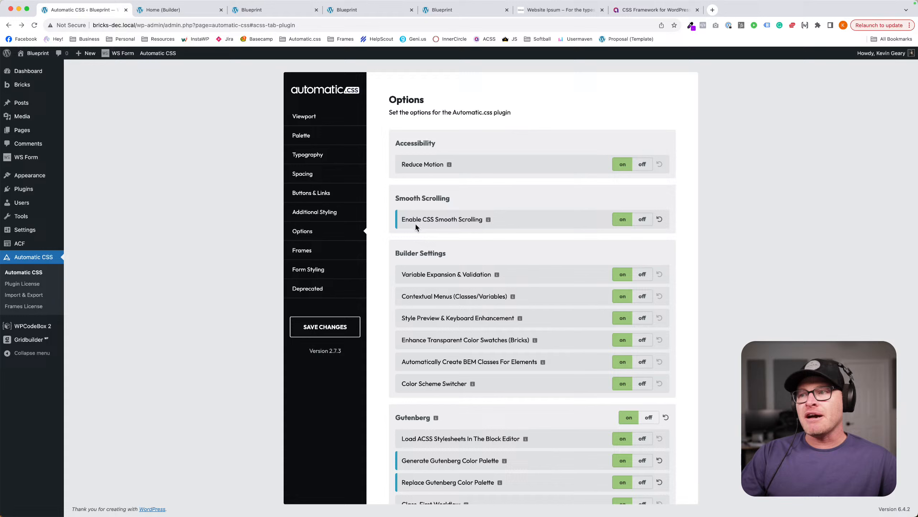
{"action": "left_click", "coordinate": [328, 175]}
{"action": "scroll", "coordinate": [470, 269], "scroll_direction": "down", "scroll_amount": 3}
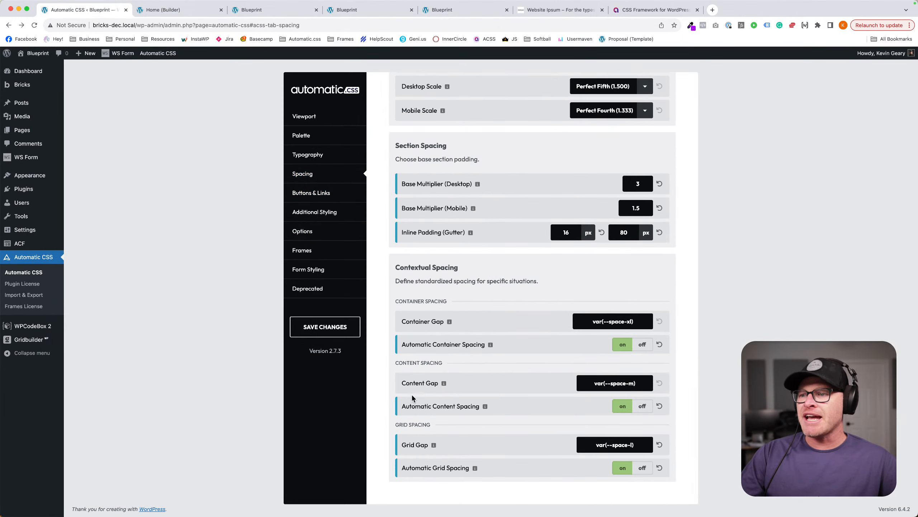
{"action": "left_click_drag", "start_coordinate": [408, 408], "coordinate": [477, 408]}
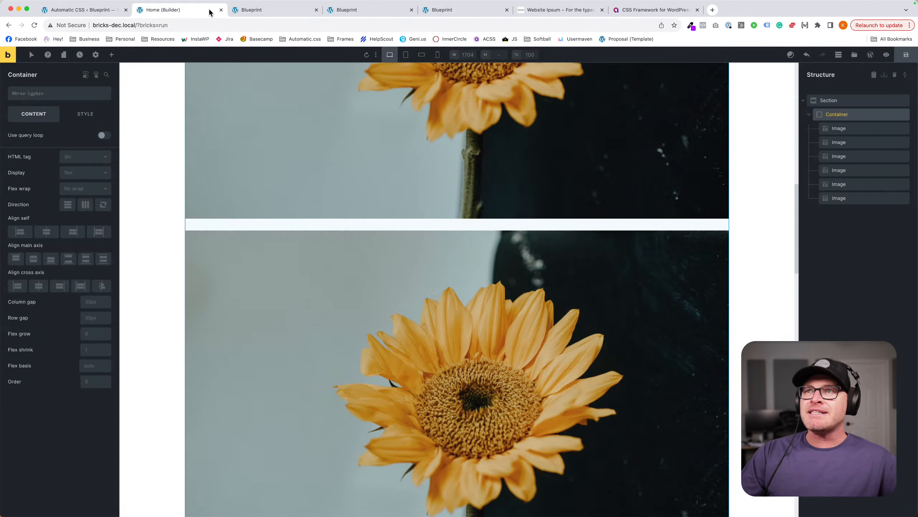
Return to the builder and examine the container and its nested images in the structure tree, collapsing and re-expanding it.
{"action": "left_click", "coordinate": [188, 10]}
{"action": "scroll", "coordinate": [615, 240], "scroll_direction": "up", "scroll_amount": 5}
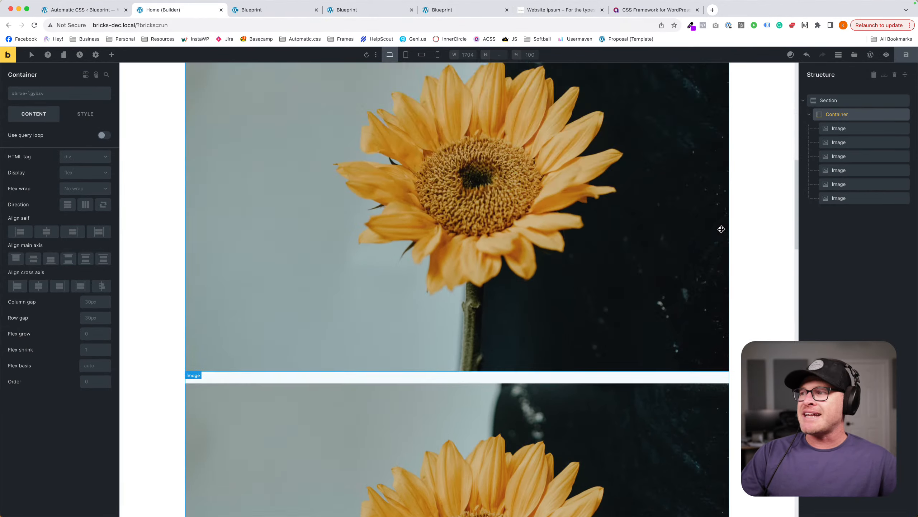
{"action": "left_click", "coordinate": [810, 115]}
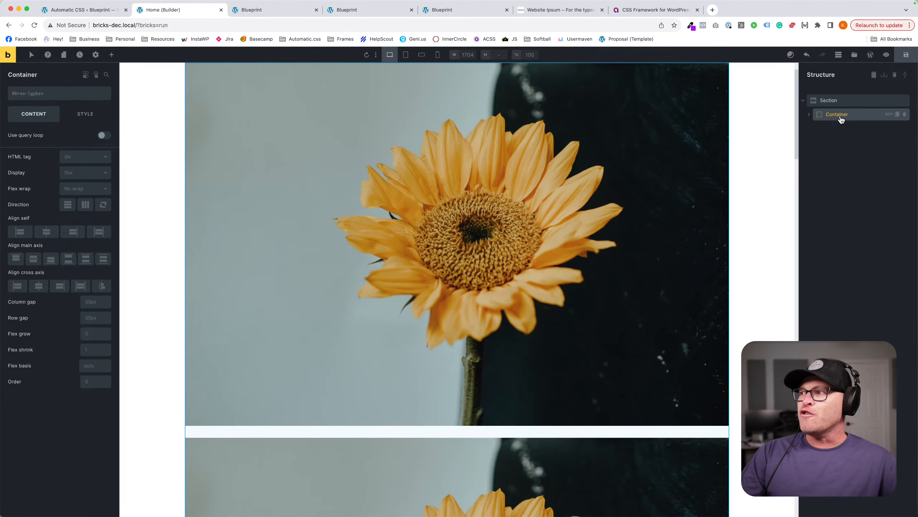
{"action": "left_click", "coordinate": [809, 114]}
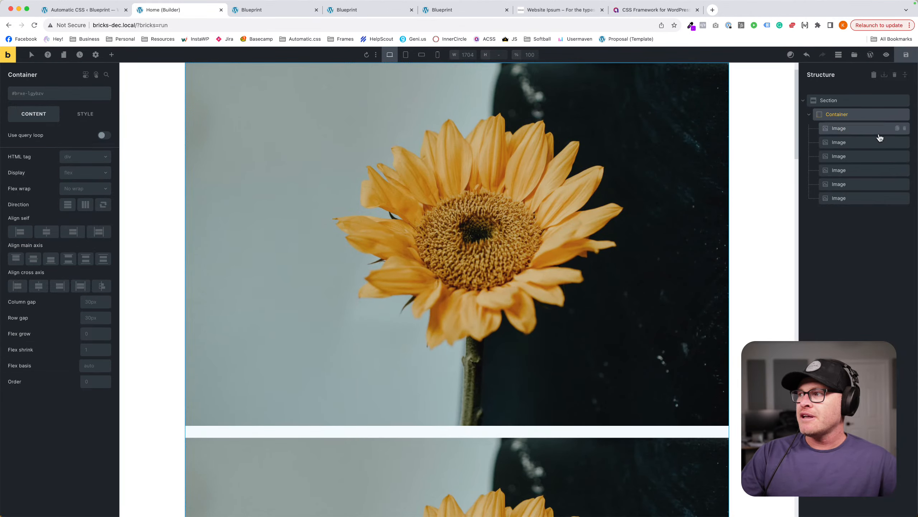
Delete all six images from the container in the structure tree.
{"action": "left_click", "coordinate": [905, 199]}
{"action": "left_click", "coordinate": [905, 184]}
{"action": "left_click", "coordinate": [905, 170]}
{"action": "left_click", "coordinate": [905, 156]}
{"action": "left_click", "coordinate": [905, 141]}
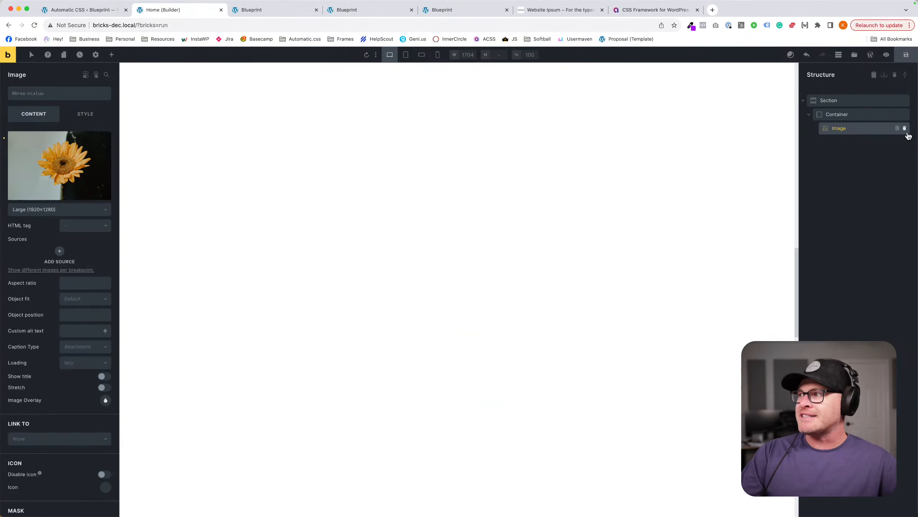
{"action": "left_click", "coordinate": [905, 128]}
Add a heading, a basic text and a button to the container and check the spacing between them.
{"action": "left_click", "coordinate": [116, 55]}
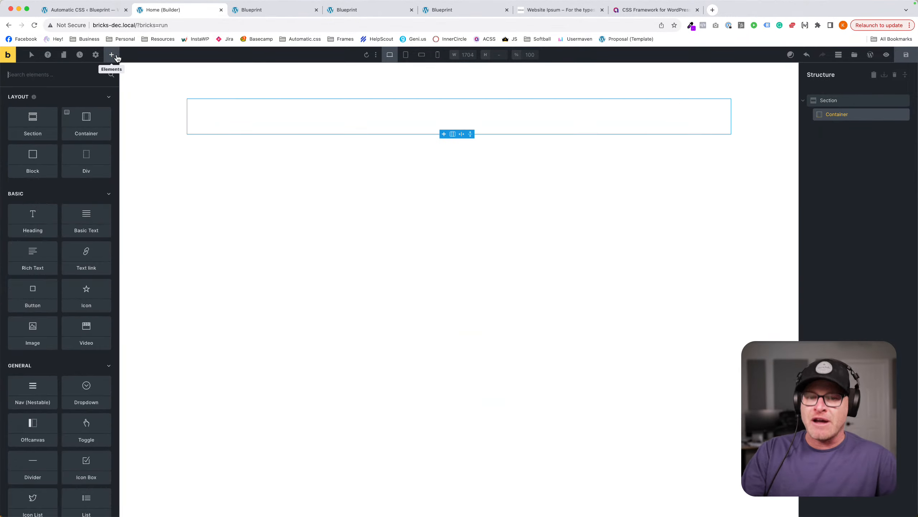
{"action": "type", "text": "head"}
{"action": "key", "text": "Return"}
{"action": "type", "text": "text"}
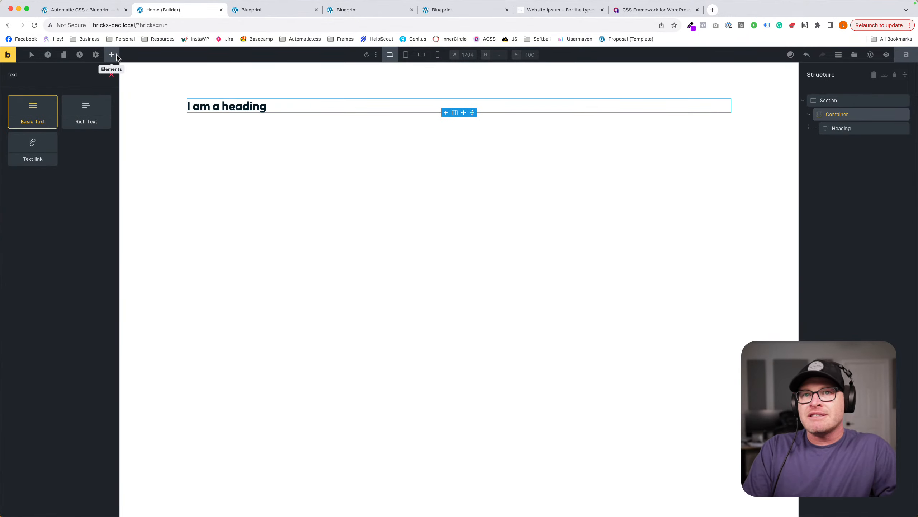
{"action": "key", "text": "Return"}
{"action": "type", "text": "but"}
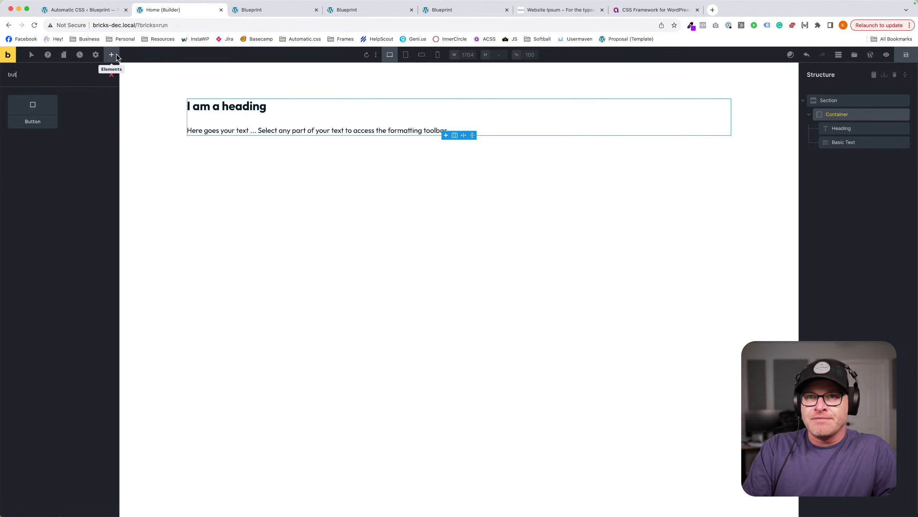
{"action": "key", "text": "Return"}
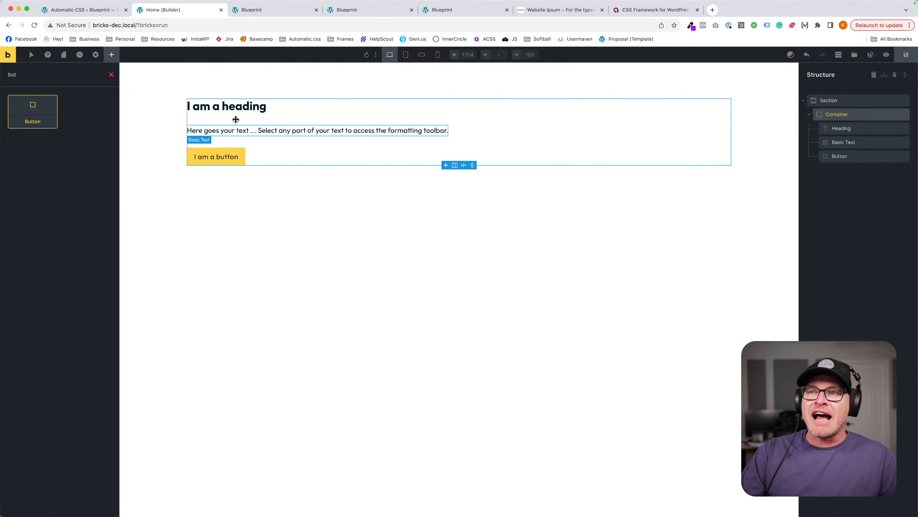
{"action": "left_click", "coordinate": [208, 139]}
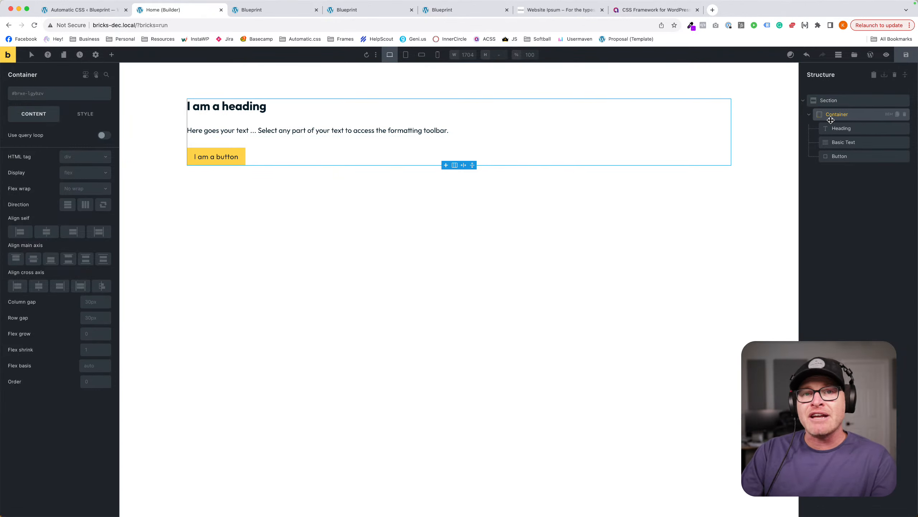
Delete the heading, basic text and button from the container.
{"action": "left_click", "coordinate": [905, 129]}
{"action": "left_click", "coordinate": [905, 129]}
{"action": "left_click", "coordinate": [905, 129]}
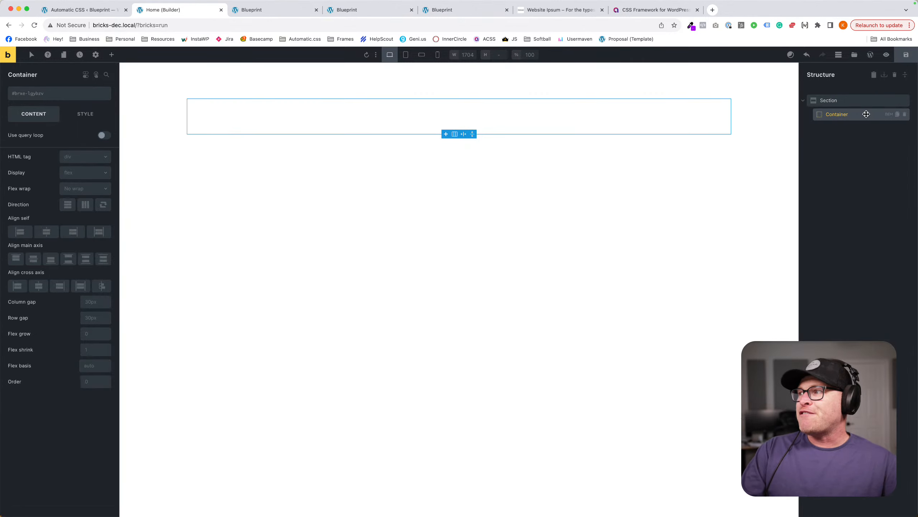
Set the container's display to grid with var(--grid-3) template columns, and clear both settings again.
{"action": "left_click", "coordinate": [86, 172]}
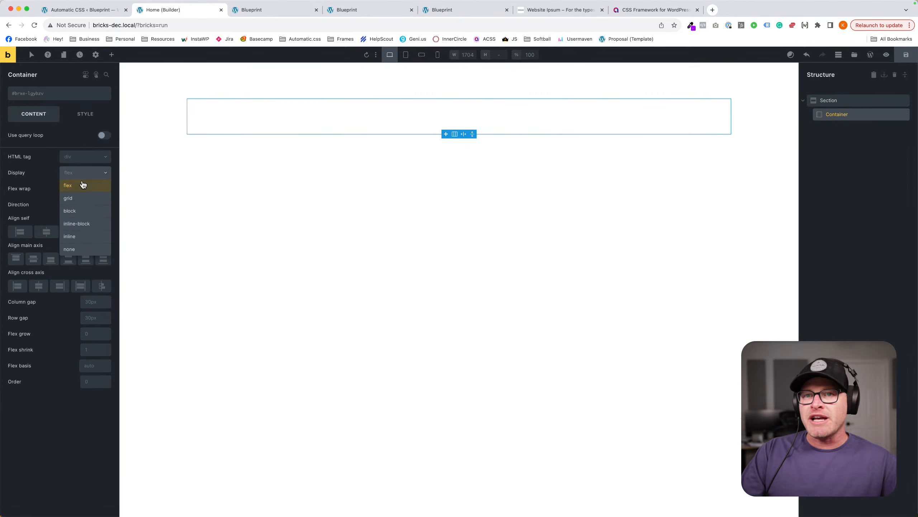
{"action": "left_click", "coordinate": [82, 199]}
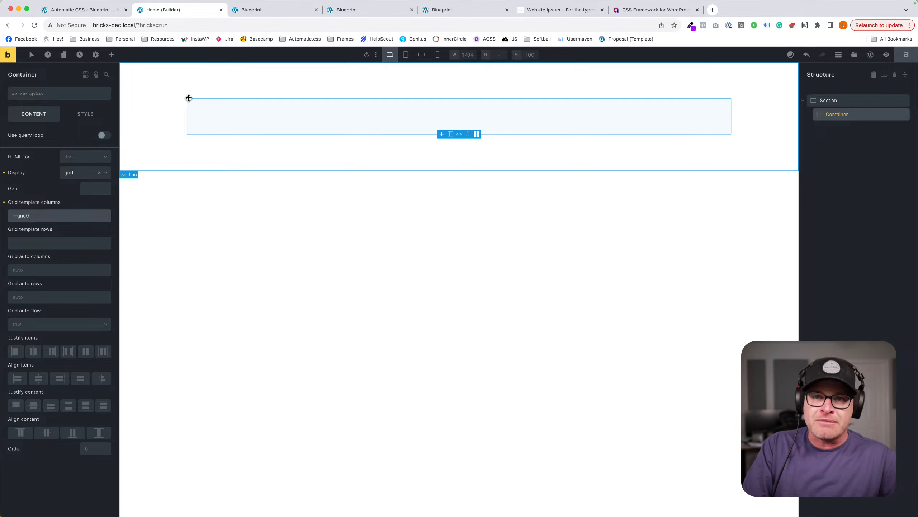
{"action": "key", "text": "Return"}
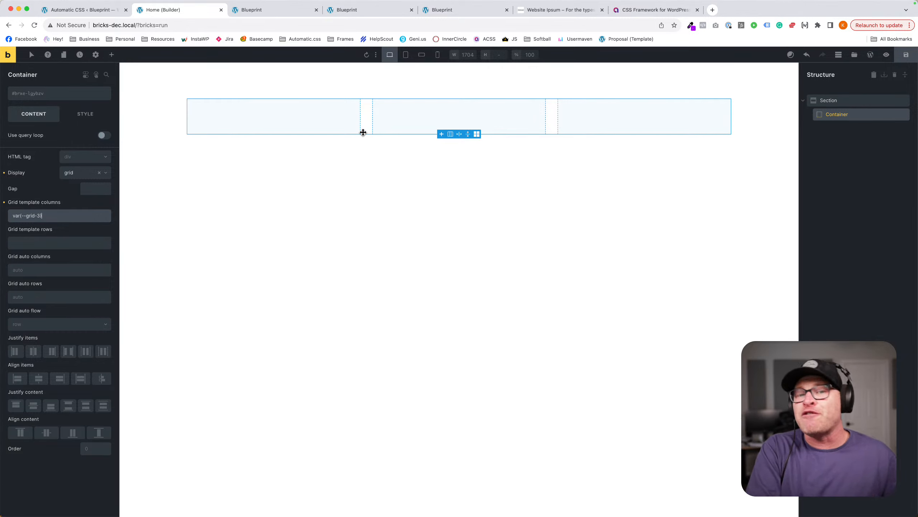
{"action": "triple_click", "coordinate": [51, 217]}
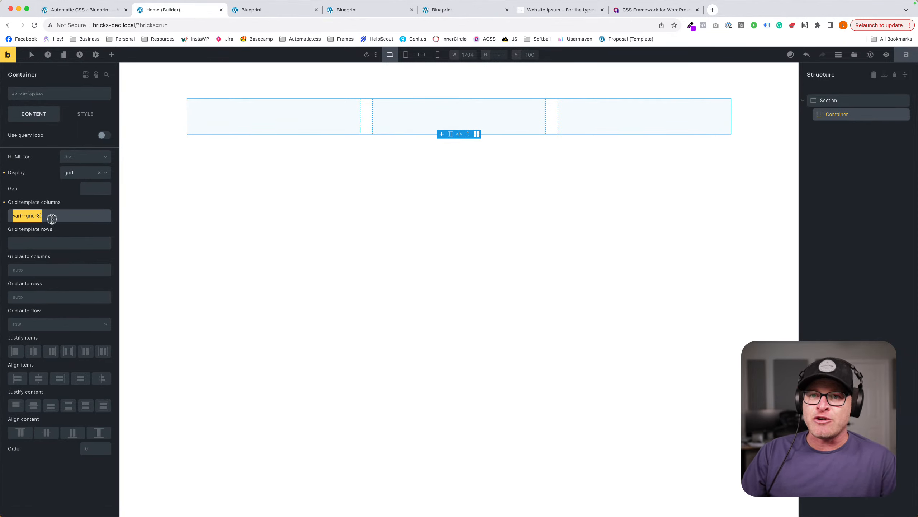
{"action": "key", "text": "BackSpace"}
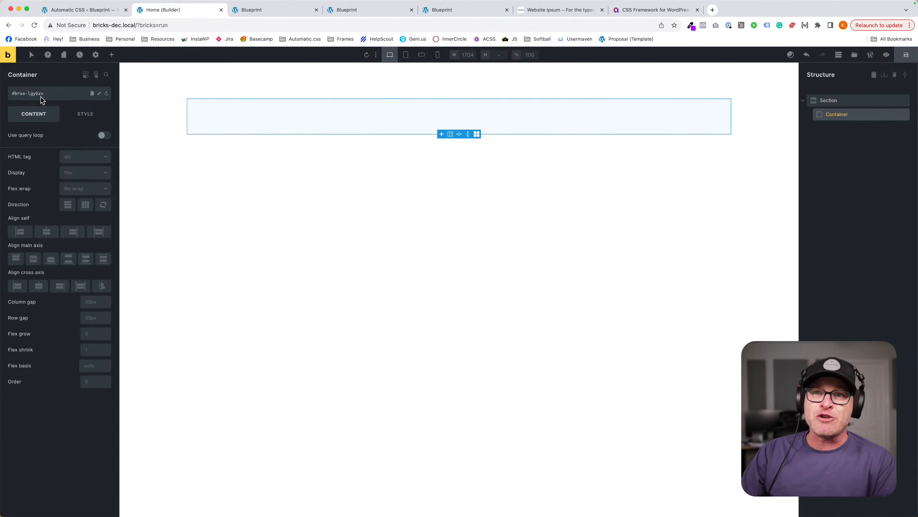
Apply the grid--3 class to the container and save the page.
{"action": "left_click", "coordinate": [40, 95]}
{"action": "type", "text": "grid--3"}
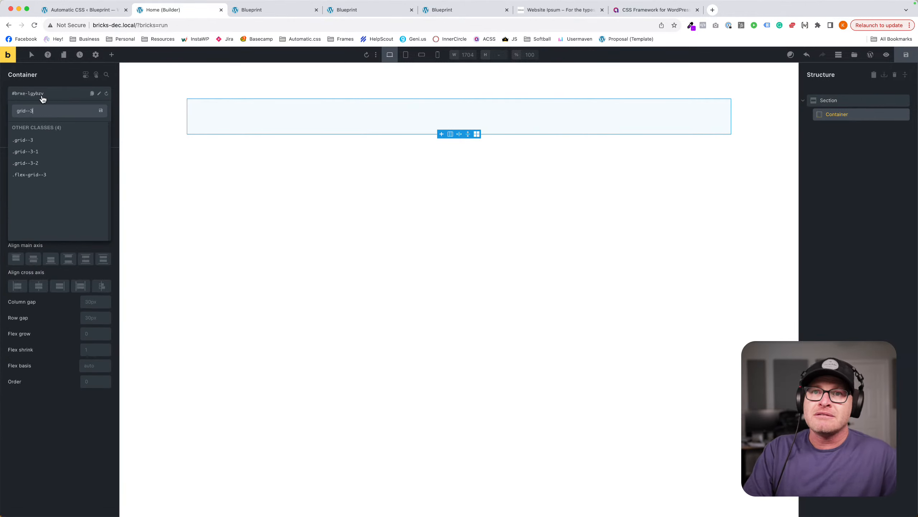
{"action": "key", "text": "Return"}
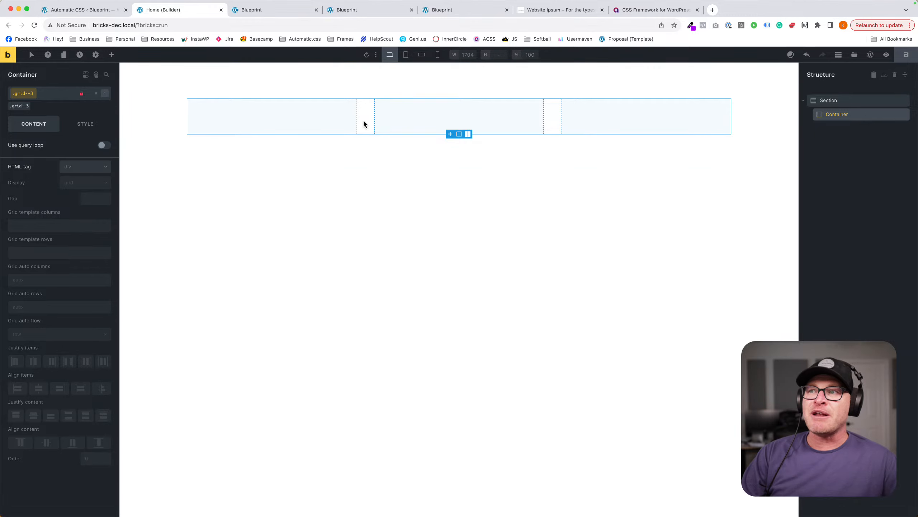
{"action": "left_click", "coordinate": [906, 54]}
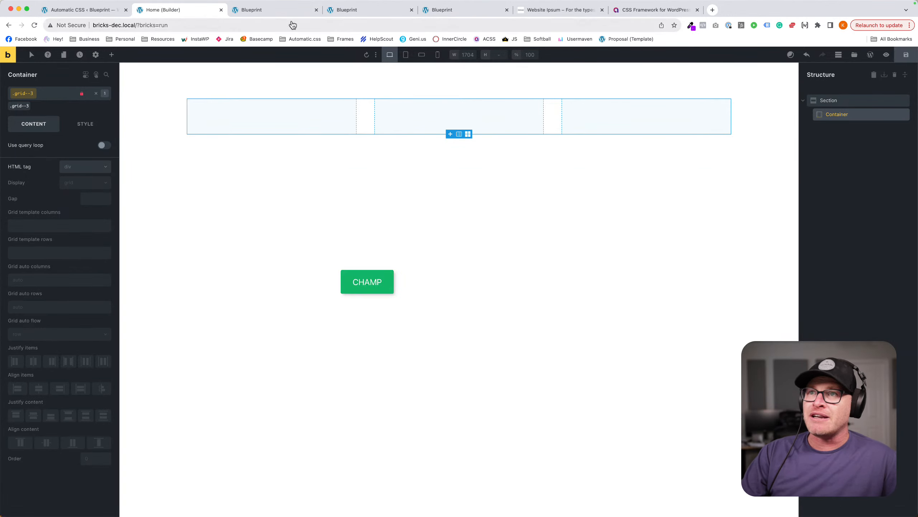
Reload the front-end preview, inspect the container with the grid--3 class, and examine its var(--grid-gap) gap rule.
{"action": "left_click", "coordinate": [277, 11]}
{"action": "key", "text": "super+r"}
{"action": "right_click", "coordinate": [484, 163]}
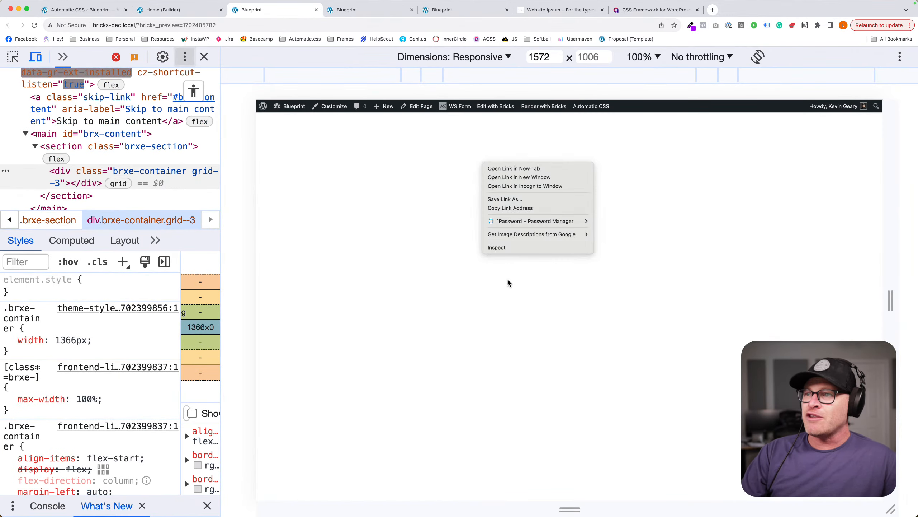
{"action": "left_click", "coordinate": [496, 247]}
{"action": "left_click", "coordinate": [94, 176]}
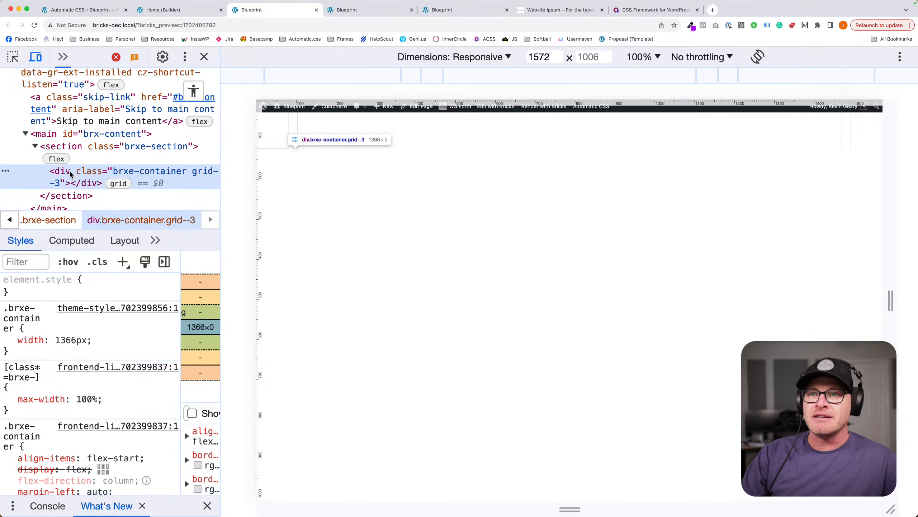
{"action": "scroll", "coordinate": [98, 364], "scroll_direction": "down", "scroll_amount": 5}
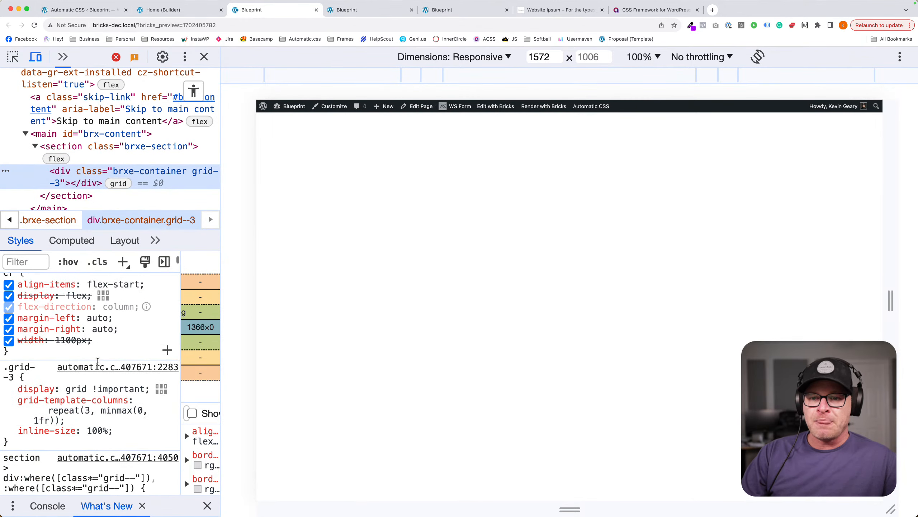
{"action": "scroll", "coordinate": [98, 364], "scroll_direction": "down", "scroll_amount": 3}
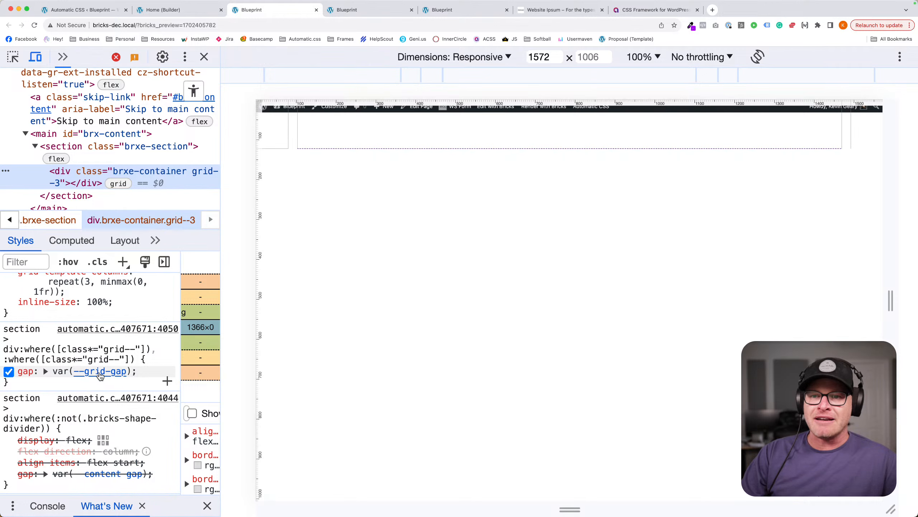
{"action": "mouse_move", "coordinate": [100, 376]}
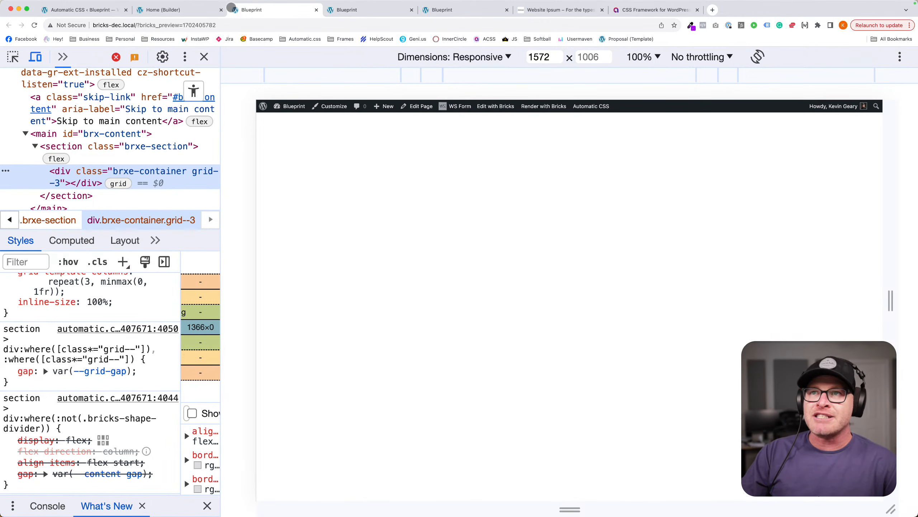
Return to the builder, remove the grid--3 class from the container, and look at its display options.
{"action": "left_click", "coordinate": [225, 8]}
{"action": "left_click", "coordinate": [30, 102]}
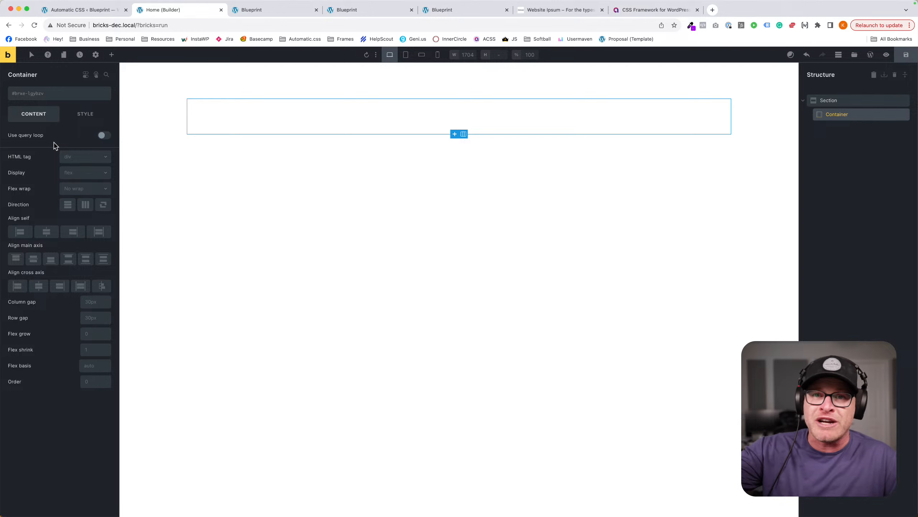
{"action": "left_click", "coordinate": [97, 173]}
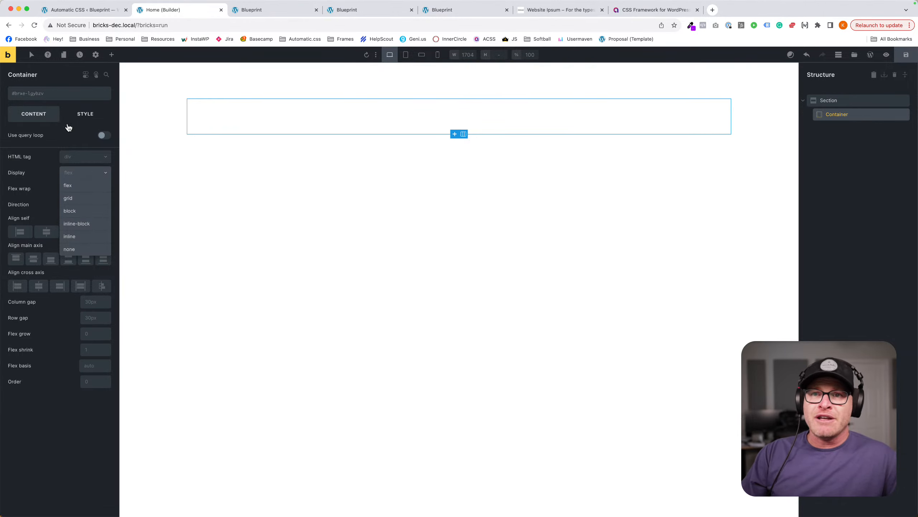
Add an image element with the sunflower placeholder photo to the container and duplicate it to make three images.
{"action": "left_click", "coordinate": [112, 54]}
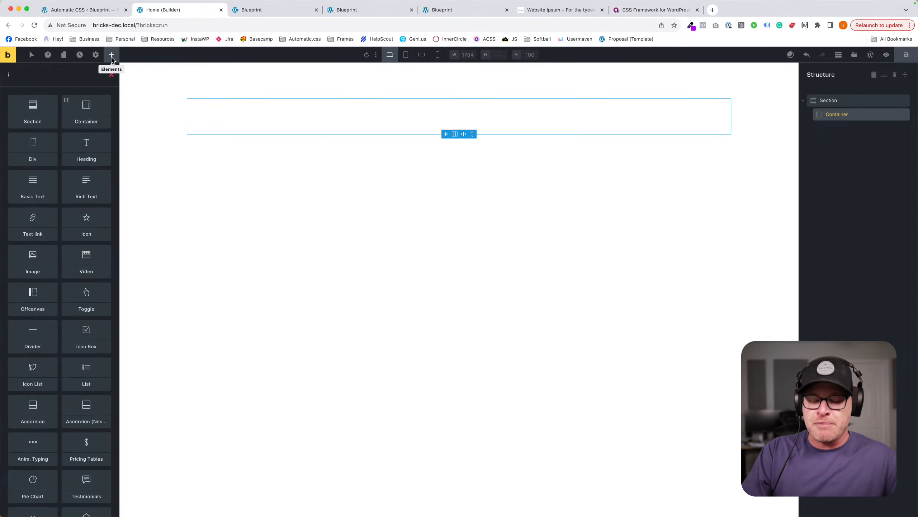
{"action": "type", "text": "image"}
{"action": "left_click_drag", "start_coordinate": [33, 110], "coordinate": [274, 129]}
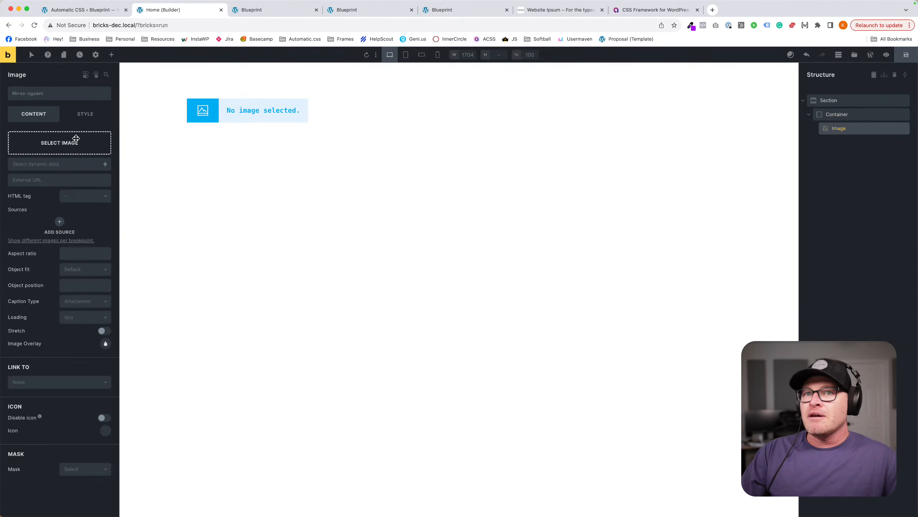
{"action": "left_click", "coordinate": [72, 138]}
{"action": "left_click", "coordinate": [170, 167]}
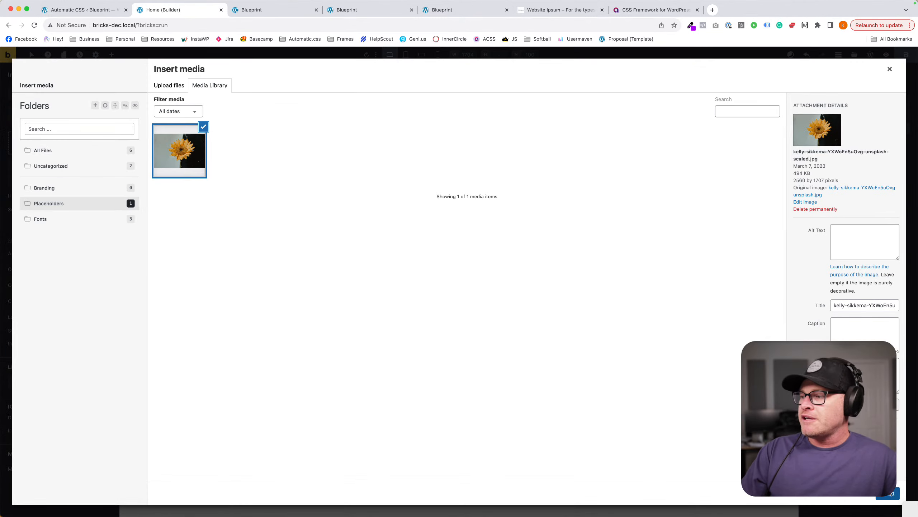
{"action": "left_click", "coordinate": [889, 493]}
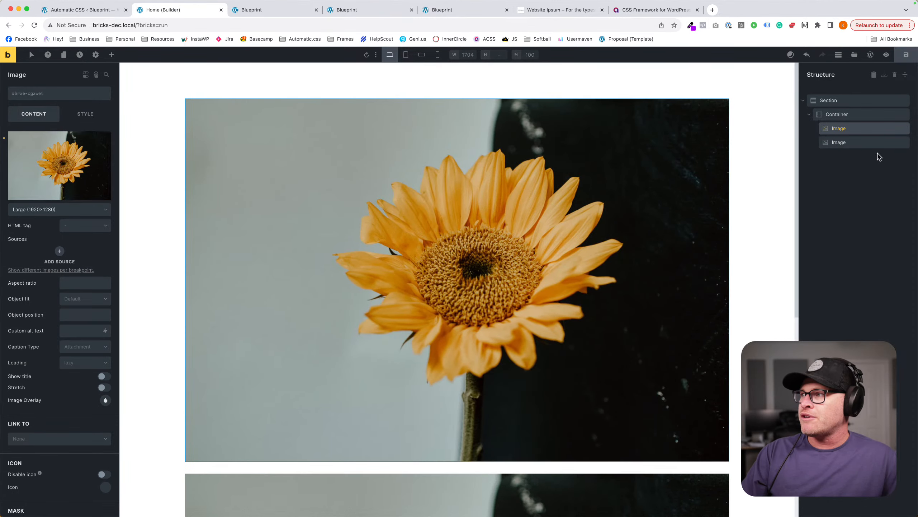
{"action": "key", "text": "super+d"}
Set the container's display to grid and its grid template columns to var(--grid-3).
{"action": "left_click", "coordinate": [847, 114]}
{"action": "left_click", "coordinate": [68, 173]}
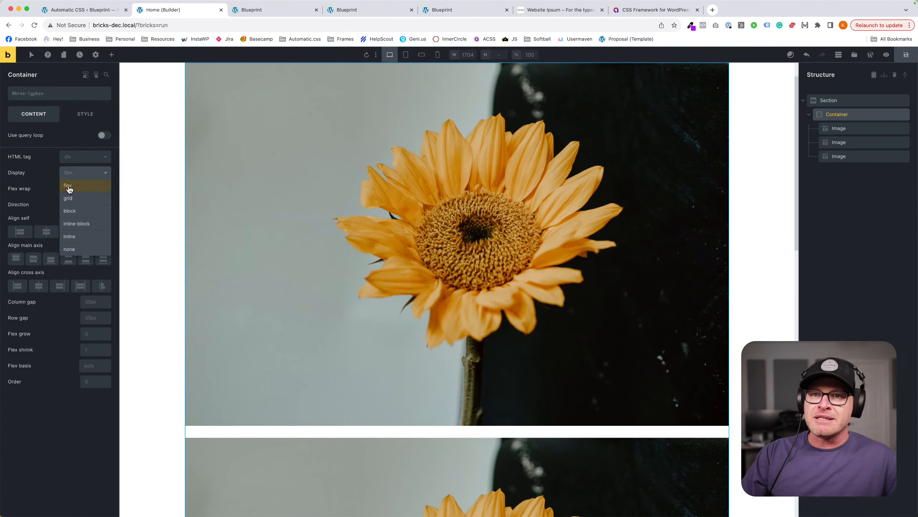
{"action": "left_click", "coordinate": [71, 198]}
{"action": "left_click", "coordinate": [66, 215]}
{"action": "type", "text": "var(--grid-3)"}
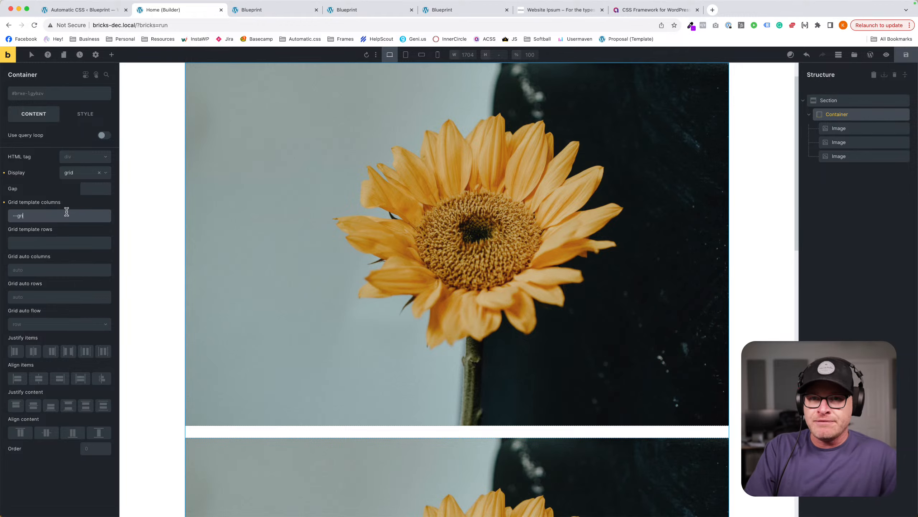
Set the container's gap to var(--grid-gap) for the three-image grid.
{"action": "left_click", "coordinate": [90, 189]}
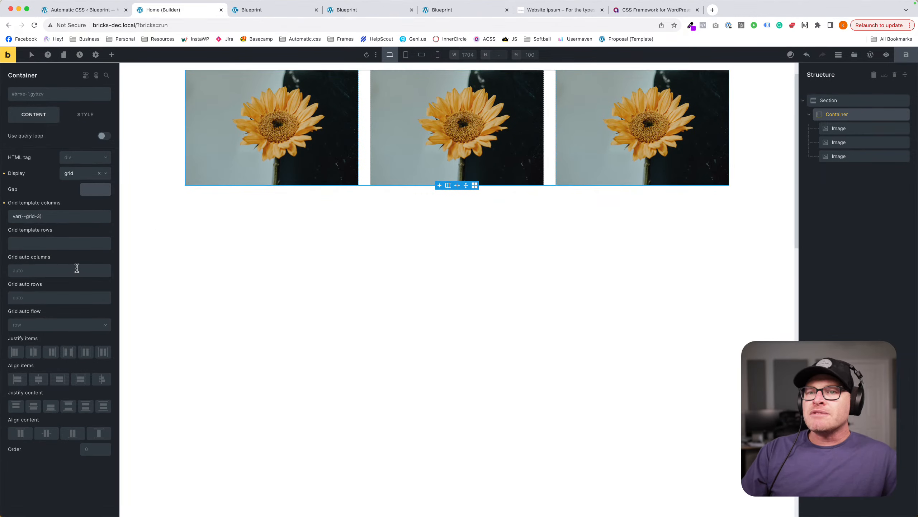
{"action": "scroll", "coordinate": [170, 200], "scroll_direction": "up", "scroll_amount": 2}
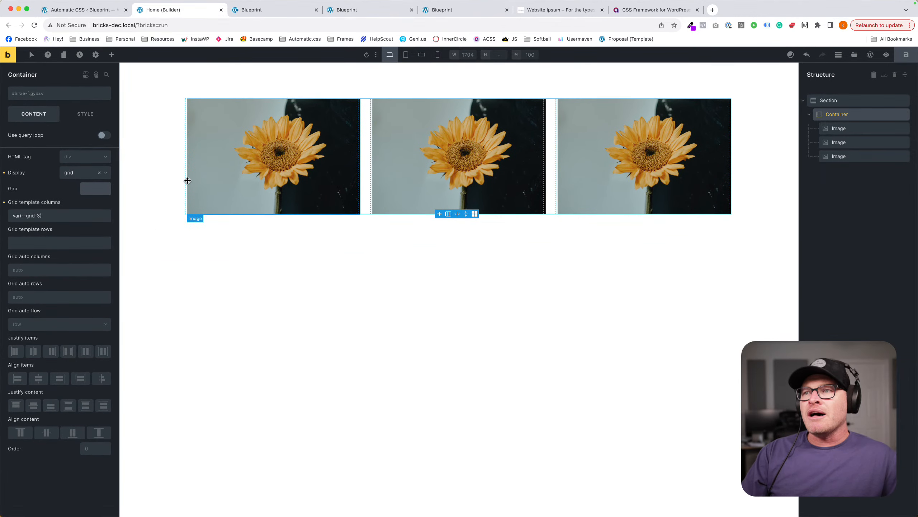
{"action": "left_click", "coordinate": [93, 193]}
{"action": "type", "text": "var(--grid-gap)"}
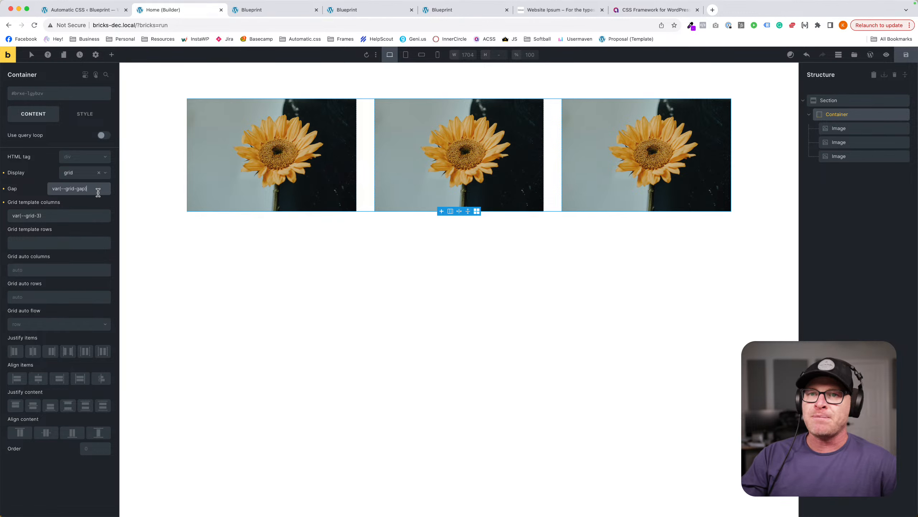
Clear the container's gap, grid template columns and display value.
{"action": "key", "text": "super+a"}
{"action": "key", "text": "BackSpace"}
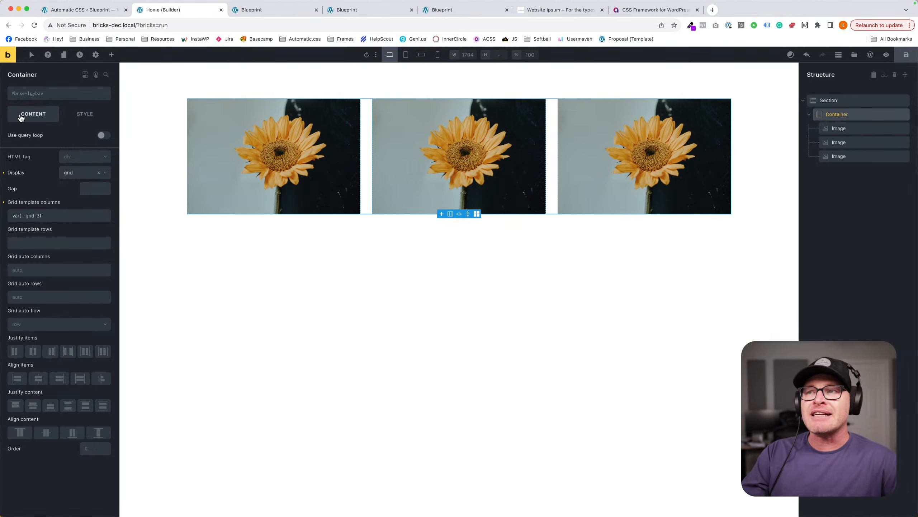
{"action": "left_click", "coordinate": [4, 203]}
{"action": "left_click", "coordinate": [4, 173]}
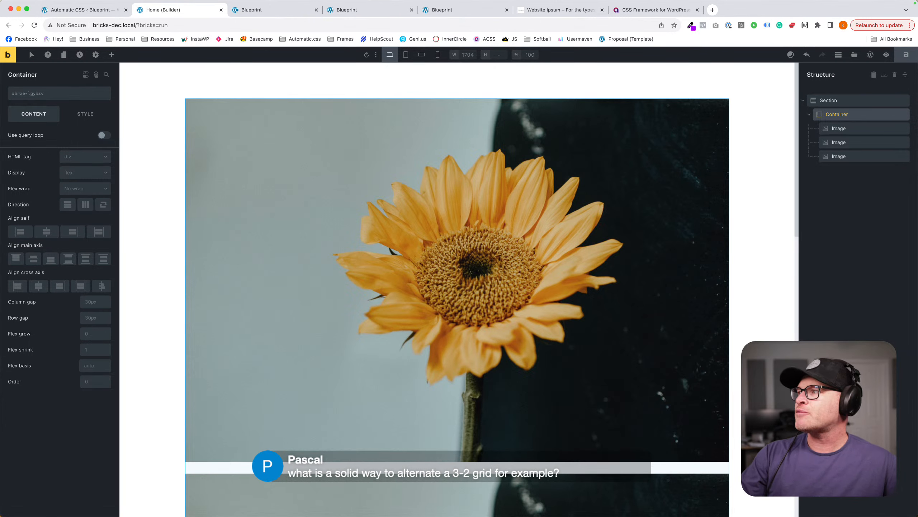
Delete the image container and its parent section from the page.
{"action": "left_click", "coordinate": [905, 115]}
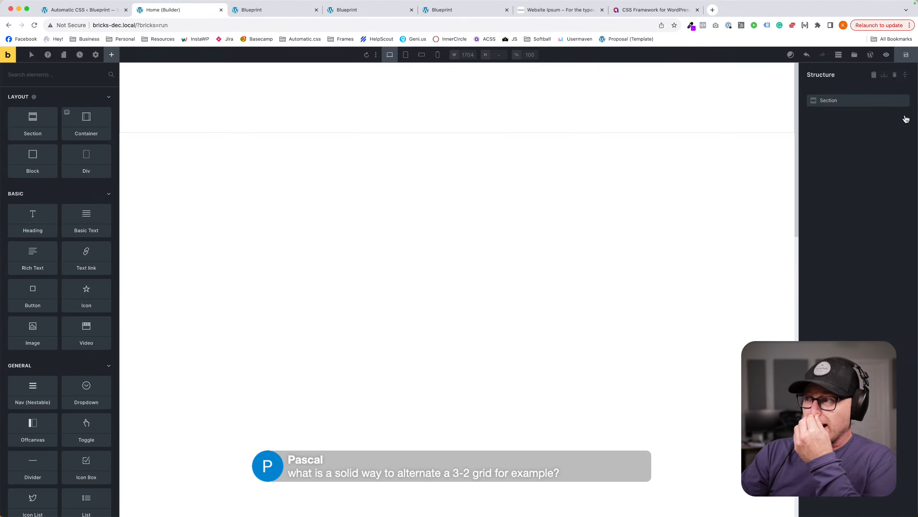
{"action": "left_click", "coordinate": [859, 101]}
{"action": "left_click", "coordinate": [905, 101]}
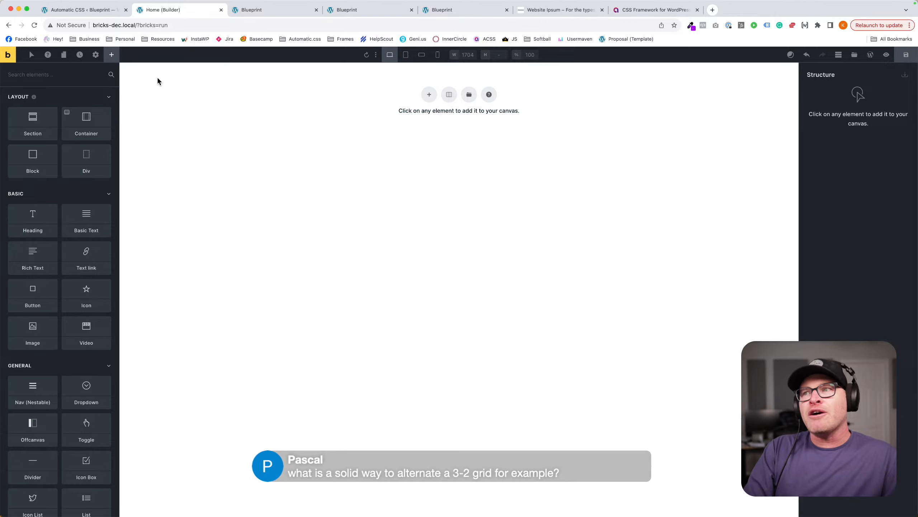
Add a new section with its container to the empty page.
{"action": "type", "text": "sec"}
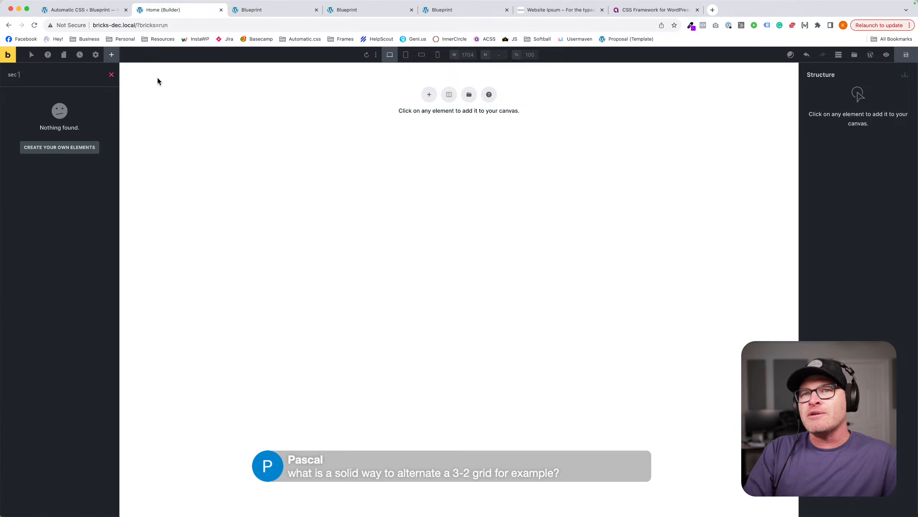
{"action": "key", "text": "Return"}
{"action": "left_click", "coordinate": [254, 94]}
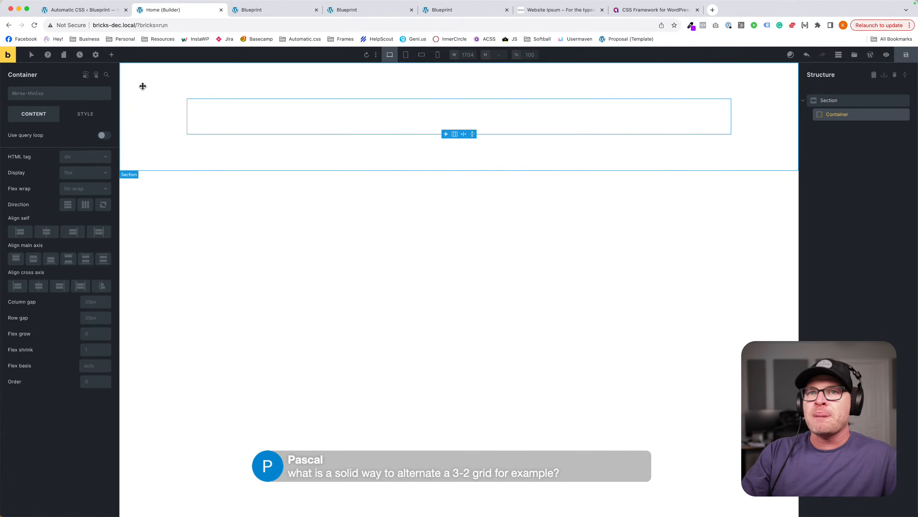
Add a block inside the section's container and rename it Card.
{"action": "left_click", "coordinate": [111, 56]}
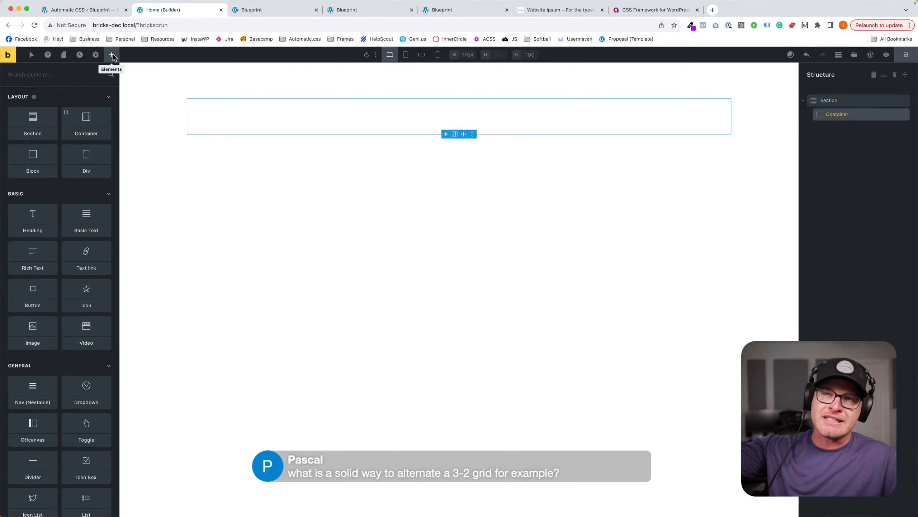
{"action": "type", "text": "block"}
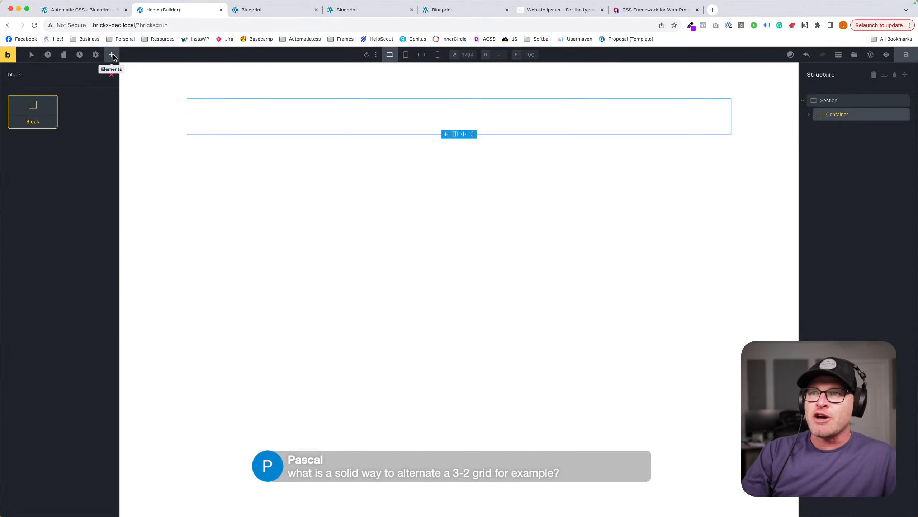
{"action": "key", "text": "Return"}
{"action": "left_click", "coordinate": [417, 122]}
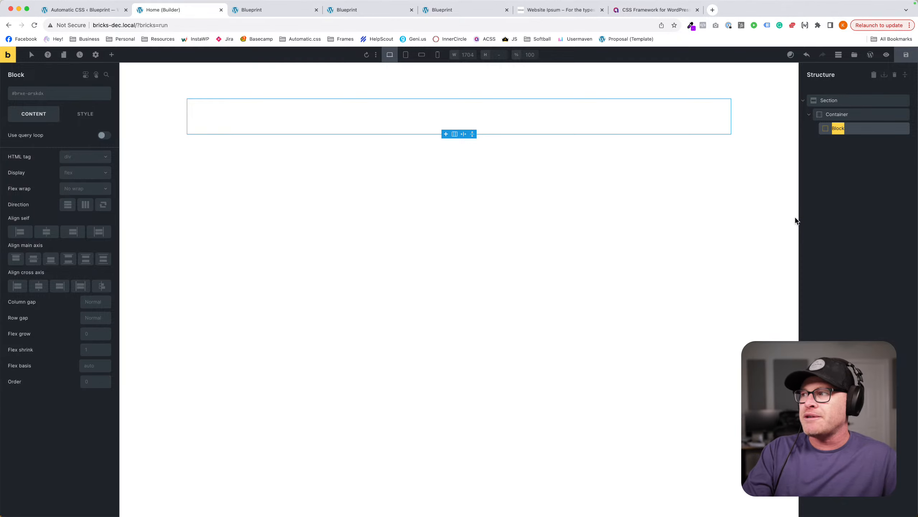
{"action": "type", "text": "Card"}
{"action": "key", "text": "Return"}
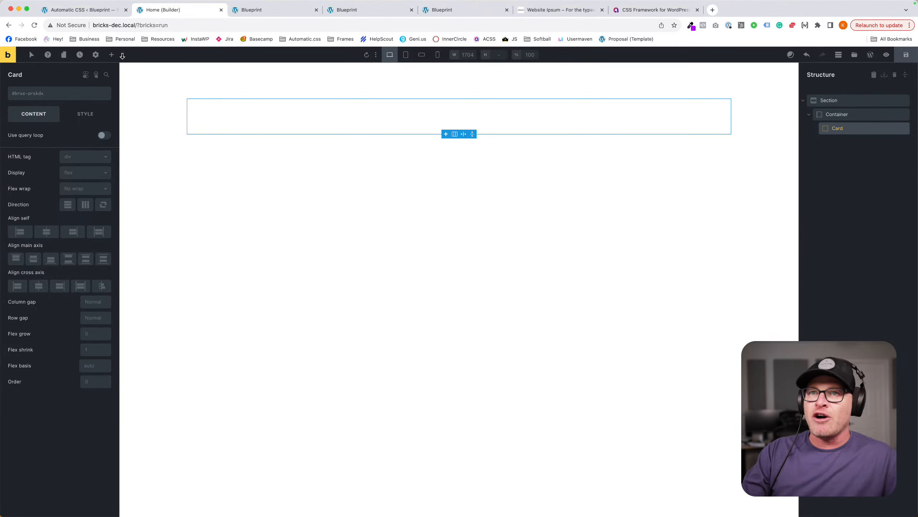
Add two blocks inside the Card block.
{"action": "left_click", "coordinate": [111, 55]}
{"action": "type", "text": "block"}
{"action": "key", "text": "Return"}
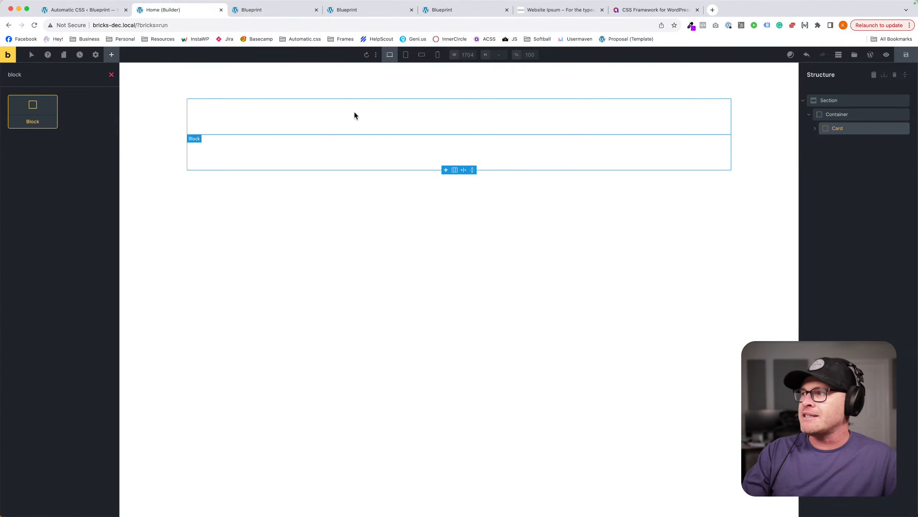
Rename the Card's two blocks Media Wrapper and Content Wrapper, and move Content Wrapper above Media Wrapper.
{"action": "left_click", "coordinate": [818, 128]}
{"action": "double_click", "coordinate": [843, 141]}
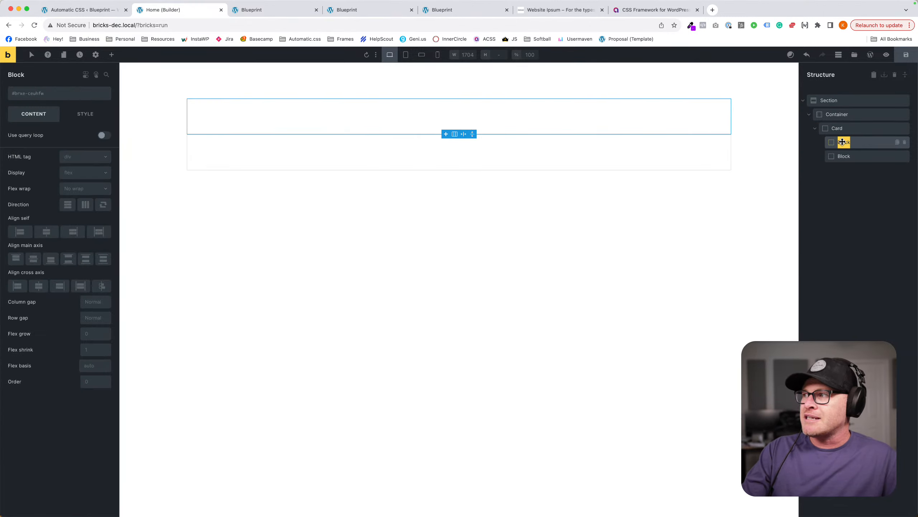
{"action": "type", "text": "Media Wrapper"}
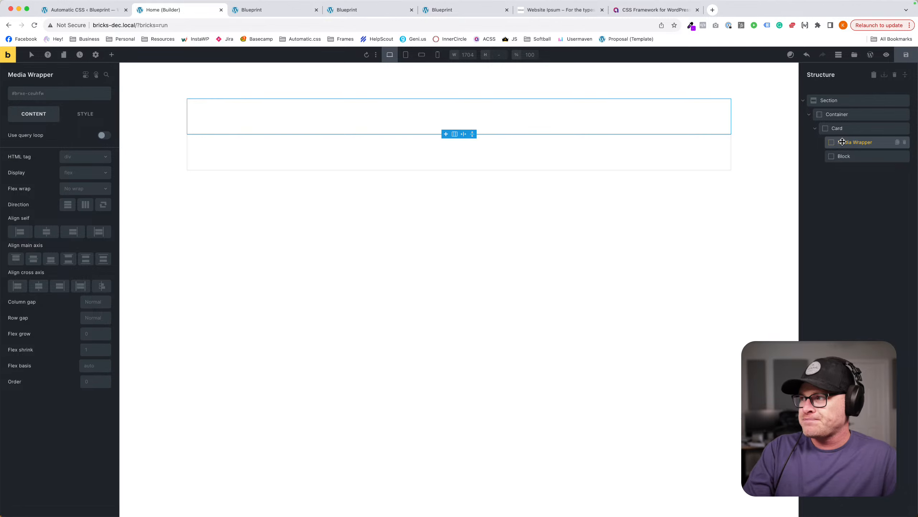
{"action": "double_click", "coordinate": [842, 156]}
{"action": "type", "text": "Content Wrapper"}
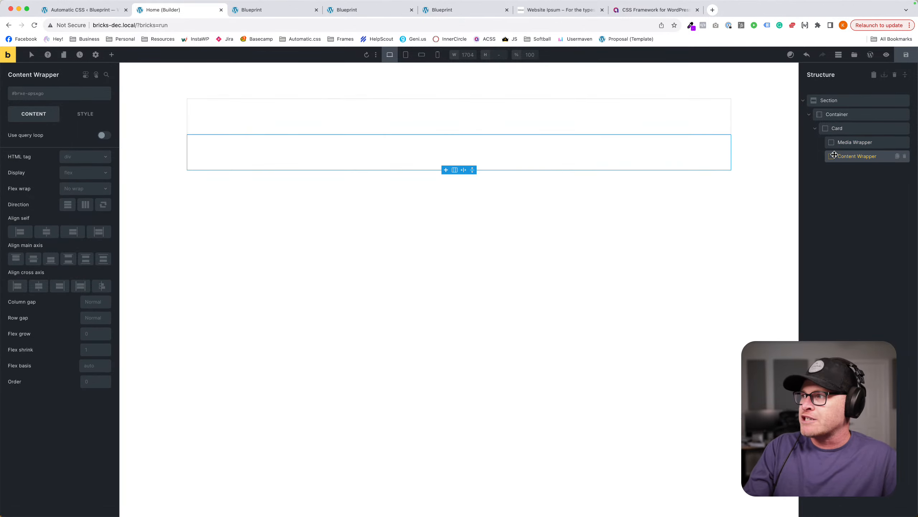
{"action": "left_click_drag", "start_coordinate": [834, 155], "coordinate": [840, 142]}
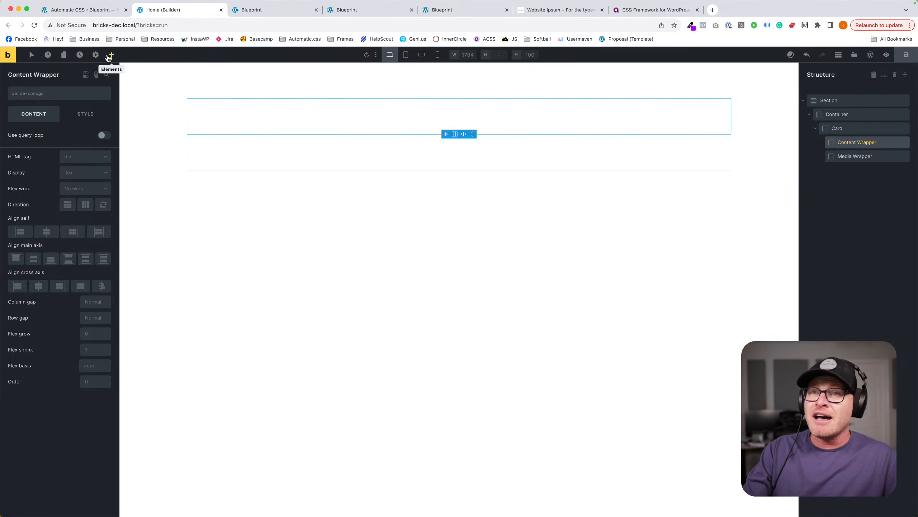
Add a heading and a text element inside the Content Wrapper.
{"action": "left_click", "coordinate": [110, 54]}
{"action": "type", "text": "head"}
{"action": "key", "text": "Return"}
{"action": "key", "text": "super+a"}
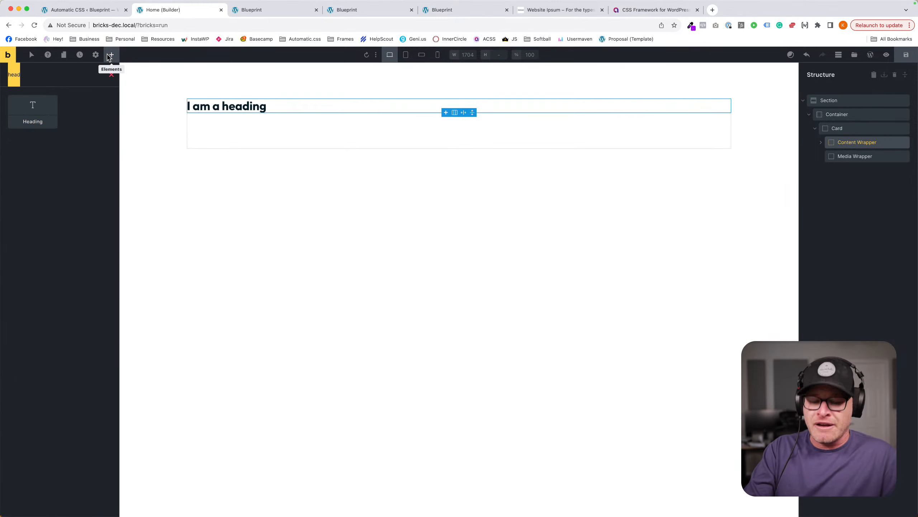
{"action": "type", "text": "text"}
{"action": "key", "text": "Return"}
Add an image element to the Media Wrapper and insert the sunflower photo from the media library.
{"action": "left_click", "coordinate": [875, 156]}
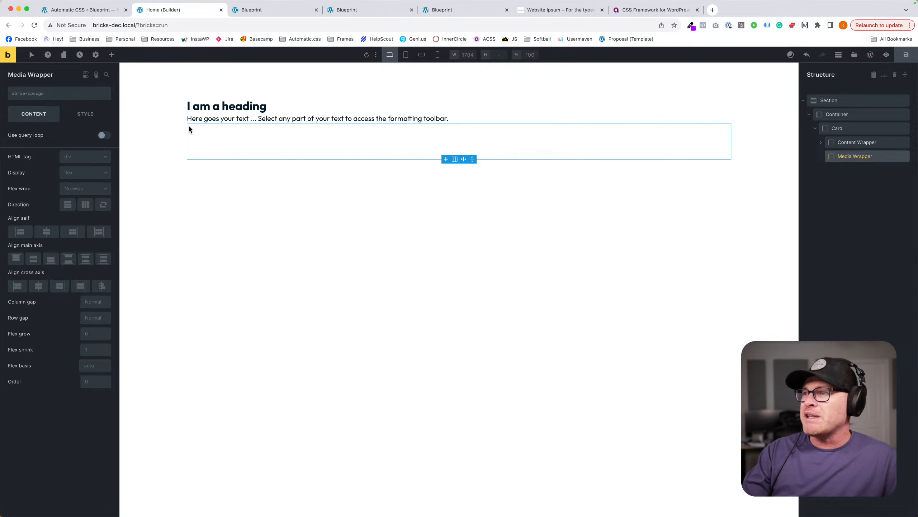
{"action": "left_click", "coordinate": [110, 55]}
{"action": "type", "text": "im"}
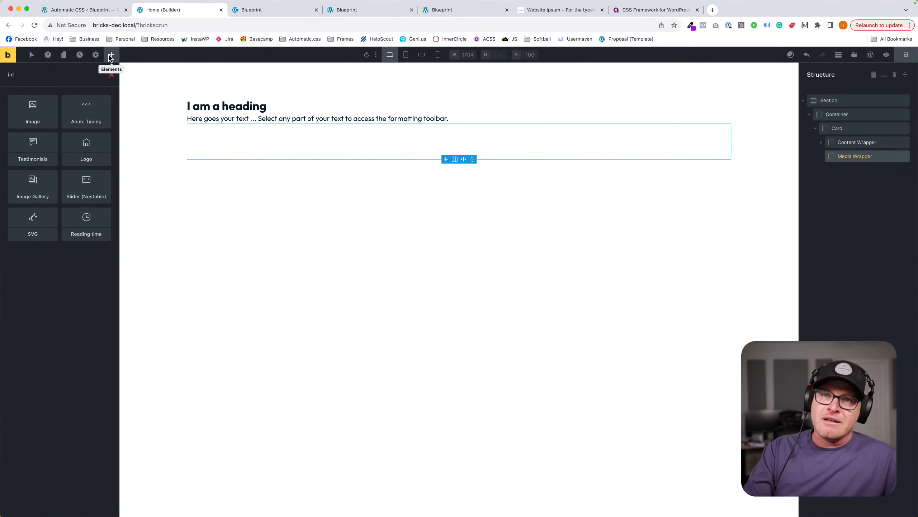
{"action": "key", "text": "Return"}
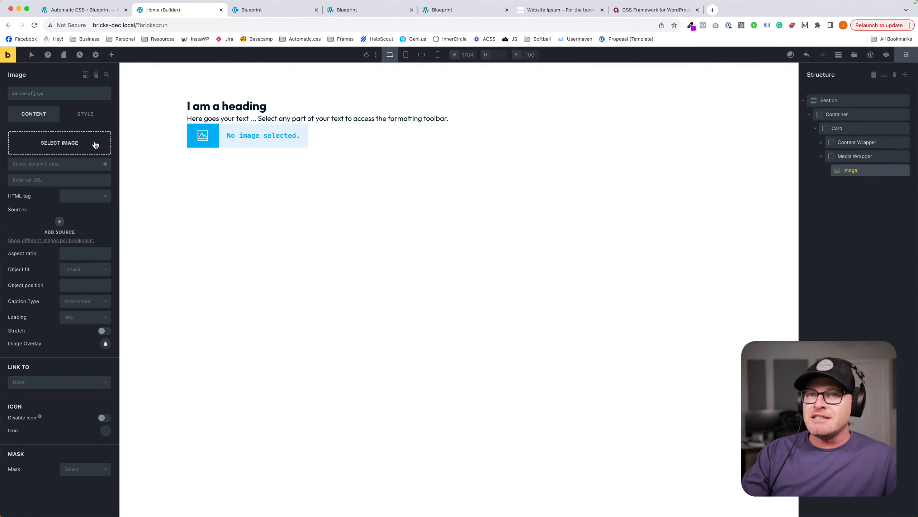
{"action": "left_click", "coordinate": [90, 145]}
{"action": "left_click", "coordinate": [181, 152]}
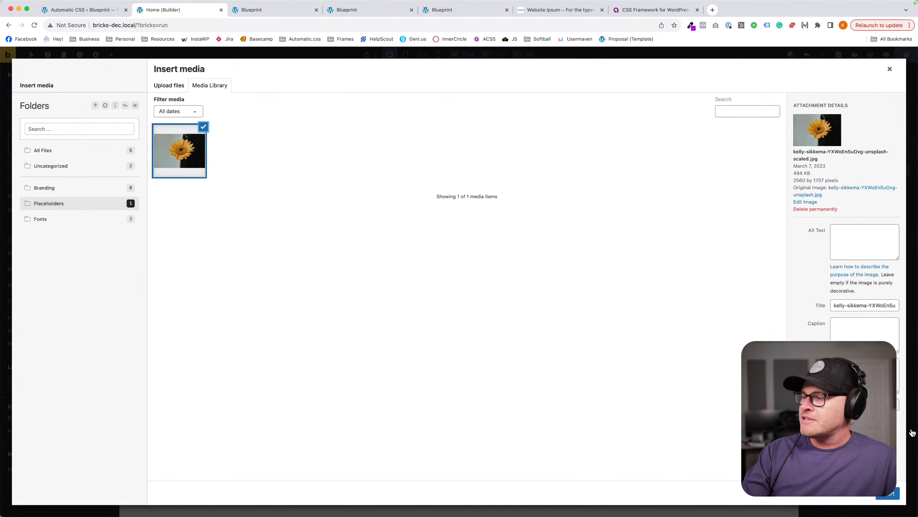
{"action": "left_click", "coordinate": [888, 494]}
Apply the content-gap class to the Content Wrapper.
{"action": "left_click", "coordinate": [857, 142]}
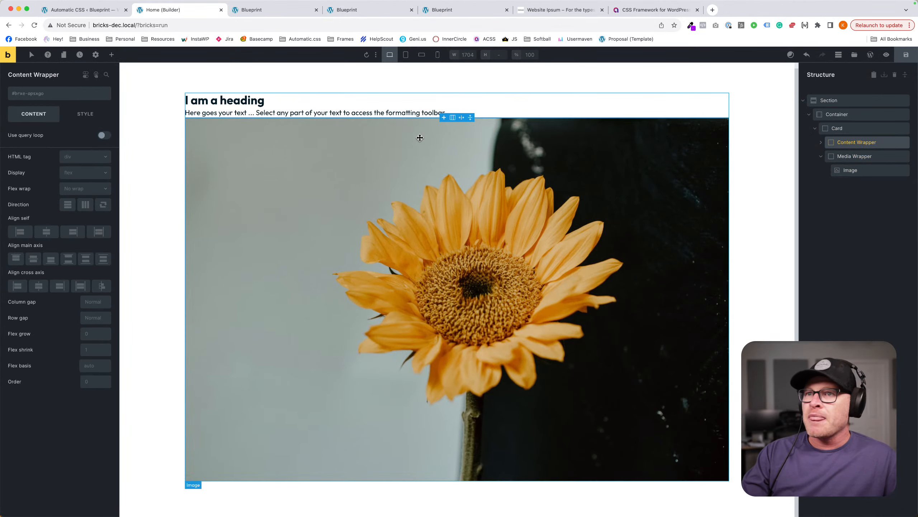
{"action": "left_click", "coordinate": [58, 95]}
{"action": "type", "text": "content-gap"}
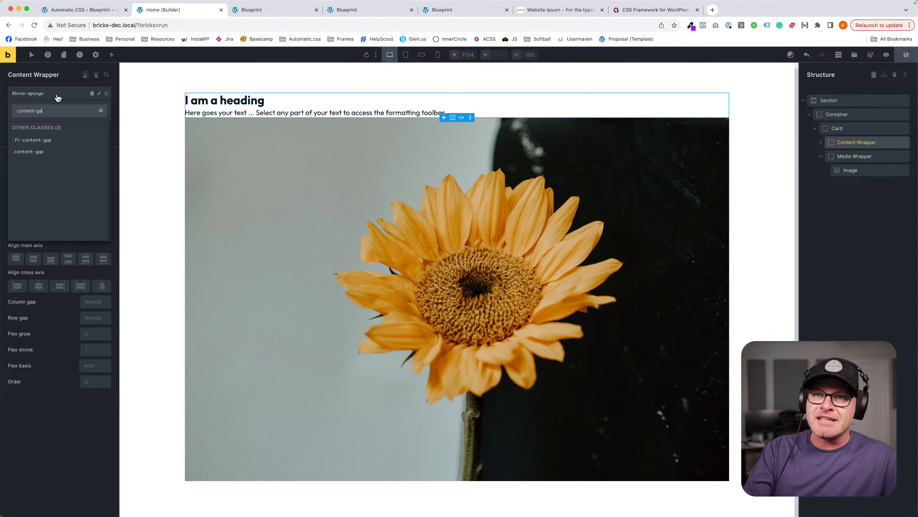
{"action": "key", "text": "Return"}
Apply the Automatic CSS grid classes grid--3, grid--2 and grid--2-3 to the Card.
{"action": "left_click", "coordinate": [851, 128]}
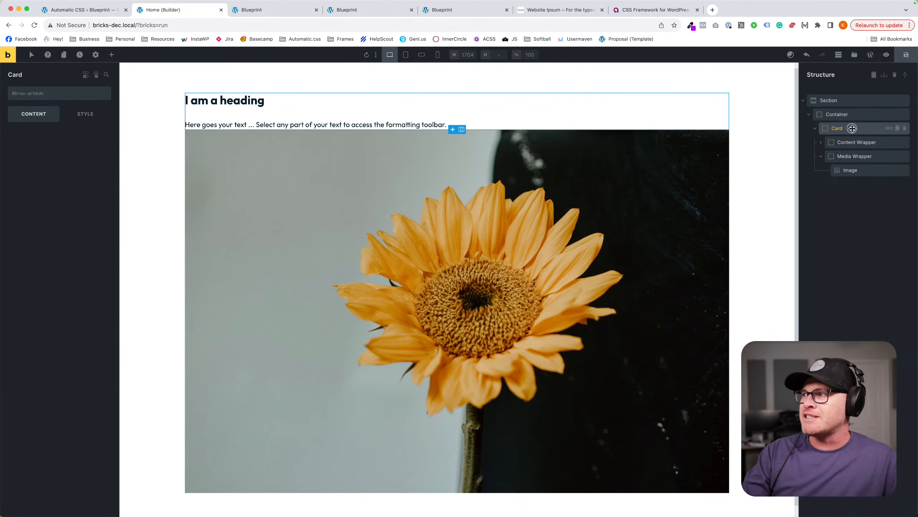
{"action": "right_click", "coordinate": [41, 93]}
{"action": "type", "text": "grid"}
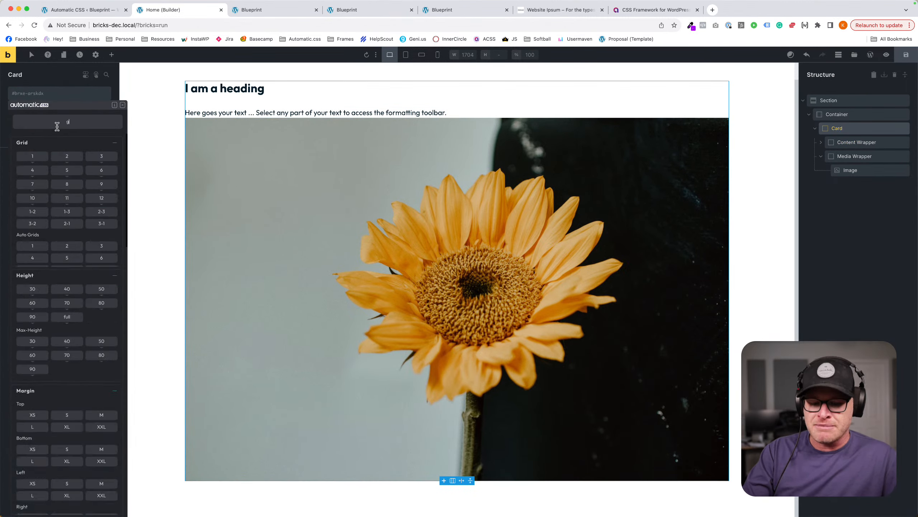
{"action": "left_click", "coordinate": [67, 157]}
{"action": "left_click", "coordinate": [101, 156]}
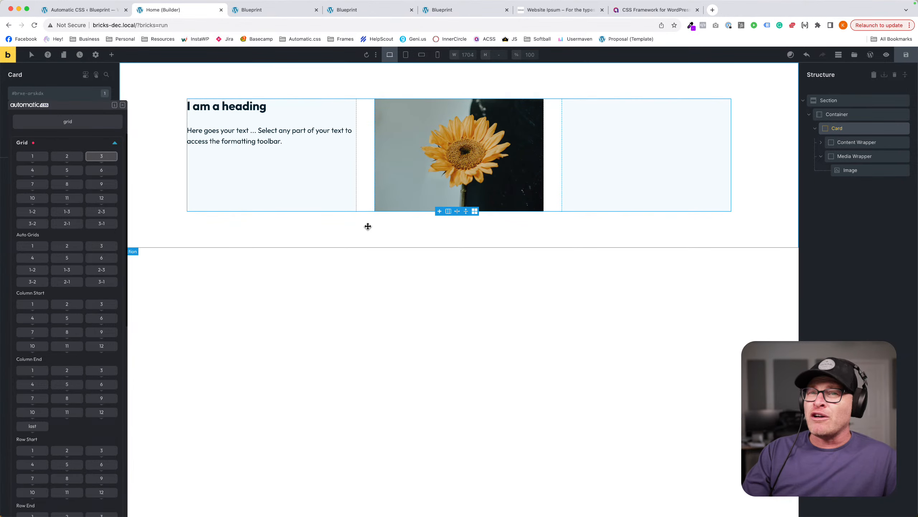
{"action": "left_click", "coordinate": [66, 158]}
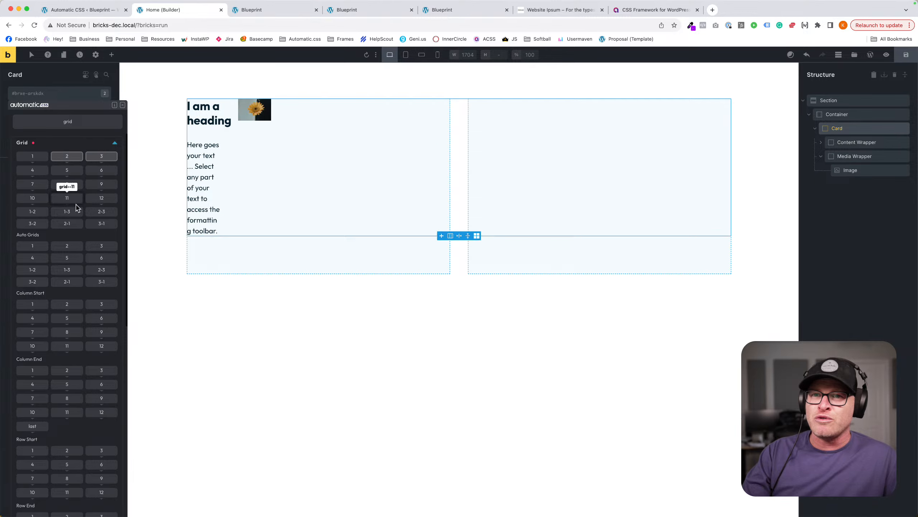
{"action": "left_click", "coordinate": [101, 213]}
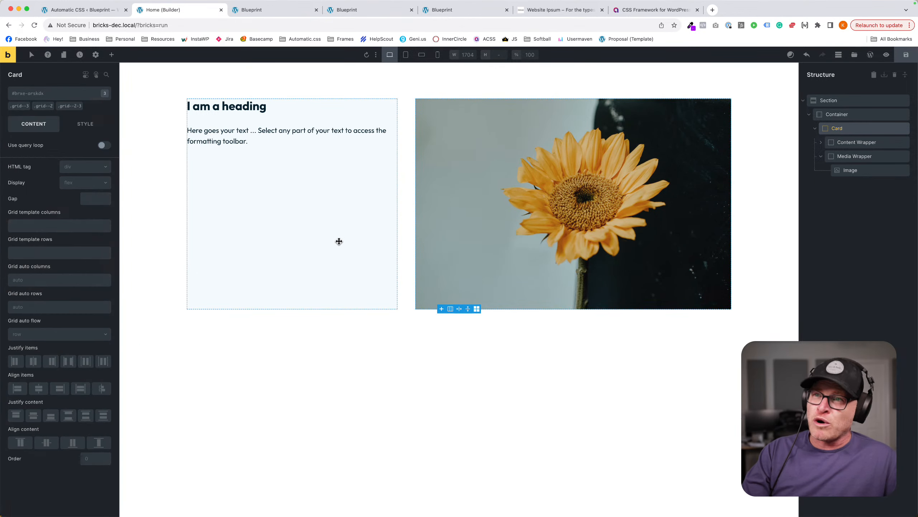
{"action": "left_click", "coordinate": [53, 96]}
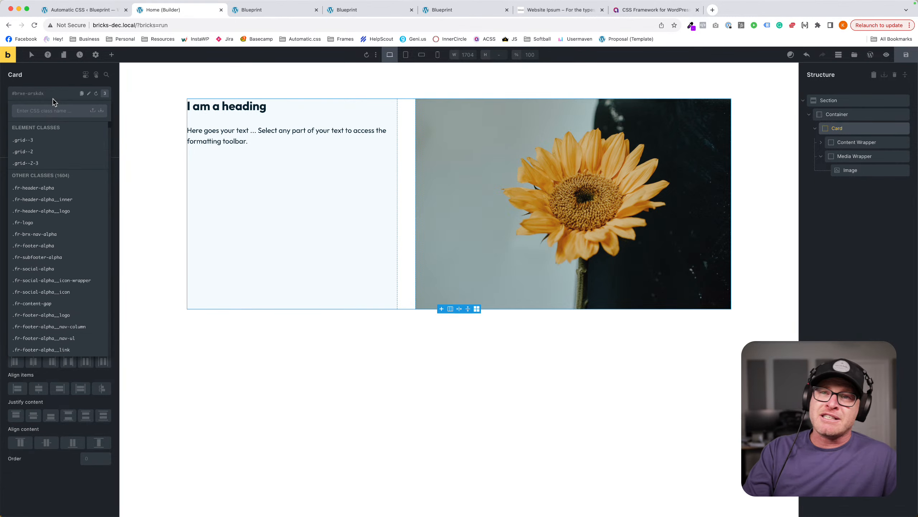
{"action": "type", "text": "just"}
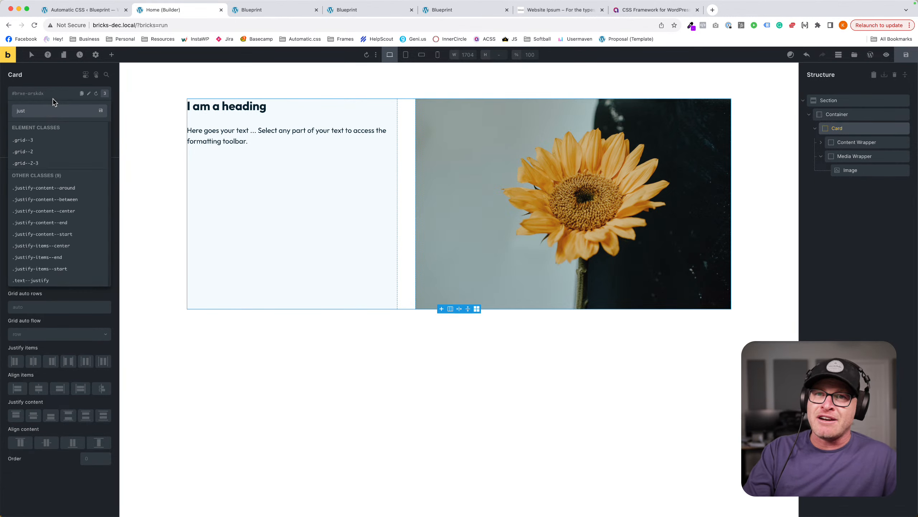
{"action": "type", "text": "ify-"}
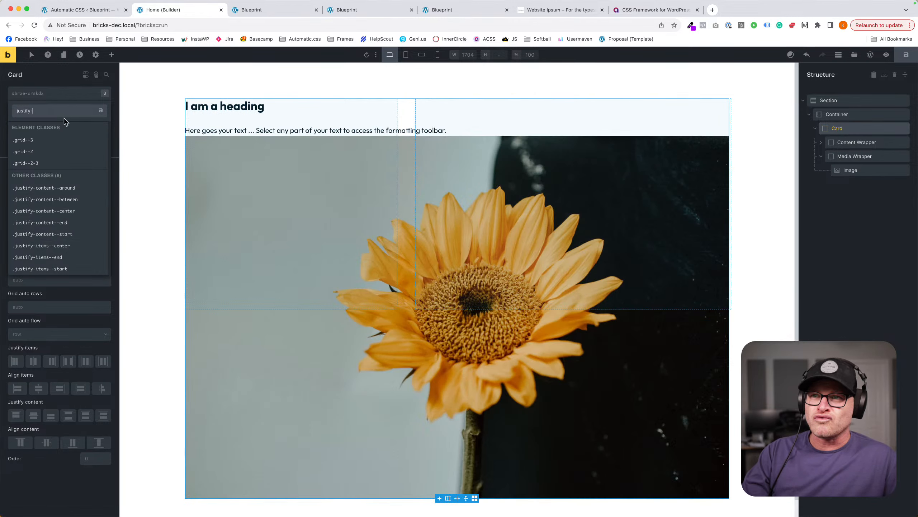
{"action": "key", "text": "BackSpace"}
{"action": "key", "text": "BackSpace"}
{"action": "key", "text": "BackSpace"}
{"action": "key", "text": "BackSpace"}
{"action": "key", "text": "BackSpace"}
{"action": "key", "text": "BackSpace"}
{"action": "key", "text": "BackSpace"}
{"action": "key", "text": "BackSpace"}
Add the align-items--center class to the Card to centre its content vertically.
{"action": "type", "text": "align"}
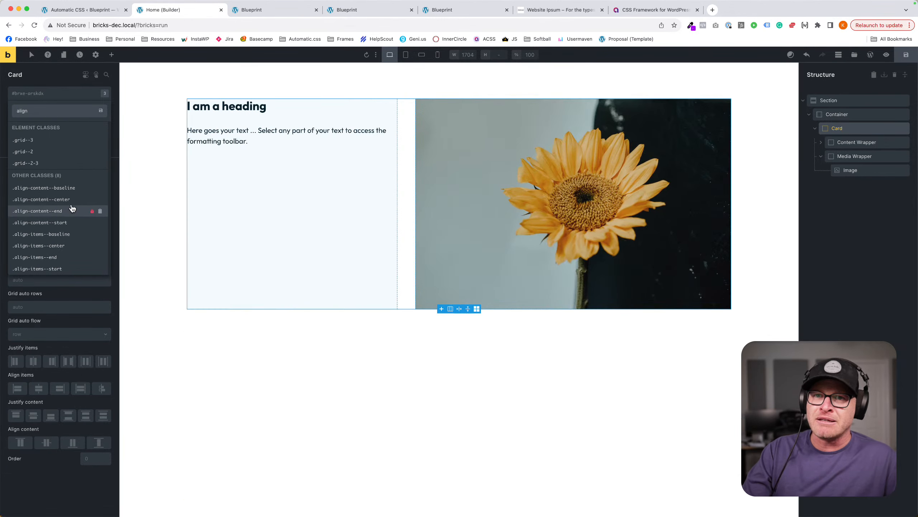
{"action": "left_click", "coordinate": [65, 245]}
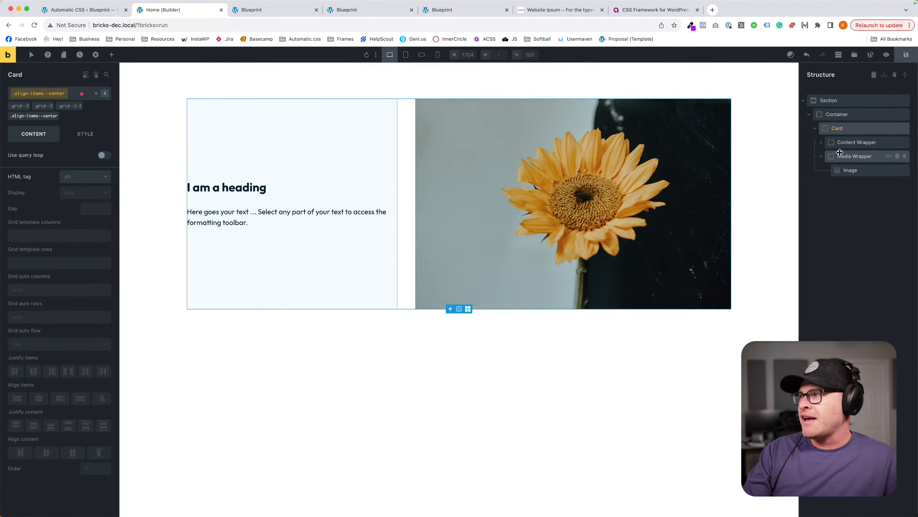
Duplicate the Card twice to make three cards in the container.
{"action": "left_click", "coordinate": [816, 129]}
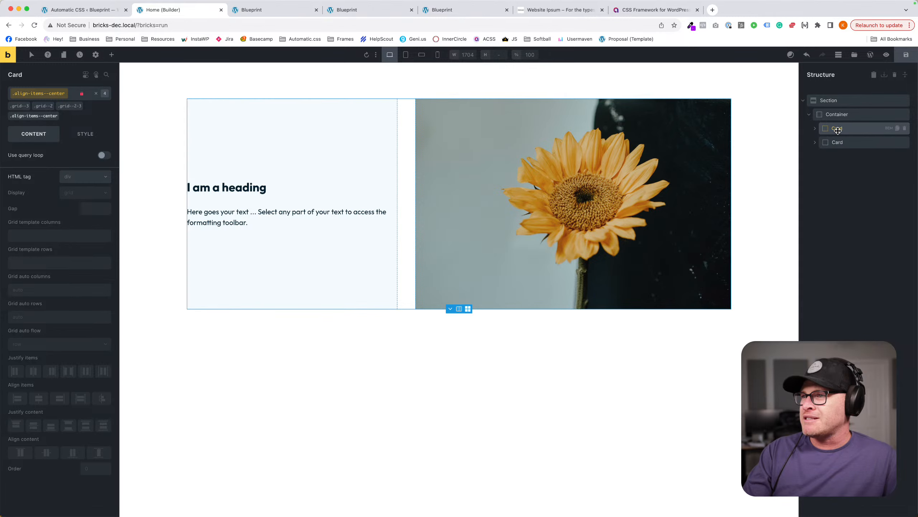
{"action": "key", "text": "super+d"}
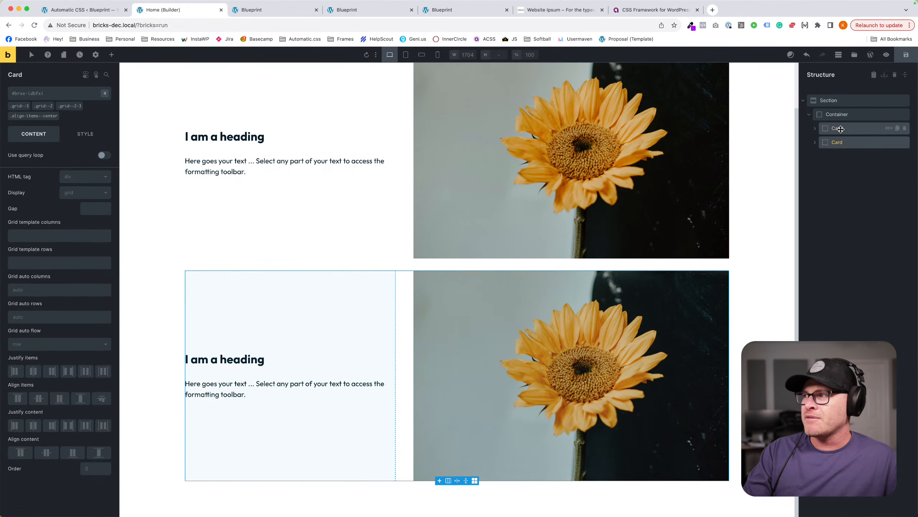
{"action": "key", "text": "super+d"}
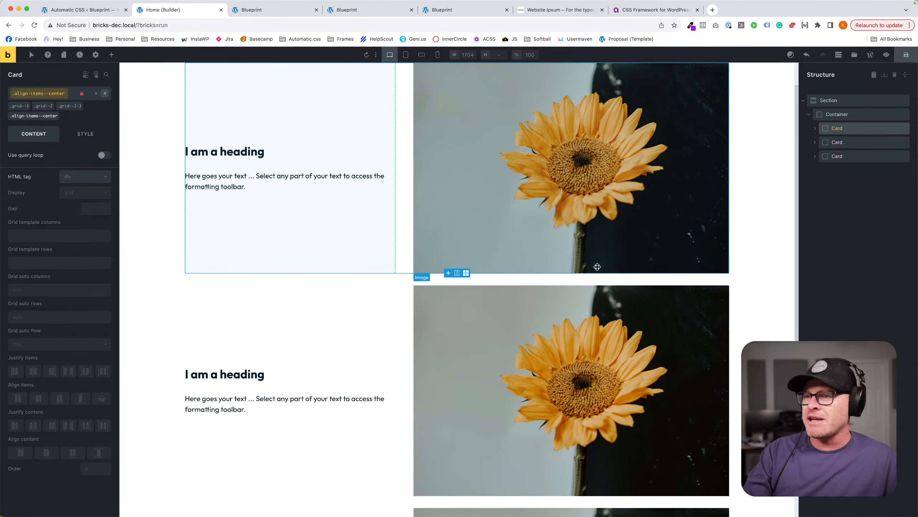
Apply the grid--alternate-l class to the container that holds the three cards.
{"action": "left_click", "coordinate": [504, 313]}
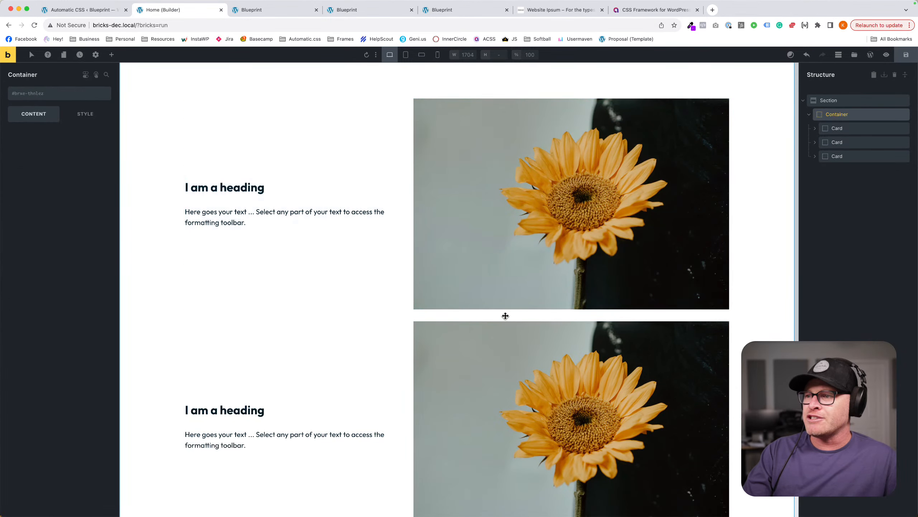
{"action": "left_click", "coordinate": [51, 93]}
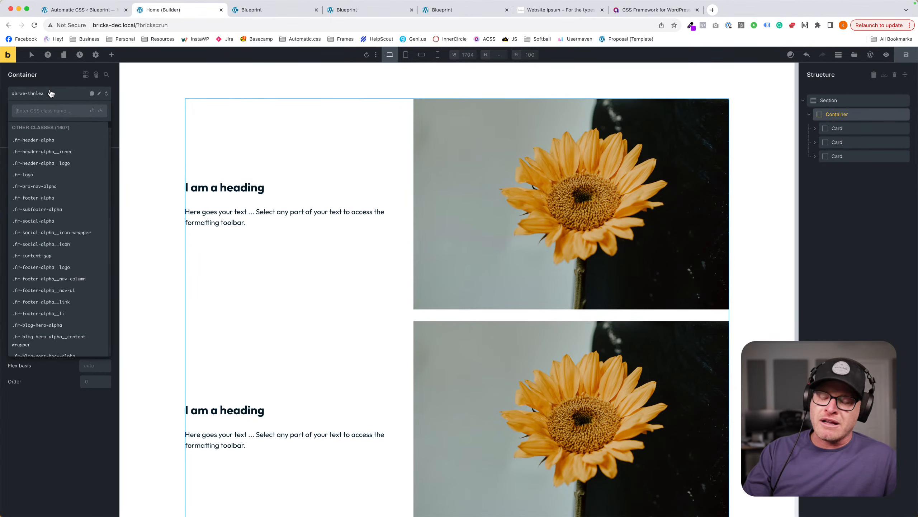
{"action": "type", "text": "grid--al"}
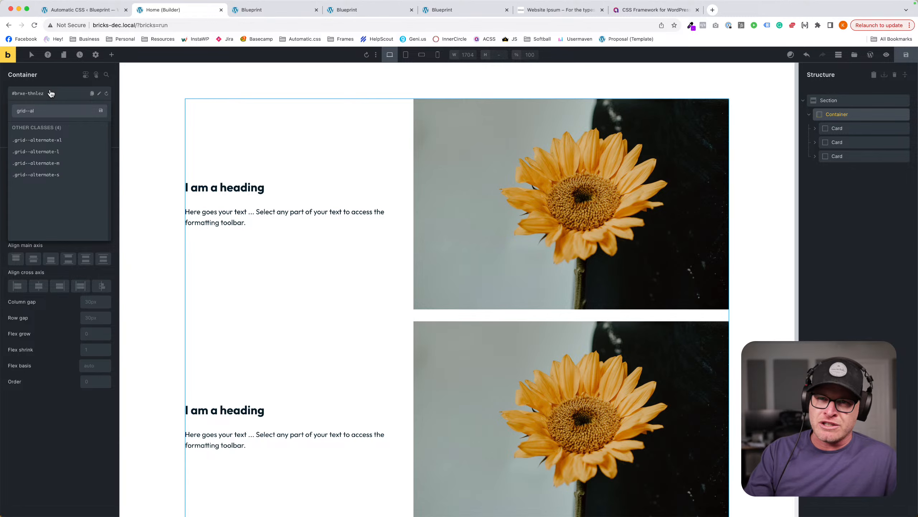
{"action": "left_click", "coordinate": [56, 152]}
{"action": "left_click", "coordinate": [56, 152]}
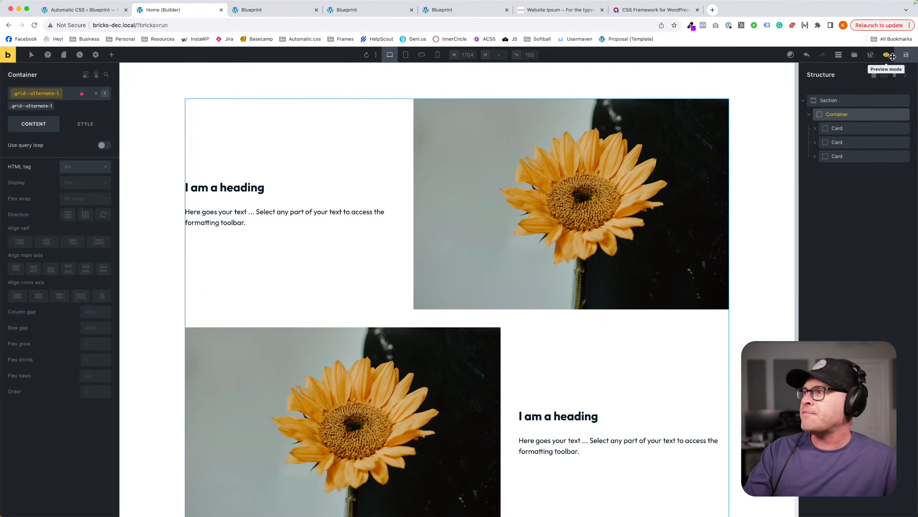
Open the front-end preview and check how the alternating cards look at full width and at a narrower viewport.
{"action": "left_click", "coordinate": [9, 55], "text": "super"}
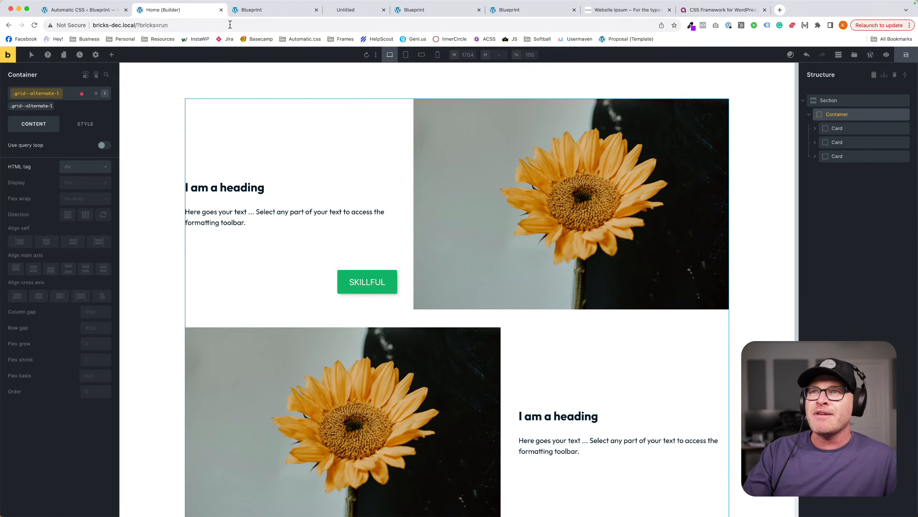
{"action": "left_click", "coordinate": [347, 12]}
{"action": "scroll", "coordinate": [361, 217], "scroll_direction": "down", "scroll_amount": 7}
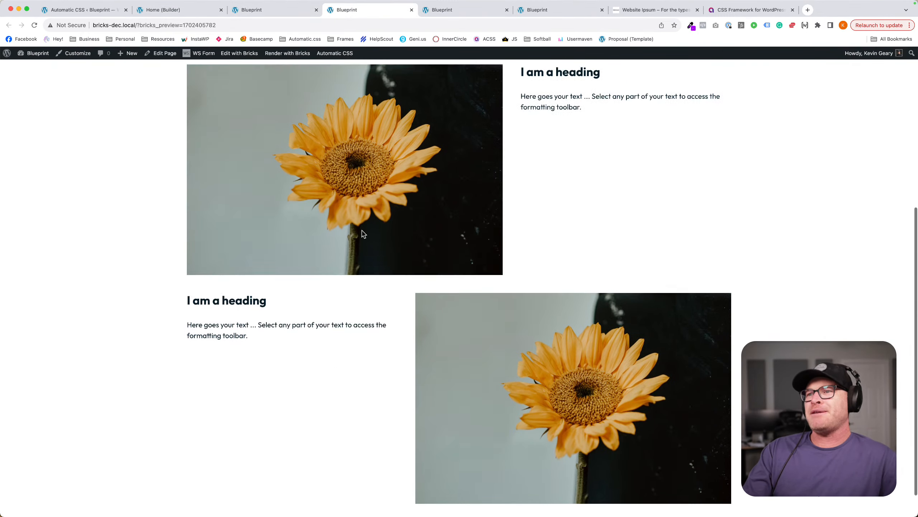
{"action": "scroll", "coordinate": [361, 229], "scroll_direction": "up", "scroll_amount": 7}
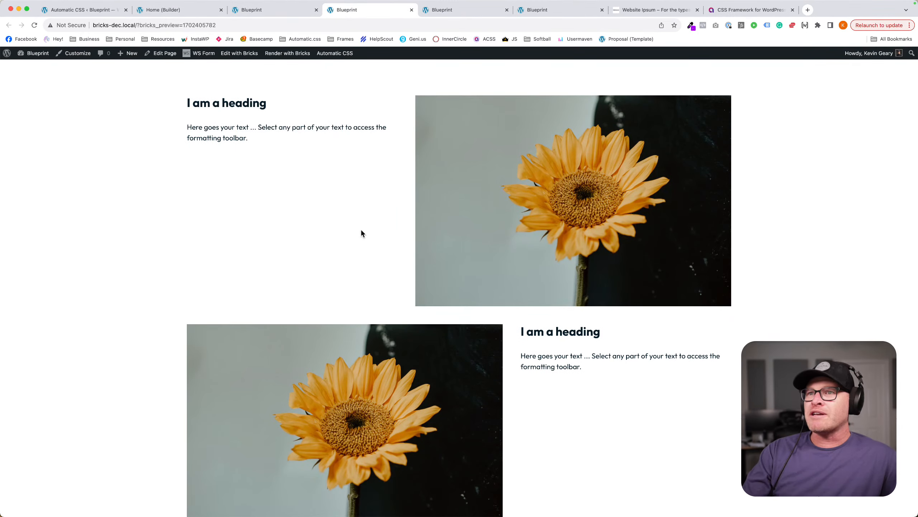
{"action": "key", "text": "super+alt+i"}
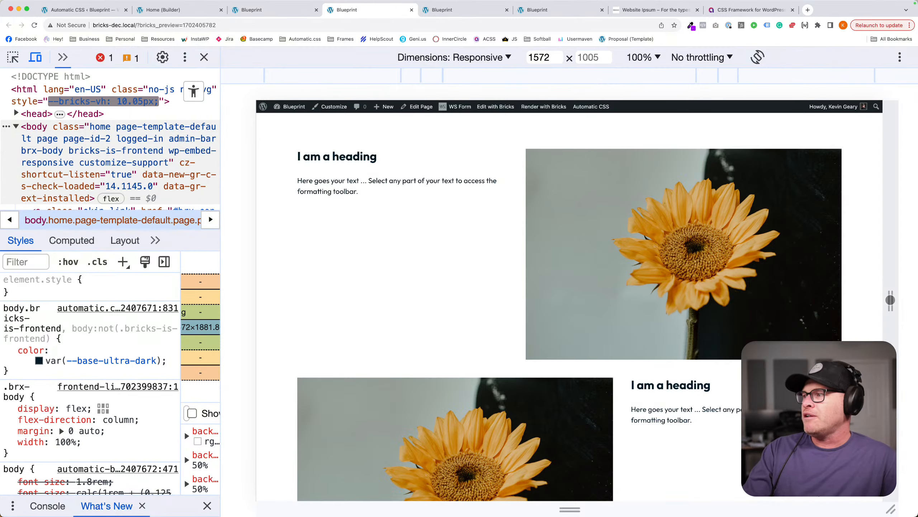
{"action": "left_click_drag", "start_coordinate": [883, 302], "coordinate": [731, 302]}
Return to the builder and add the grid--l-1 class to the first Card.
{"action": "left_click", "coordinate": [181, 10]}
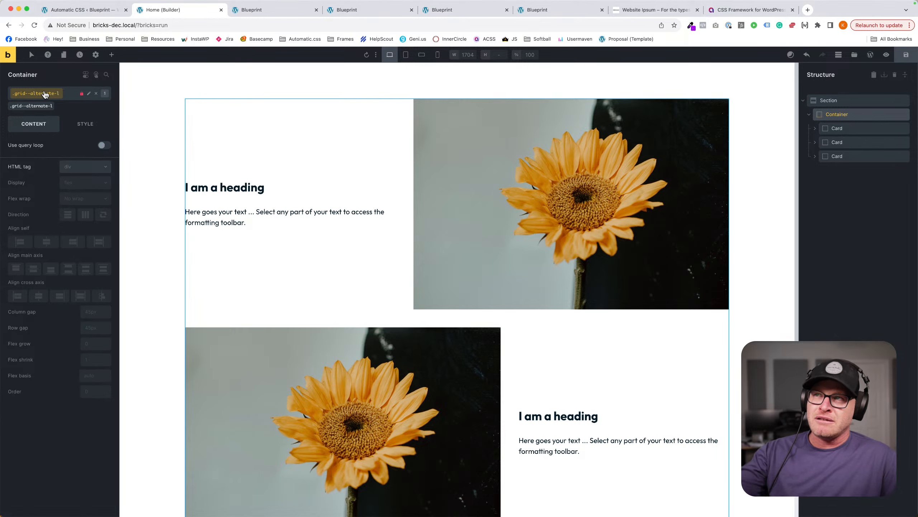
{"action": "left_click", "coordinate": [417, 137]}
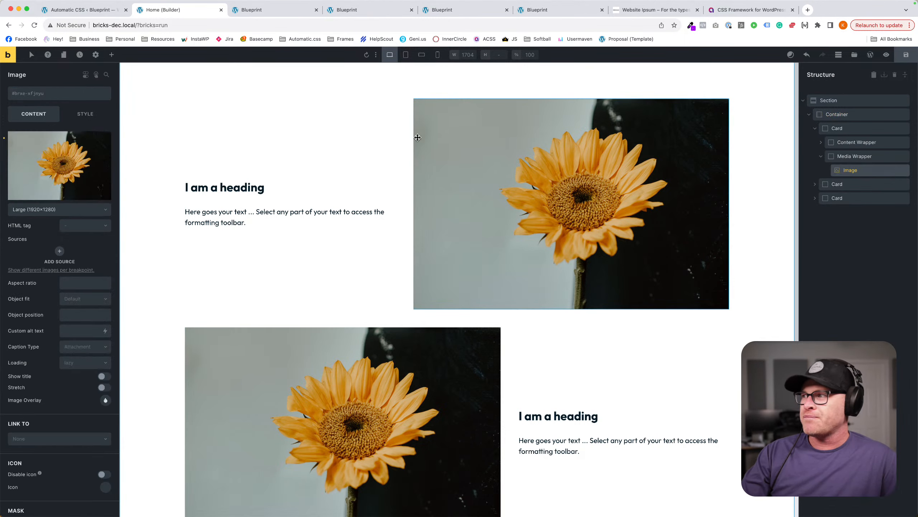
{"action": "left_click", "coordinate": [853, 129]}
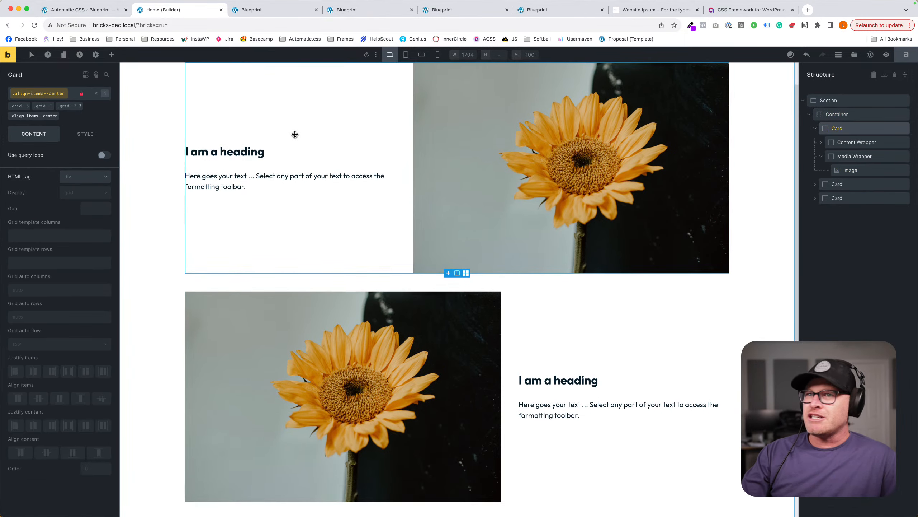
{"action": "left_click", "coordinate": [57, 94]}
{"action": "left_click", "coordinate": [63, 116]}
{"action": "type", "text": "grid"}
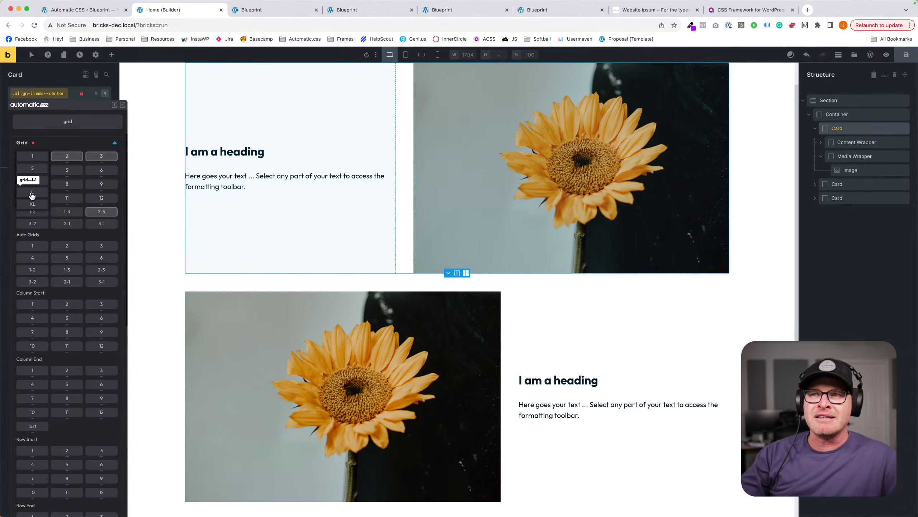
{"action": "left_click", "coordinate": [32, 195]}
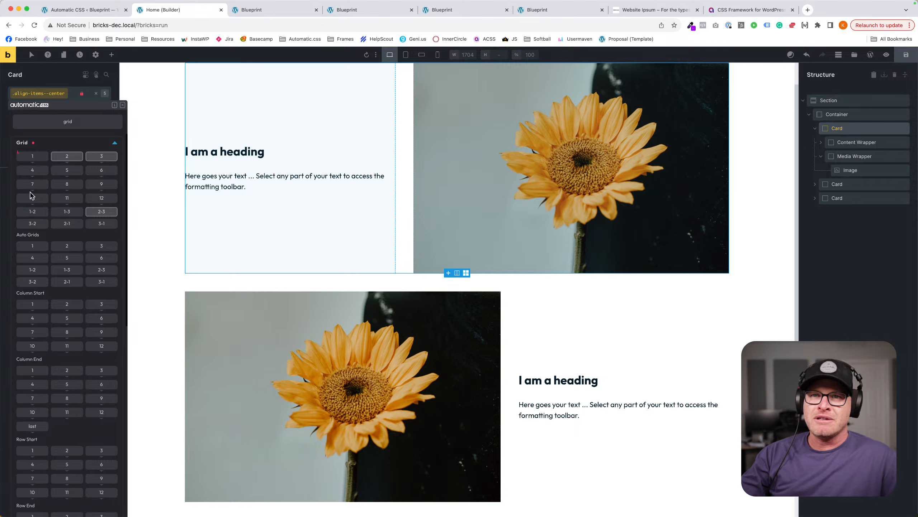
Add the grid--m-1 class to the first Card.
{"action": "left_click", "coordinate": [68, 94]}
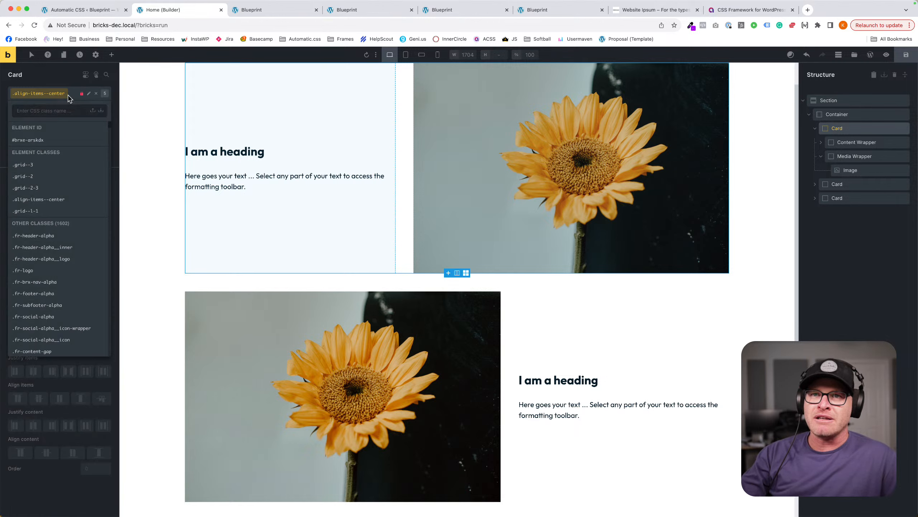
{"action": "type", "text": "grdi"}
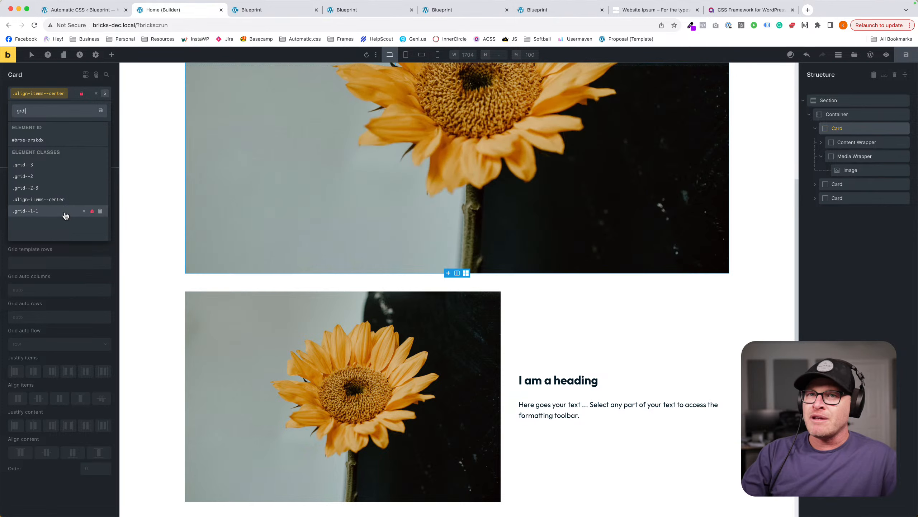
{"action": "key", "text": "BackSpace"}
{"action": "key", "text": "BackSpace"}
{"action": "type", "text": "id-"}
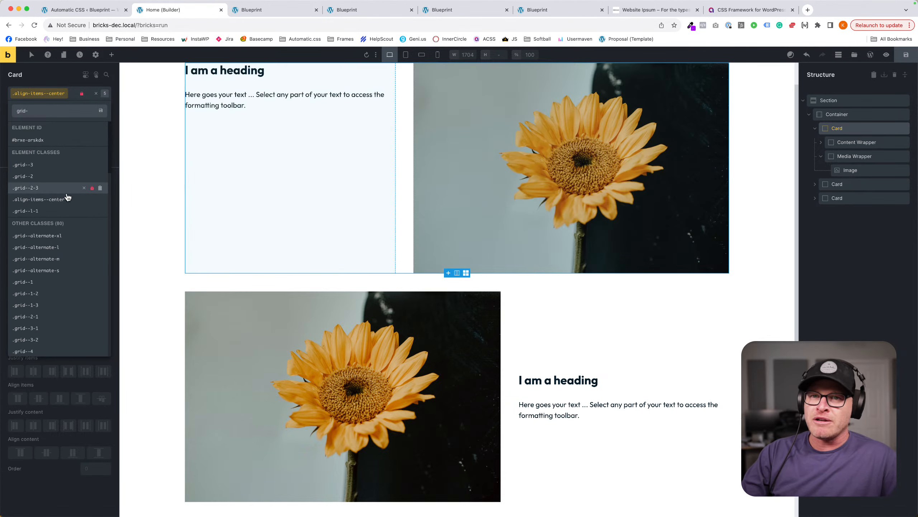
{"action": "type", "text": "-"}
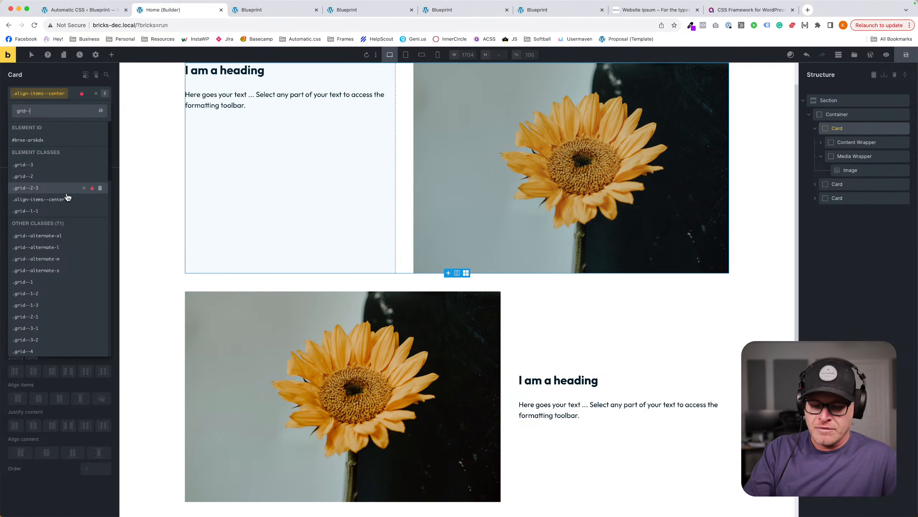
{"action": "type", "text": "m"}
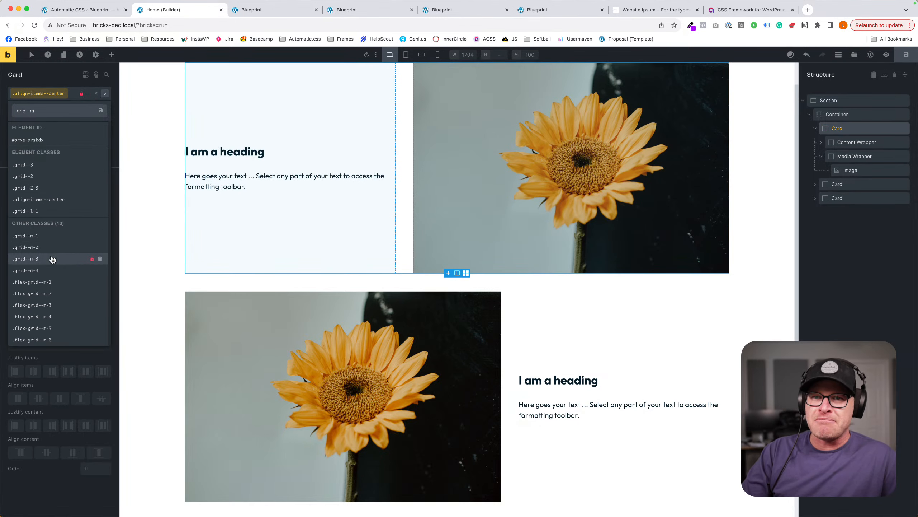
{"action": "left_click", "coordinate": [49, 242]}
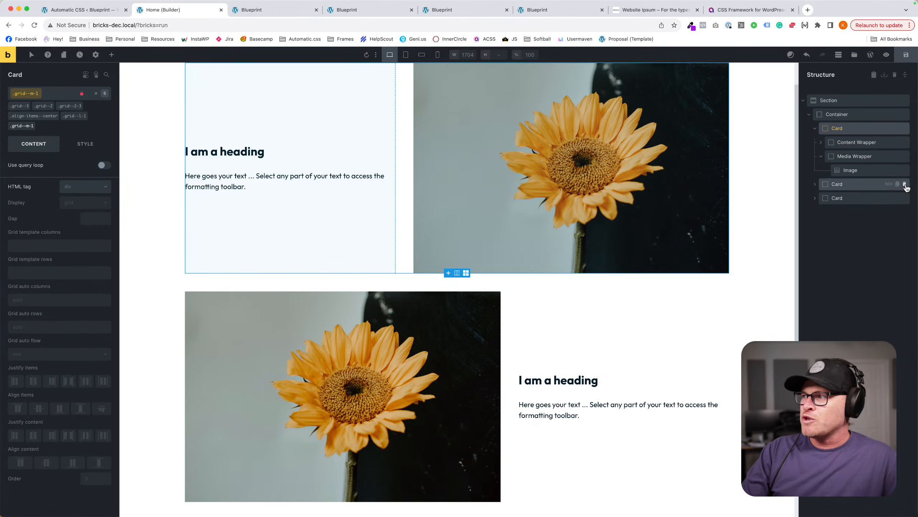
Replace the second and third cards with two duplicates of the updated first Card and save the page.
{"action": "left_click", "coordinate": [905, 185]}
{"action": "left_click", "coordinate": [905, 185]}
{"action": "left_click", "coordinate": [856, 131]}
{"action": "key", "text": "super+d"}
{"action": "key", "text": "super+d"}
{"action": "left_click", "coordinate": [902, 58]}
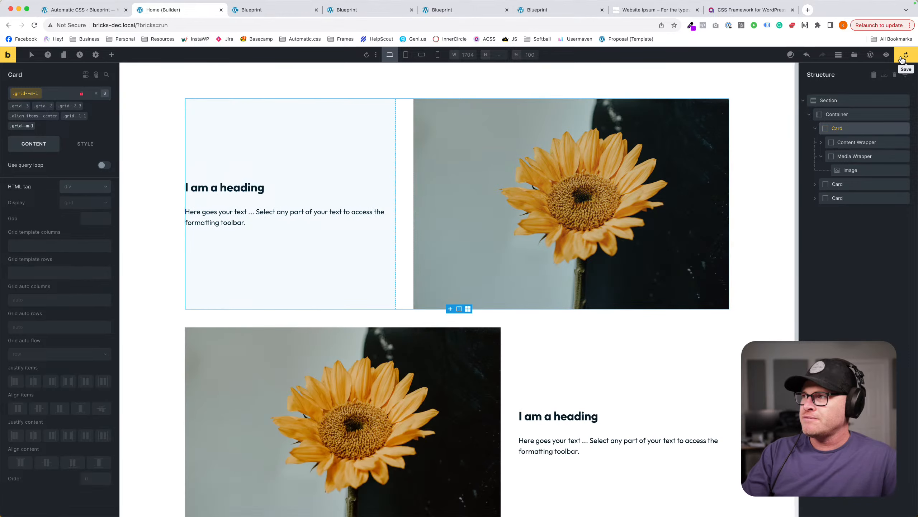
Check the cards' stacking on the front-end preview at a viewport width of 726 px.
{"action": "left_click", "coordinate": [285, 12]}
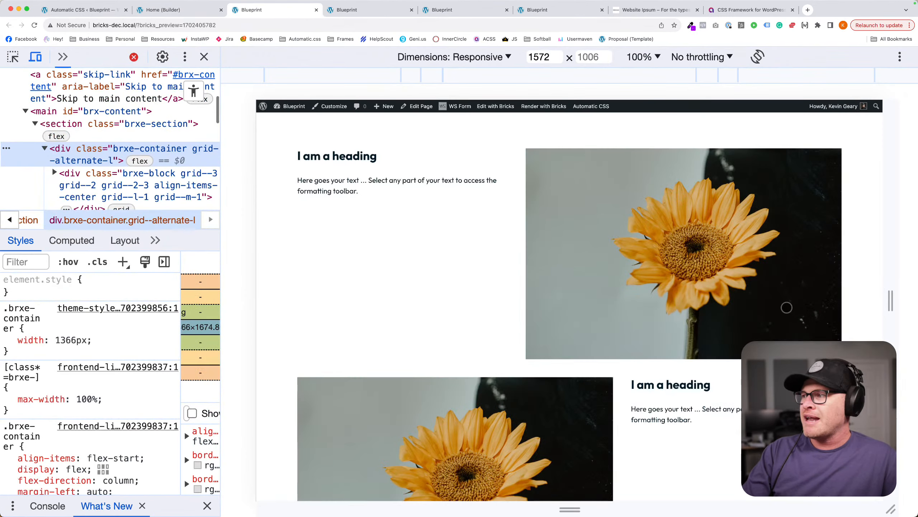
{"action": "left_click_drag", "start_coordinate": [891, 301], "coordinate": [722, 300]}
{"action": "scroll", "coordinate": [616, 248], "scroll_direction": "down", "scroll_amount": 2}
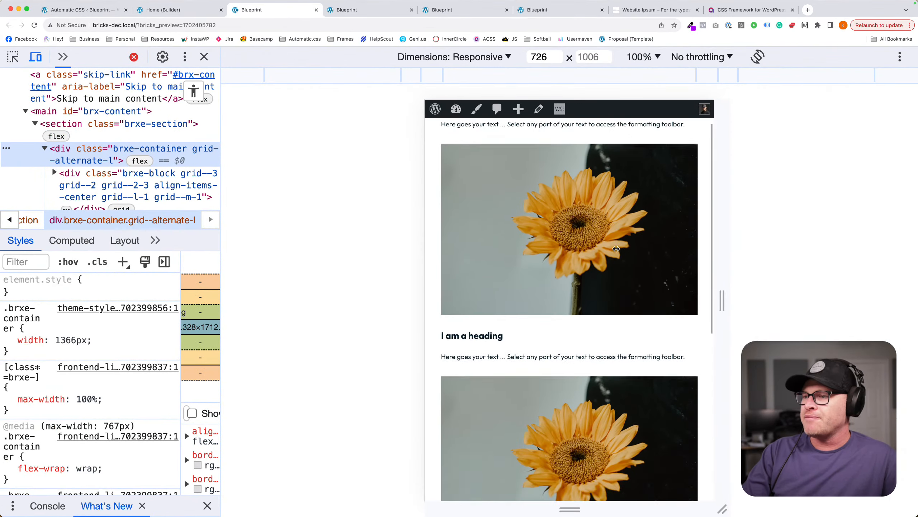
{"action": "scroll", "coordinate": [616, 248], "scroll_direction": "down", "scroll_amount": 5}
Move the Media Wrapper above the Content Wrapper in the first Card and replace the other two cards with its duplicates.
{"action": "left_click", "coordinate": [170, 10]}
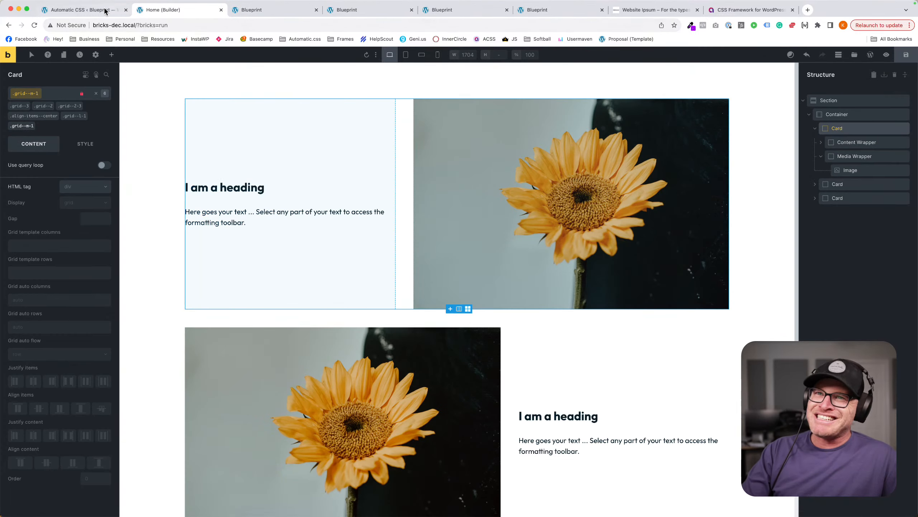
{"action": "left_click", "coordinate": [823, 156]}
{"action": "left_click_drag", "start_coordinate": [823, 156], "coordinate": [829, 139]}
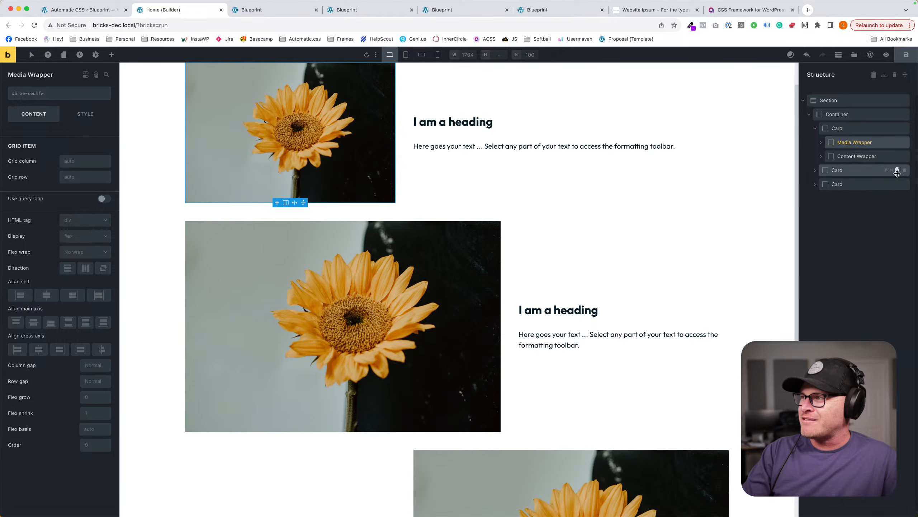
{"action": "left_click", "coordinate": [897, 170]}
{"action": "left_click", "coordinate": [897, 170]}
{"action": "left_click", "coordinate": [858, 128]}
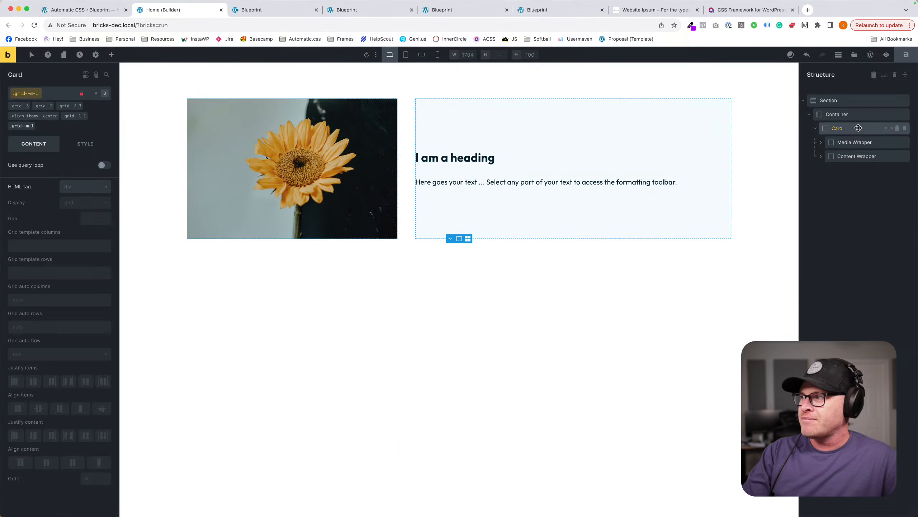
{"action": "key", "text": "super+z"}
{"action": "key", "text": "super+z"}
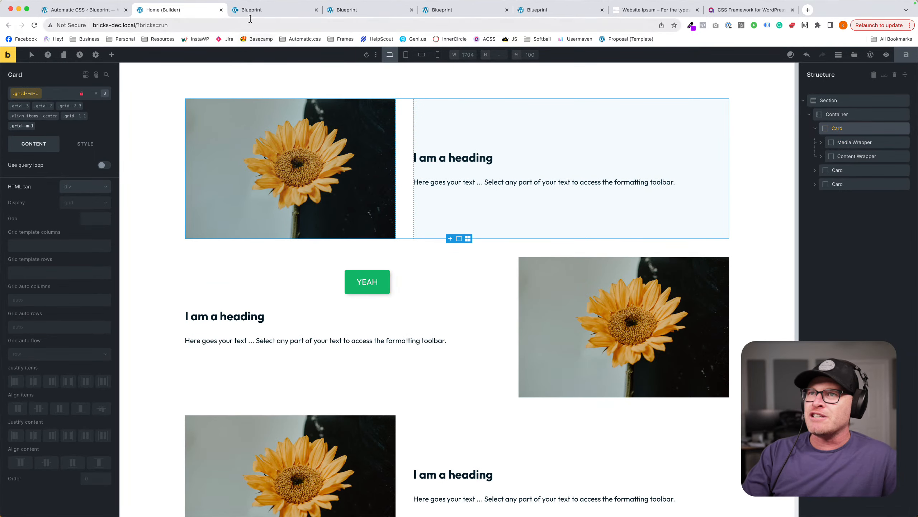
Check the image-first cards in the front-end preview from 726 px up to desktop width and close the developer tools.
{"action": "left_click", "coordinate": [250, 10]}
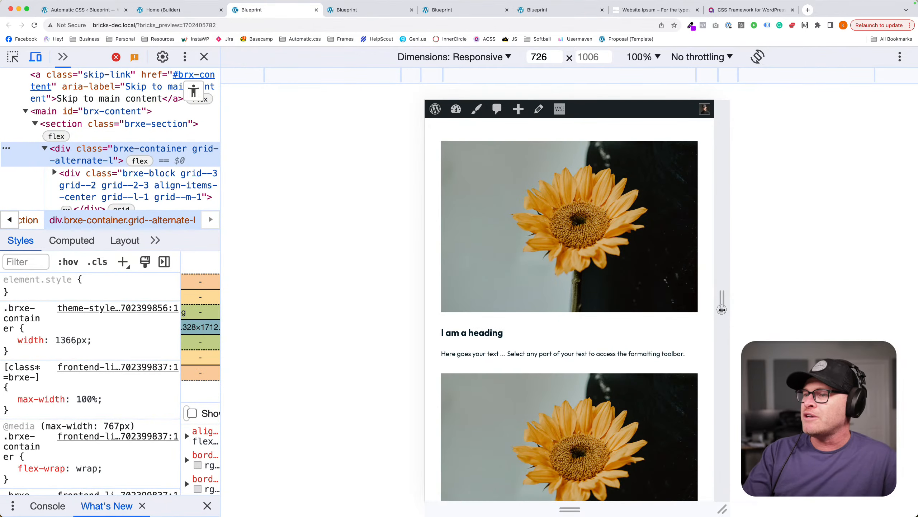
{"action": "left_click_drag", "start_coordinate": [721, 310], "coordinate": [914, 310]}
{"action": "left_click_drag", "start_coordinate": [709, 302], "coordinate": [882, 307]}
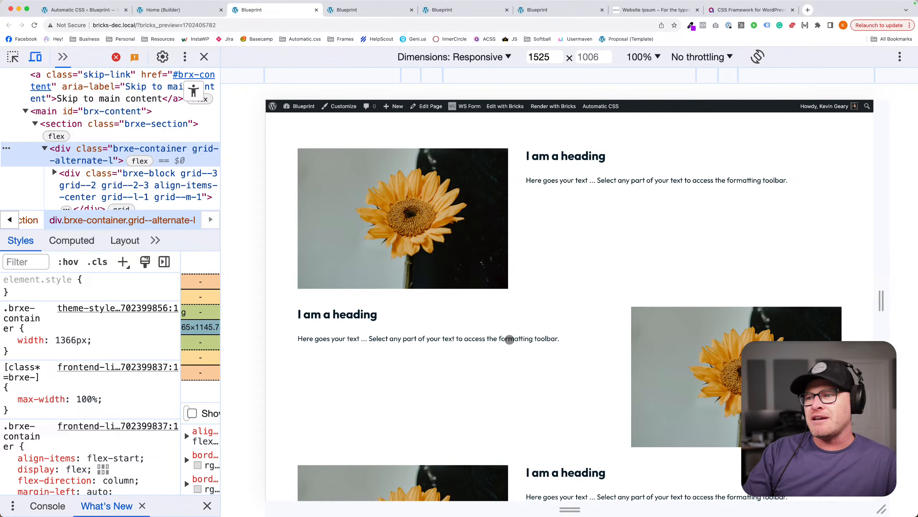
{"action": "left_click", "coordinate": [204, 57]}
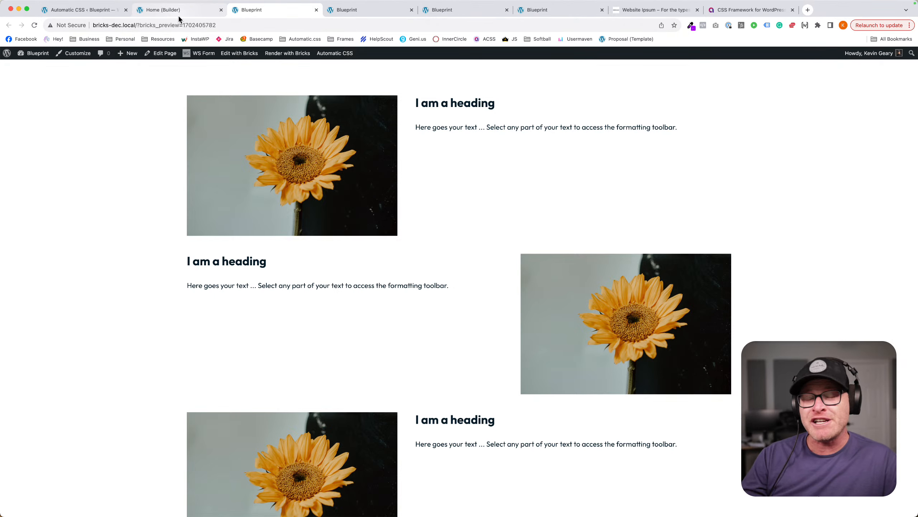
Return to the builder and delete the whole section with its cards to clear the canvas.
{"action": "left_click", "coordinate": [151, 11]}
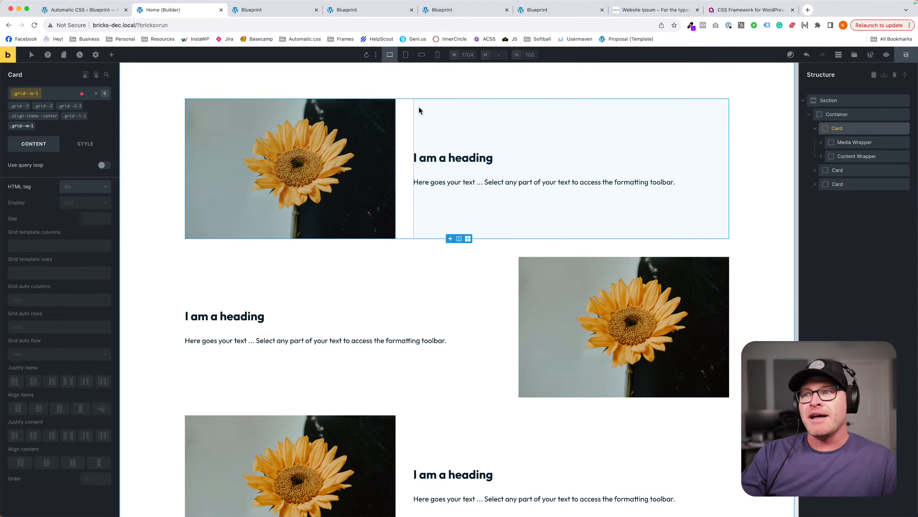
{"action": "left_click", "coordinate": [400, 253]}
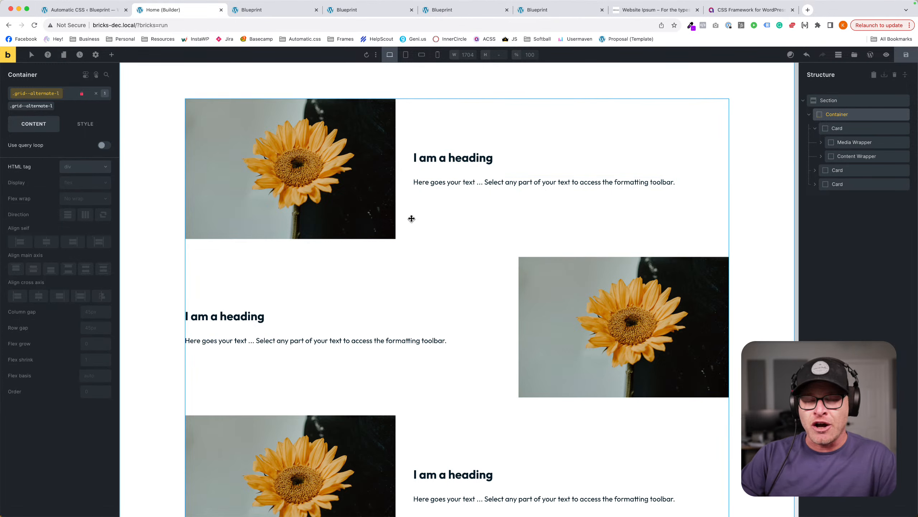
{"action": "left_click", "coordinate": [905, 128]}
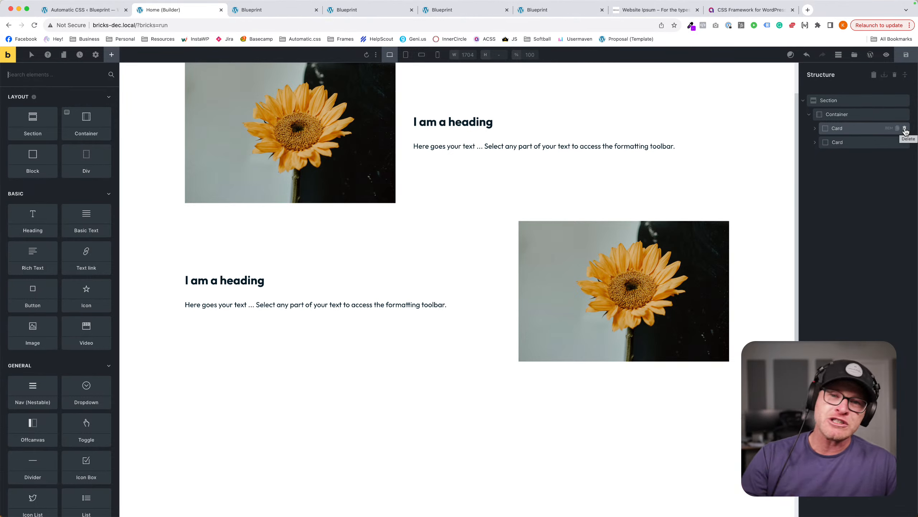
{"action": "left_click", "coordinate": [905, 100]}
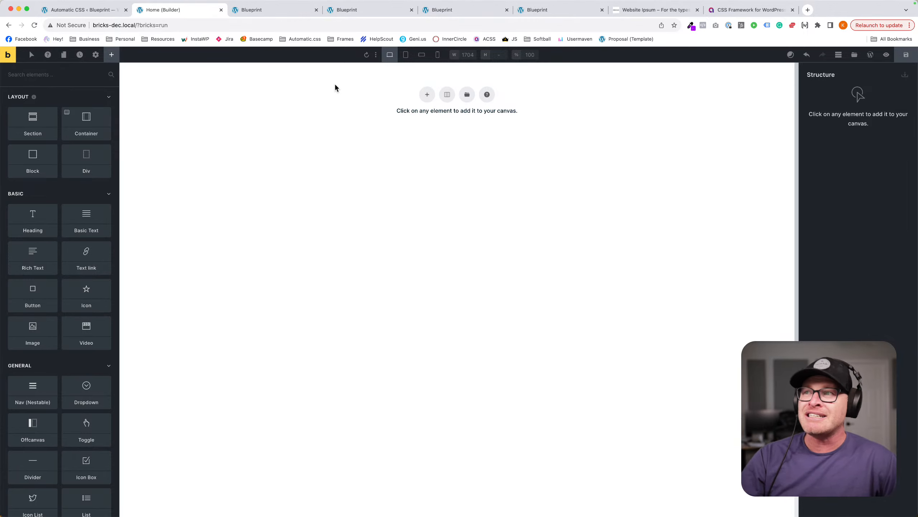
Add a new Section and apply the Automatic CSS three-column grid class to its Container.
{"action": "left_click", "coordinate": [427, 94]}
{"action": "left_click", "coordinate": [358, 118]}
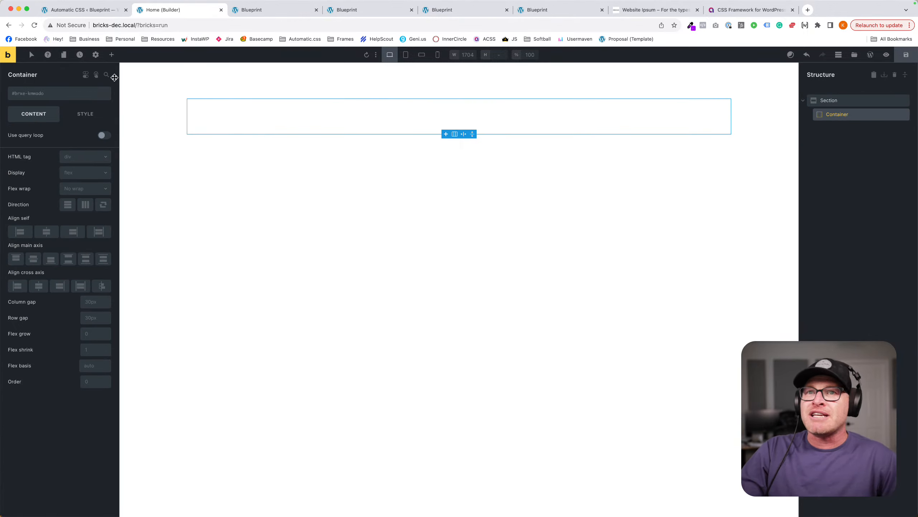
{"action": "left_click", "coordinate": [32, 93]}
{"action": "left_click", "coordinate": [42, 121]}
{"action": "type", "text": "gri"}
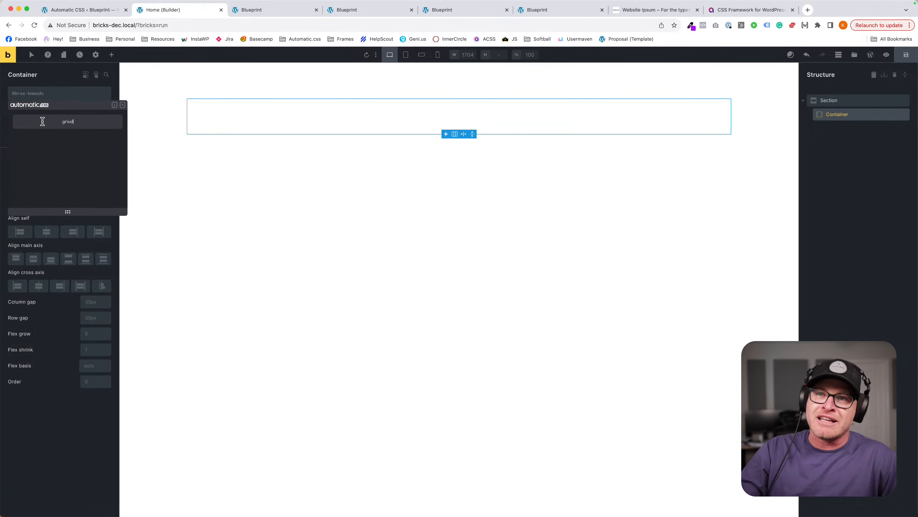
{"action": "type", "text": "d"}
{"action": "left_click", "coordinate": [93, 157]}
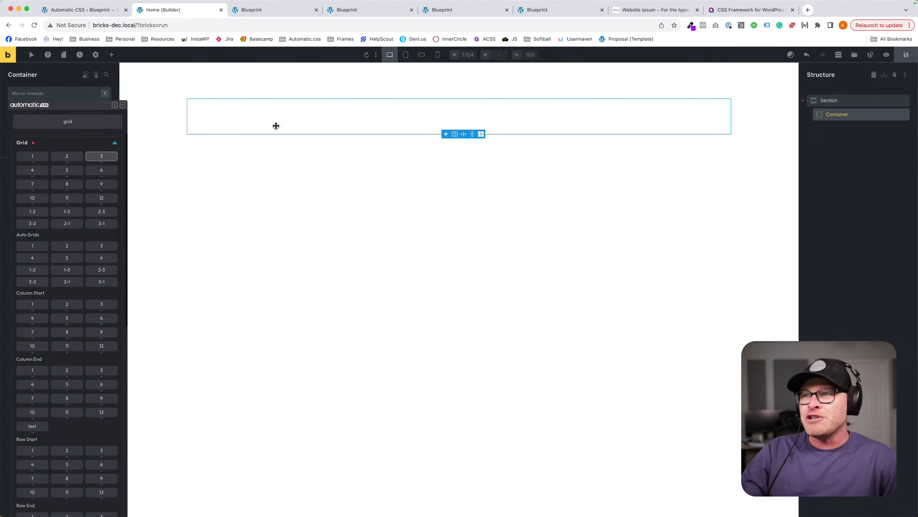
Add a Block inside the three-column Container.
{"action": "left_click", "coordinate": [110, 55]}
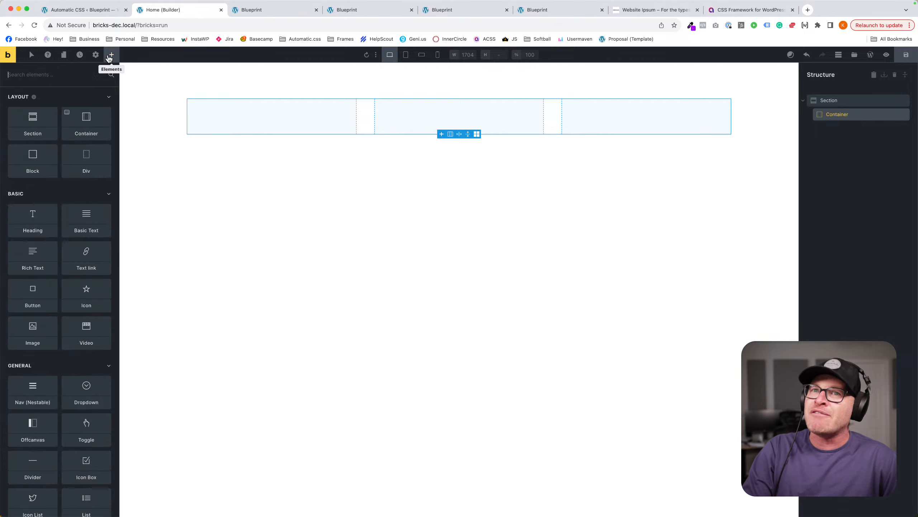
{"action": "type", "text": "block"}
{"action": "left_click_drag", "start_coordinate": [33, 111], "coordinate": [305, 107]}
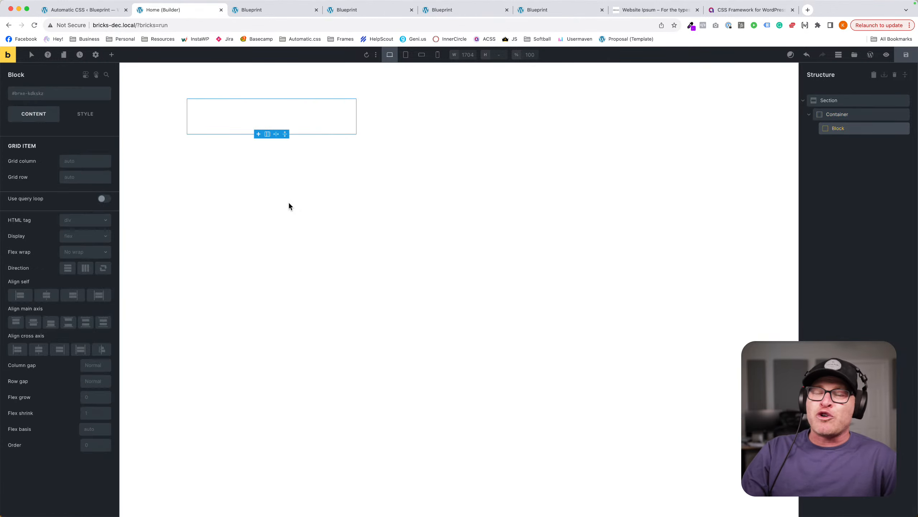
Add a Heading, a Basic Text and a Button element inside the Block.
{"action": "left_click", "coordinate": [111, 55]}
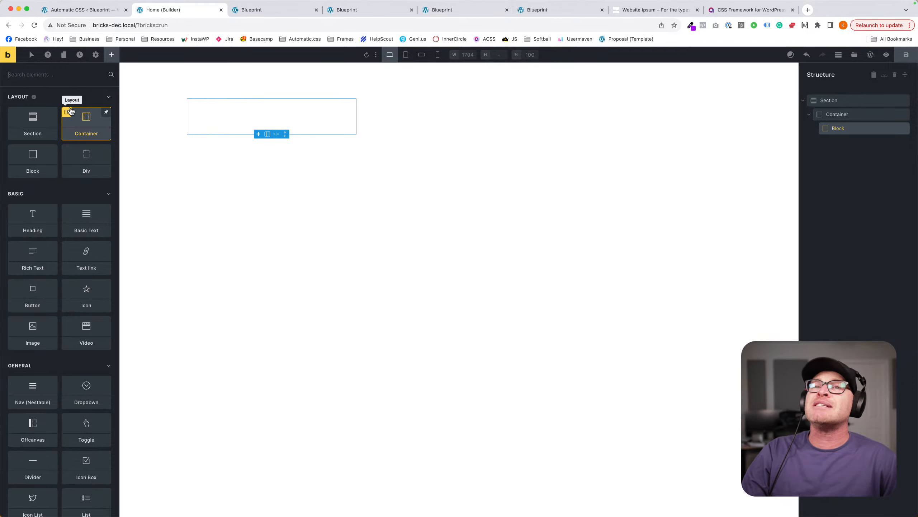
{"action": "type", "text": "head"}
{"action": "left_click", "coordinate": [50, 101]}
{"action": "double_click", "coordinate": [42, 77]}
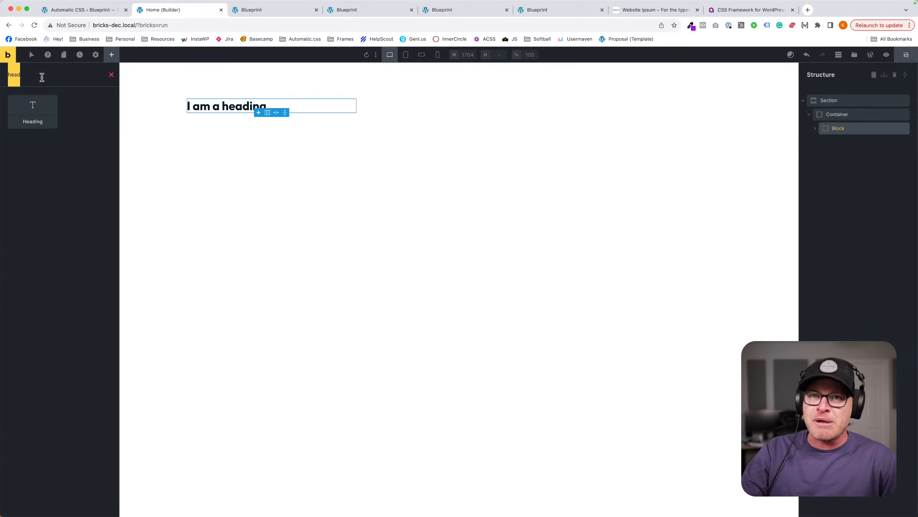
{"action": "key", "text": "BackSpace"}
{"action": "type", "text": "text"}
{"action": "left_click", "coordinate": [33, 108]}
{"action": "double_click", "coordinate": [31, 76]}
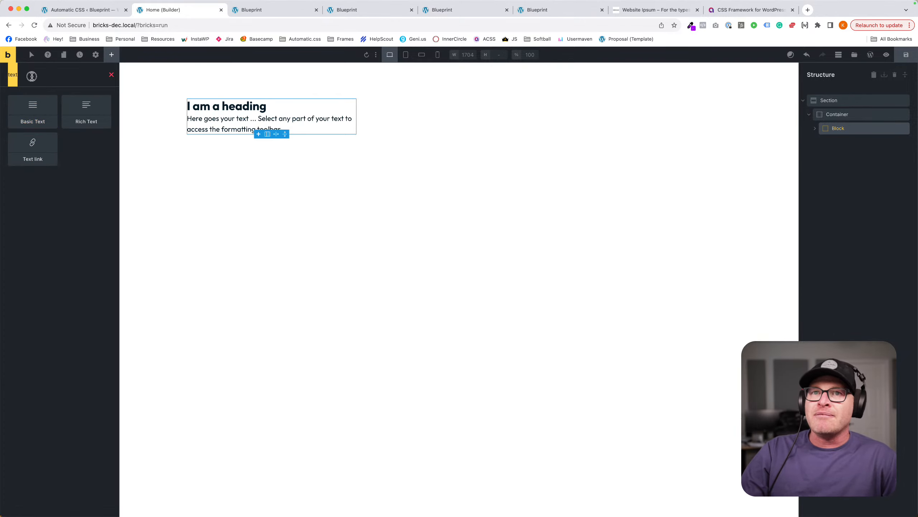
{"action": "key", "text": "BackSpace"}
{"action": "type", "text": "butt"}
{"action": "left_click", "coordinate": [32, 109]}
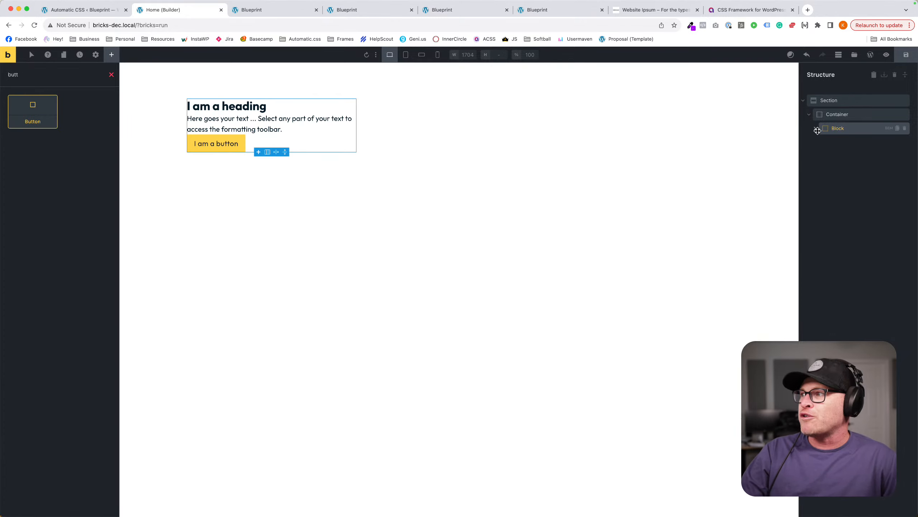
Nest two new Blocks inside the Block that holds the heading, text and button.
{"action": "left_click", "coordinate": [817, 130]}
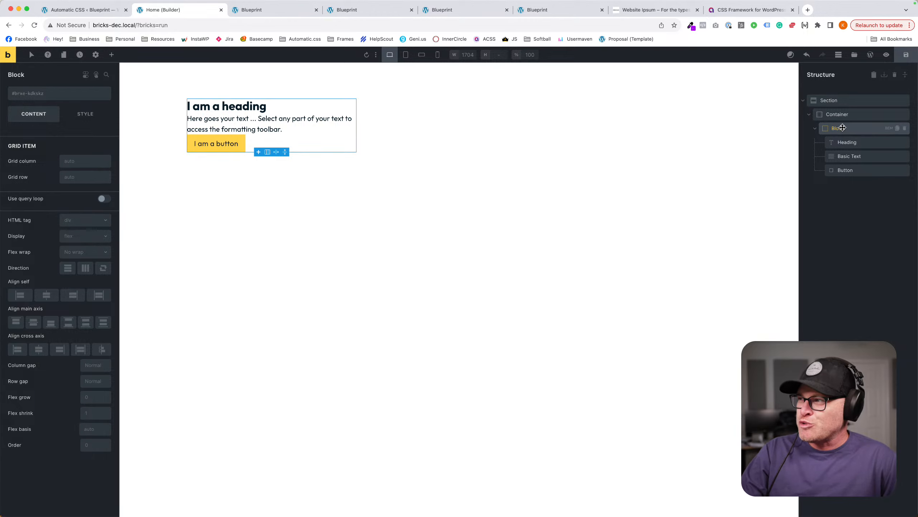
{"action": "left_click", "coordinate": [111, 55]}
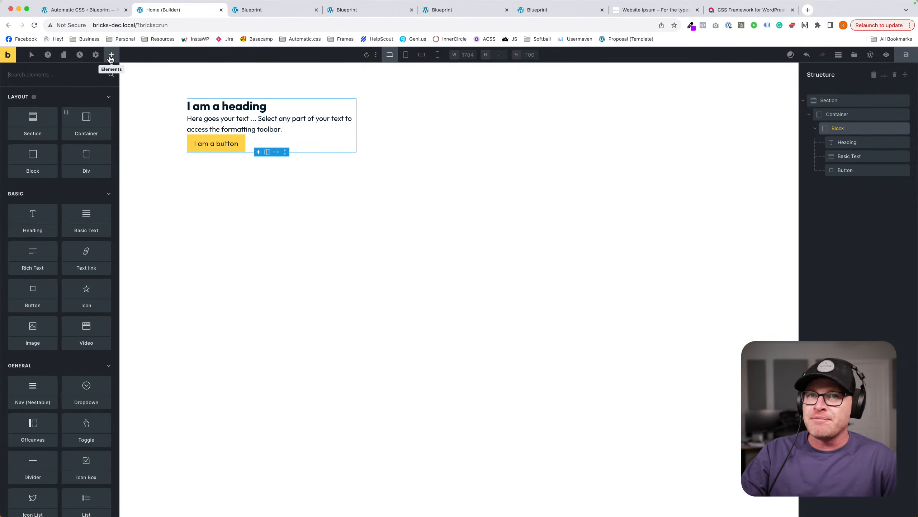
{"action": "type", "text": "block"}
{"action": "key", "text": "Return"}
{"action": "key", "text": "Return"}
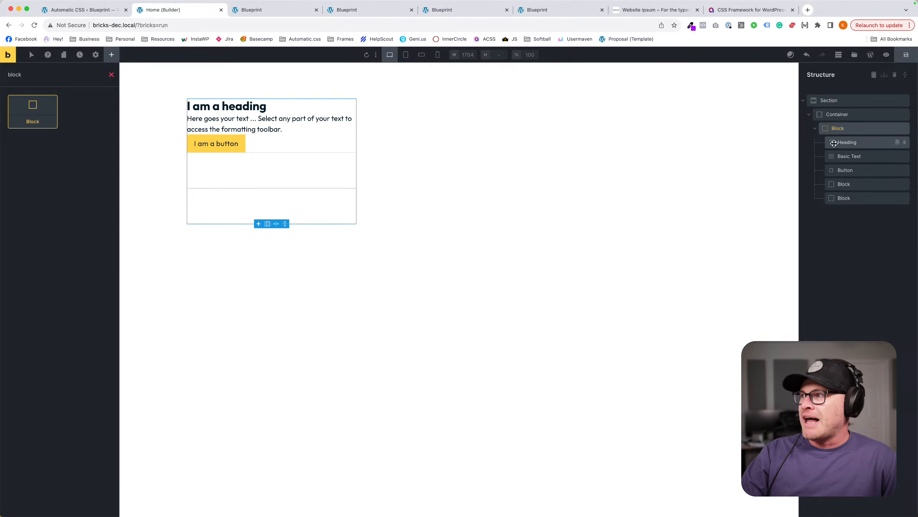
Move the Heading, Basic Text and Button into the first nested Block.
{"action": "left_click_drag", "start_coordinate": [834, 143], "coordinate": [853, 188]}
{"action": "left_click", "coordinate": [830, 170]}
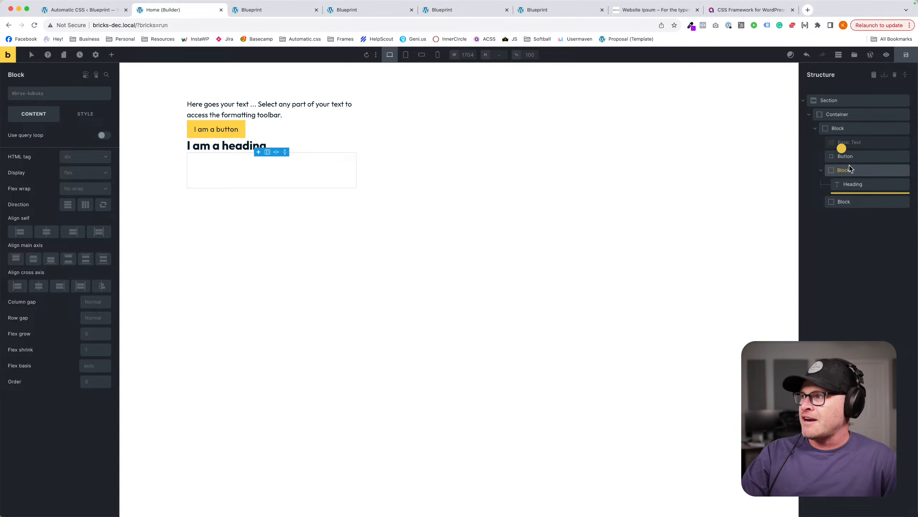
{"action": "left_click_drag", "start_coordinate": [841, 144], "coordinate": [842, 179]}
Rename the empty nested Block as Media and the one with the text elements as Content Wrapper.
{"action": "double_click", "coordinate": [840, 199]}
{"action": "type", "text": "M"}
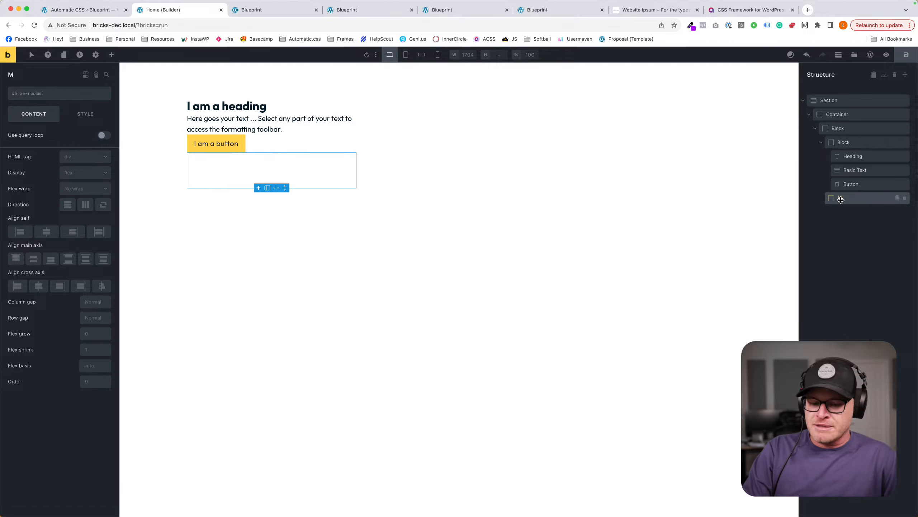
{"action": "type", "text": "edia"}
{"action": "double_click", "coordinate": [840, 142]}
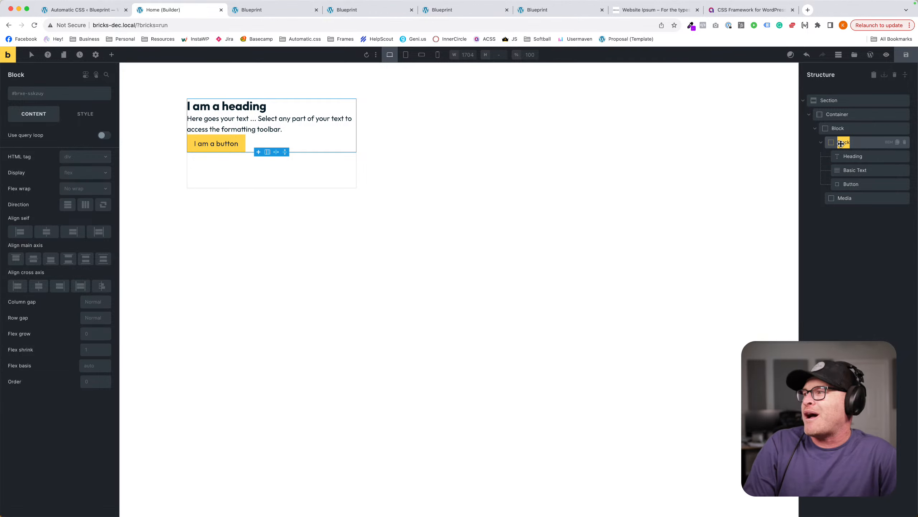
{"action": "type", "text": "Conten"}
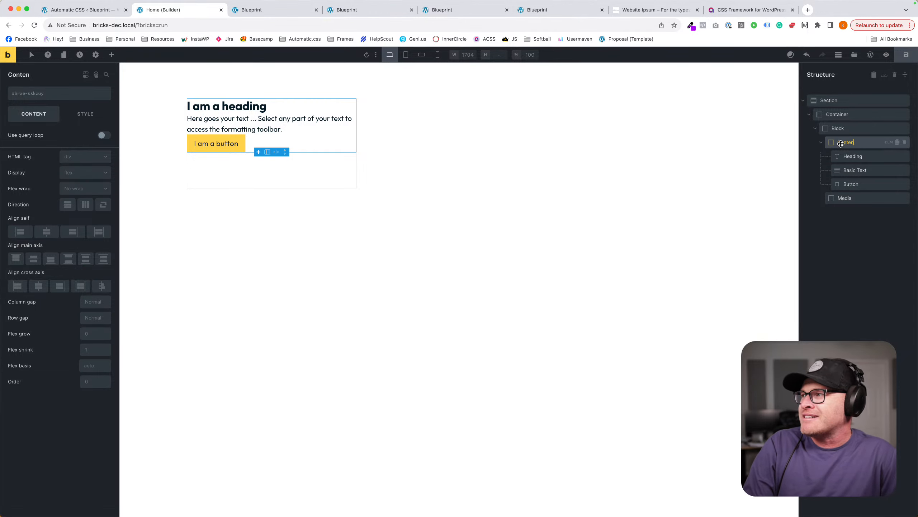
{"action": "type", "text": "t Wrapper"}
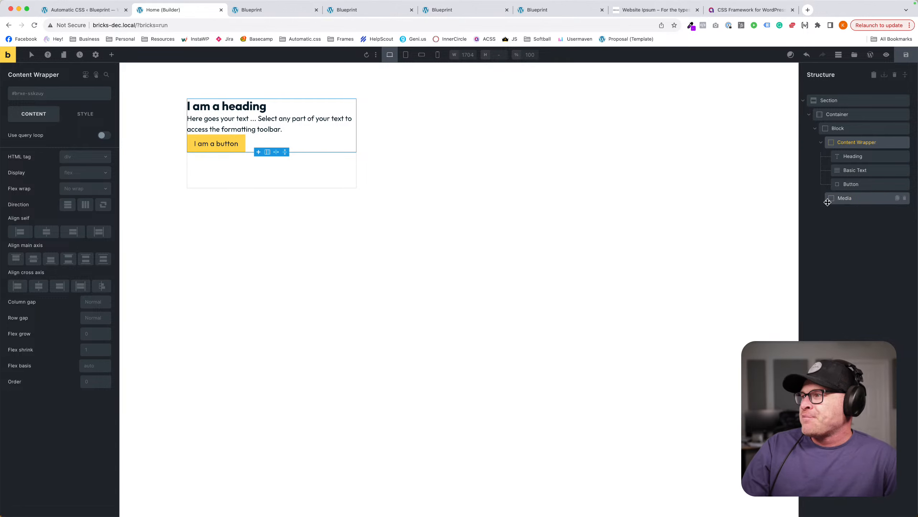
Add an Image element inside Media and choose the yellow flower picture from the Placeholders folder.
{"action": "left_click", "coordinate": [845, 198]}
{"action": "left_click", "coordinate": [112, 54]}
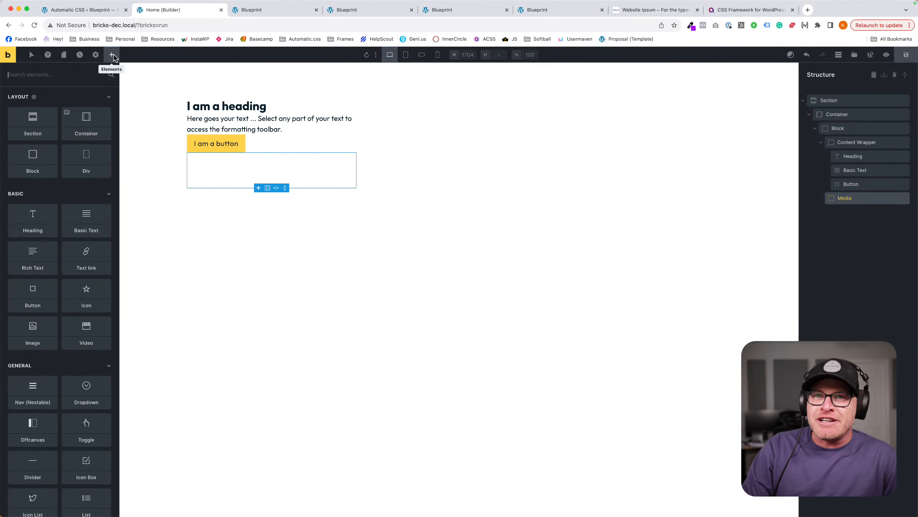
{"action": "type", "text": "image"}
{"action": "key", "text": "Return"}
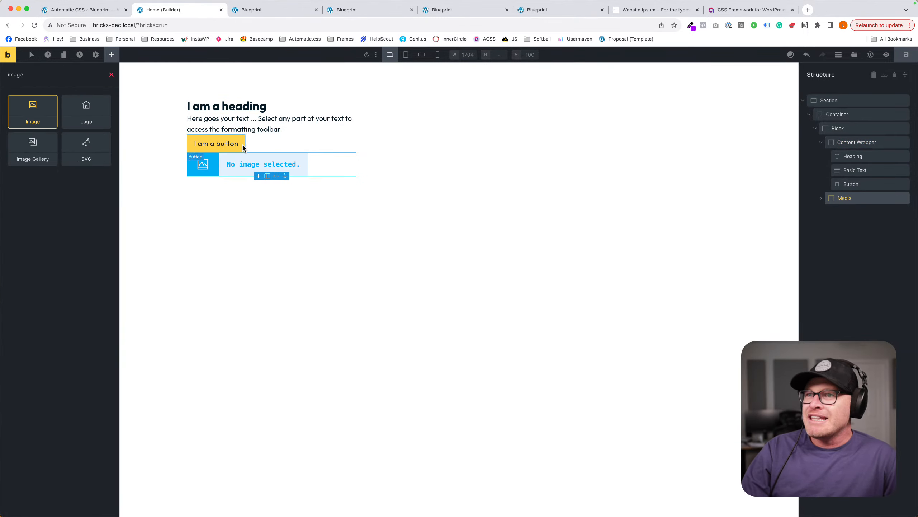
{"action": "left_click", "coordinate": [239, 172]}
{"action": "left_click", "coordinate": [98, 156]}
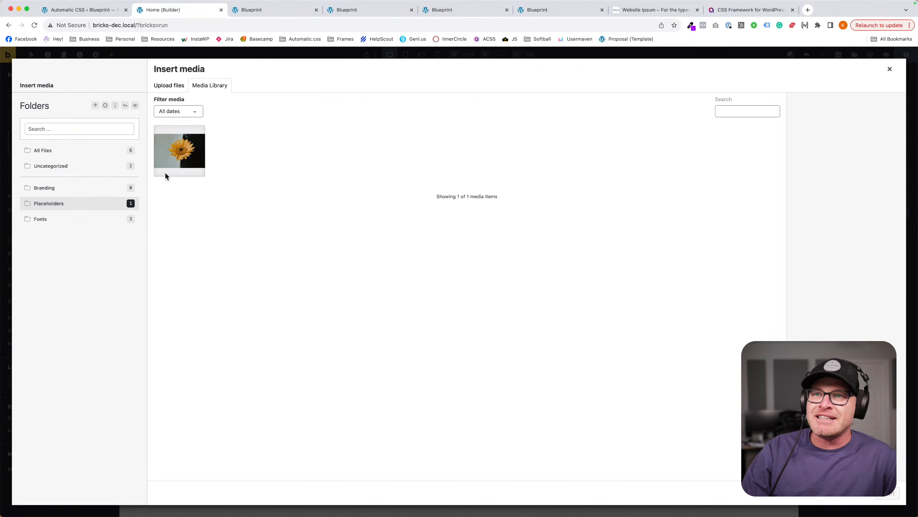
{"action": "left_click", "coordinate": [165, 171]}
{"action": "left_click", "coordinate": [890, 496]}
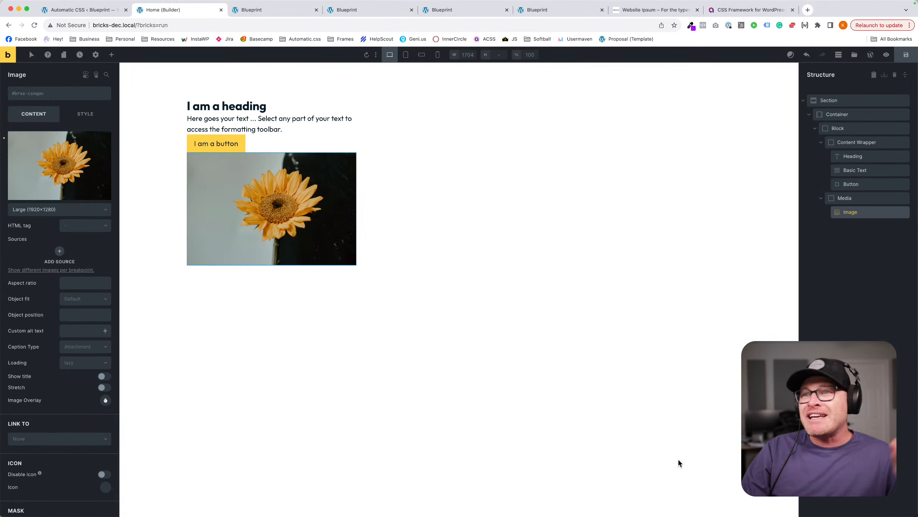
Reorder the nested blocks so Content Wrapper follows Media, and save the page.
{"action": "left_click", "coordinate": [821, 198]}
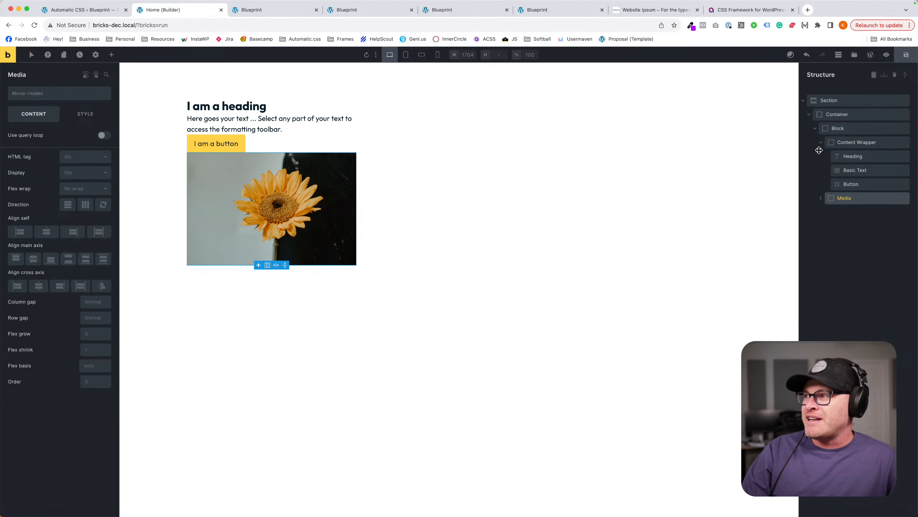
{"action": "left_click", "coordinate": [821, 143]}
{"action": "left_click_drag", "start_coordinate": [823, 145], "coordinate": [838, 159]}
{"action": "left_click", "coordinate": [903, 56]}
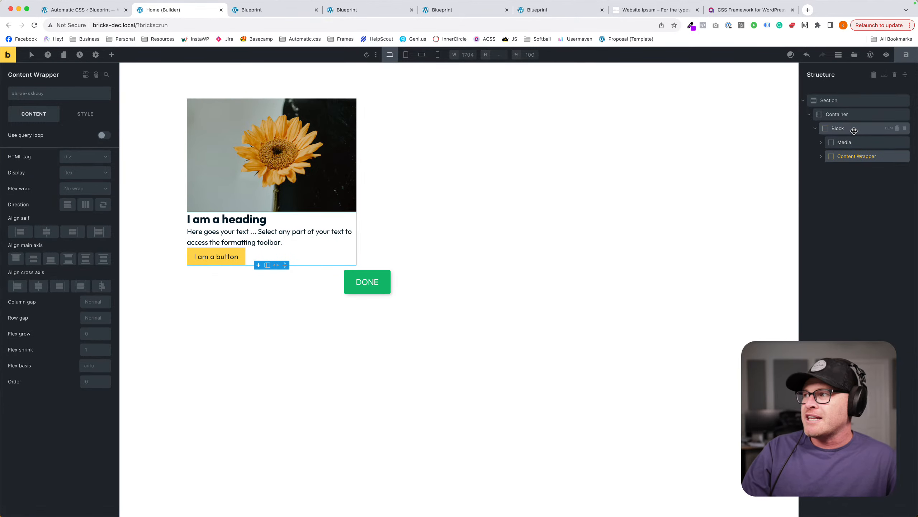
Rename the outer Block that wraps Media and Content Wrapper as Card.
{"action": "left_click", "coordinate": [839, 128]}
{"action": "double_click", "coordinate": [843, 127]}
{"action": "type", "text": "Card"}
{"action": "key", "text": "Return"}
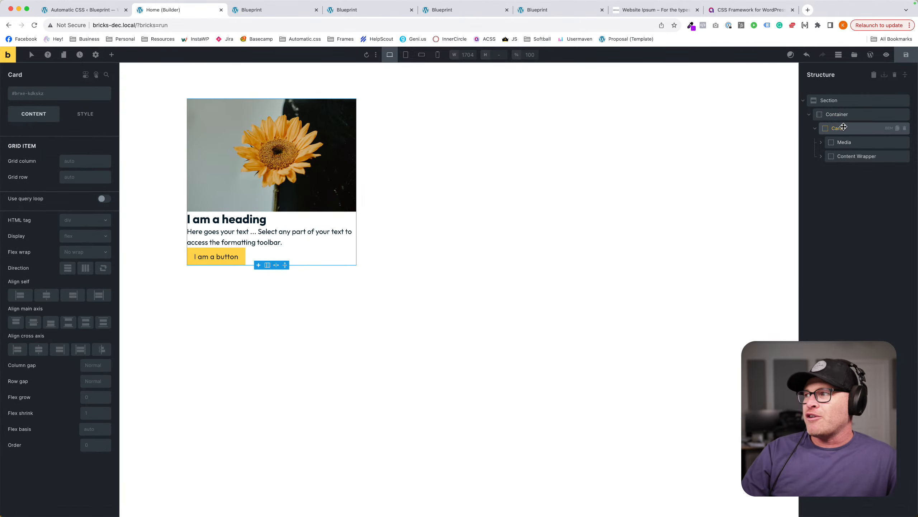
Apply the Automatic CSS medium padding class pad--m to the Card.
{"action": "left_click", "coordinate": [65, 97]}
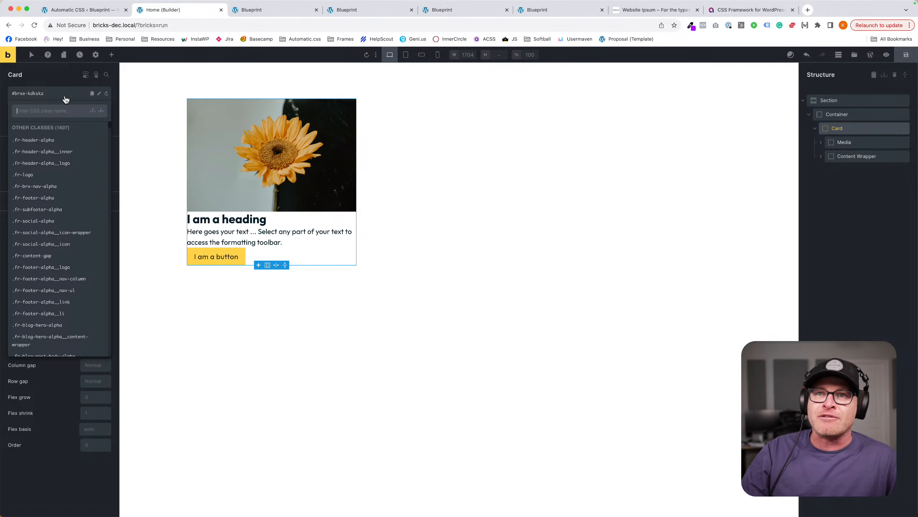
{"action": "right_click", "coordinate": [65, 99]}
{"action": "type", "text": "pad"}
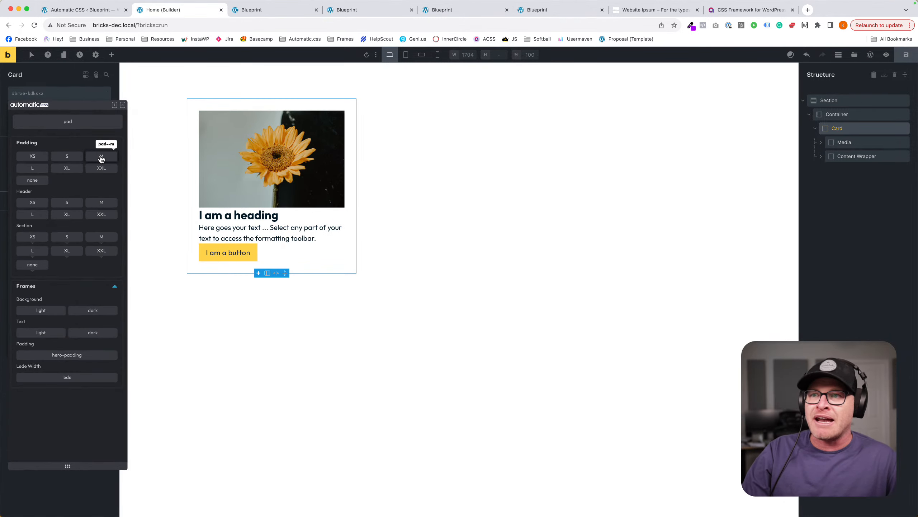
{"action": "left_click", "coordinate": [101, 159]}
Apply the Automatic CSS content-gap class to the Content Wrapper.
{"action": "left_click", "coordinate": [857, 156]}
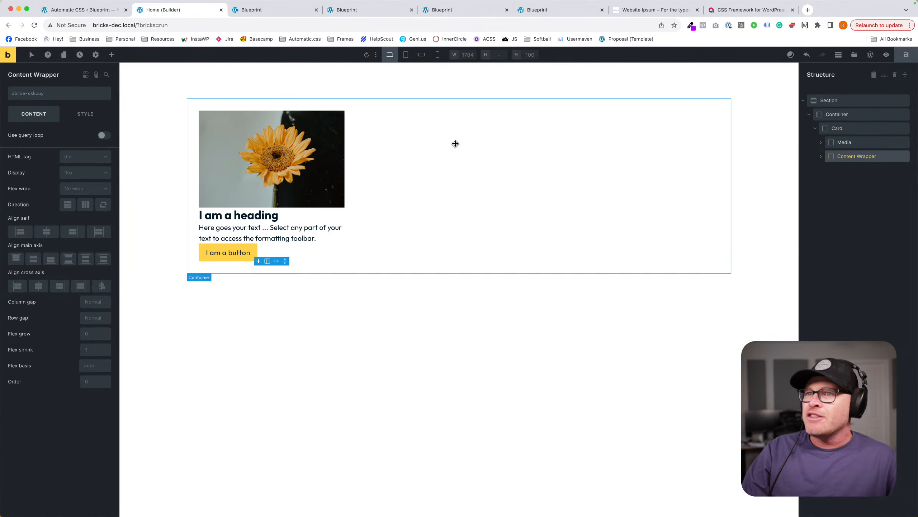
{"action": "right_click", "coordinate": [51, 97]}
{"action": "type", "text": "cont"}
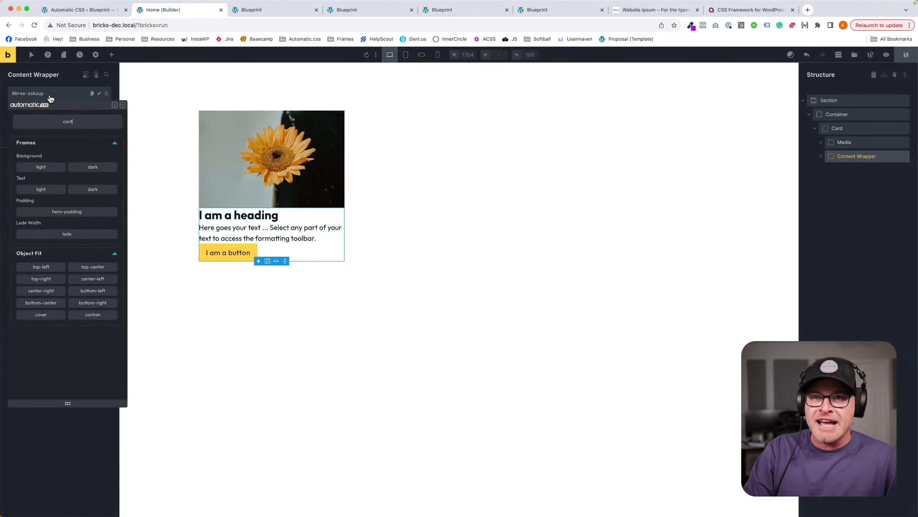
{"action": "type", "text": "e"}
{"action": "key", "text": "BackSpace"}
{"action": "key", "text": "BackSpace"}
{"action": "key", "text": "BackSpace"}
{"action": "key", "text": "BackSpace"}
{"action": "key", "text": "BackSpace"}
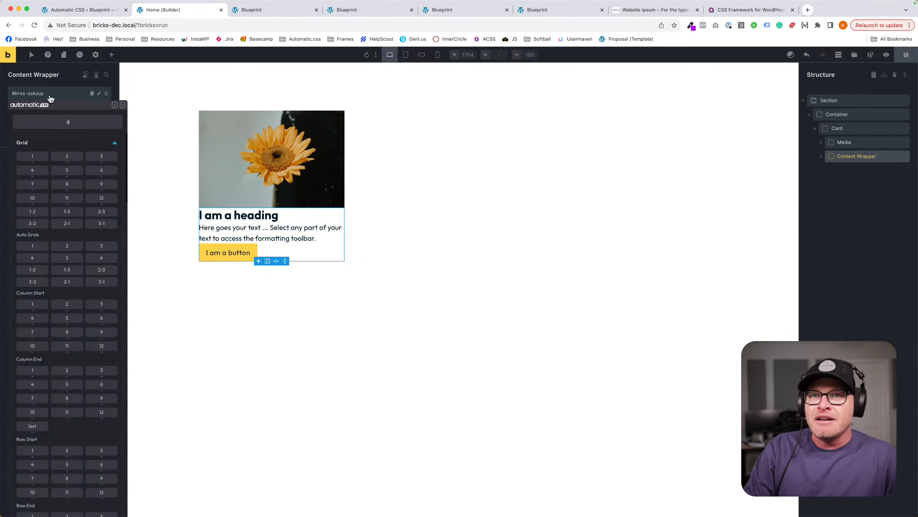
{"action": "type", "text": "gap"}
{"action": "left_click", "coordinate": [41, 193]}
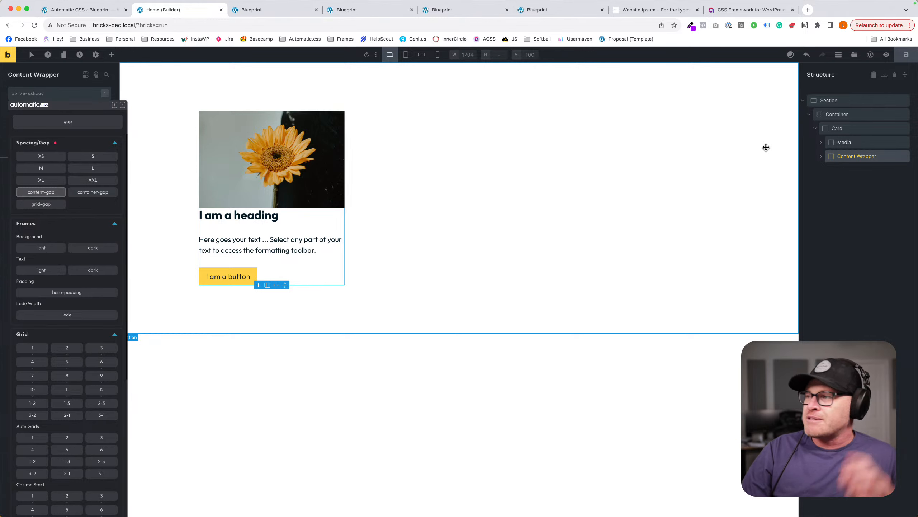
Give the Card the bg--action-ultra-light background class.
{"action": "left_click", "coordinate": [193, 189]}
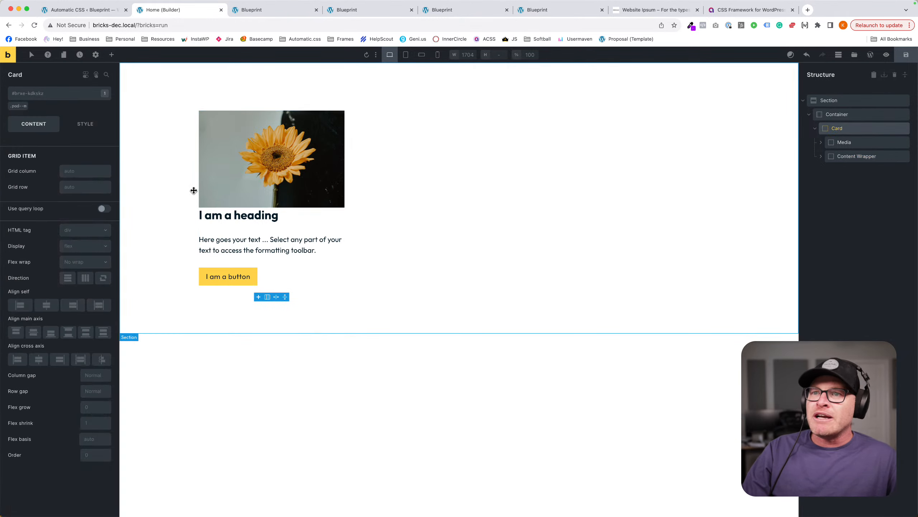
{"action": "left_click", "coordinate": [54, 96]}
{"action": "type", "text": "bac"}
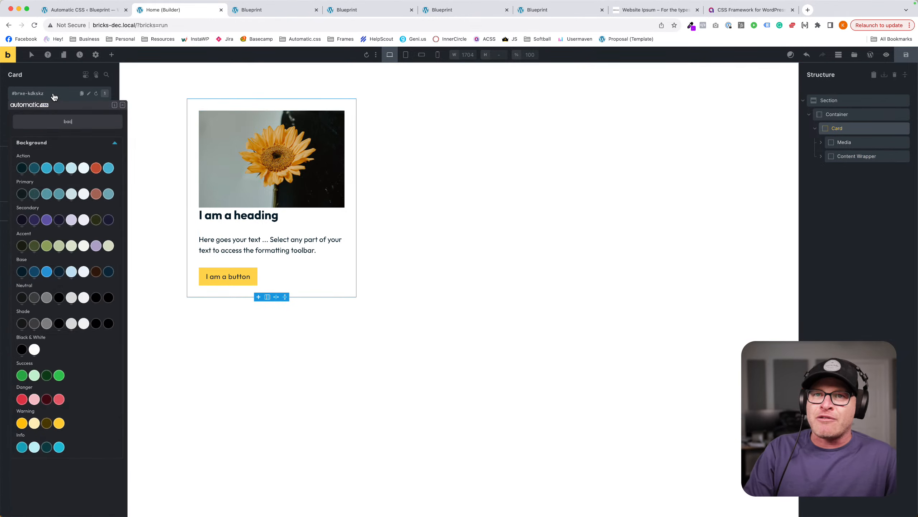
{"action": "type", "text": "k"}
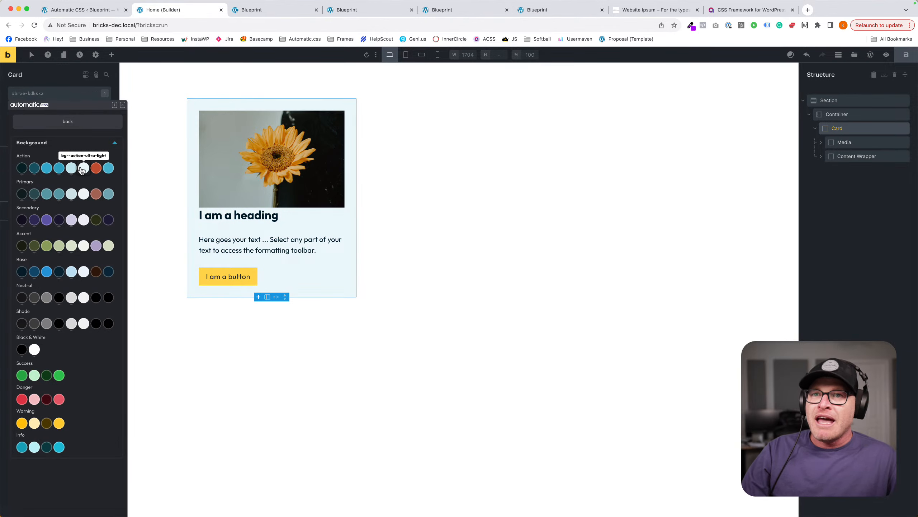
{"action": "left_click", "coordinate": [83, 168]}
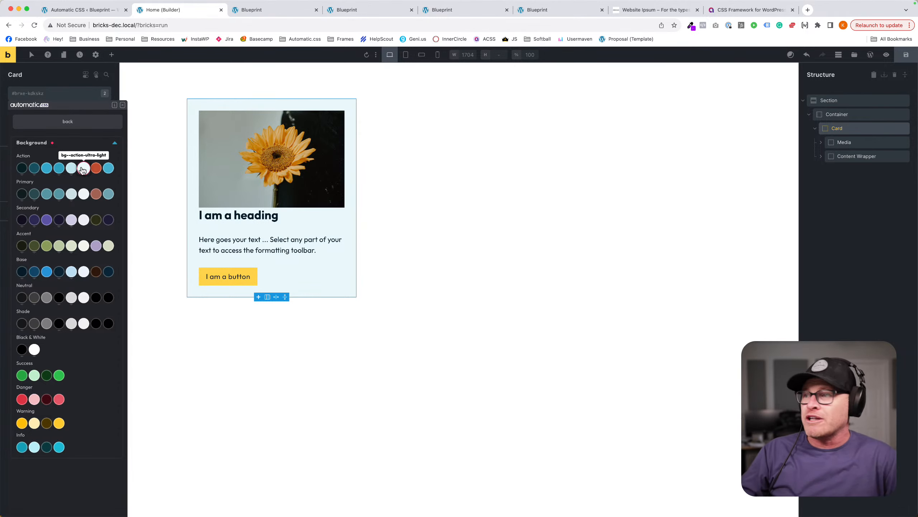
Apply the content-gap class and the medium border radius class rounded--m to the Card.
{"action": "double_click", "coordinate": [68, 122]}
{"action": "type", "text": "gap"}
{"action": "left_click", "coordinate": [41, 191]}
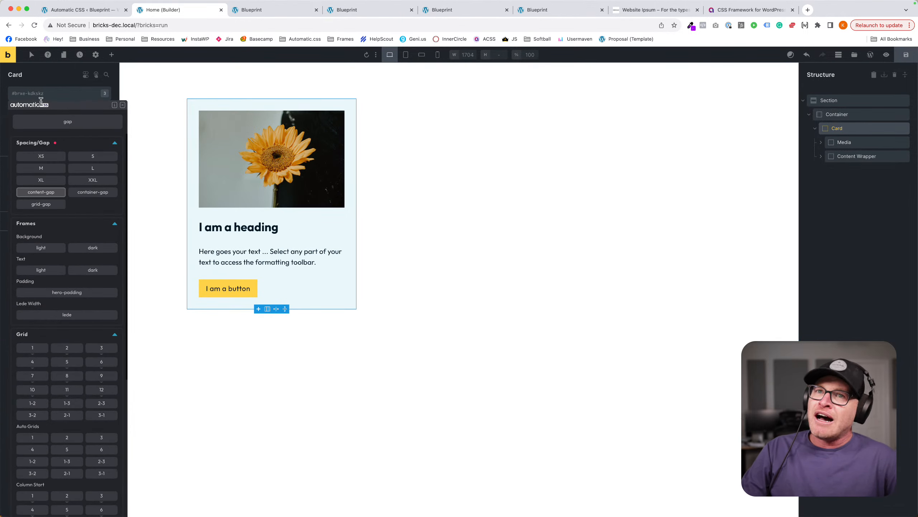
{"action": "double_click", "coordinate": [78, 124]}
{"action": "type", "text": "rad"}
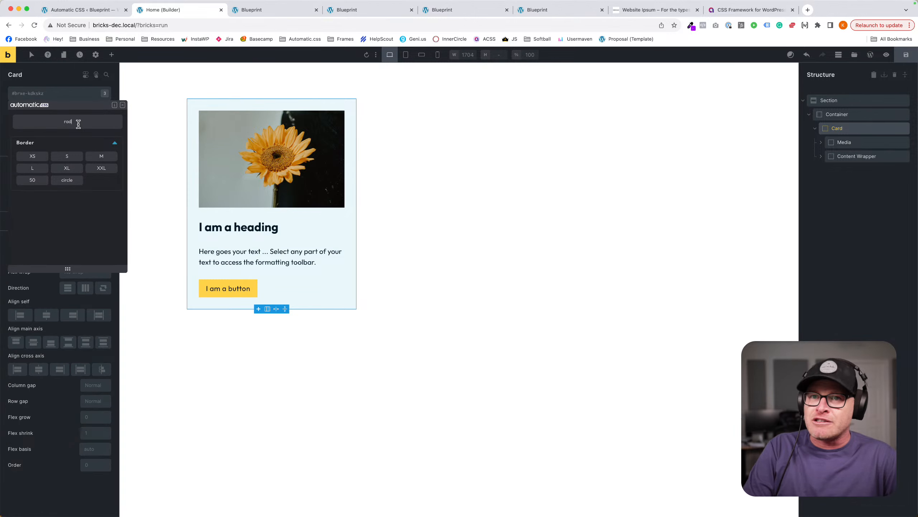
{"action": "left_click", "coordinate": [101, 156]}
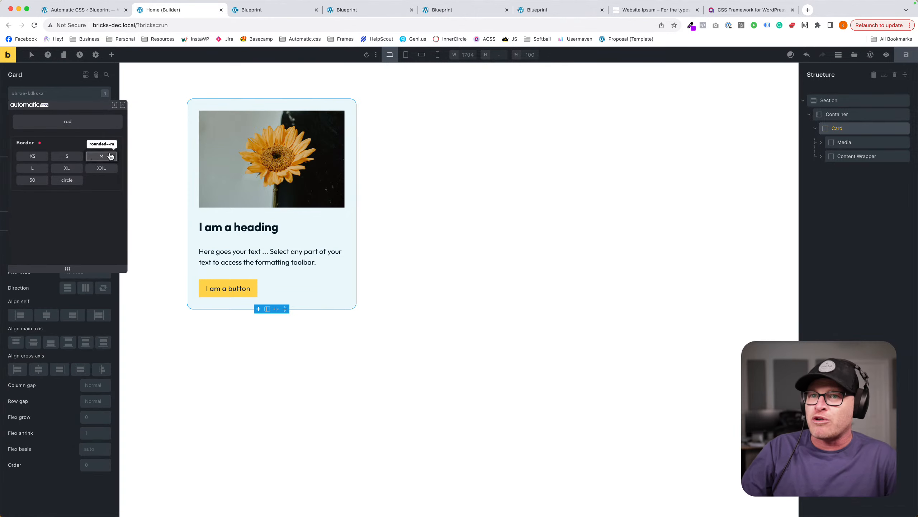
Change the card's heading text to "Flying Through This".
{"action": "left_click", "coordinate": [262, 237]}
{"action": "triple_click", "coordinate": [264, 230]}
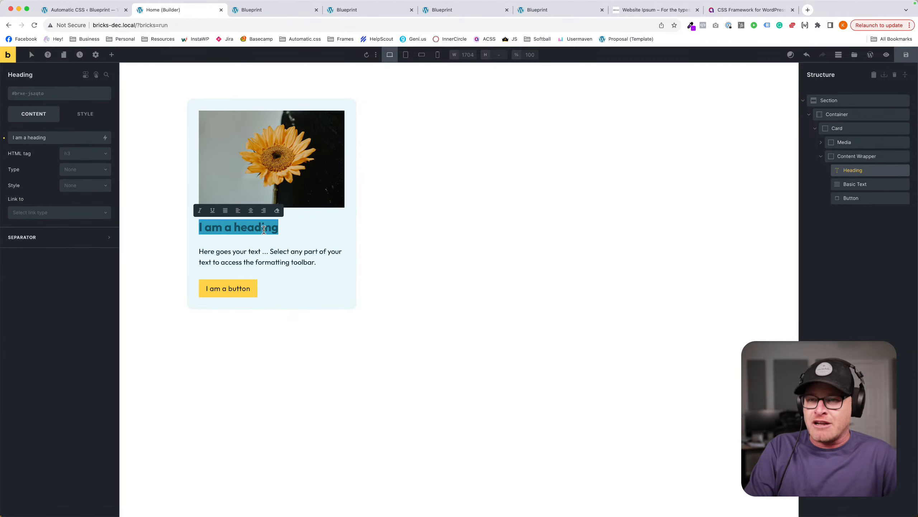
{"action": "type", "text": "Flying Through This"}
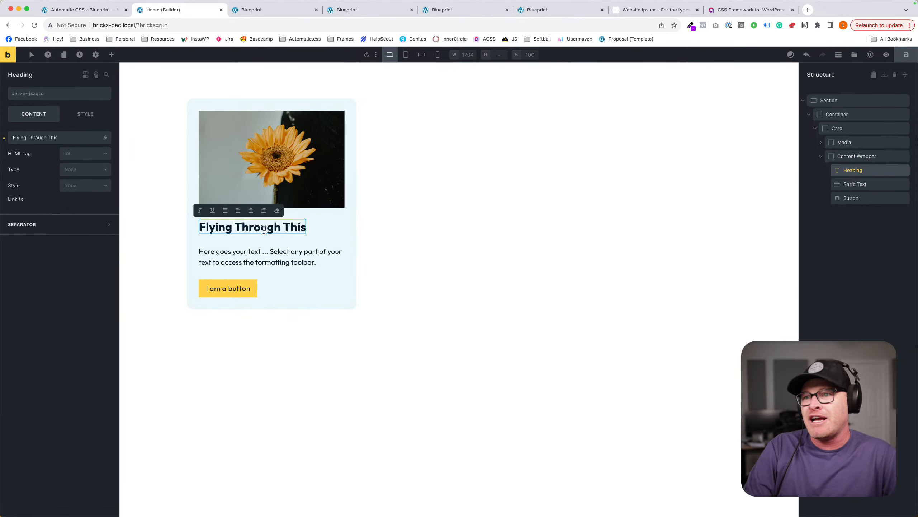
Apply the Automatic CSS btn--action class to the Card's button.
{"action": "left_click", "coordinate": [306, 263]}
{"action": "triple_click", "coordinate": [229, 289]}
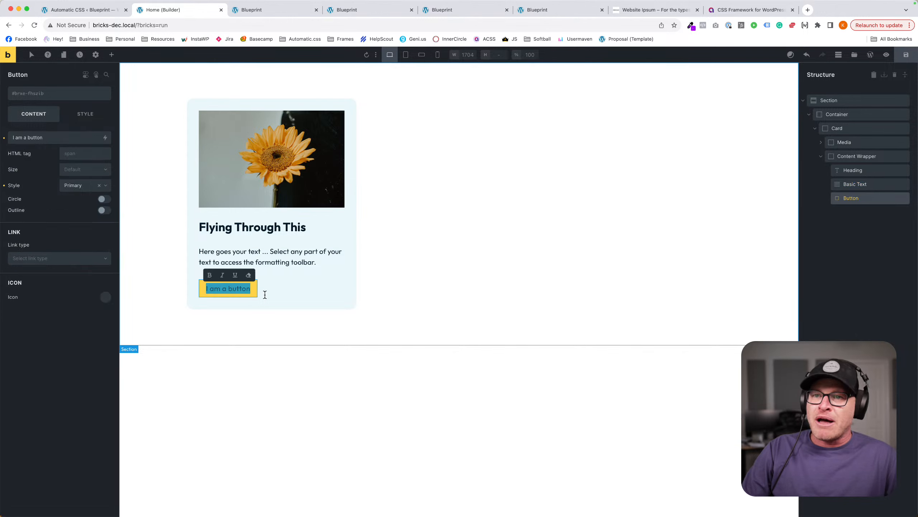
{"action": "left_click", "coordinate": [265, 294]}
{"action": "right_click", "coordinate": [220, 293]}
{"action": "left_click", "coordinate": [273, 277]}
{"action": "left_click", "coordinate": [231, 292]}
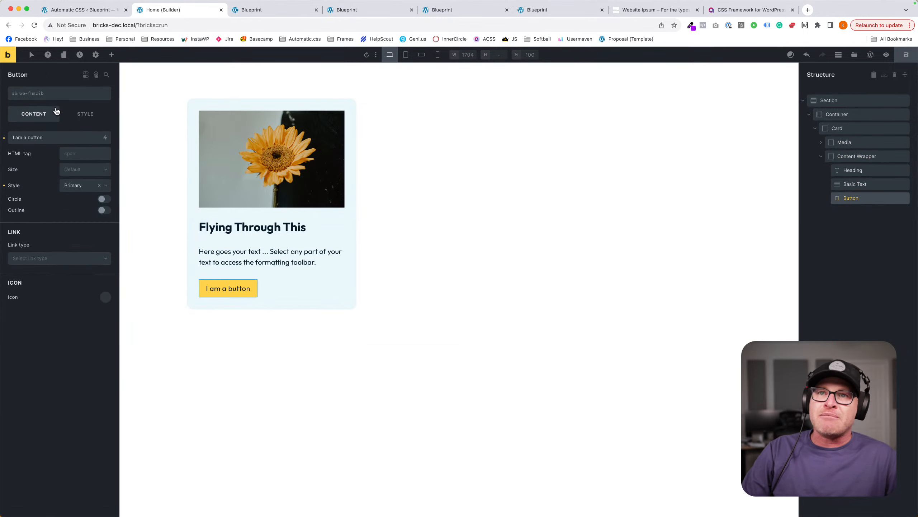
{"action": "left_click", "coordinate": [57, 101]}
{"action": "type", "text": "bt"}
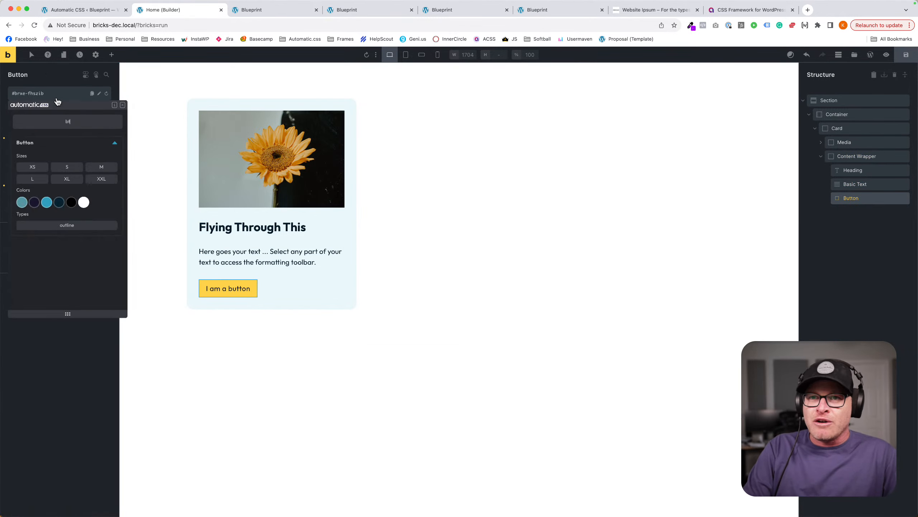
{"action": "type", "text": "n"}
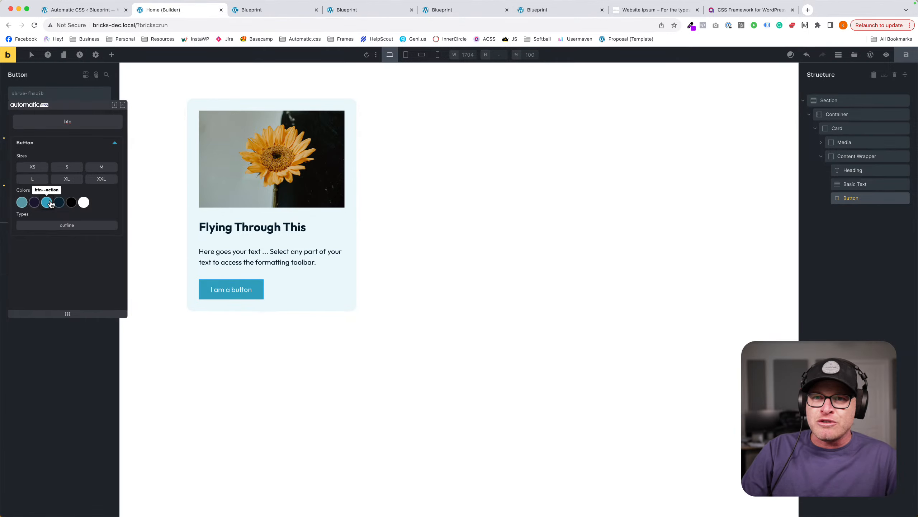
{"action": "left_click", "coordinate": [50, 202]}
Save the page, check the open Blueprint preview pages, and return to the Home builder.
{"action": "left_click", "coordinate": [891, 117]}
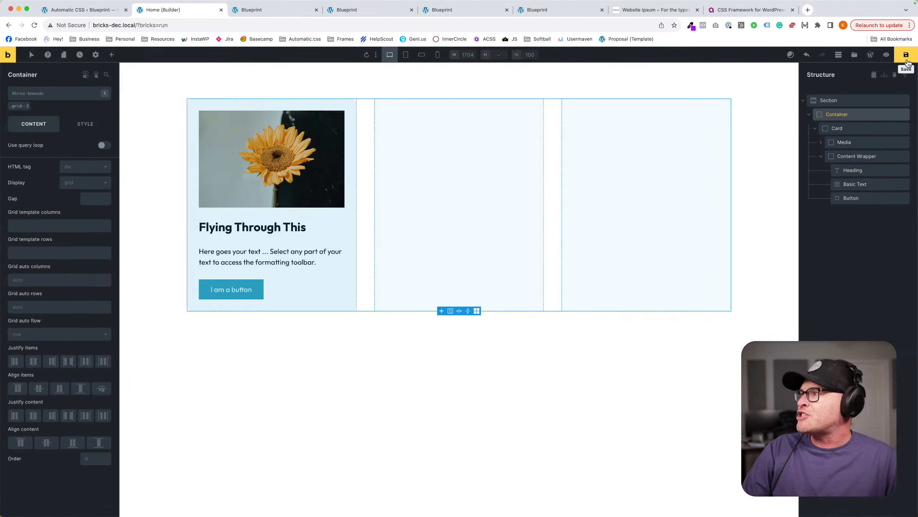
{"action": "left_click", "coordinate": [907, 57]}
{"action": "left_click", "coordinate": [306, 355]}
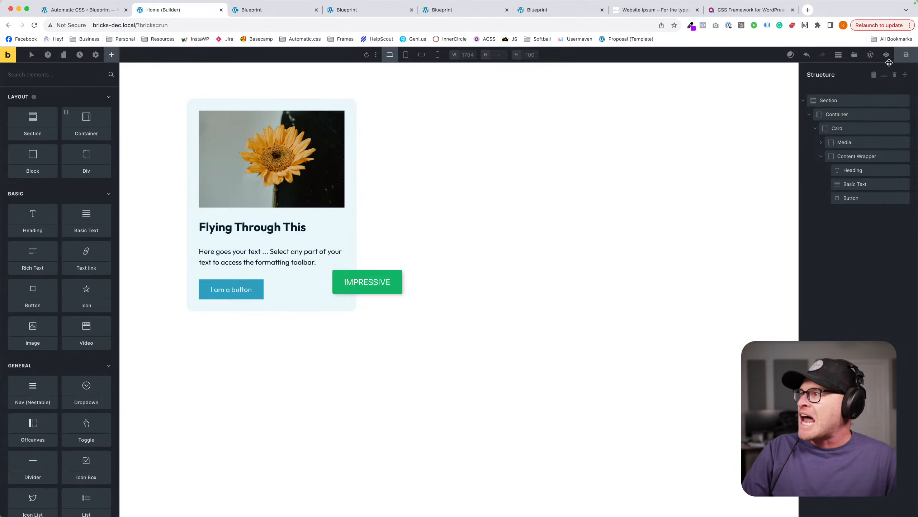
{"action": "left_click", "coordinate": [456, 10]}
{"action": "left_click", "coordinate": [366, 10]}
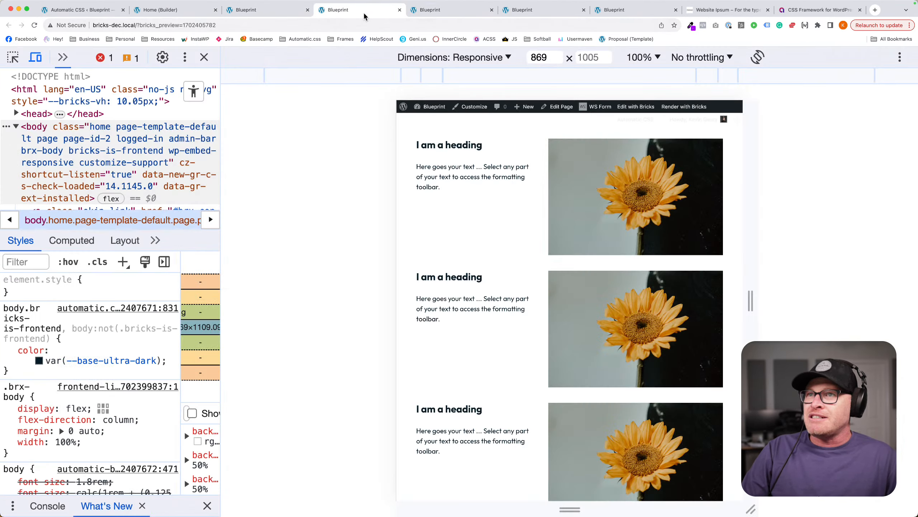
{"action": "left_click", "coordinate": [253, 10]}
{"action": "left_click", "coordinate": [192, 10]}
Duplicate the Card until the three-column grid holds six cards, and save the page.
{"action": "left_click", "coordinate": [846, 128]}
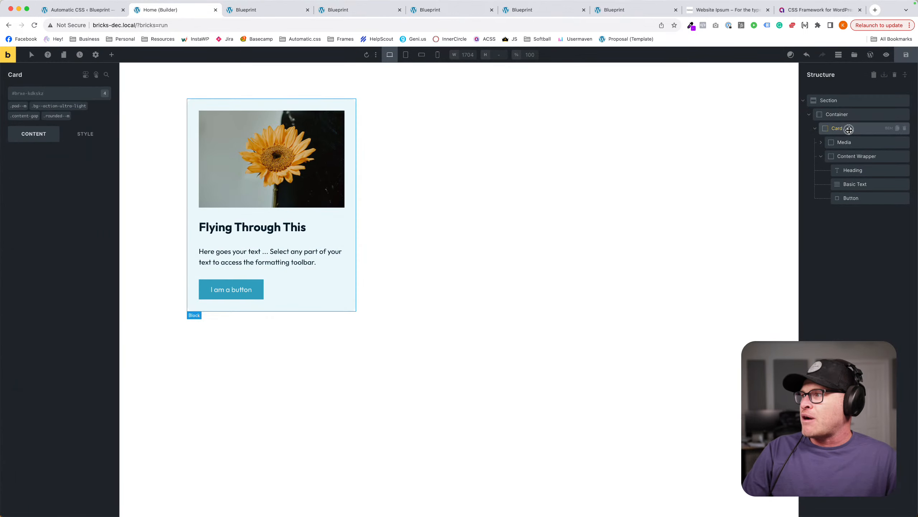
{"action": "left_click", "coordinate": [815, 129]}
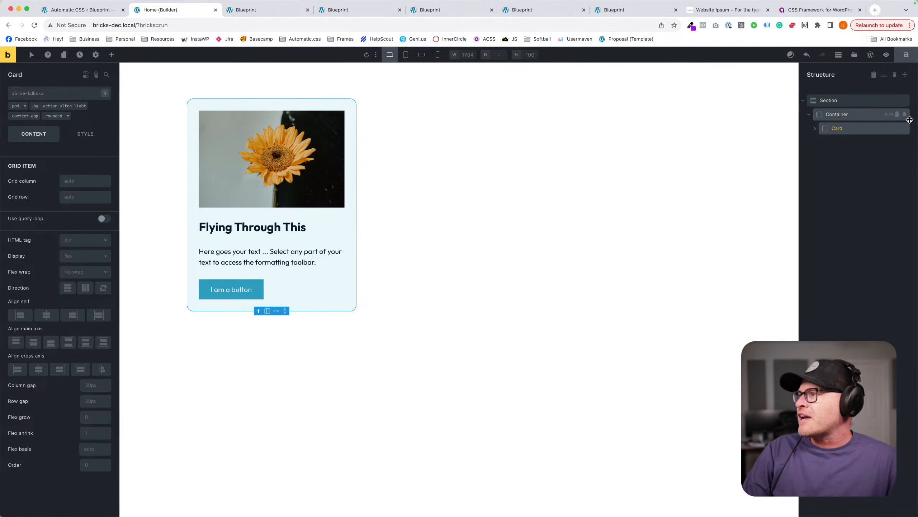
{"action": "left_click", "coordinate": [897, 128]}
{"action": "key", "text": "super+d"}
{"action": "key", "text": "super+d"}
{"action": "key", "text": "super+d"}
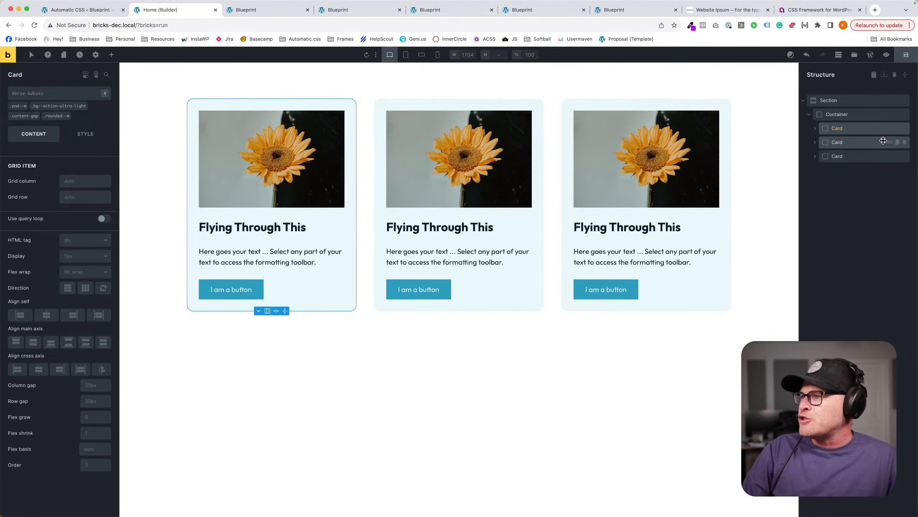
{"action": "key", "text": "super+d"}
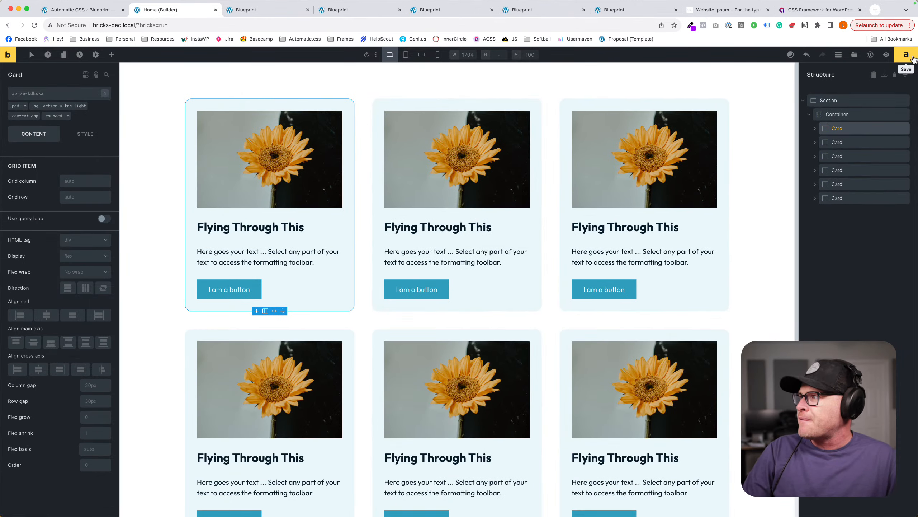
Close the Blueprint preview, Website Ipsum and CSS Framework pages, keeping only the Automatic CSS settings and the Home builder.
{"action": "left_click", "coordinate": [308, 10]}
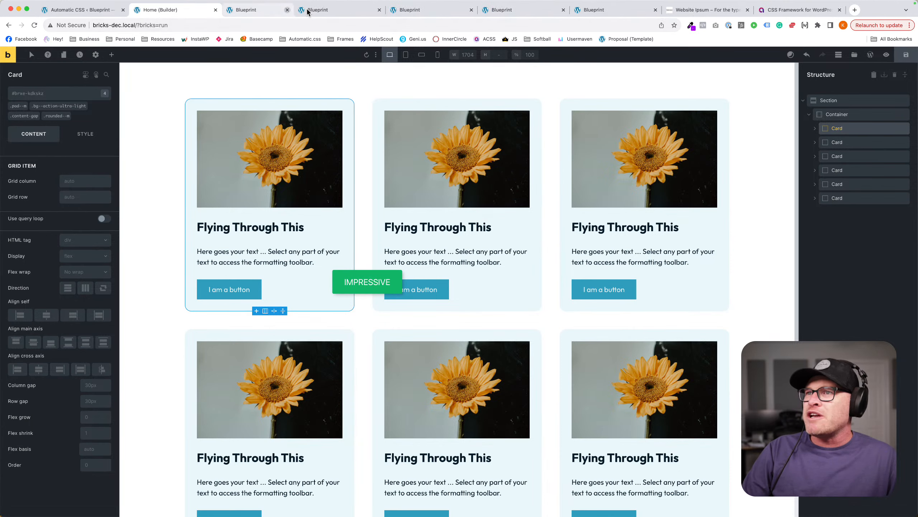
{"action": "left_click", "coordinate": [307, 9]}
{"action": "left_click", "coordinate": [308, 10]}
{"action": "left_click", "coordinate": [308, 9]}
{"action": "left_click", "coordinate": [307, 9]}
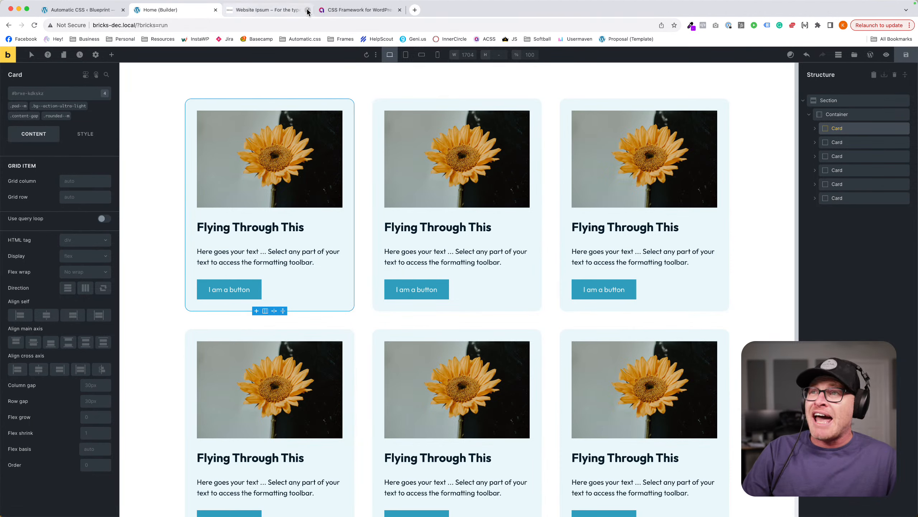
{"action": "left_click", "coordinate": [308, 9]}
{"action": "left_click", "coordinate": [307, 9]}
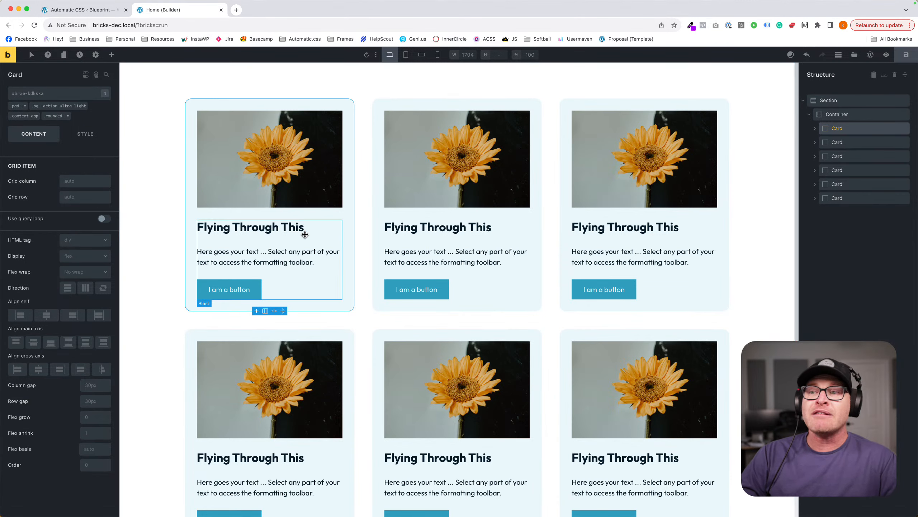
Inspect the image, text and wrapper elements of the first two cards and the classes assigned to them.
{"action": "left_click", "coordinate": [261, 251]}
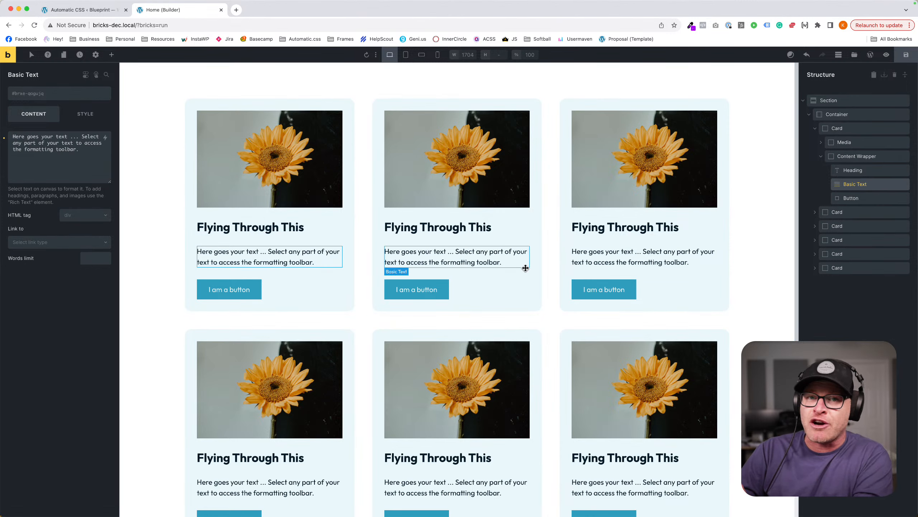
{"action": "left_click", "coordinate": [254, 199]}
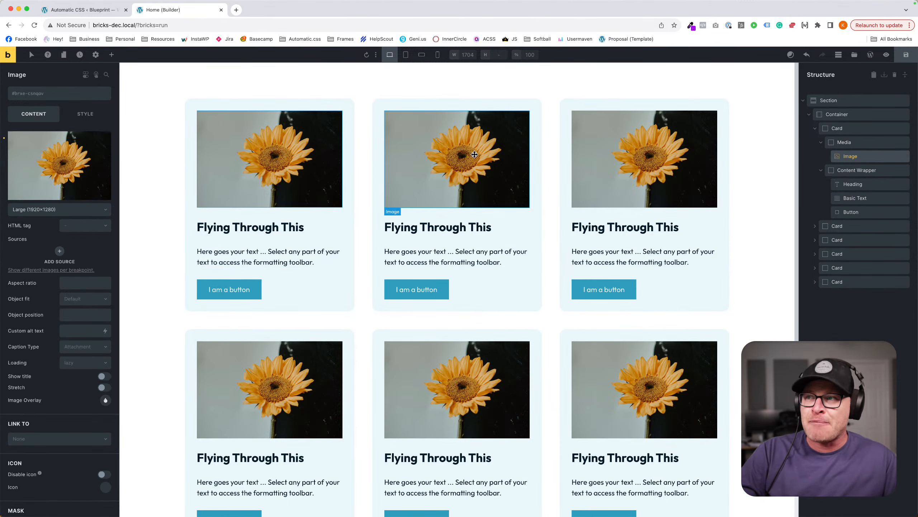
{"action": "left_click", "coordinate": [419, 142]}
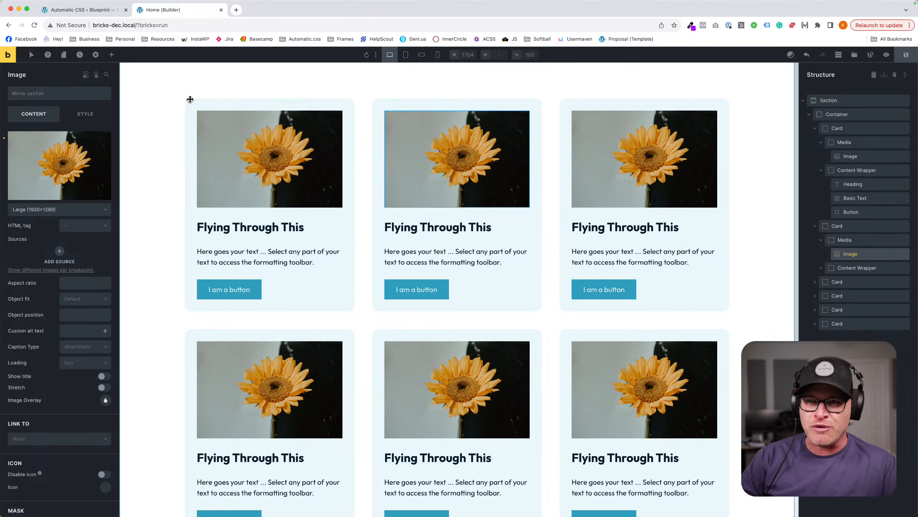
{"action": "left_click", "coordinate": [242, 135]}
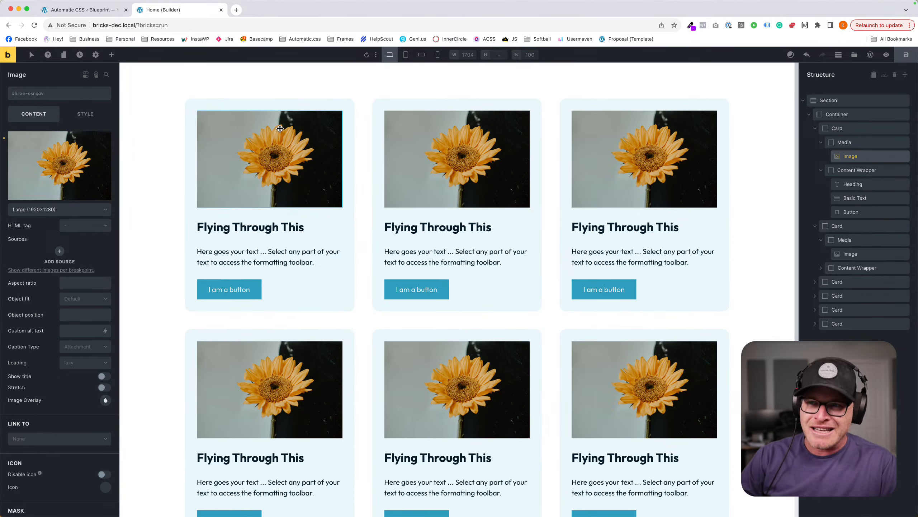
{"action": "left_click", "coordinate": [186, 101]}
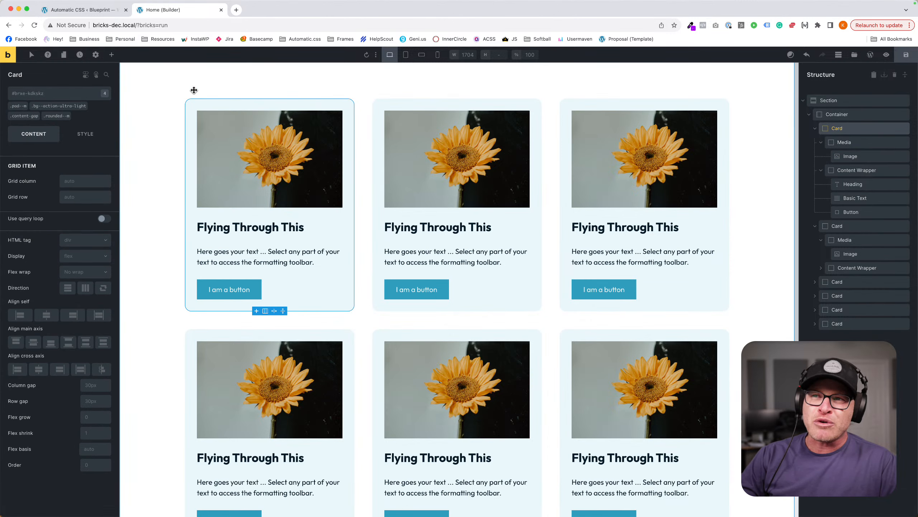
{"action": "left_click", "coordinate": [258, 150]}
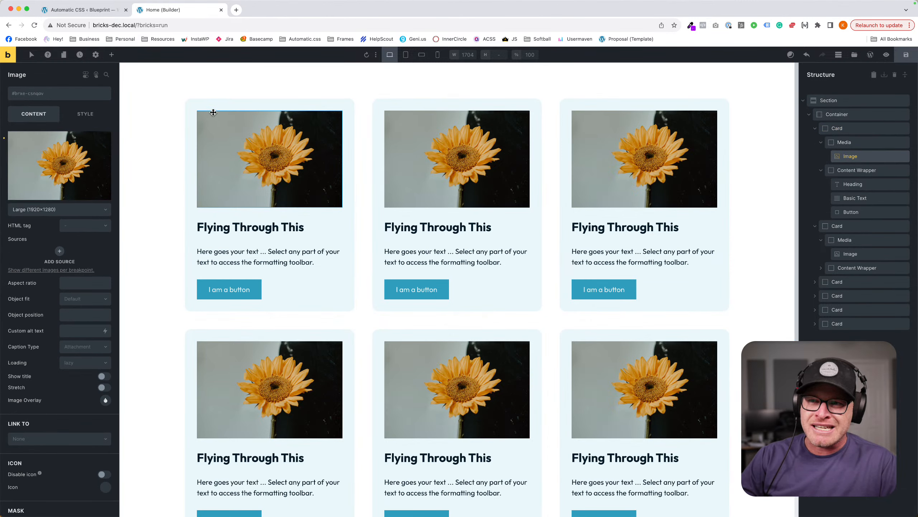
{"action": "left_click", "coordinate": [194, 115]}
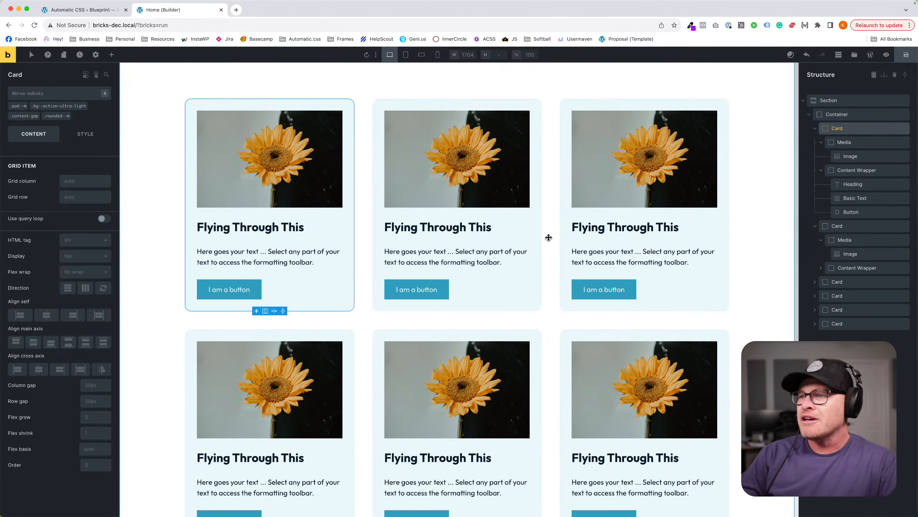
{"action": "left_click", "coordinate": [341, 258]}
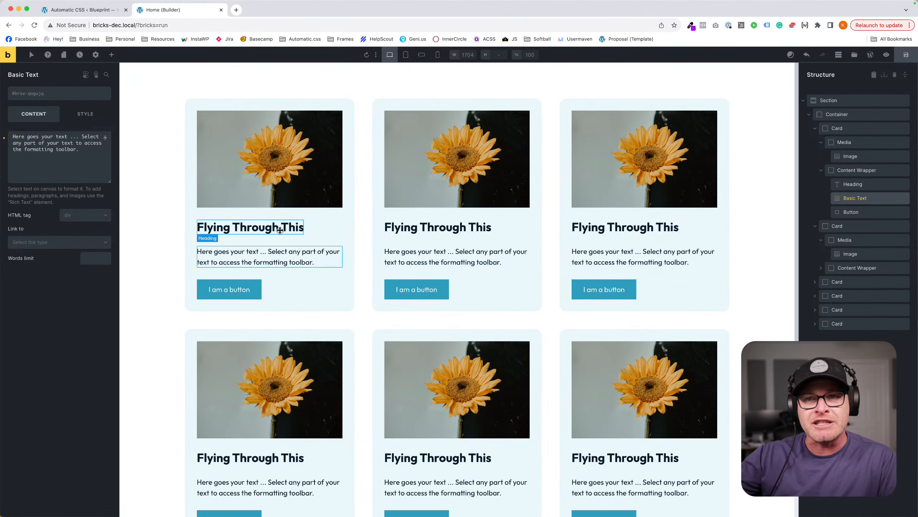
Replace the first Card's pad--m class with pad--l.
{"action": "left_click", "coordinate": [229, 211]}
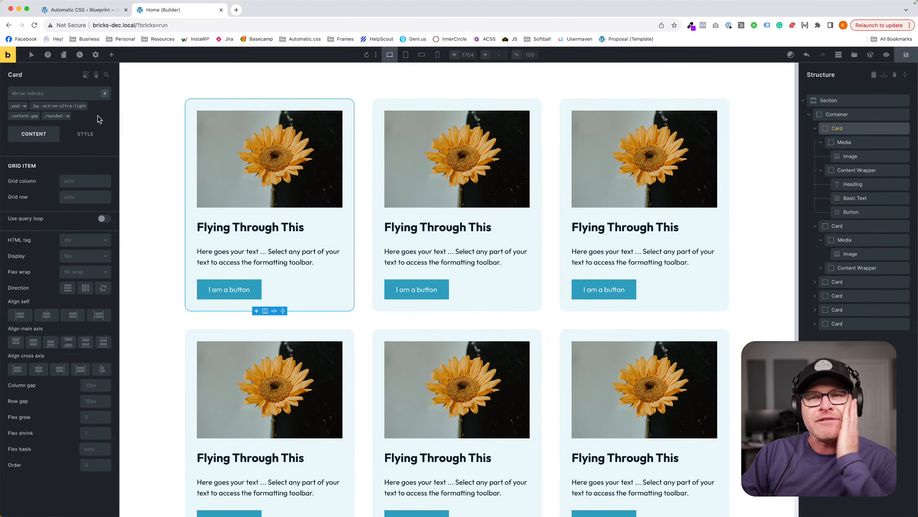
{"action": "left_click", "coordinate": [28, 101]}
{"action": "left_click", "coordinate": [37, 92]}
{"action": "type", "text": "pad--l"}
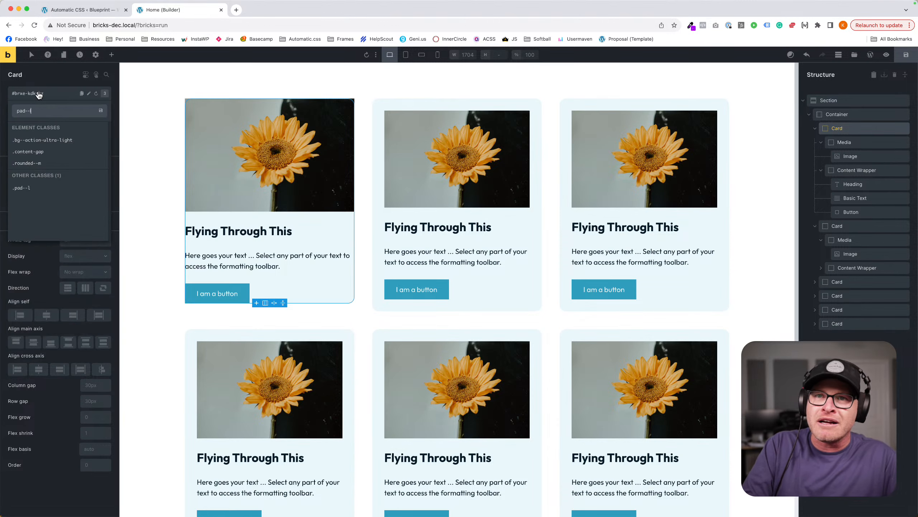
{"action": "key", "text": "Return"}
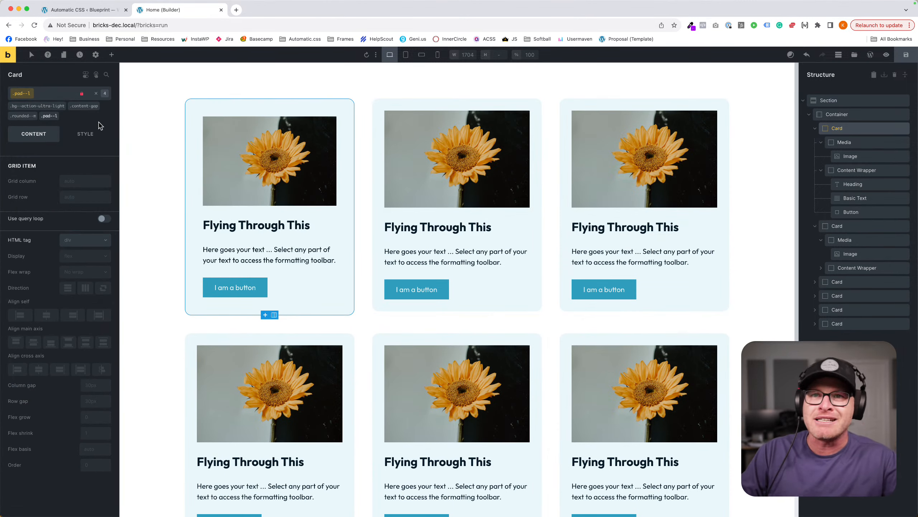
Replace the first Card's rounded--m class with rounded--s.
{"action": "mouse_move", "coordinate": [28, 122]}
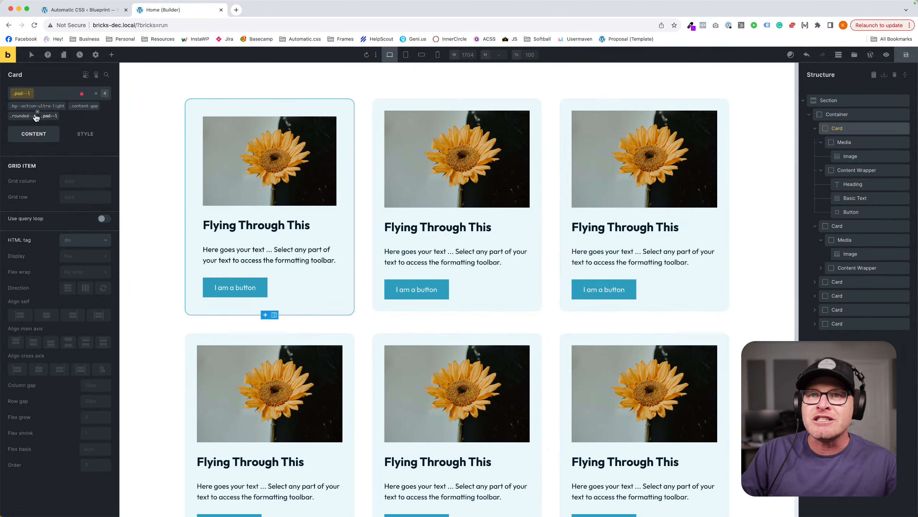
{"action": "left_click", "coordinate": [38, 112]}
{"action": "left_click", "coordinate": [38, 95]}
{"action": "type", "text": "rounde"}
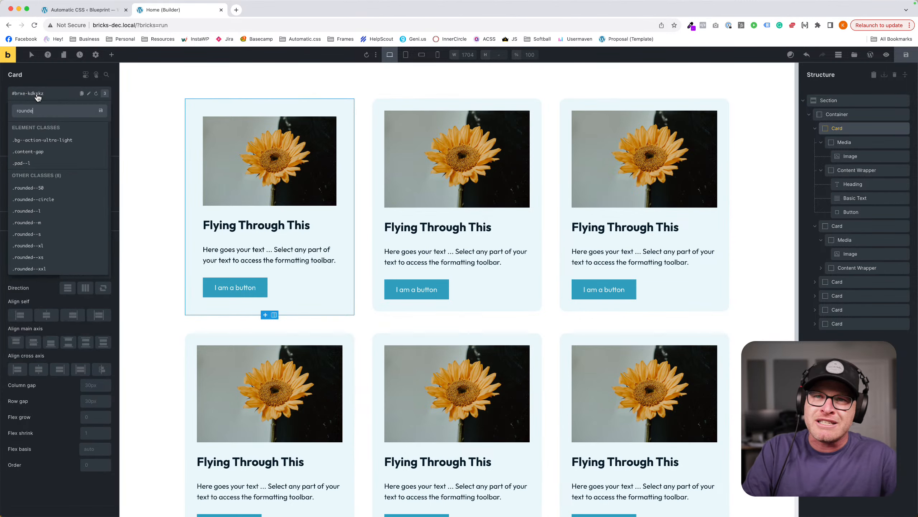
{"action": "type", "text": "d--s"}
{"action": "key", "text": "Return"}
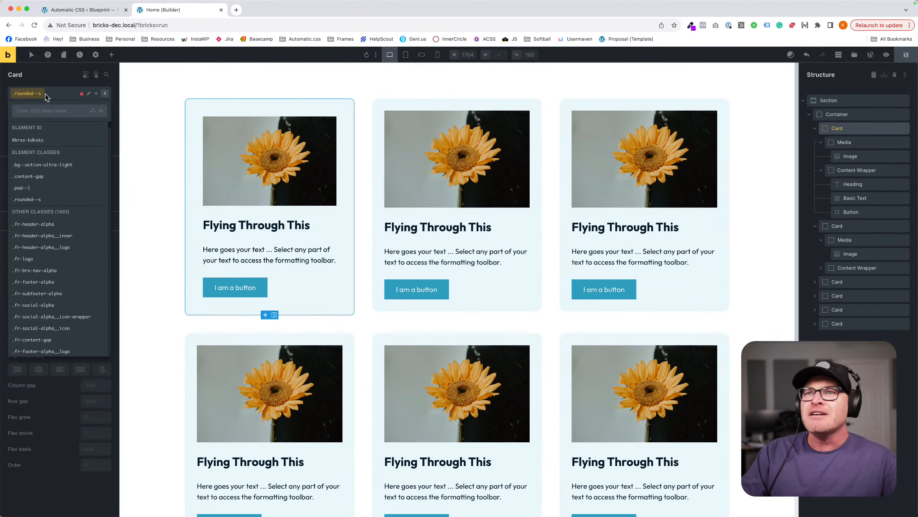
Add the rounded--s class to the image in the first Card.
{"action": "left_click", "coordinate": [253, 145]}
{"action": "left_click", "coordinate": [36, 95]}
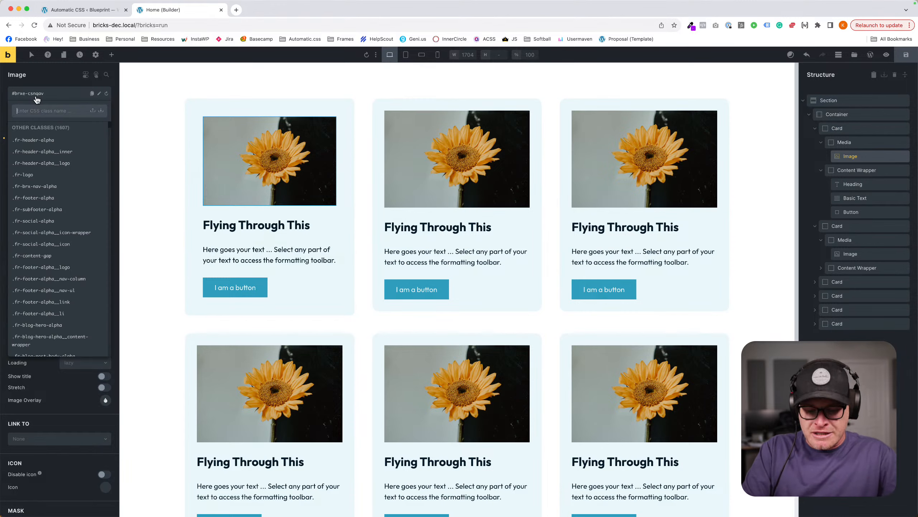
{"action": "type", "text": "rounded--s"}
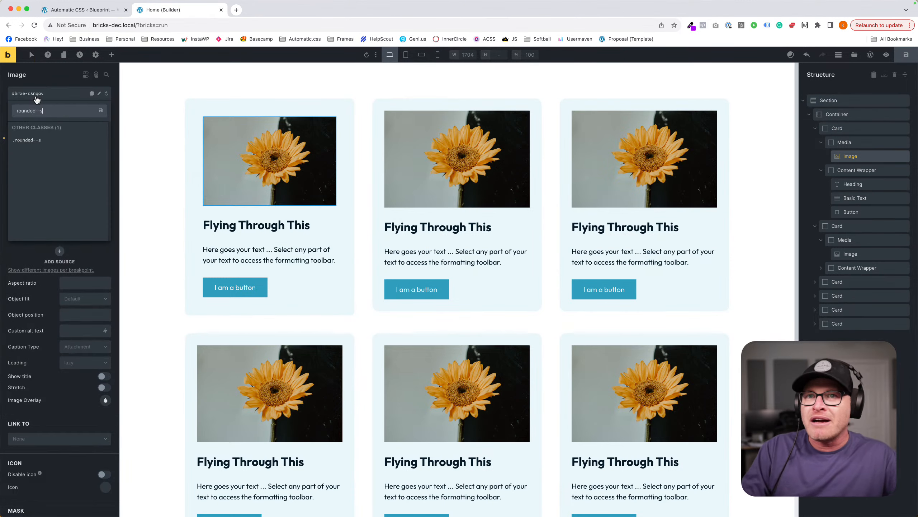
{"action": "key", "text": "Return"}
Add the text--s class to the Basic Text in the first Card.
{"action": "left_click", "coordinate": [281, 248]}
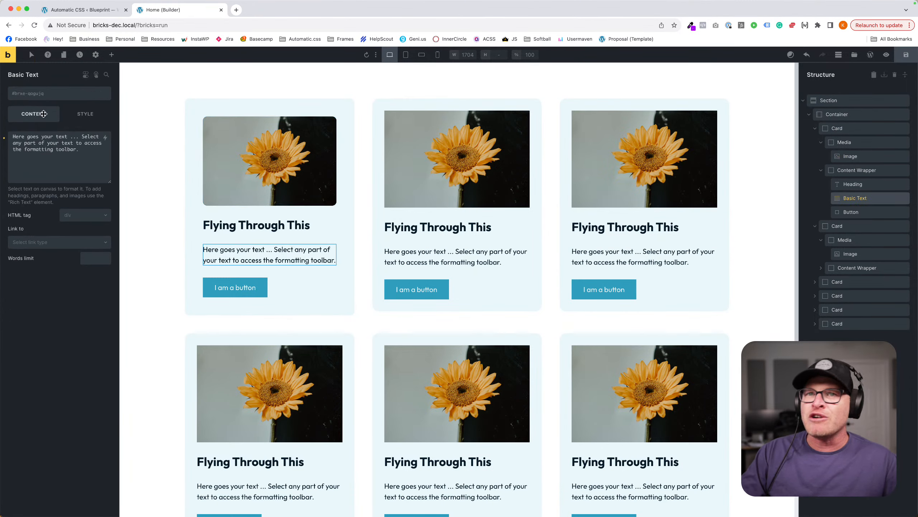
{"action": "left_click", "coordinate": [41, 95]}
{"action": "type", "text": "text--s"}
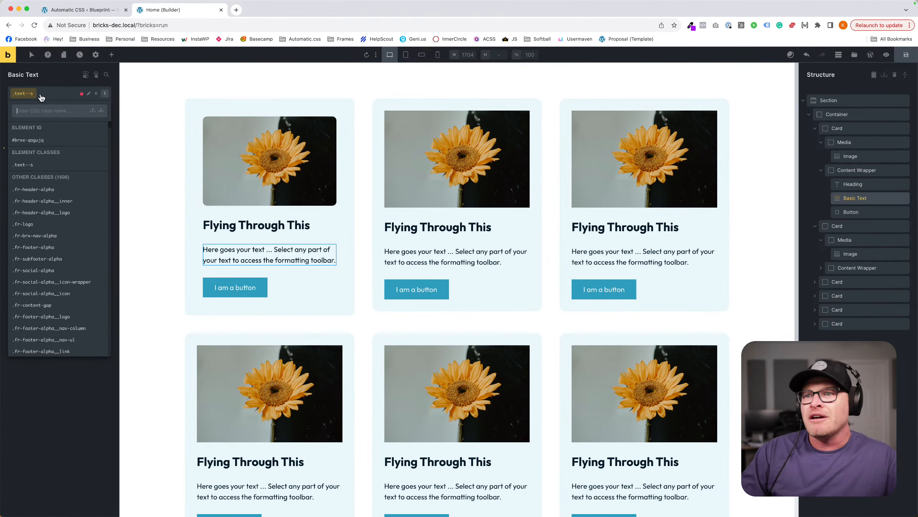
{"action": "key", "text": "Return"}
Replace the first Card's bg--action-ultra-light class with bg--action-light.
{"action": "left_click", "coordinate": [309, 236]}
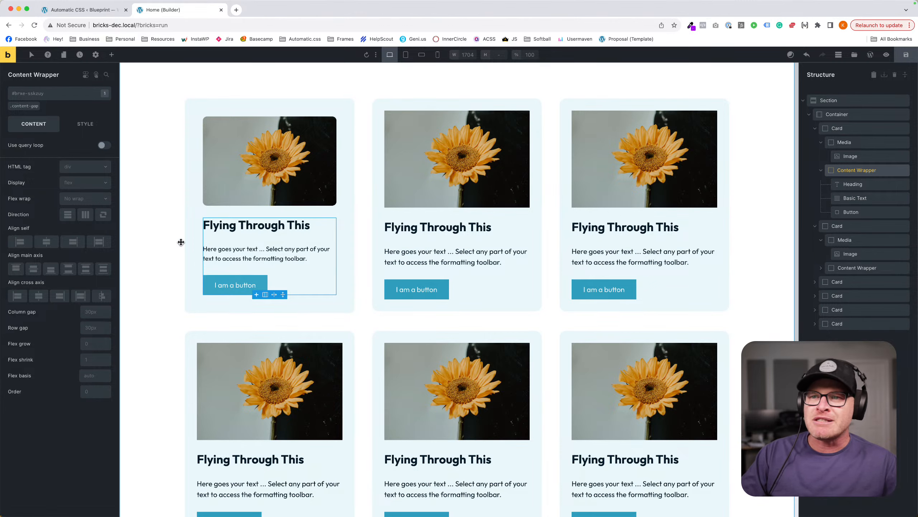
{"action": "left_click", "coordinate": [190, 219]}
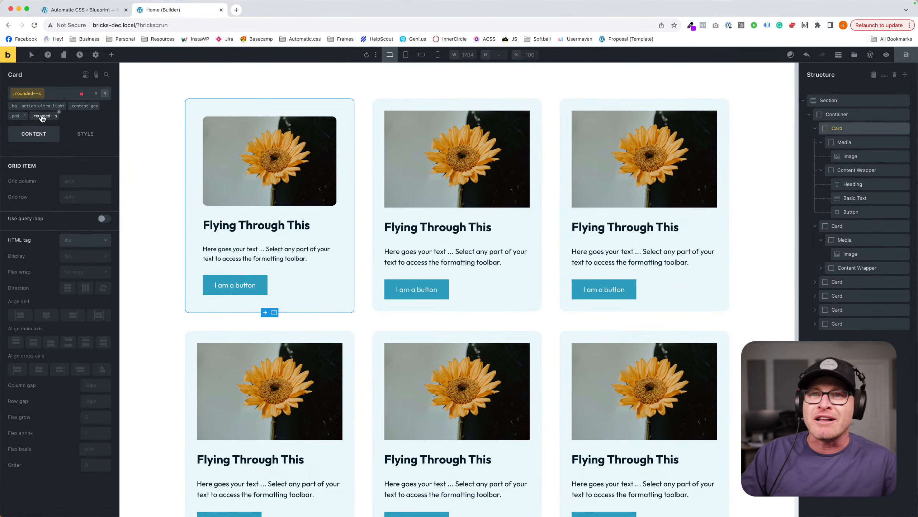
{"action": "left_click", "coordinate": [66, 103]}
{"action": "right_click", "coordinate": [50, 95]}
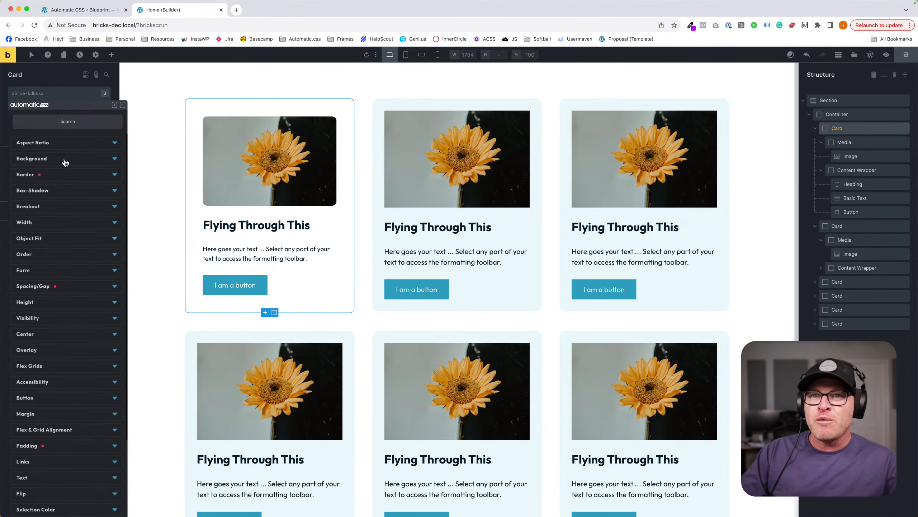
{"action": "left_click", "coordinate": [57, 158]}
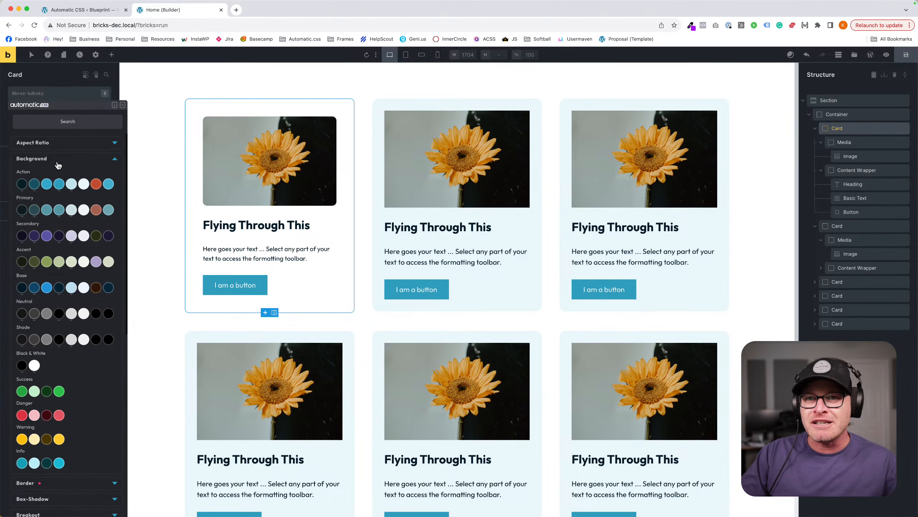
{"action": "left_click", "coordinate": [73, 186]}
{"action": "left_click", "coordinate": [164, 243]}
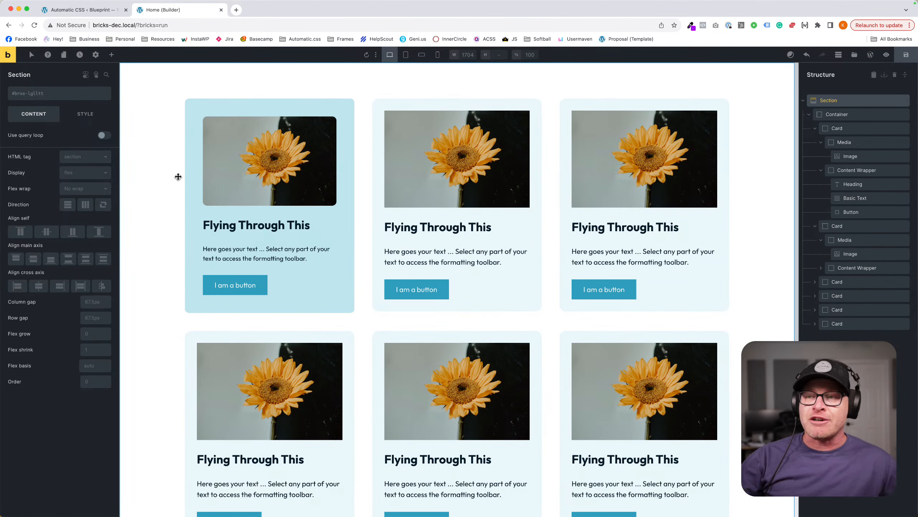
Compare the restyled first Card and its utility classes with those of the other duplicated Cards.
{"action": "left_click", "coordinate": [240, 111]}
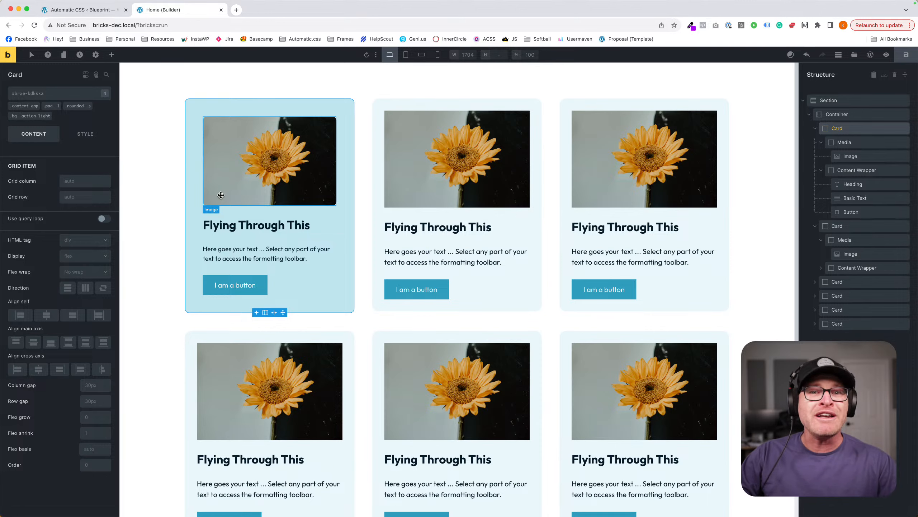
{"action": "scroll", "coordinate": [222, 198], "scroll_direction": "down", "scroll_amount": 1}
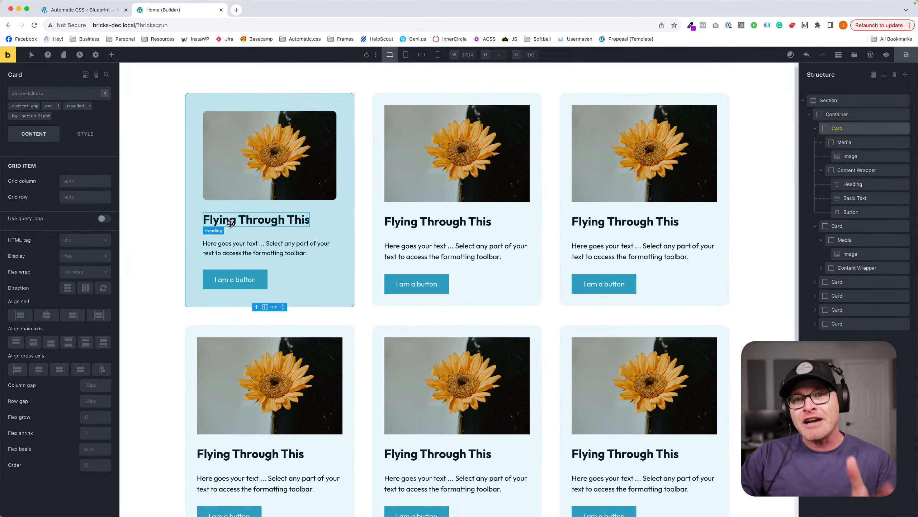
{"action": "scroll", "coordinate": [215, 219], "scroll_direction": "up", "scroll_amount": 1}
{"action": "left_click", "coordinate": [400, 102]}
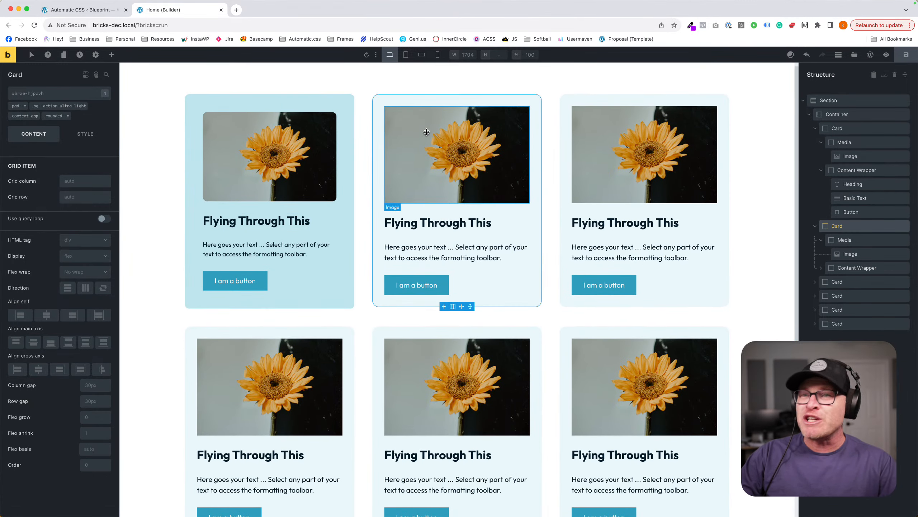
{"action": "left_click", "coordinate": [580, 137]}
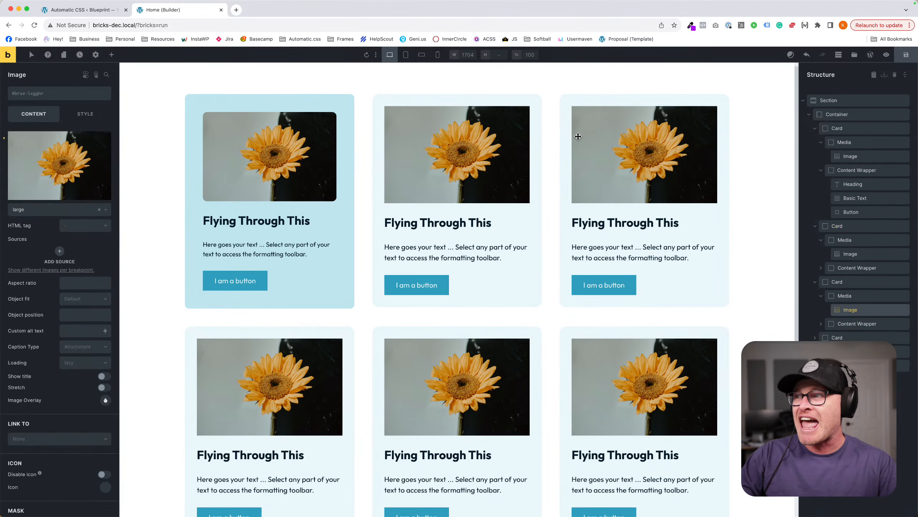
{"action": "left_click", "coordinate": [439, 327]}
{"action": "left_click", "coordinate": [628, 330]}
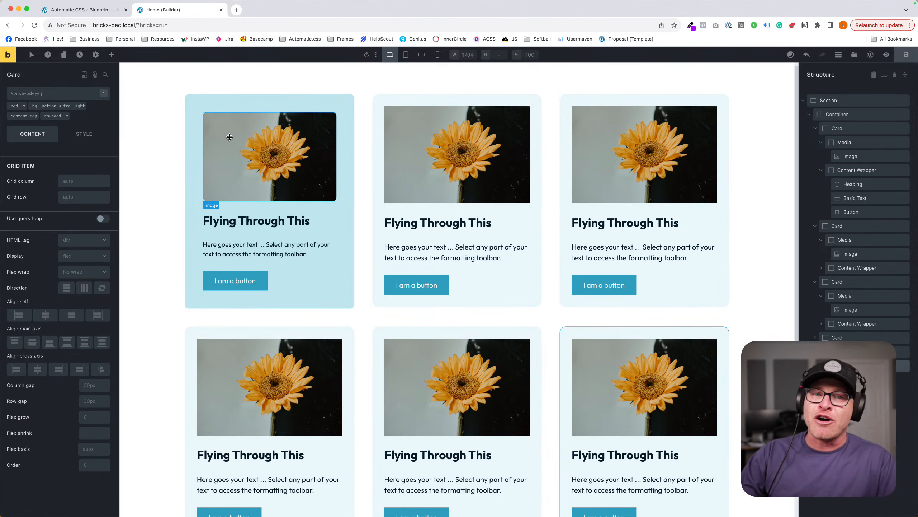
{"action": "right_click", "coordinate": [329, 98]}
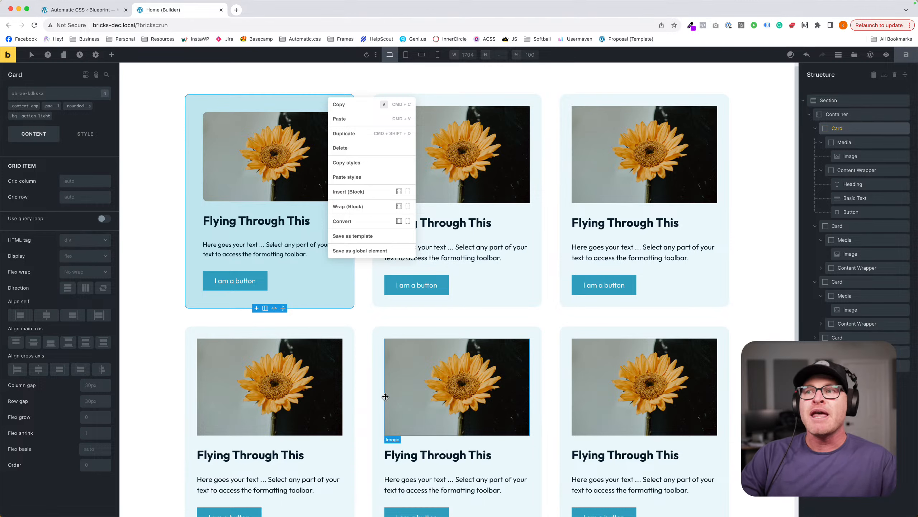
{"action": "left_click", "coordinate": [239, 113]}
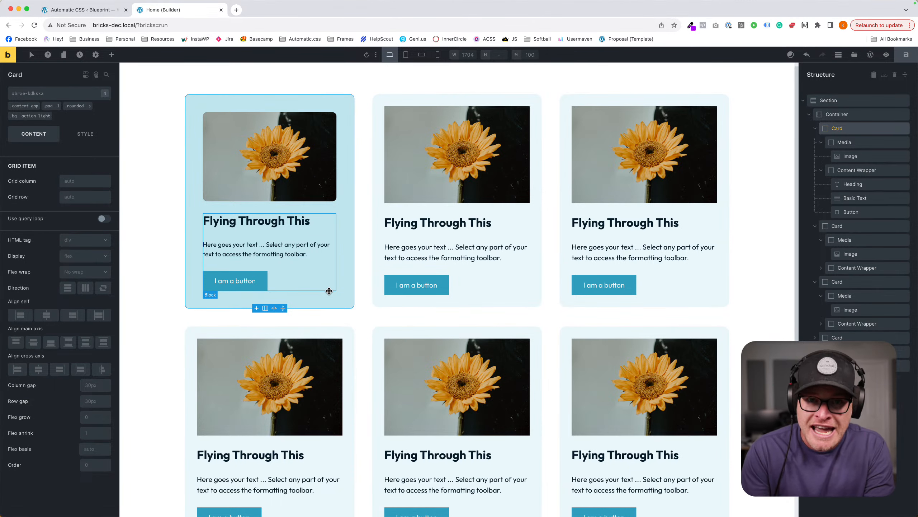
{"action": "scroll", "coordinate": [329, 291], "scroll_direction": "down", "scroll_amount": 3}
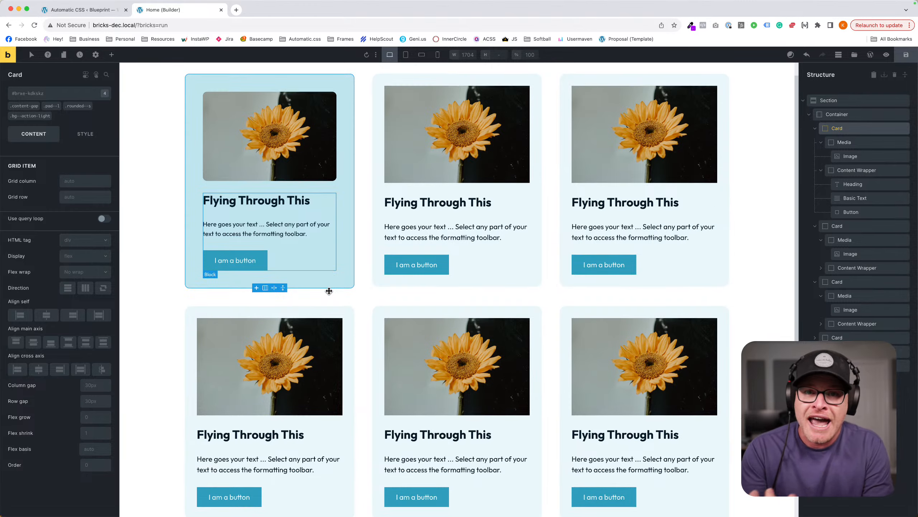
{"action": "scroll", "coordinate": [417, 239], "scroll_direction": "up", "scroll_amount": 3}
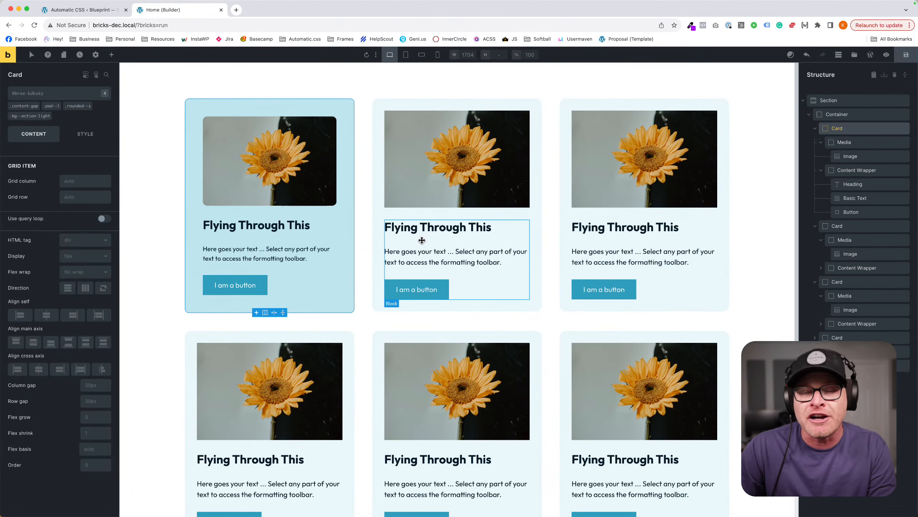